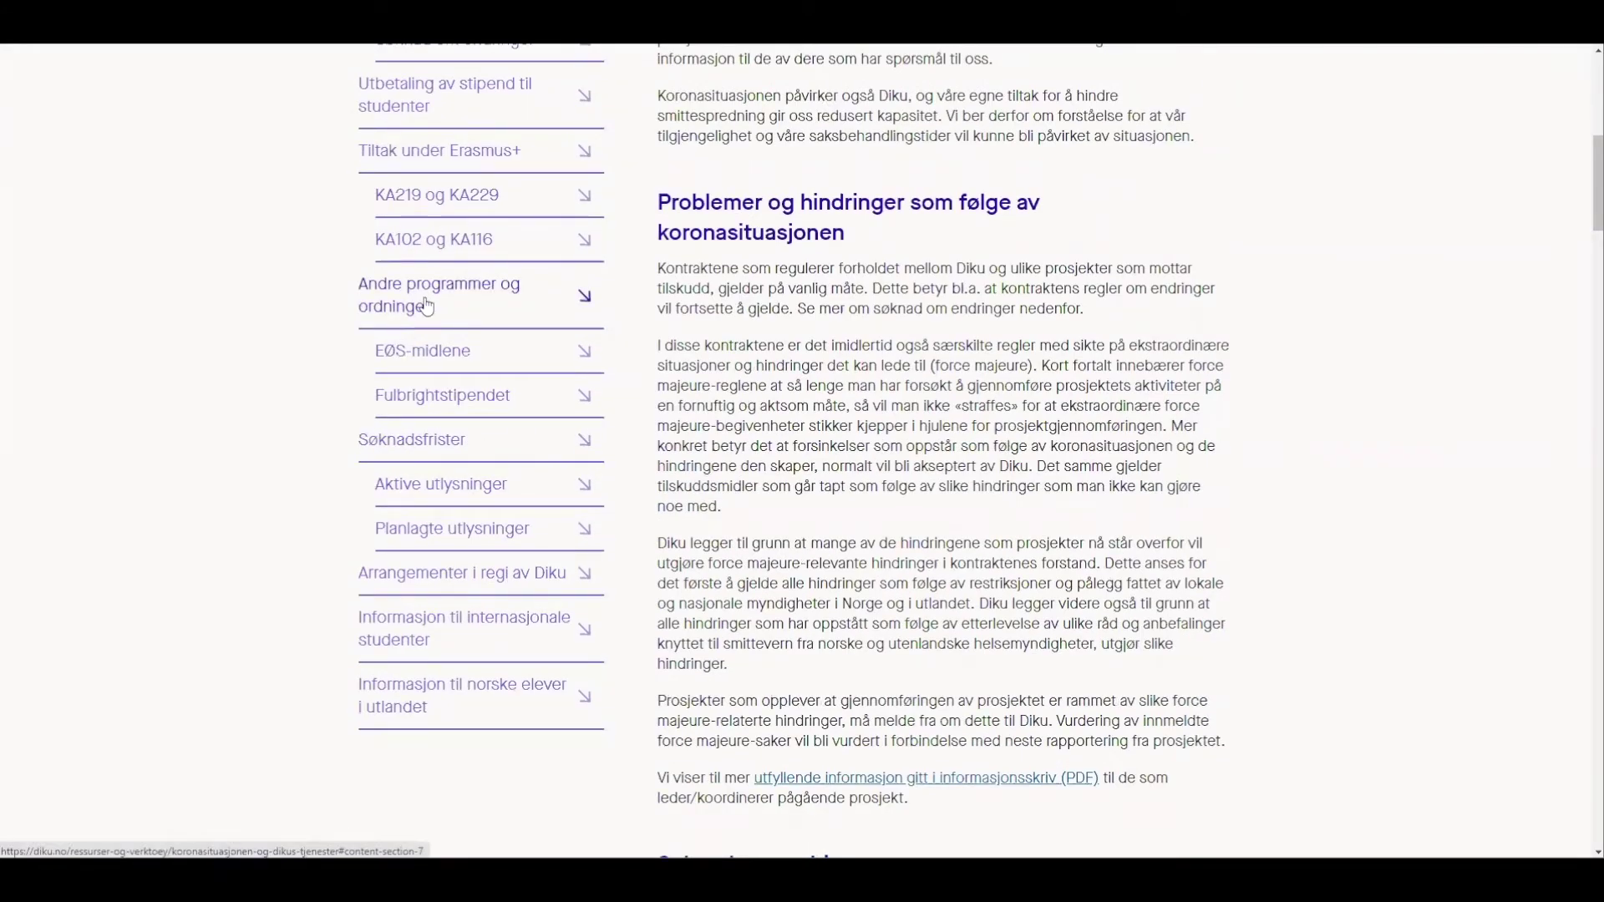
Open the KA102 og KA116 section of Diku's coronavirus information page
scroll(443, 268, up, 4)
click(459, 234)
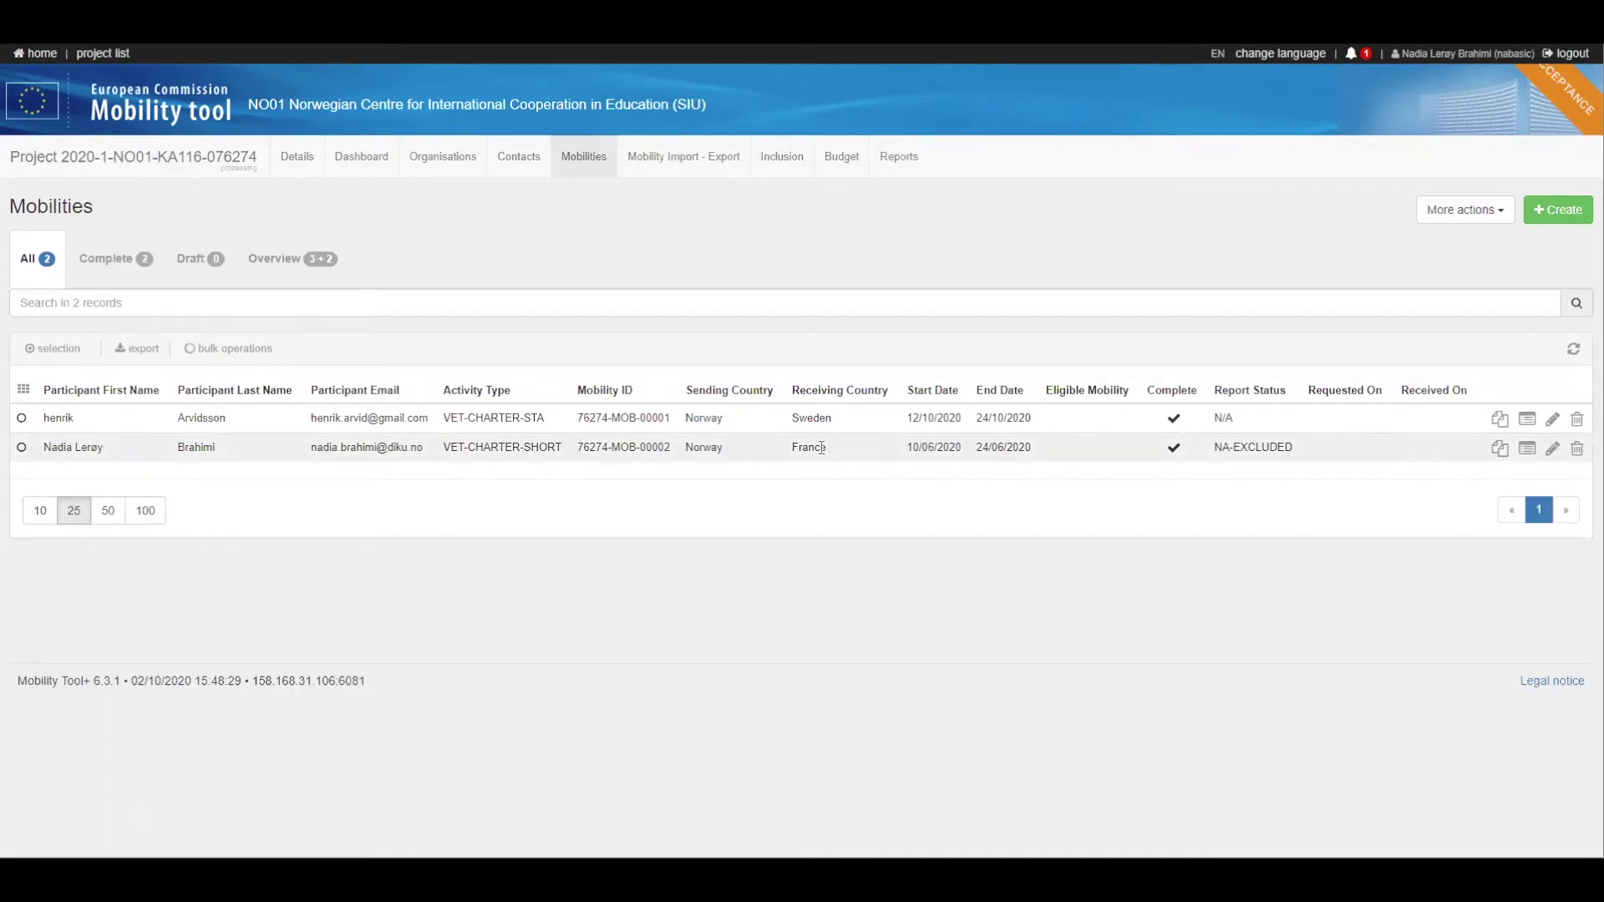
In Mobility Tool+, open the short-term VET learner mobility to France for editing and examine its participant, organisation and duration details
click(1553, 451)
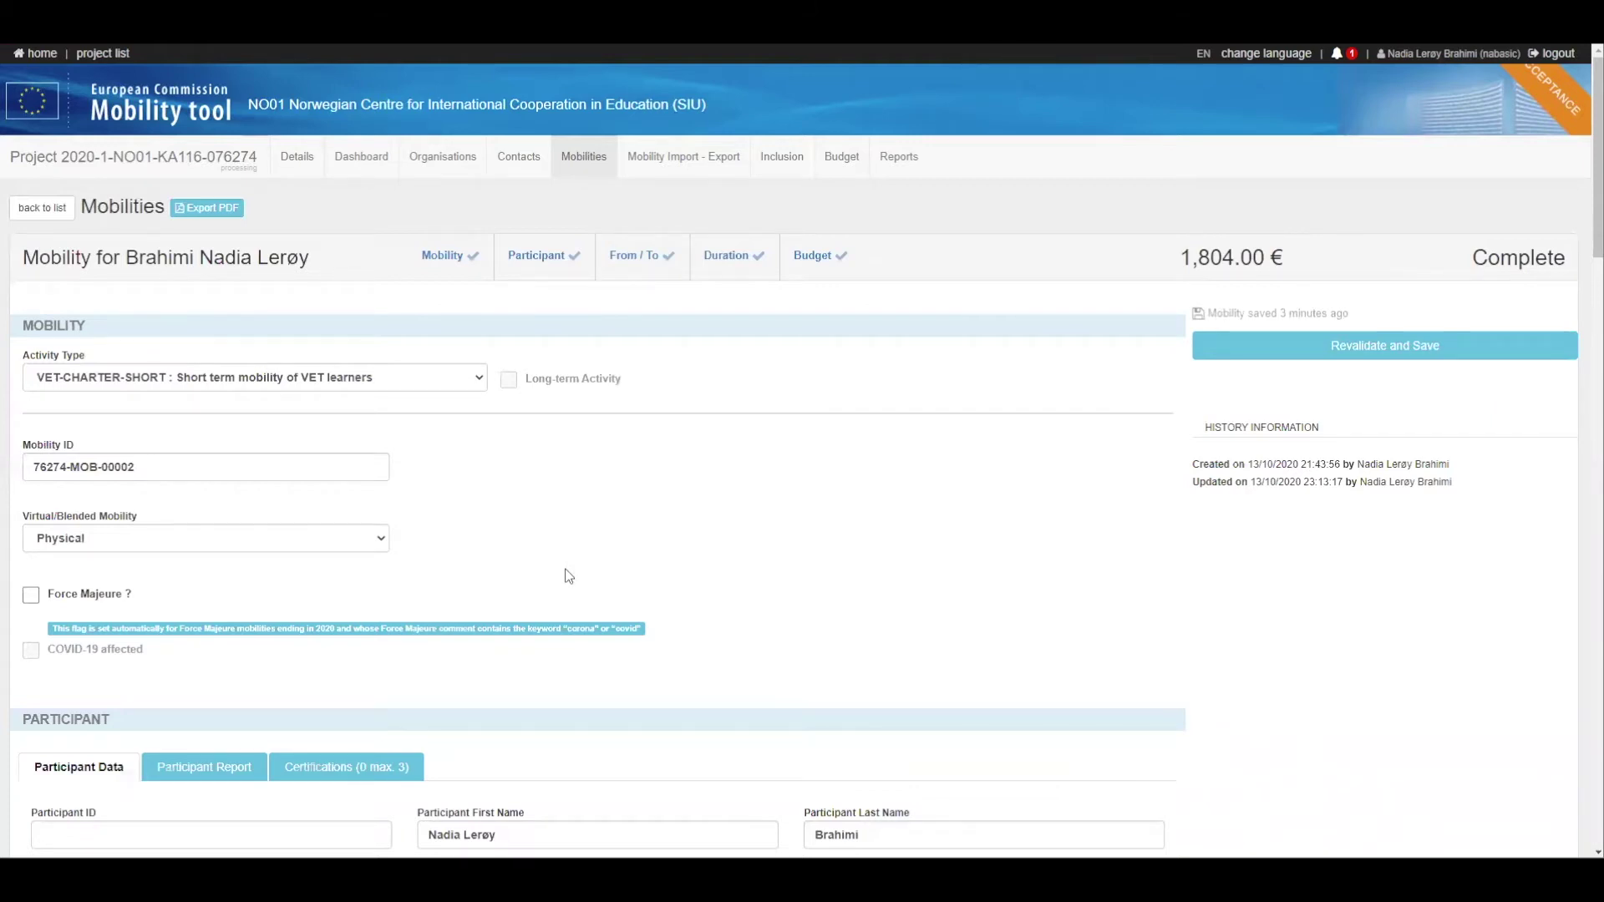
scroll(569, 576, down, 7)
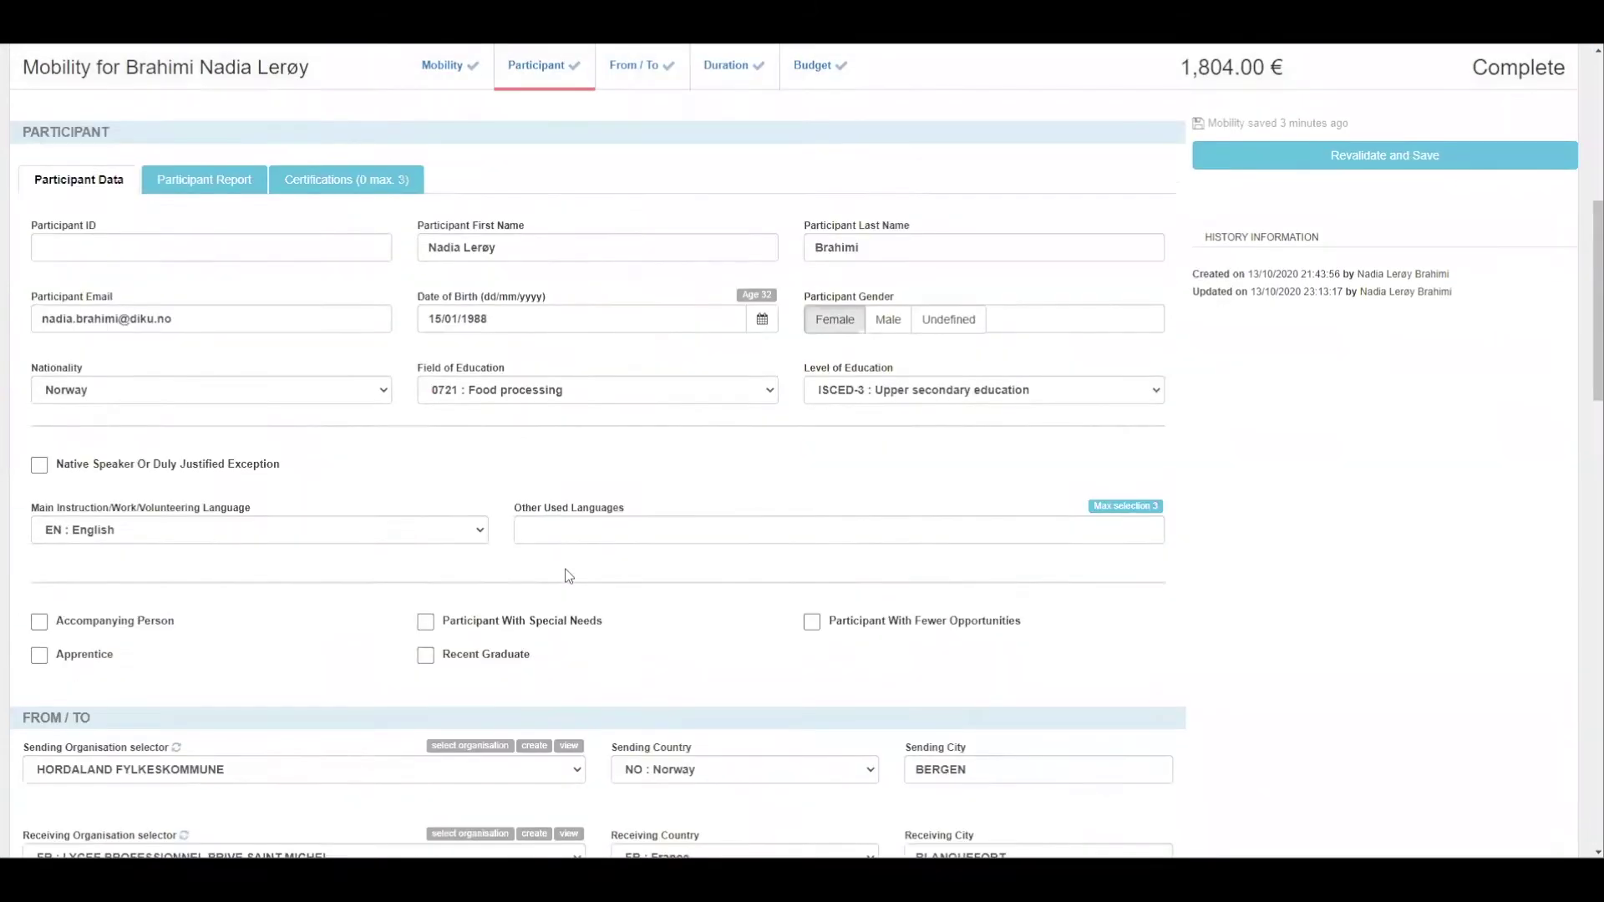
scroll(569, 576, down, 4)
scroll(569, 575, up, 5)
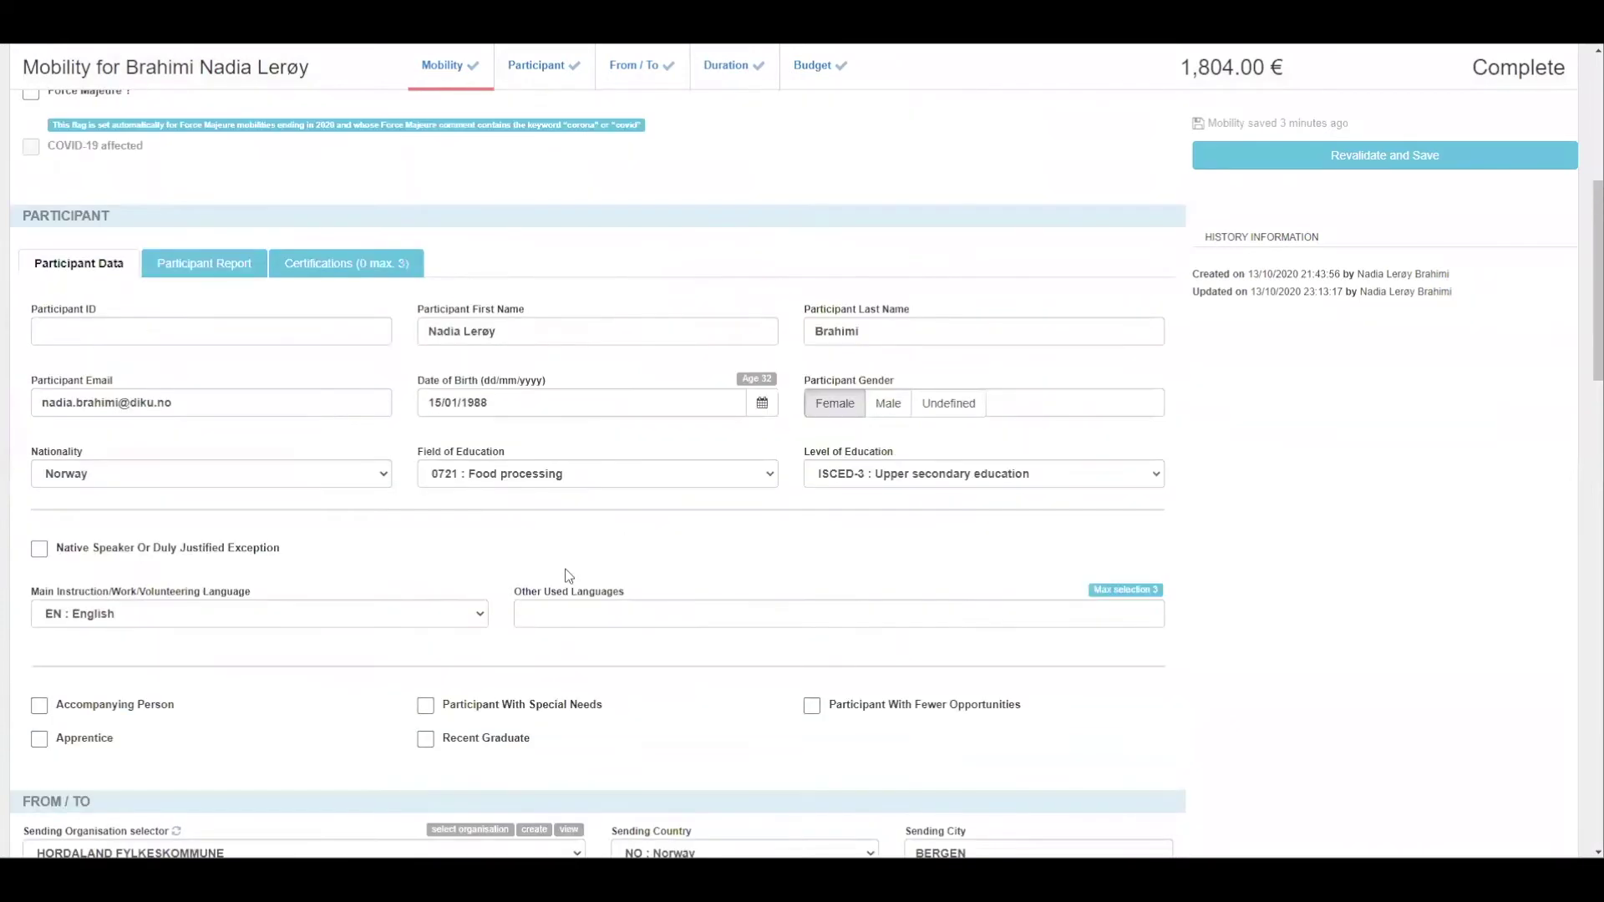
scroll(454, 584, down, 7)
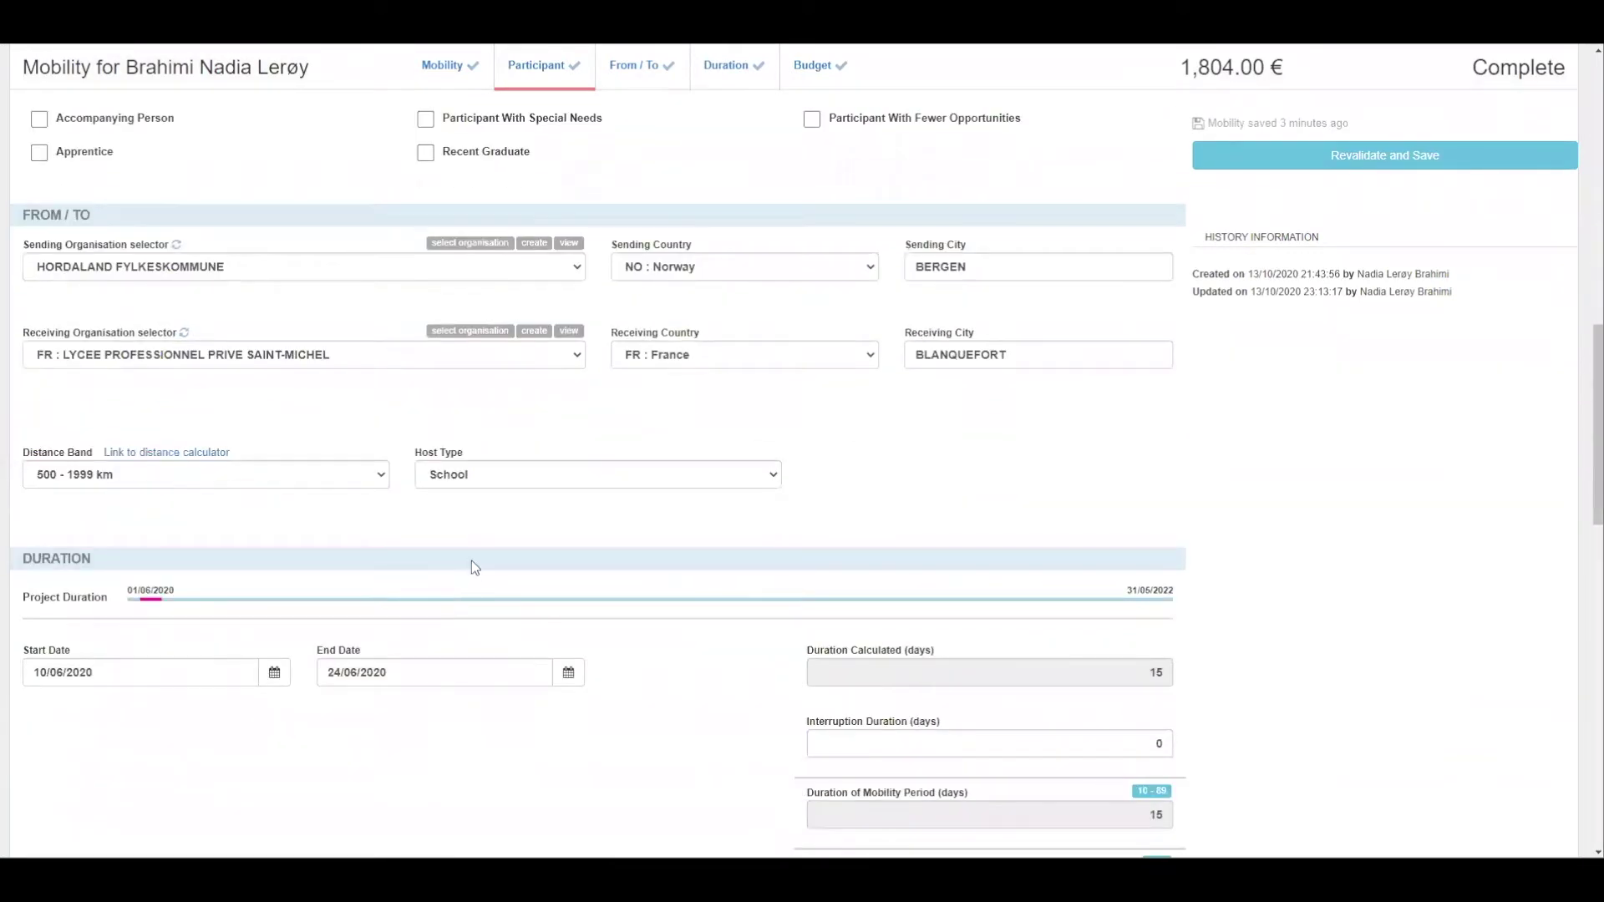
scroll(468, 538, down, 3)
scroll(468, 538, down, 1)
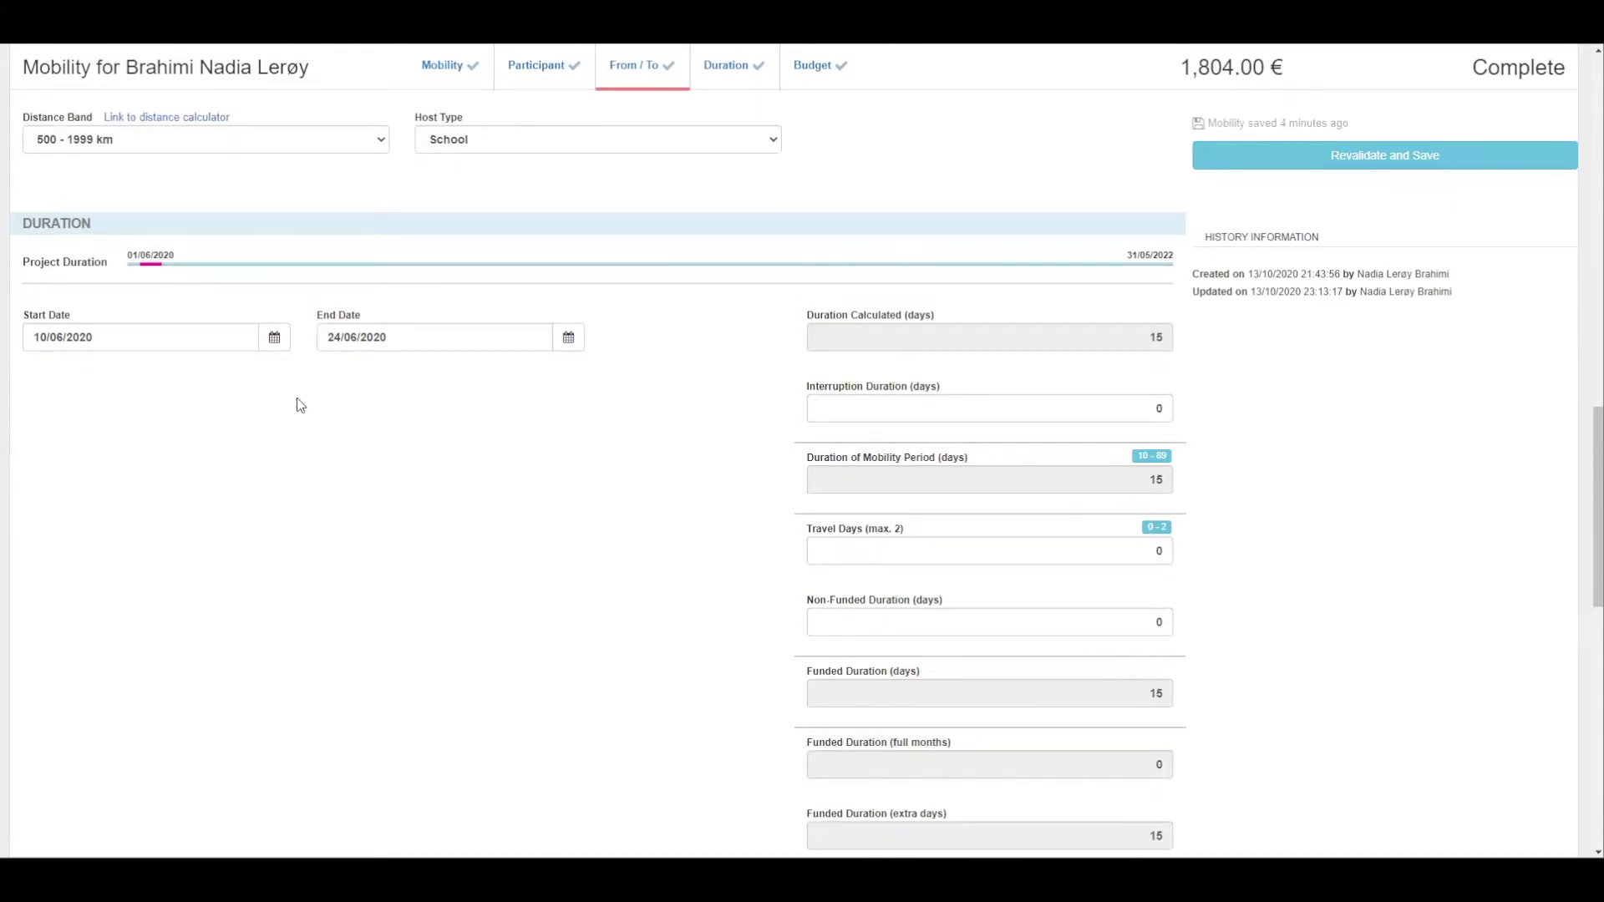
Set the mobility's interruption duration to 5 days and check the recalculated funded duration and grant amounts
click(1163, 406)
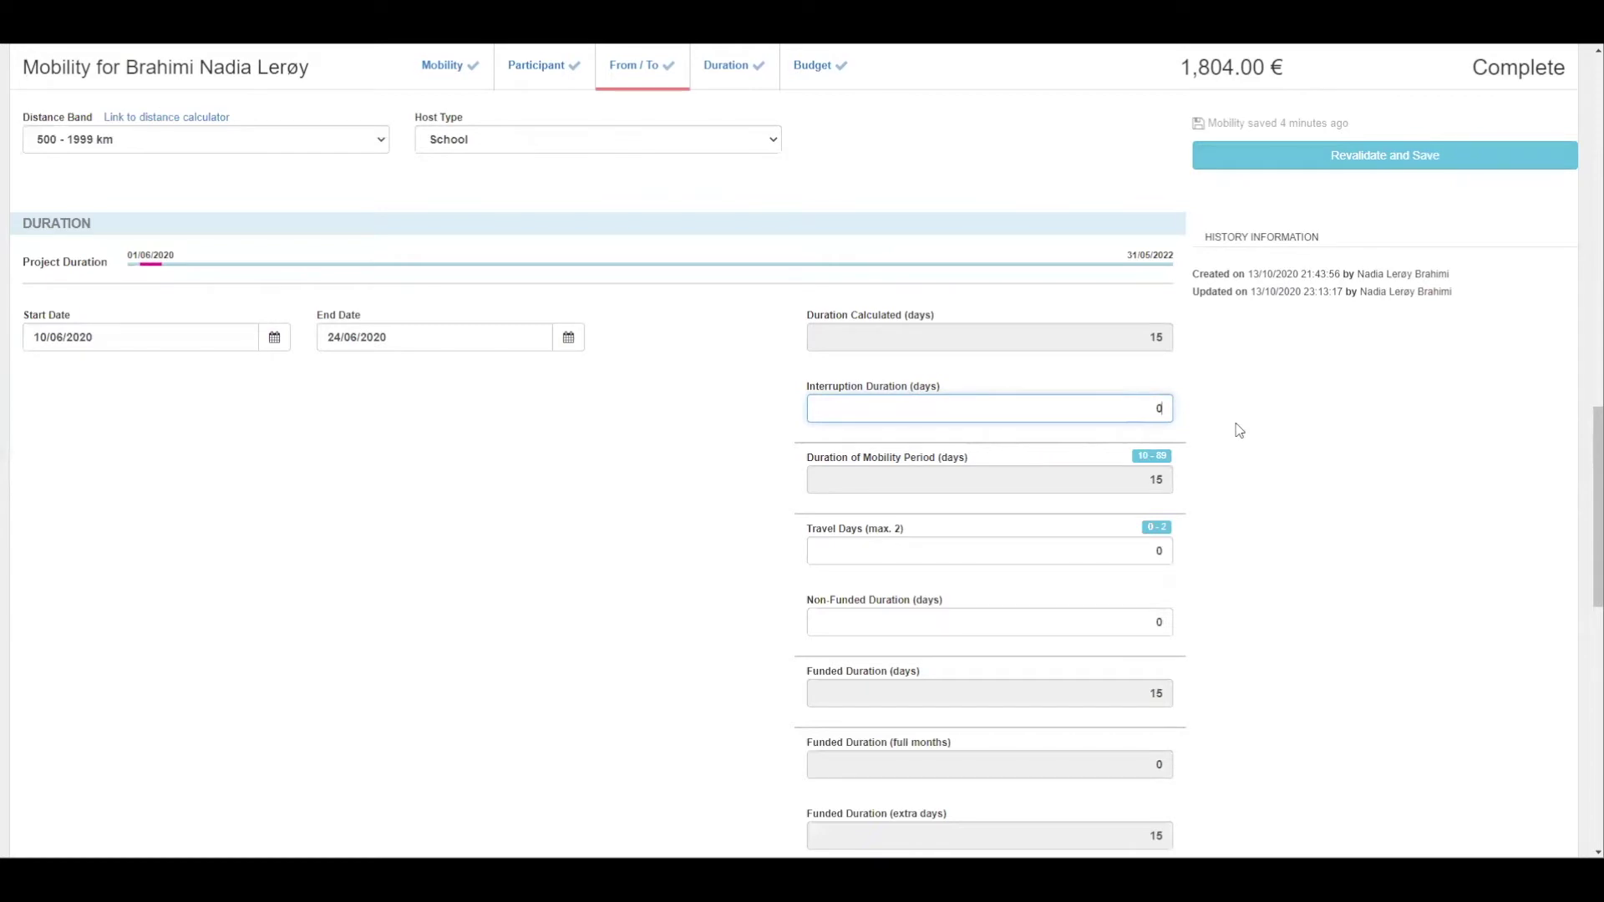
key(BackSpace)
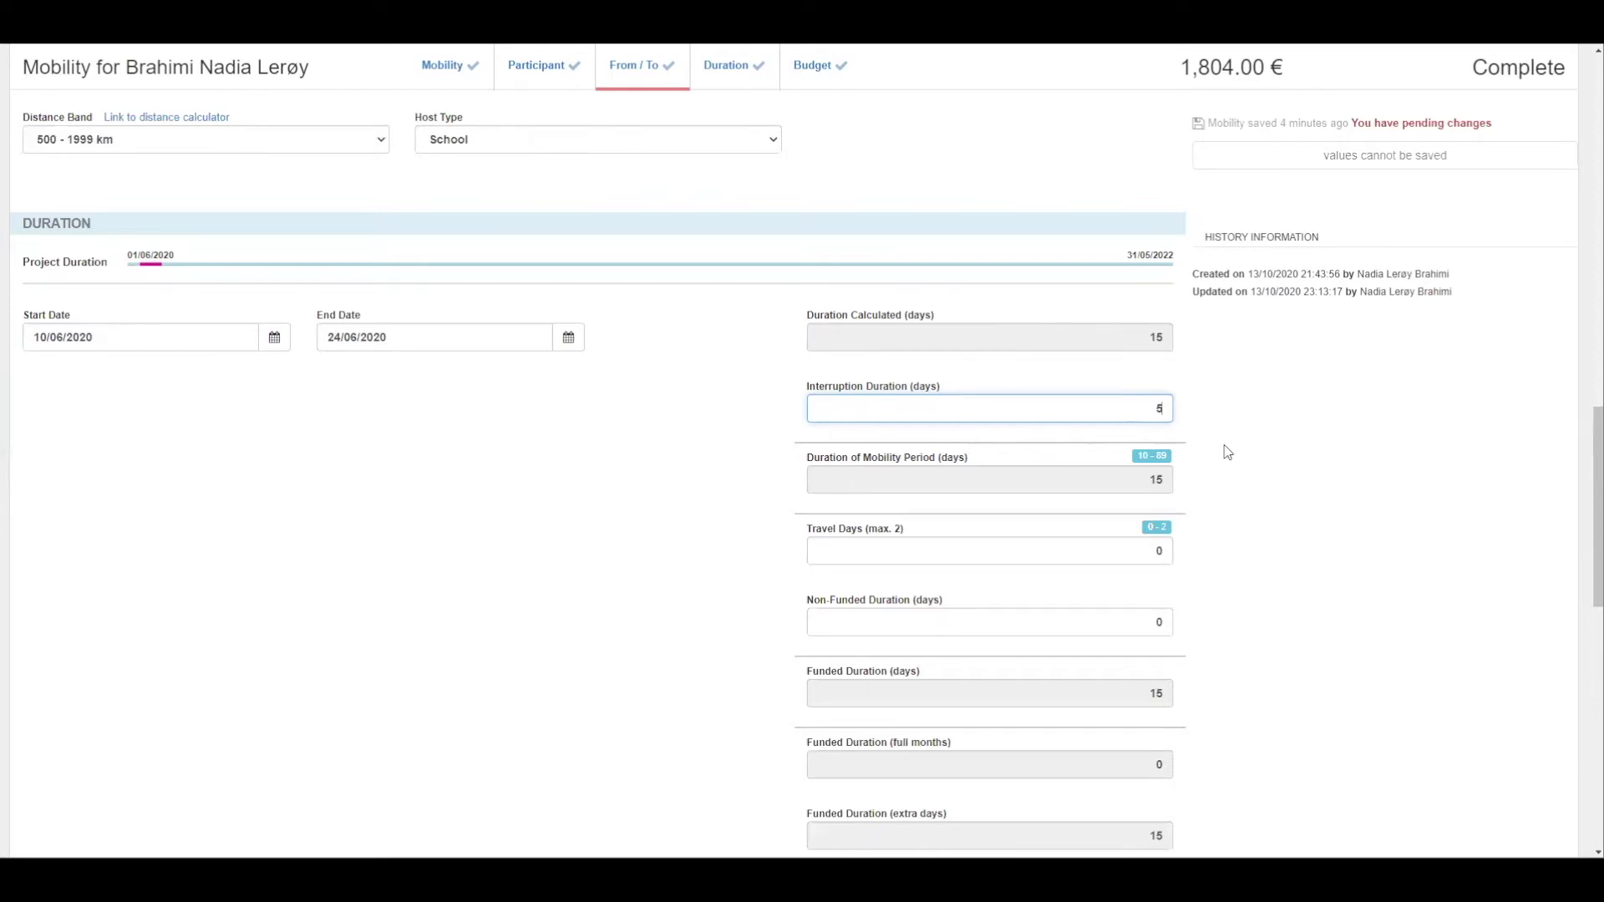
click(1089, 558)
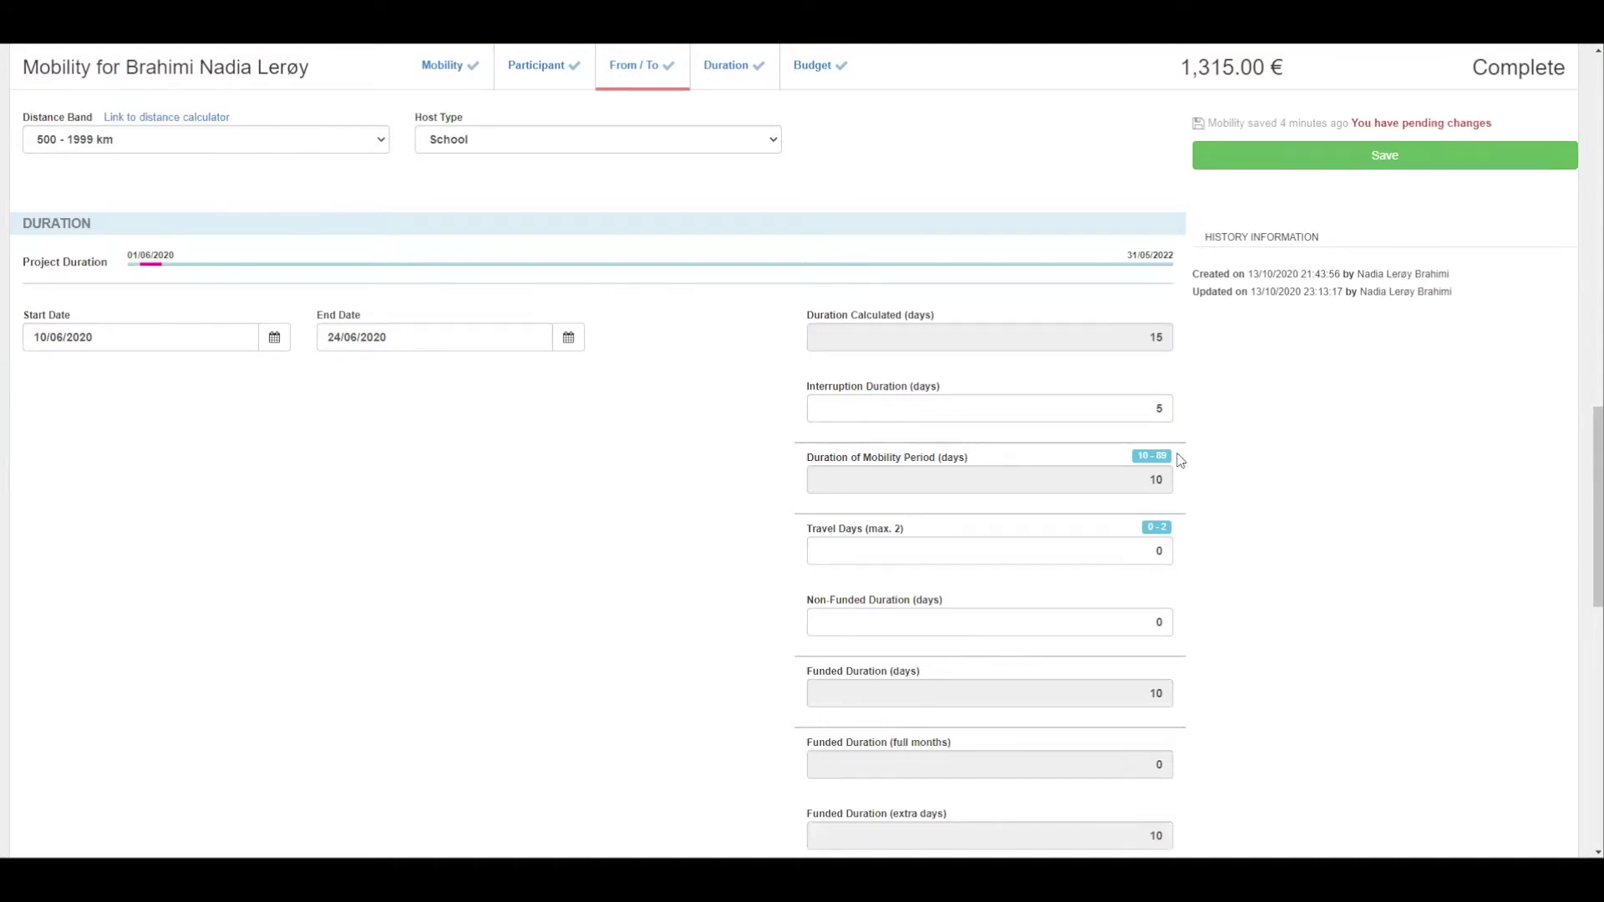
scroll(1178, 468, down, 1)
scroll(1178, 468, down, 1)
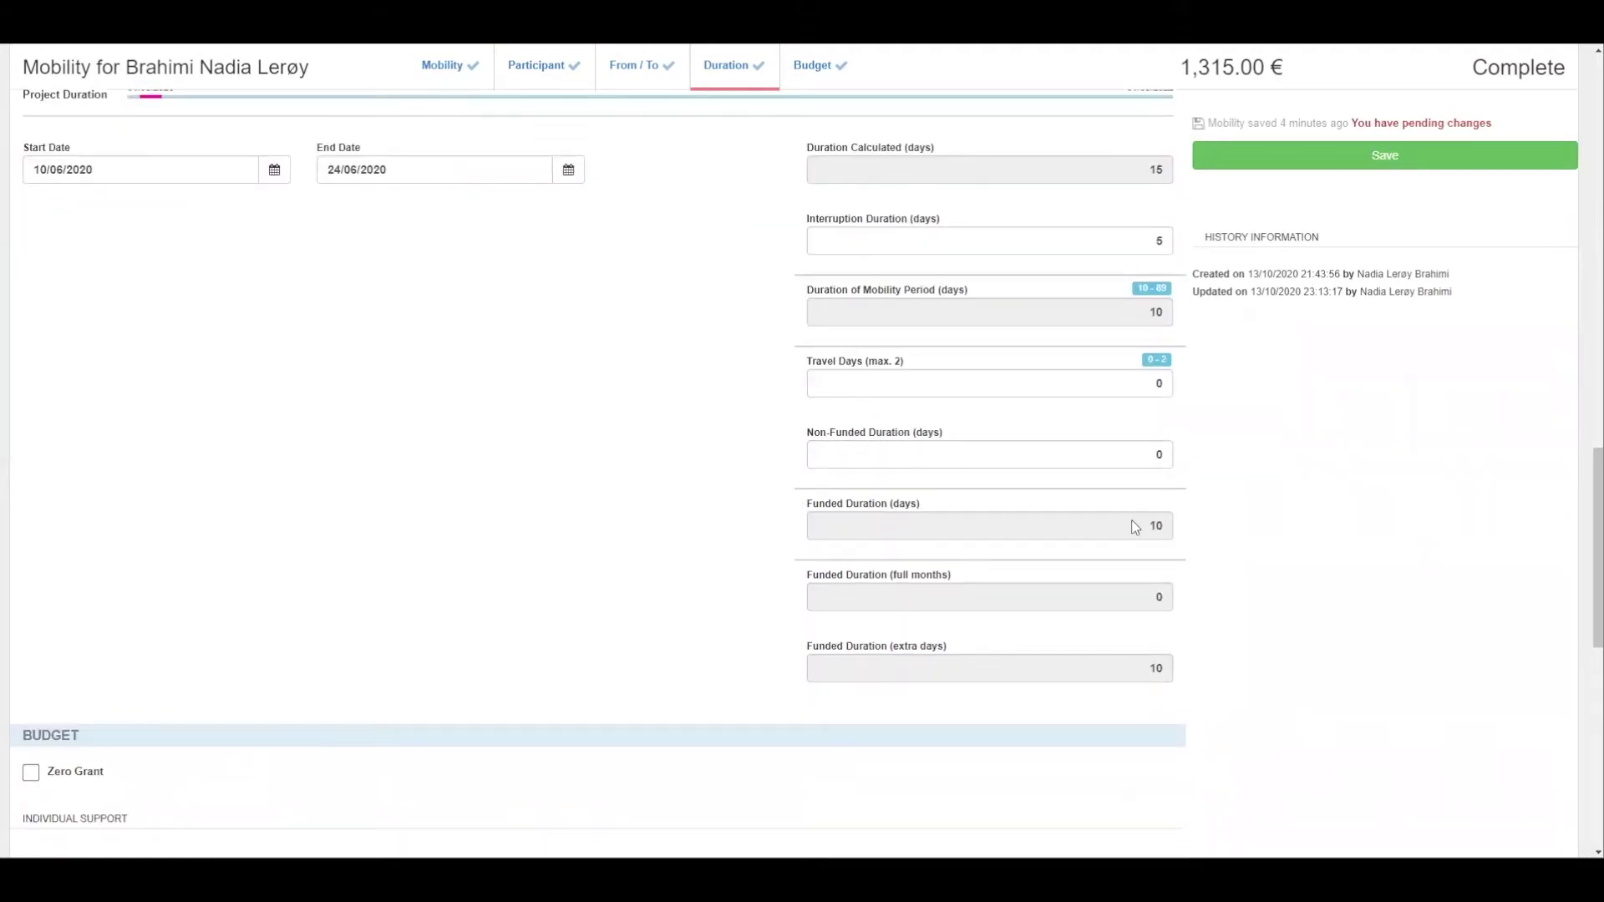
scroll(1137, 529, down, 3)
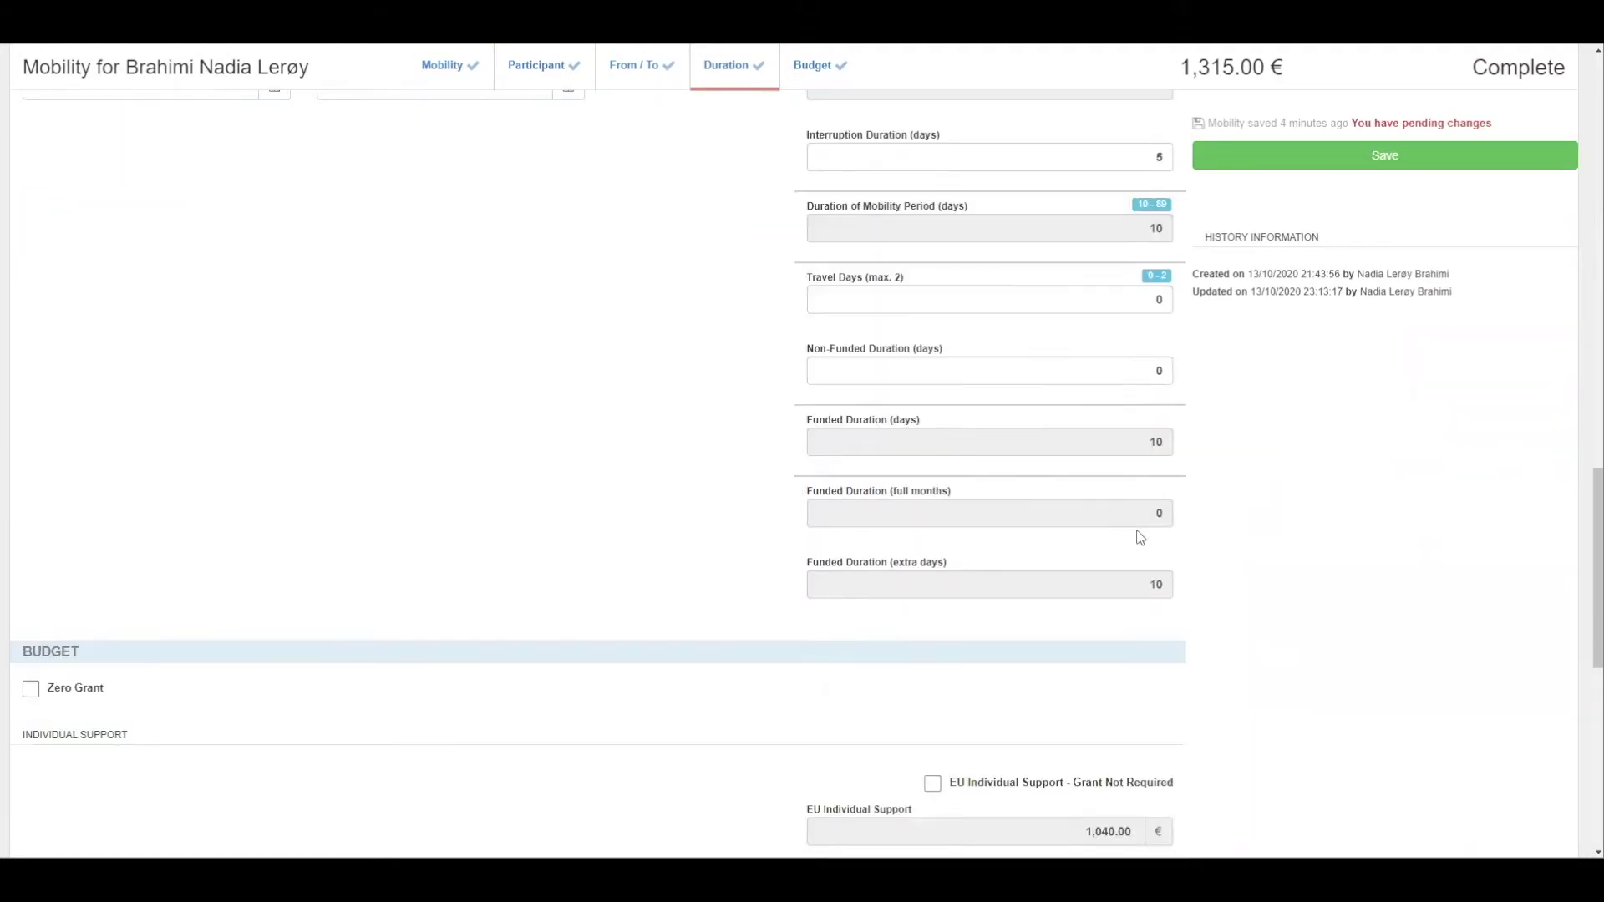
scroll(1144, 536, down, 1)
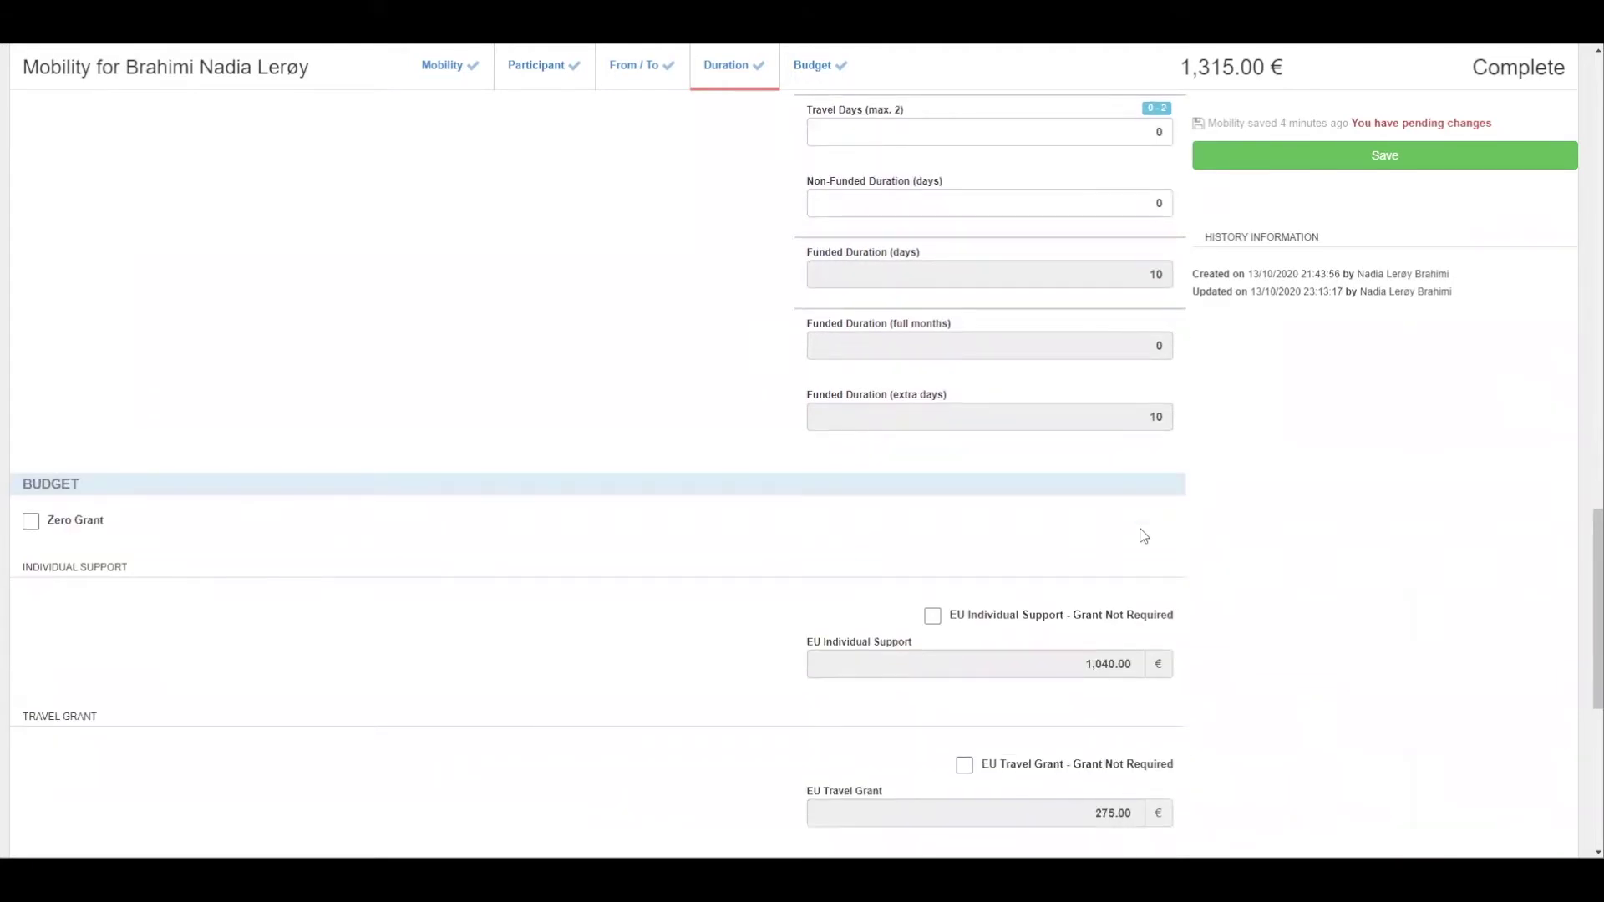
scroll(1143, 535, down, 1)
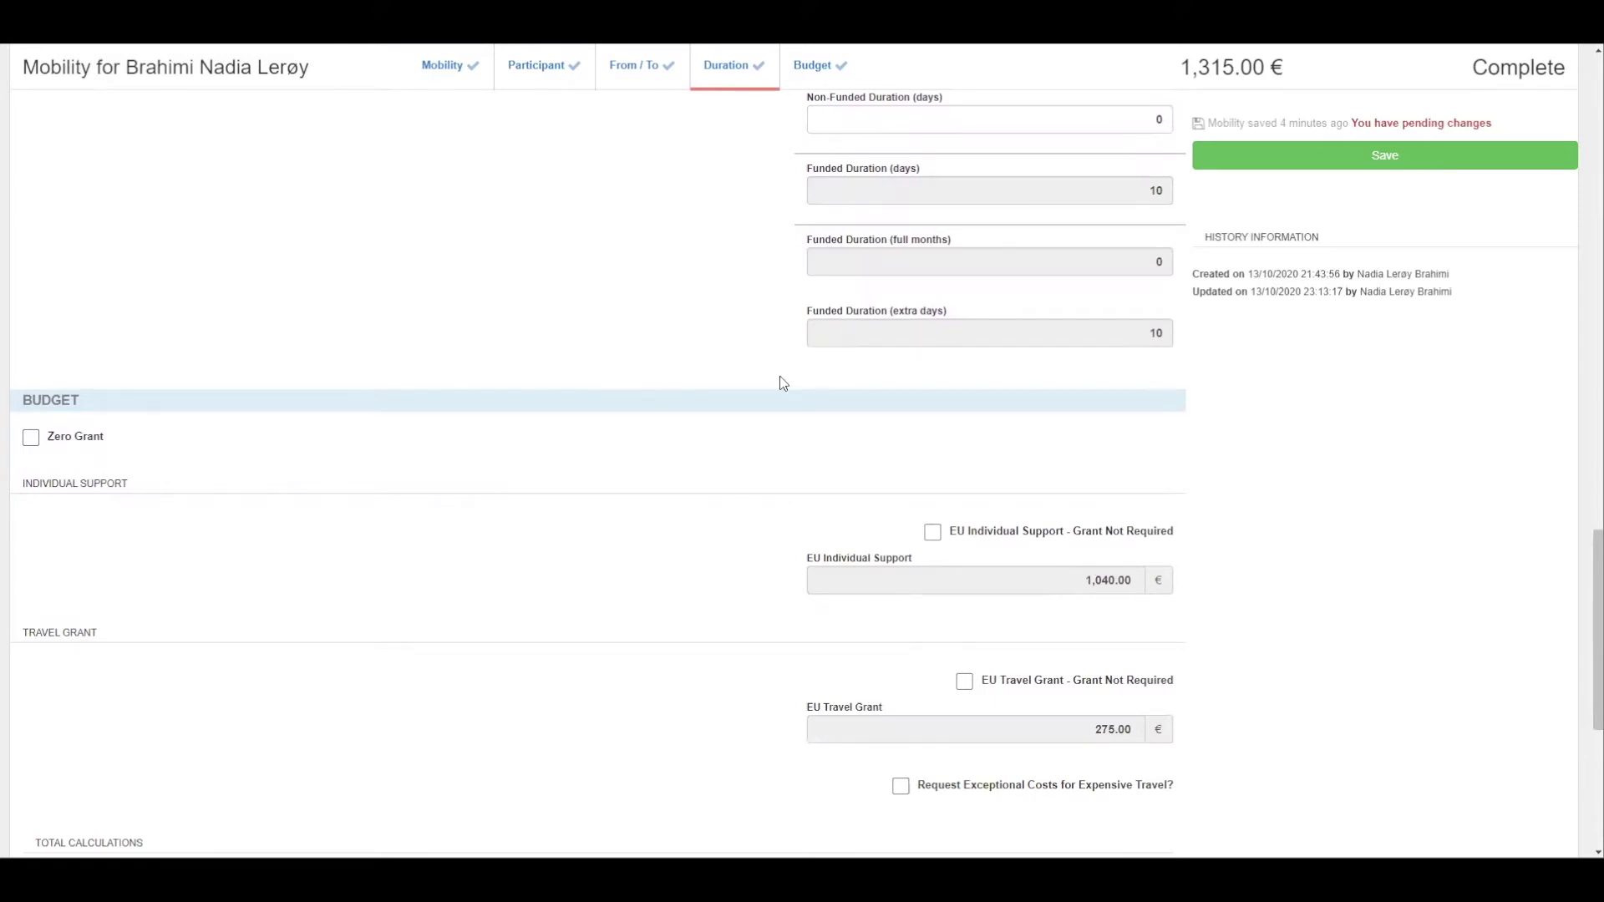
Flag the mobility as Force Majeure and enter "covid" as the Force Majeure explanation
scroll(622, 374, up, 15)
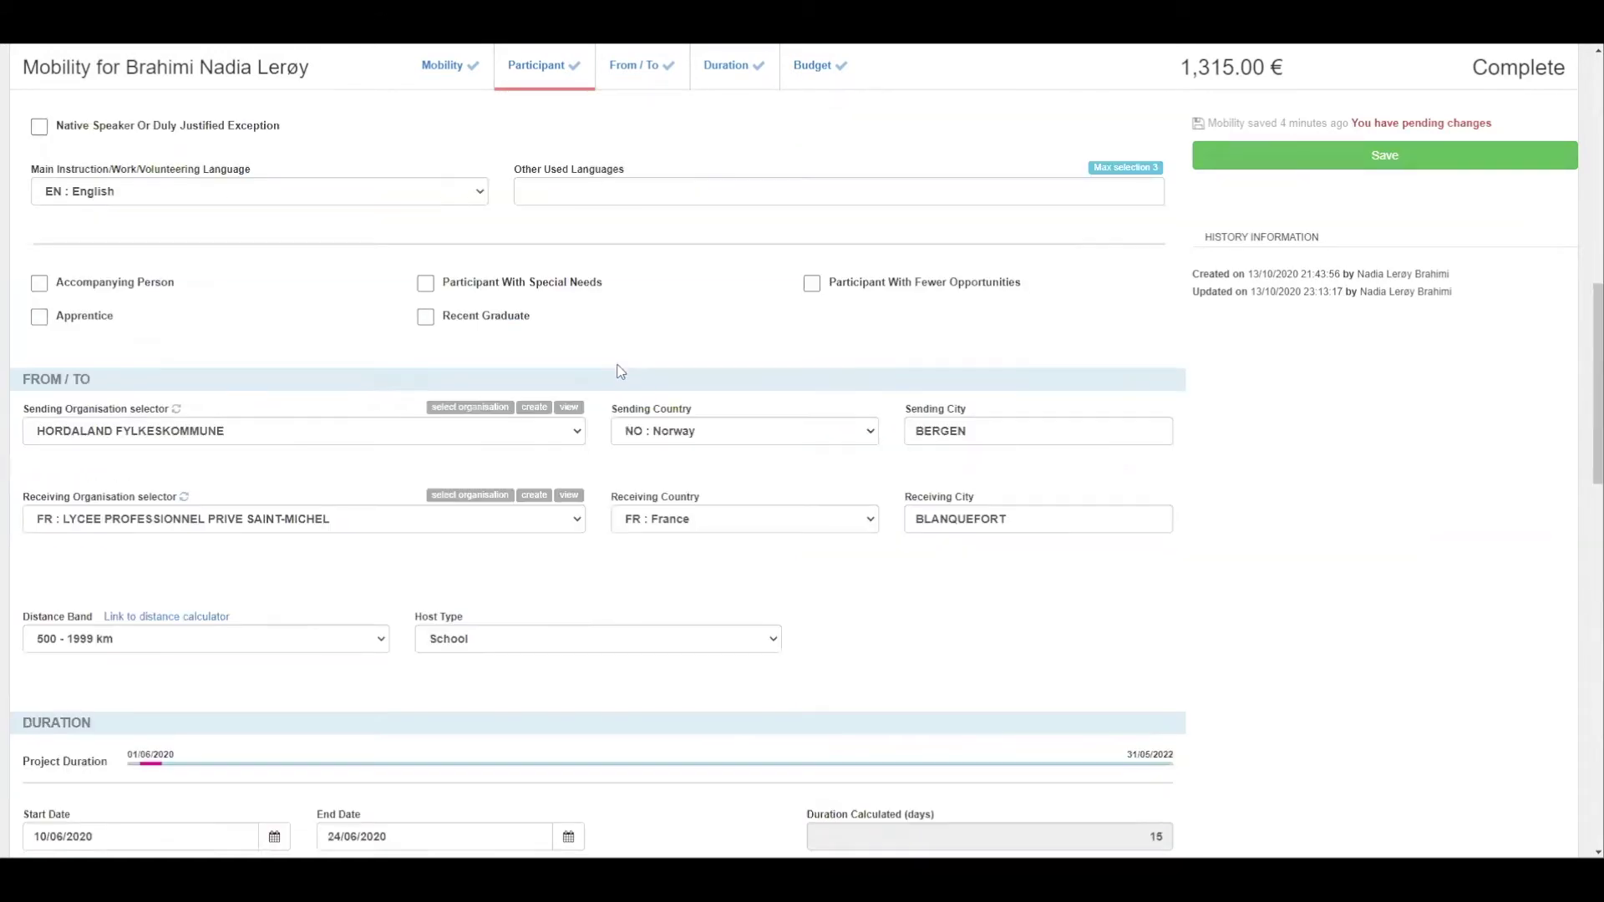
scroll(621, 372, up, 5)
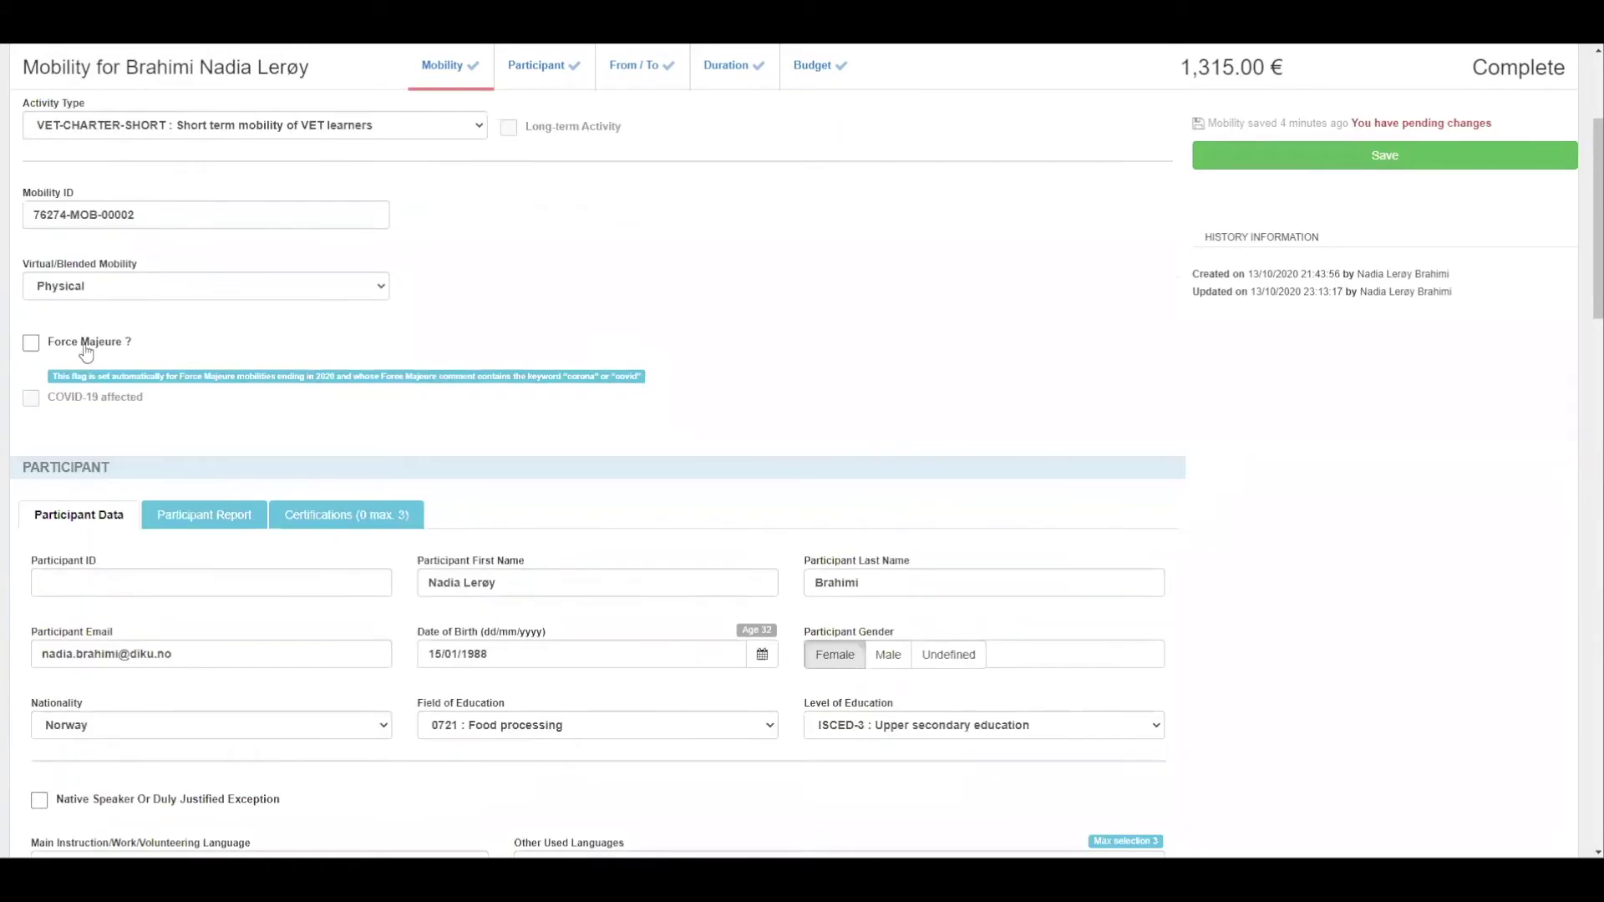
click(33, 344)
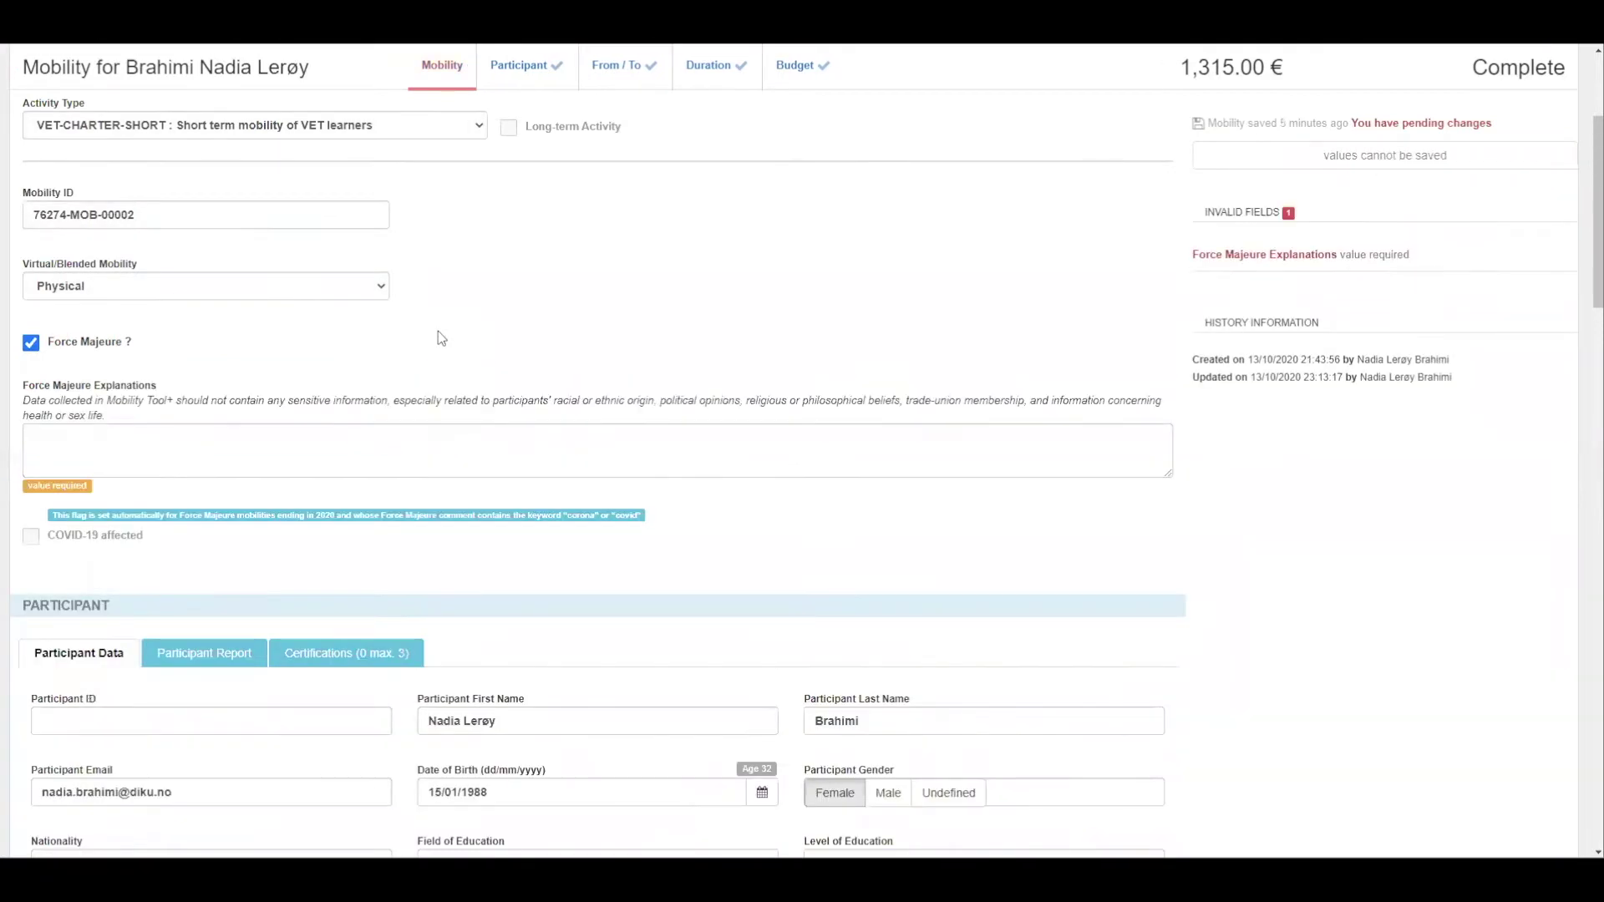
click(102, 439)
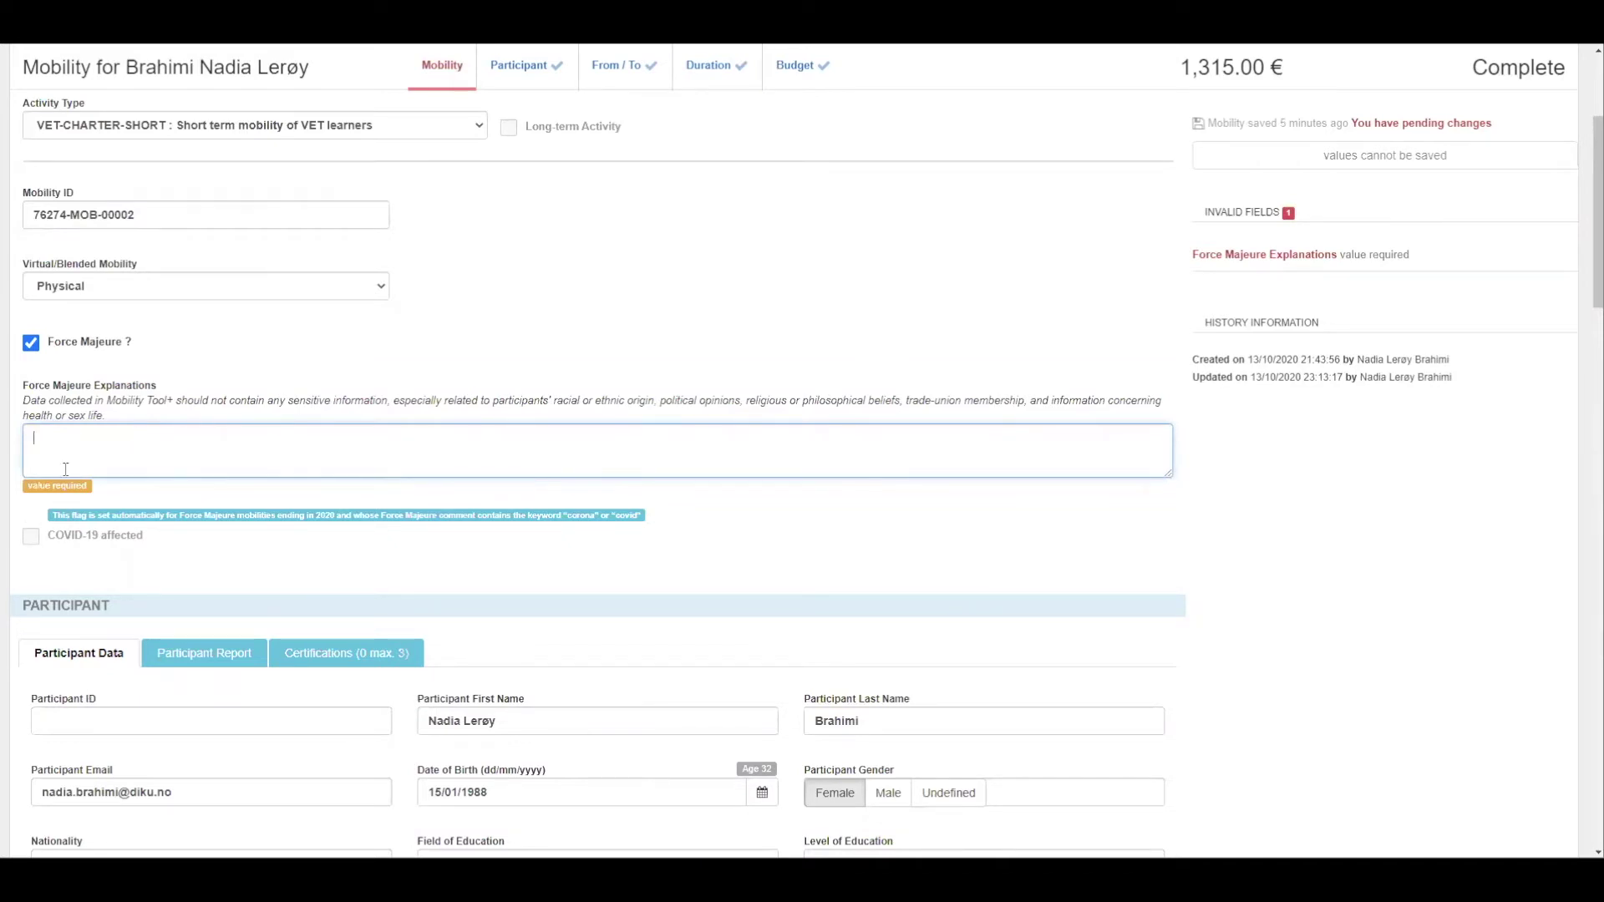
text(co)
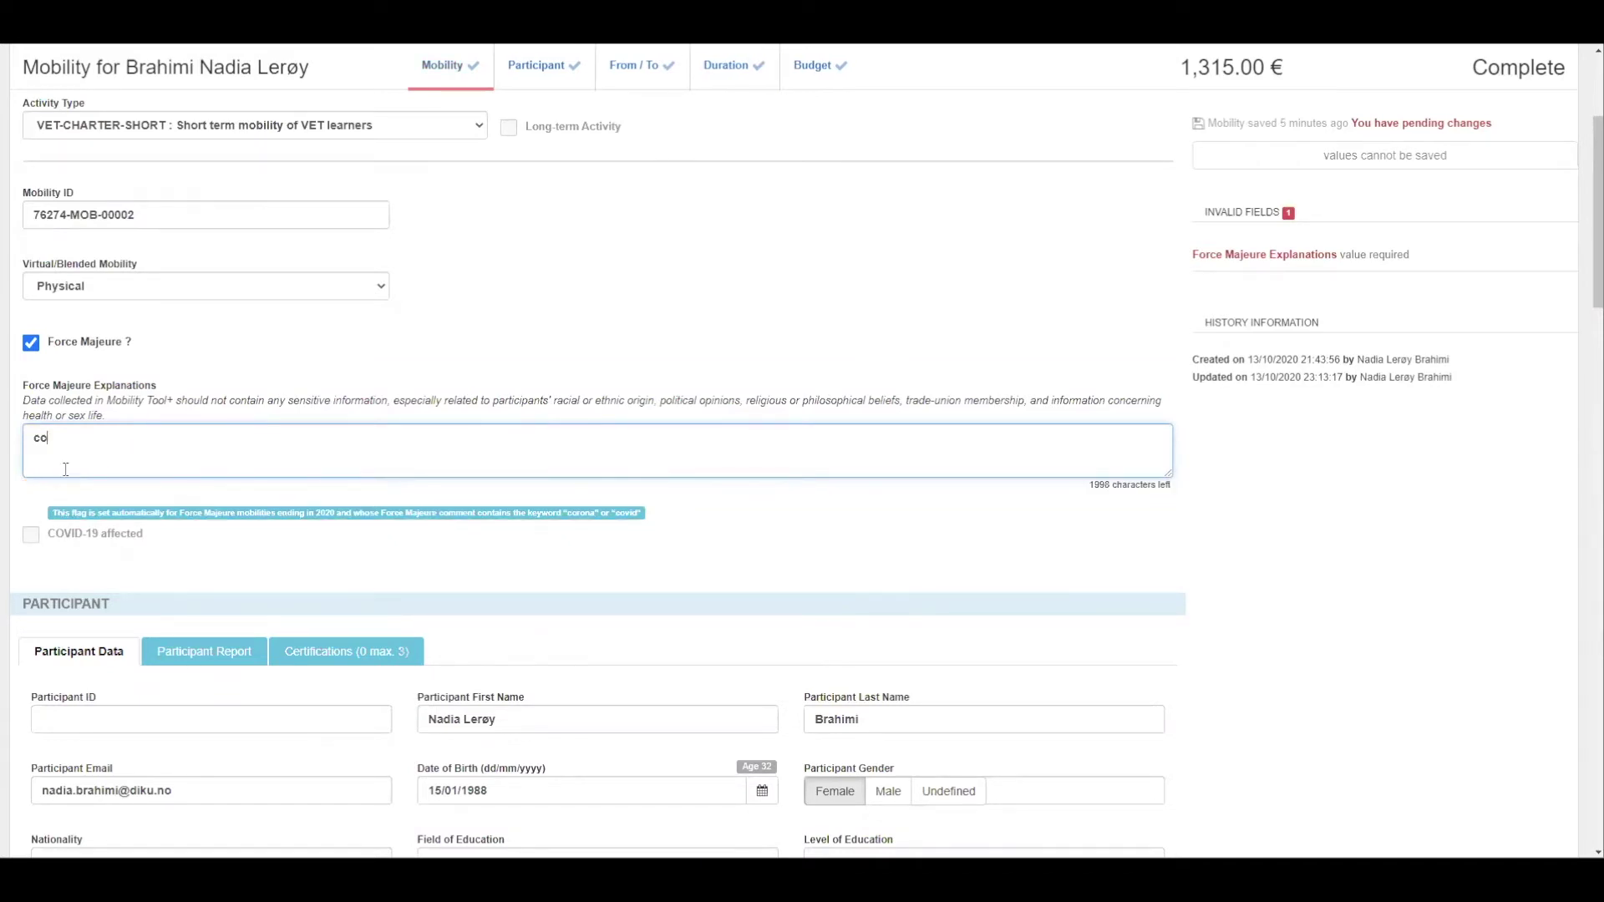
text(vid)
click(233, 800)
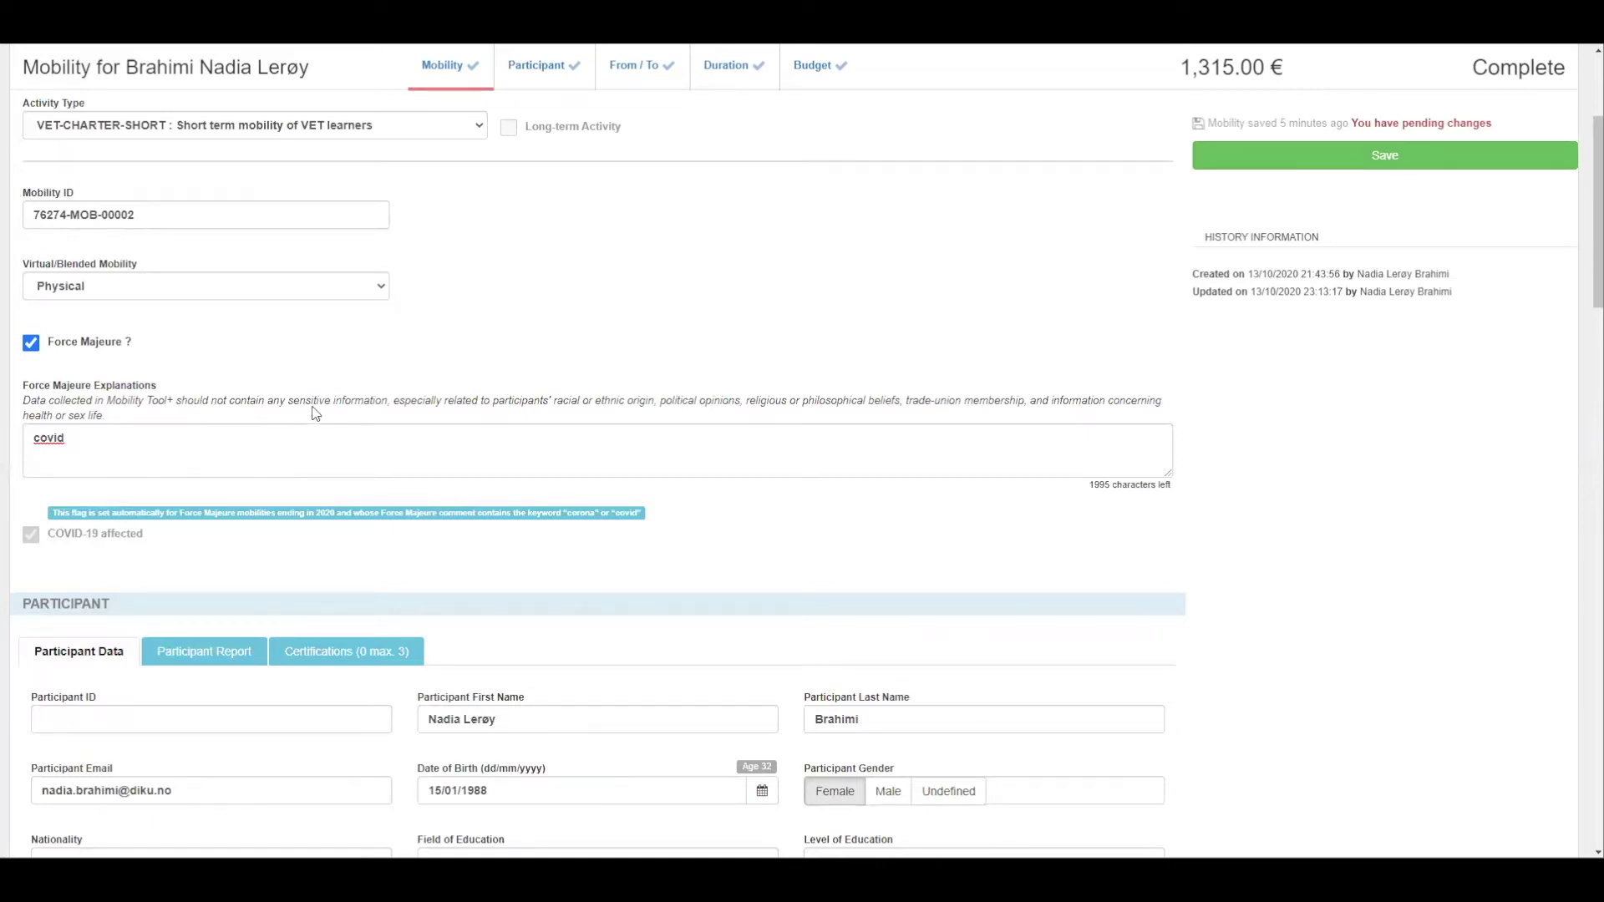
Review the duration and budget sections and open the EU Individual Support amount for editing
scroll(313, 406, down, 2)
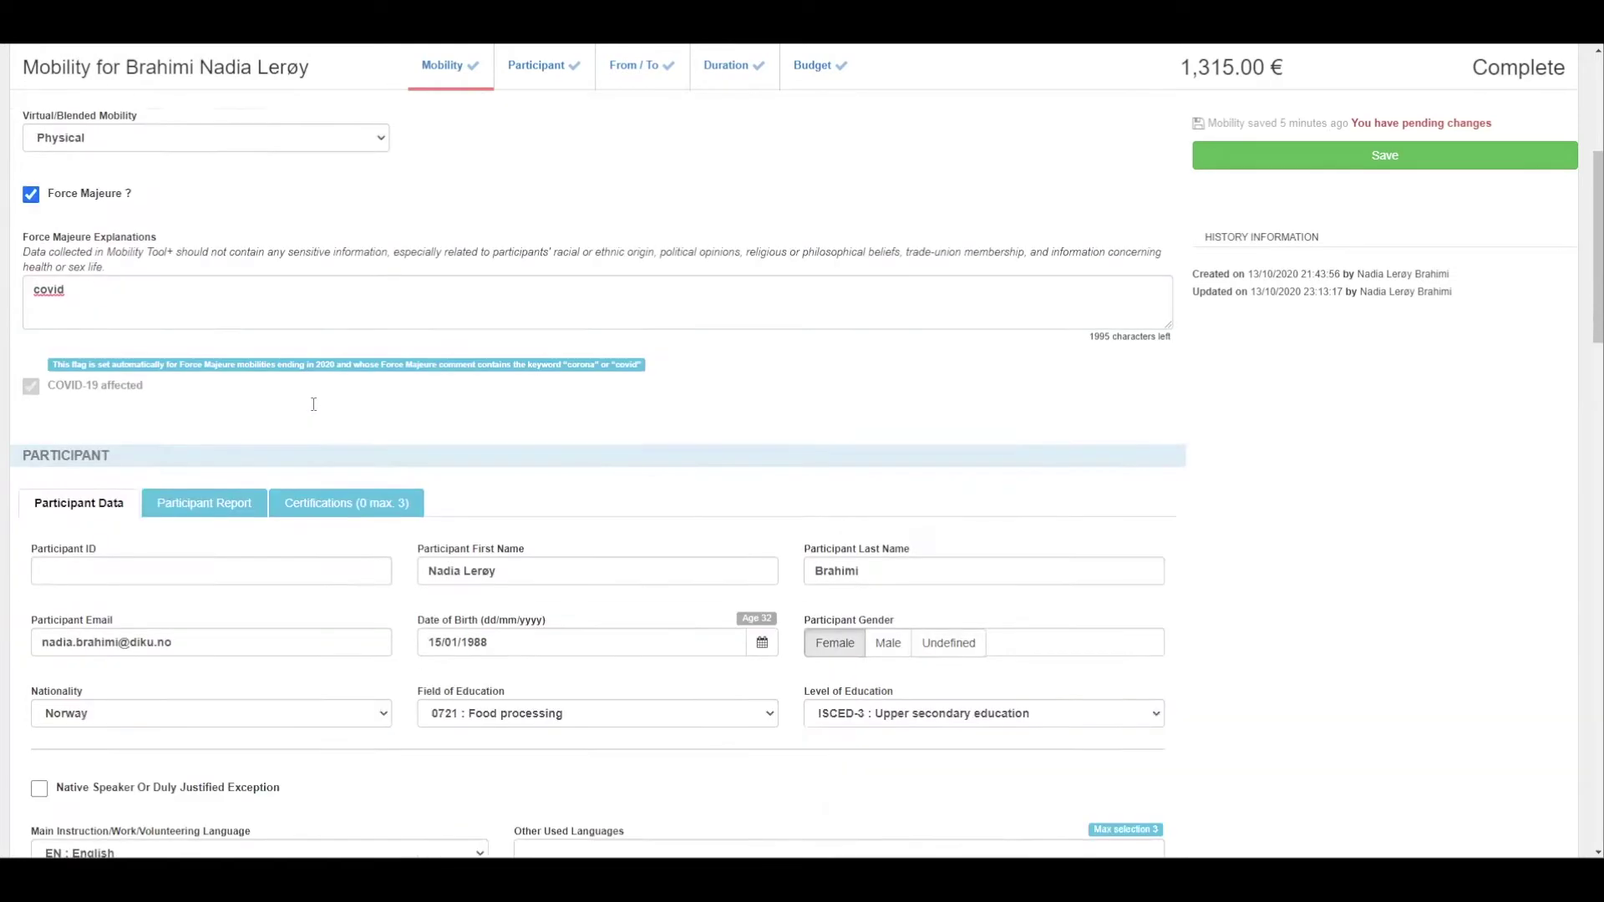
scroll(652, 391, down, 8)
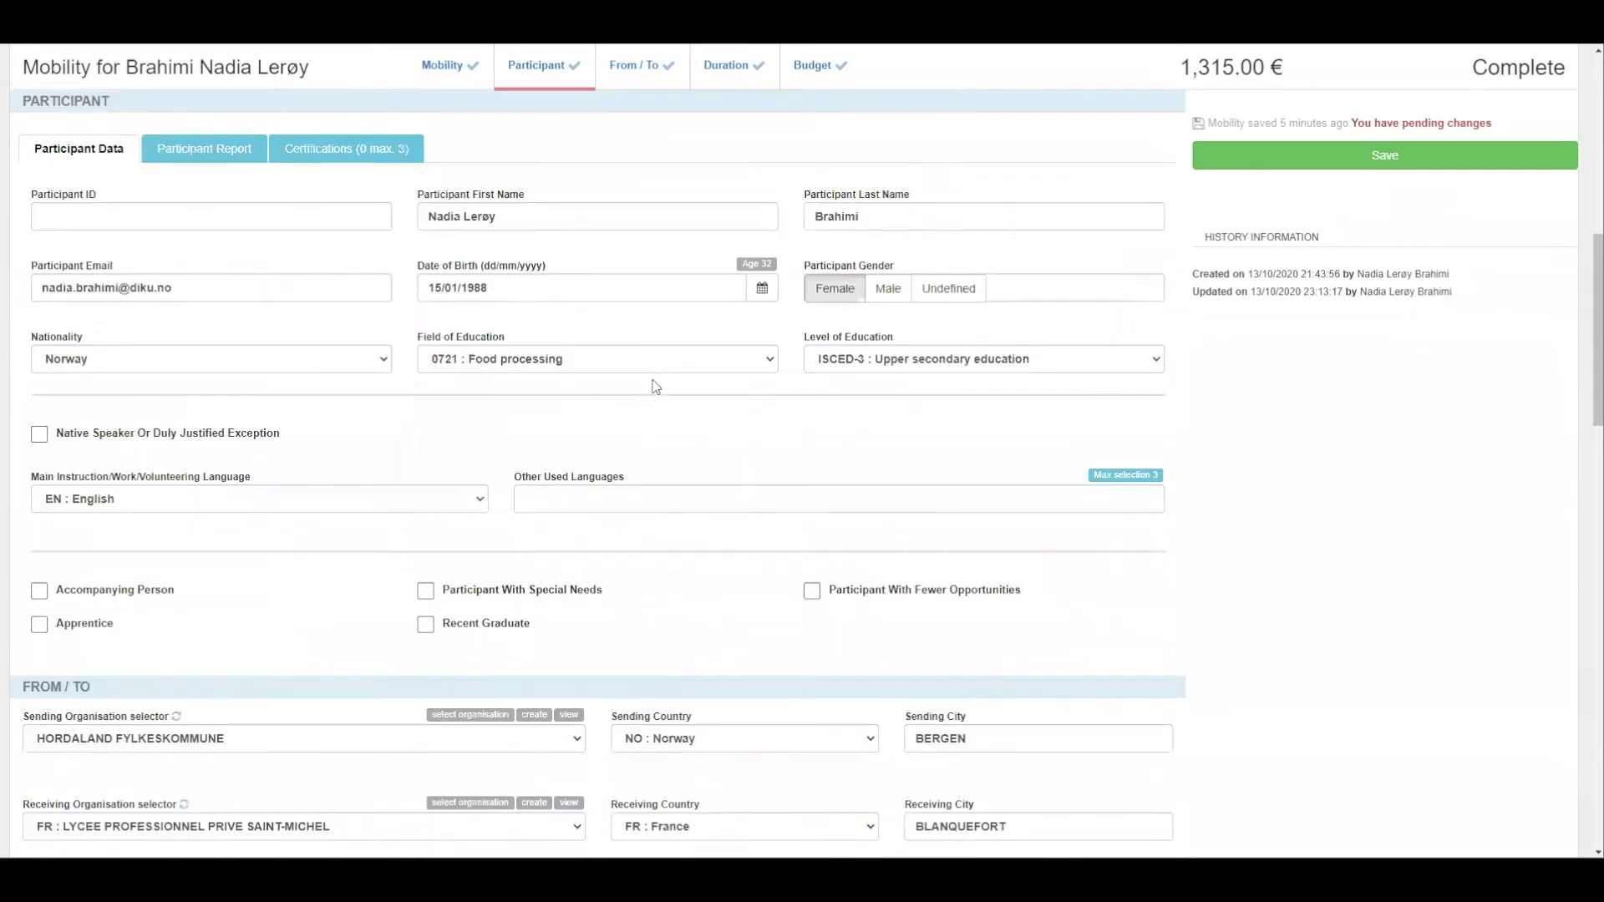
scroll(656, 384, down, 7)
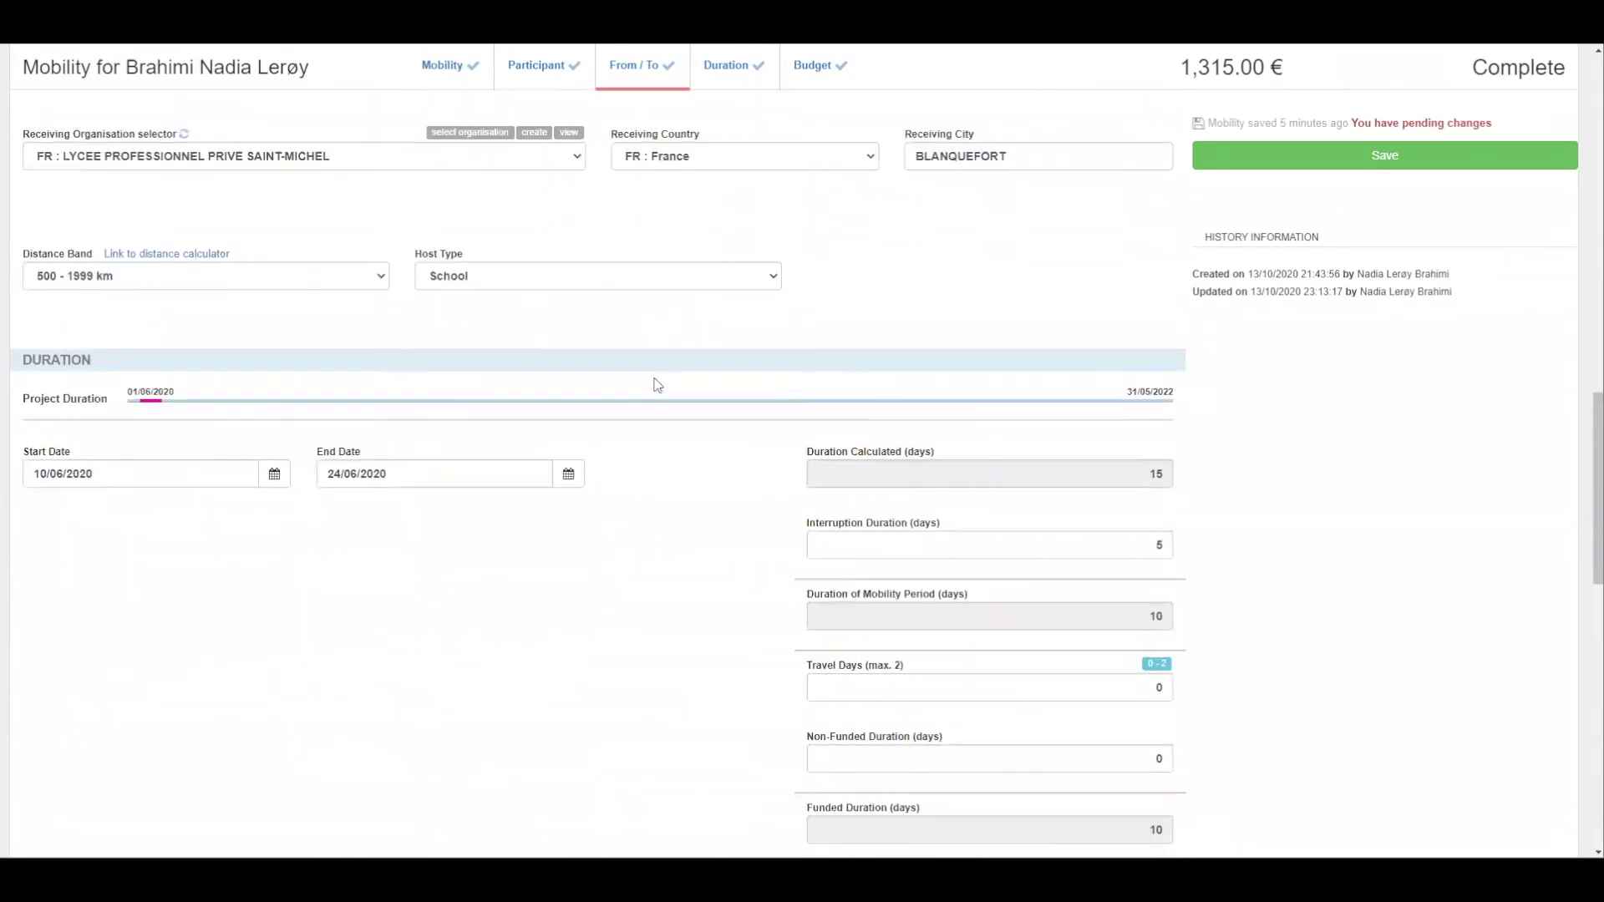
scroll(657, 385, down, 4)
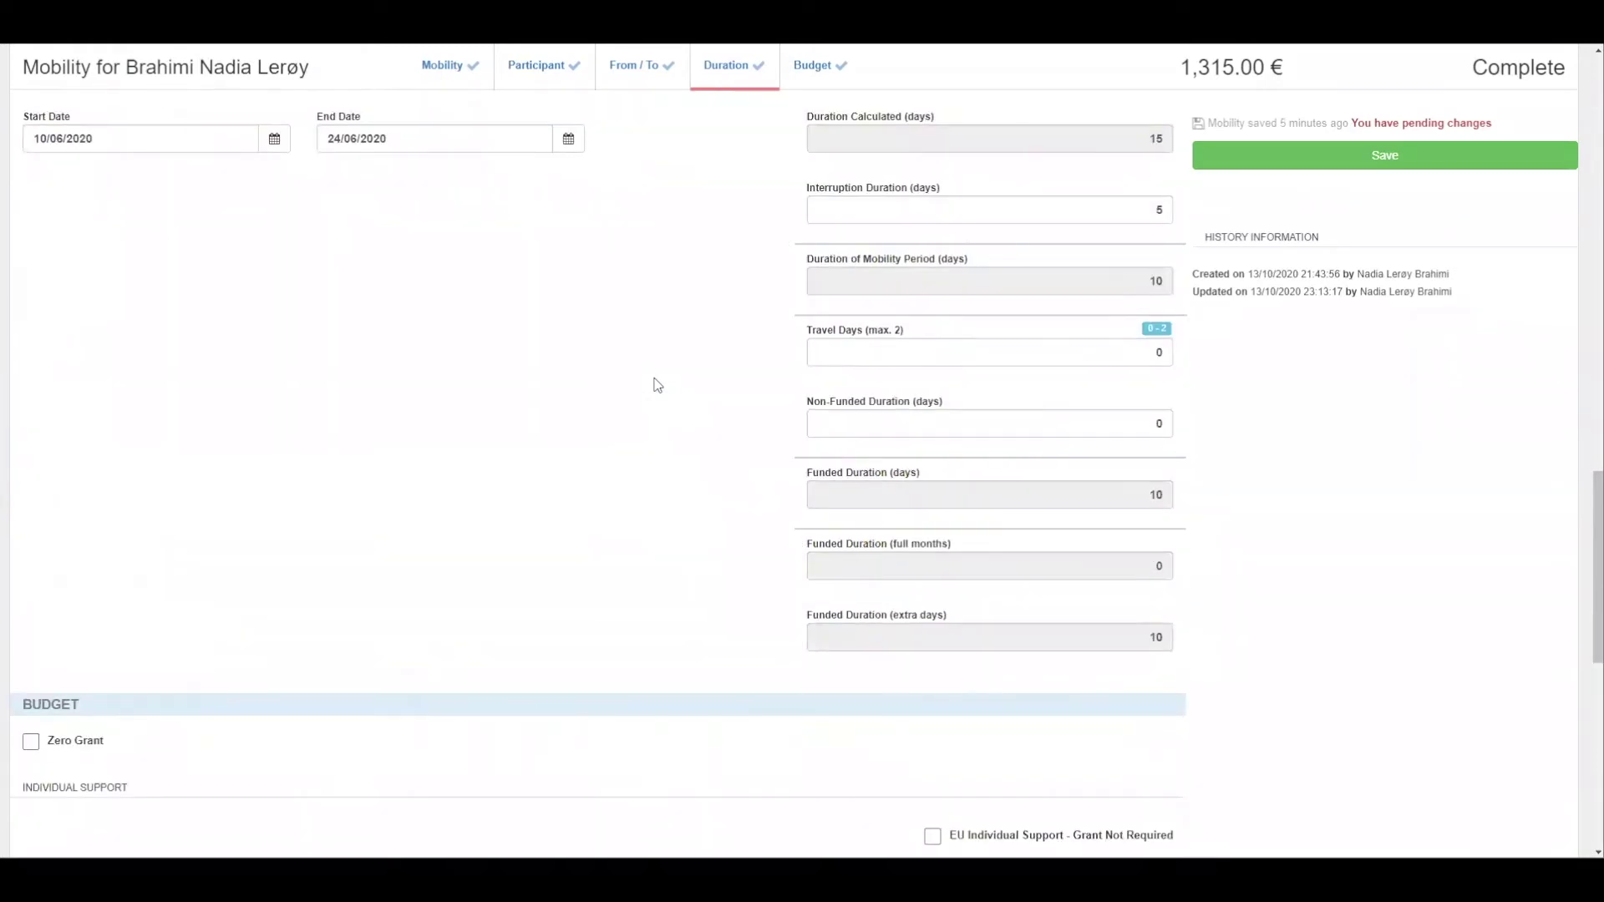
scroll(658, 385, down, 3)
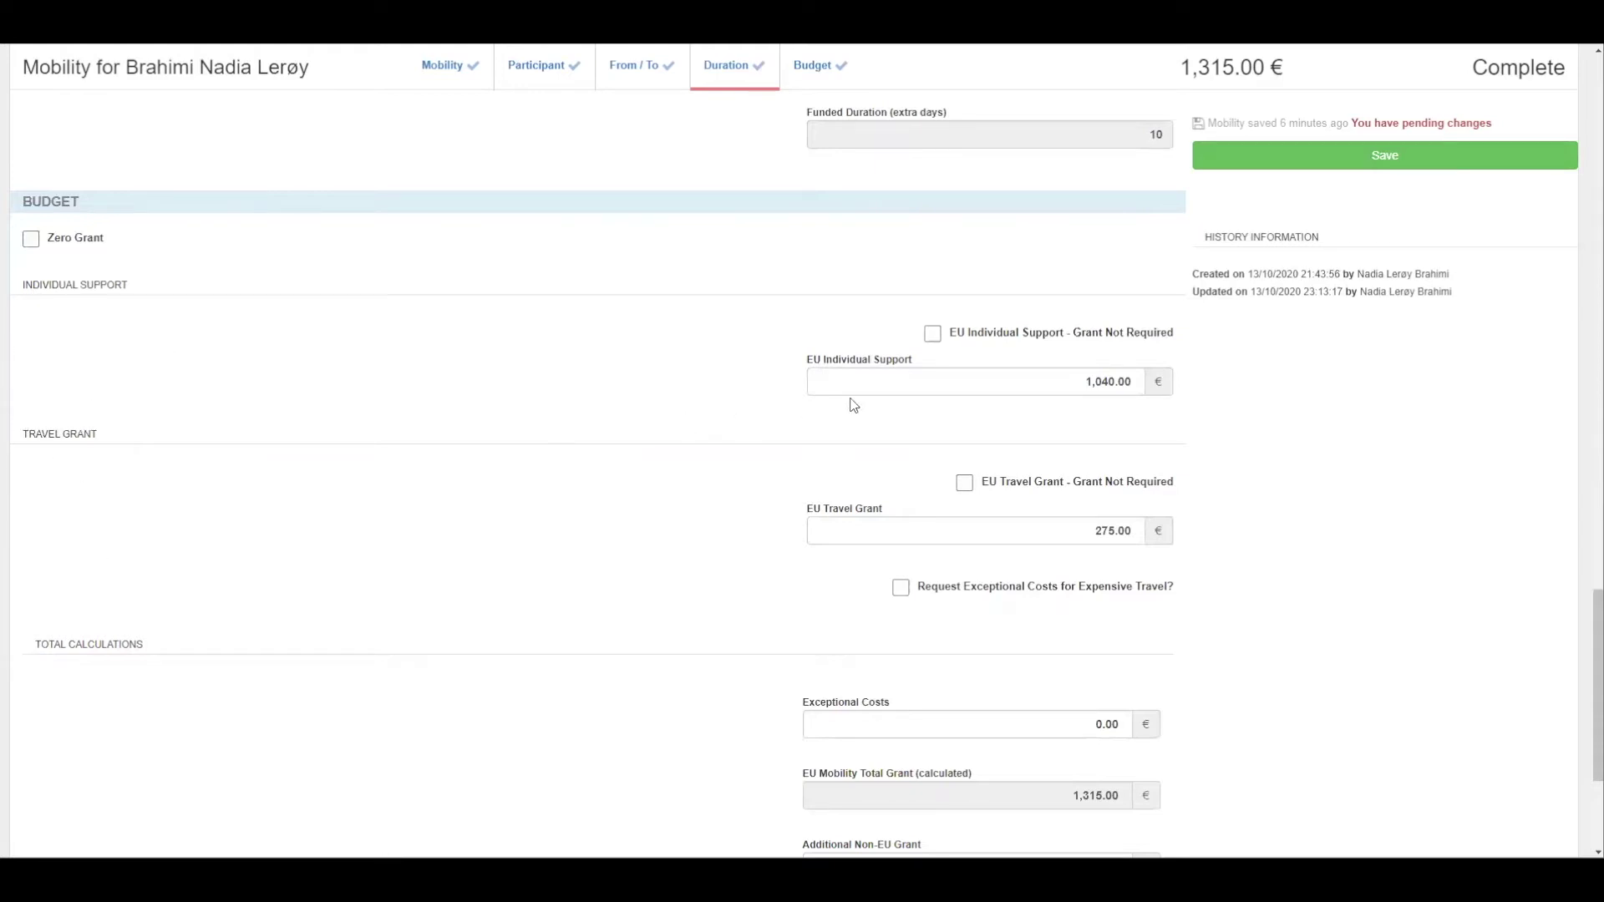
click(1136, 382)
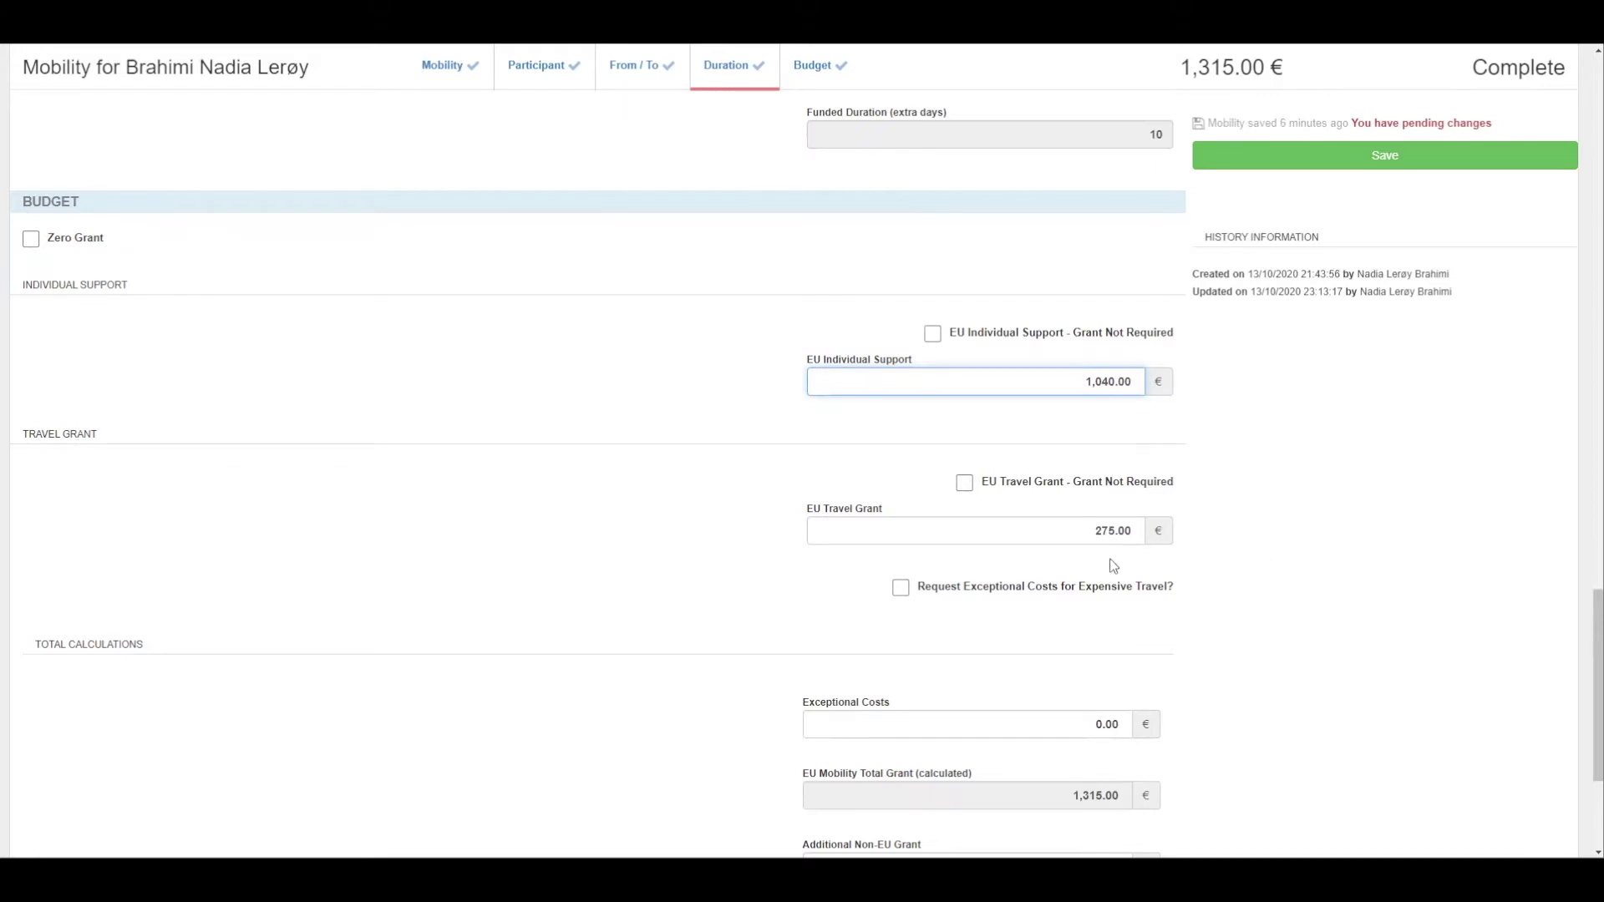
Replace the mobility's overall comments with "149 EUR ombookingsavgift"
scroll(1111, 561, down, 1)
scroll(1115, 561, down, 2)
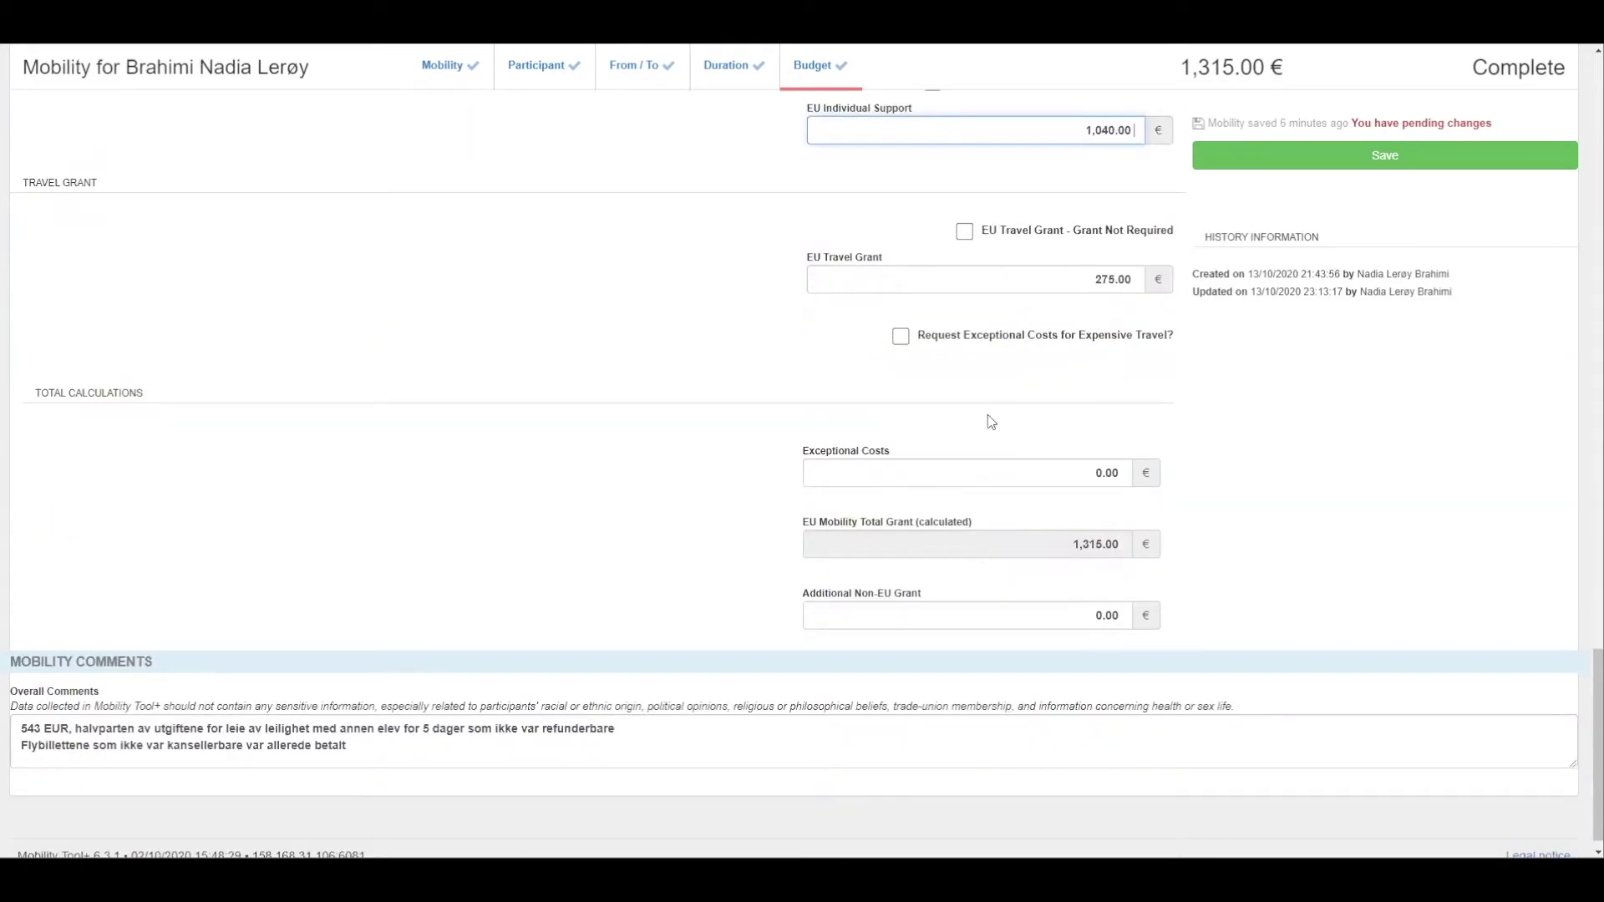
scroll(969, 434, down, 1)
drag(347, 725, 24, 707)
click(22, 707)
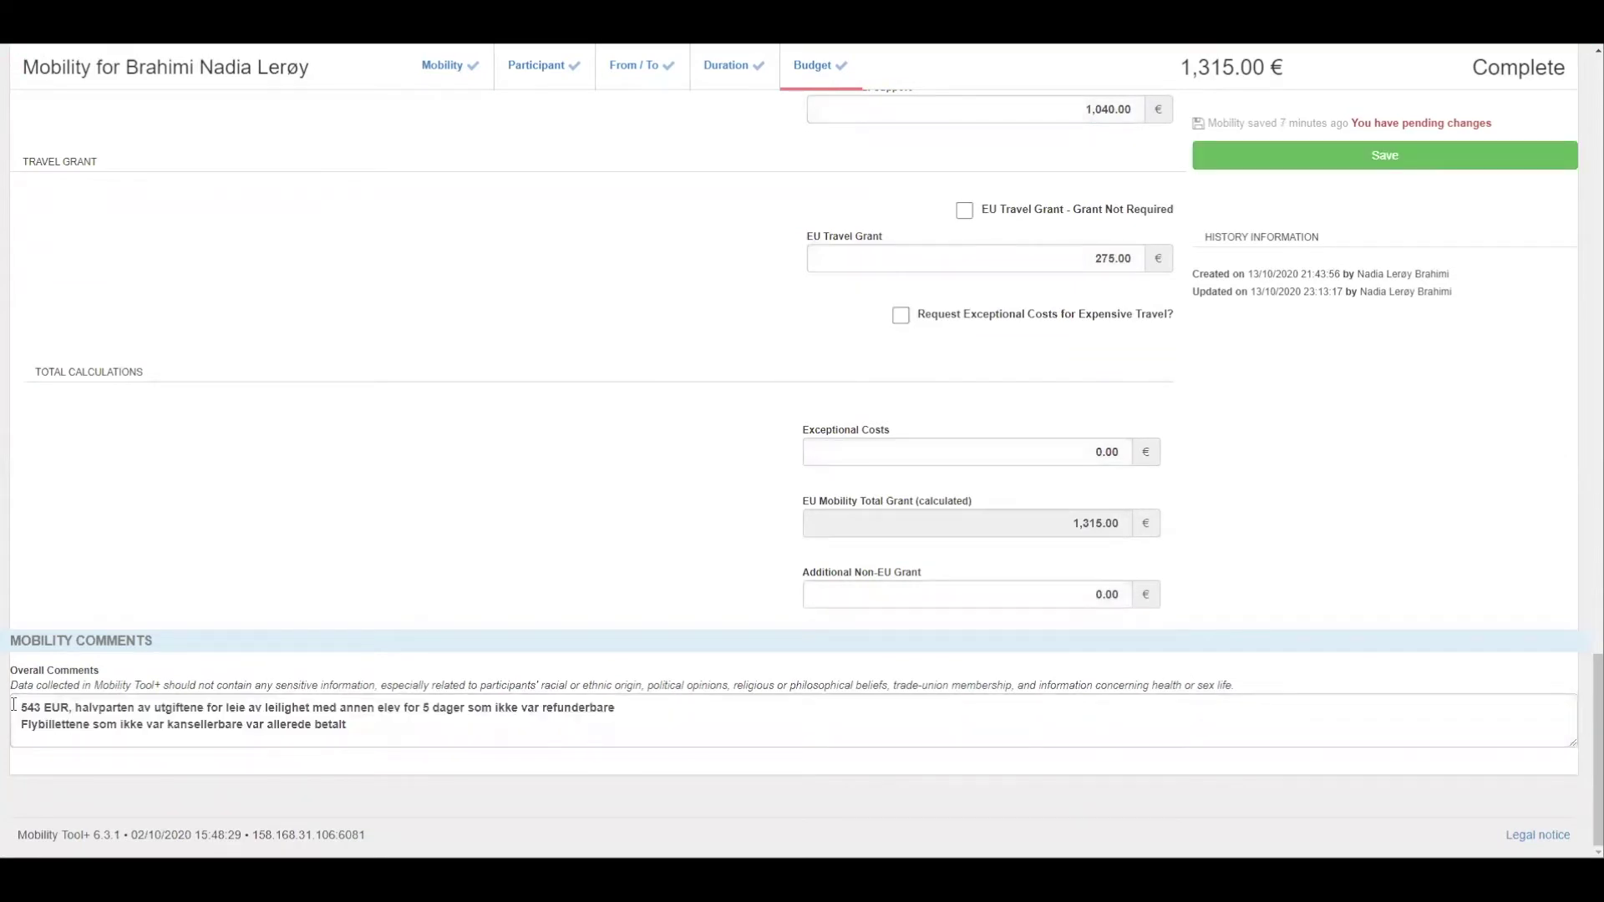
key(ctrl+a)
key(BackSpace)
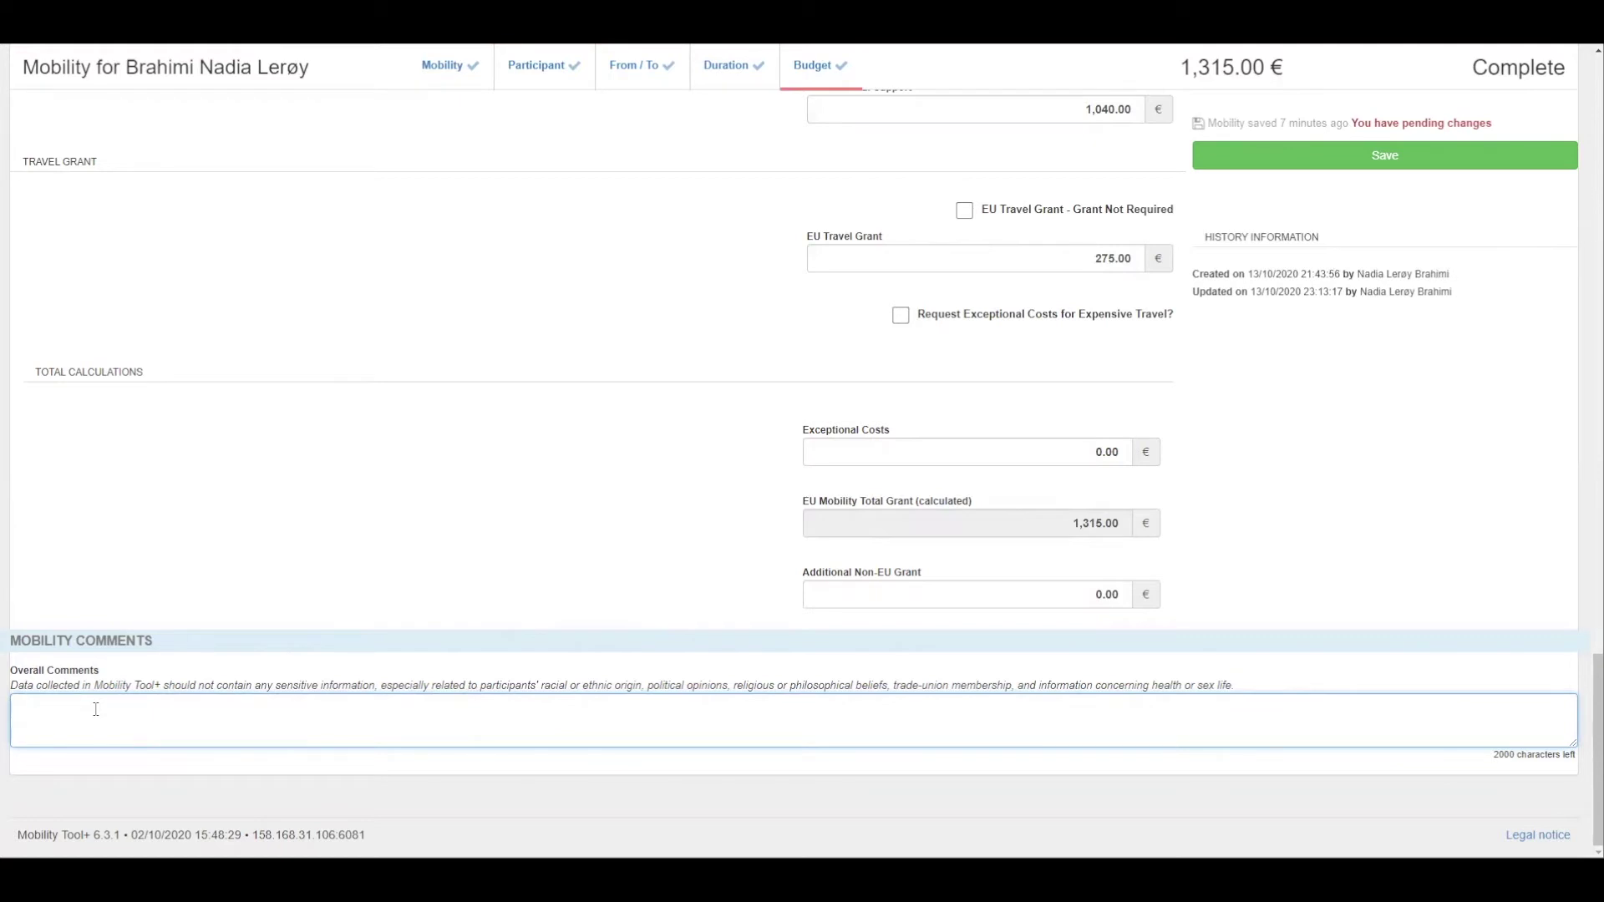
text(149 EUR ombookingsavgift)
Check the EU Travel Grant and EU Individual Support amounts against the rebooking fee noted in the overall comments
click(1115, 258)
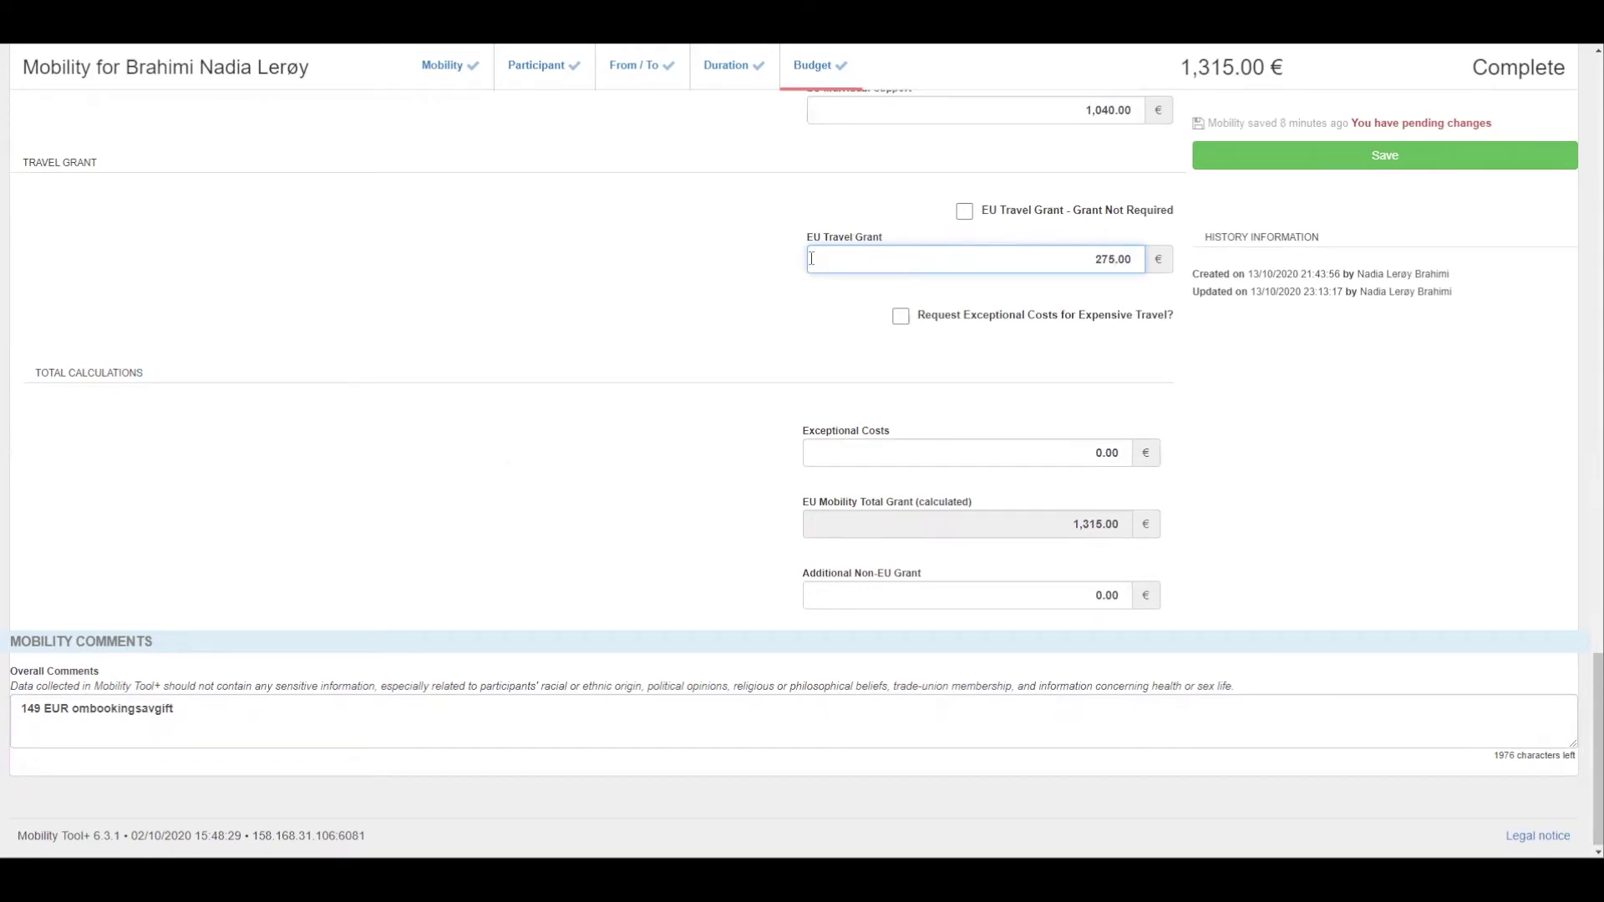
scroll(811, 259, up, 2)
scroll(845, 302, down, 1)
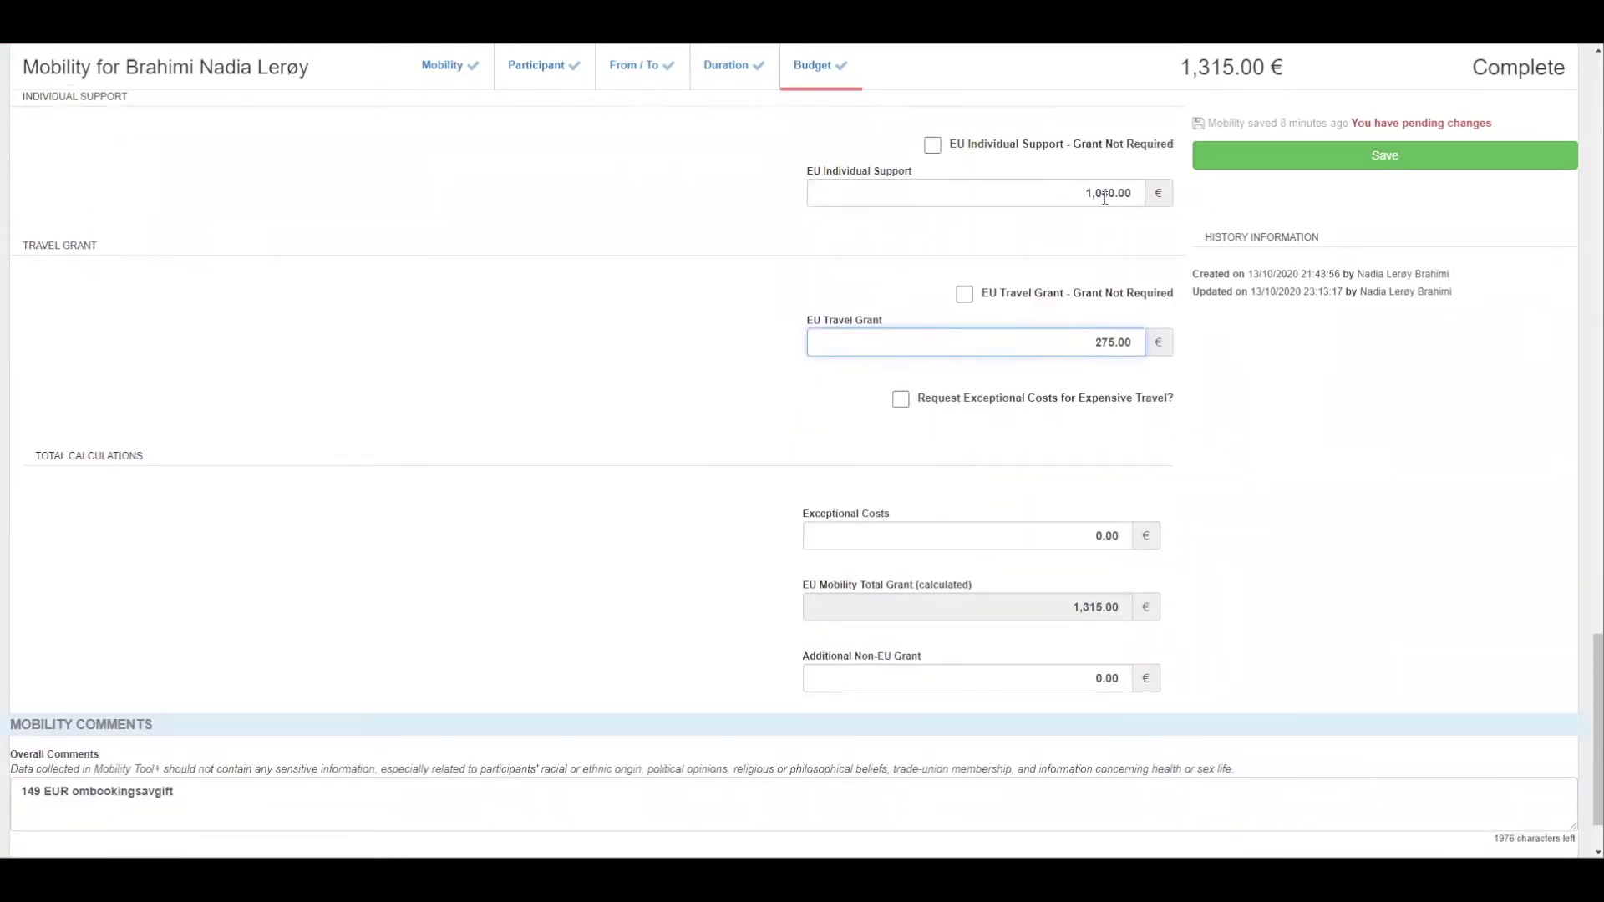
click(1118, 342)
click(198, 795)
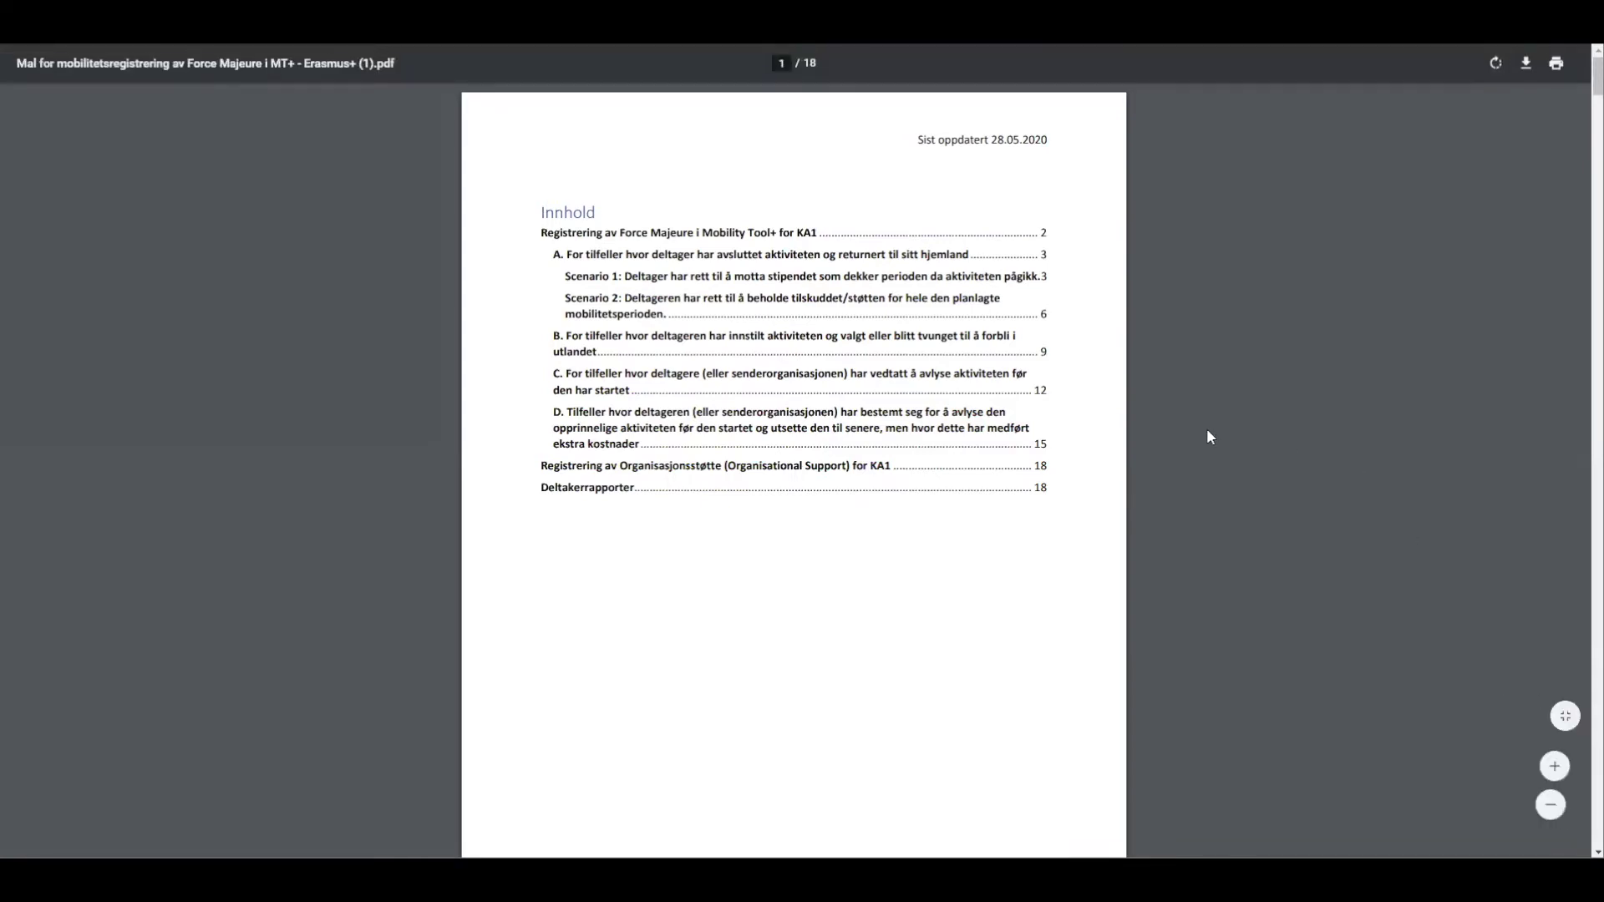
In the Force Majeure registration template PDF, jump to Scenario 2 from the table of contents
click(642, 307)
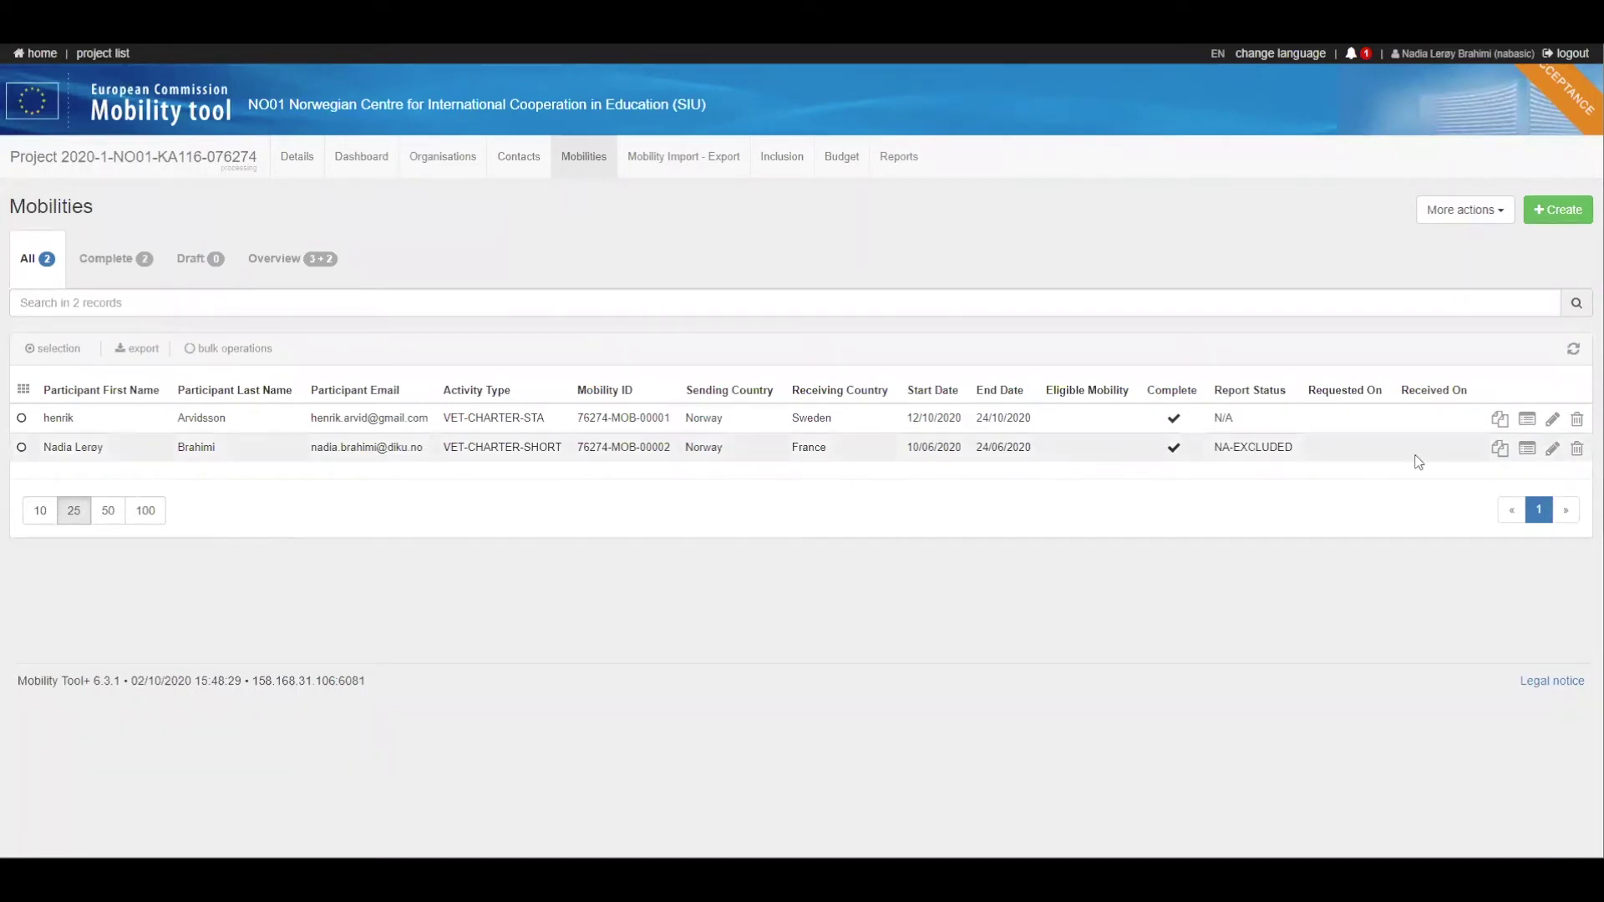
Open the VET-CHARTER-SHORT mobility for editing and check its participant, organisation and duration data
click(1553, 450)
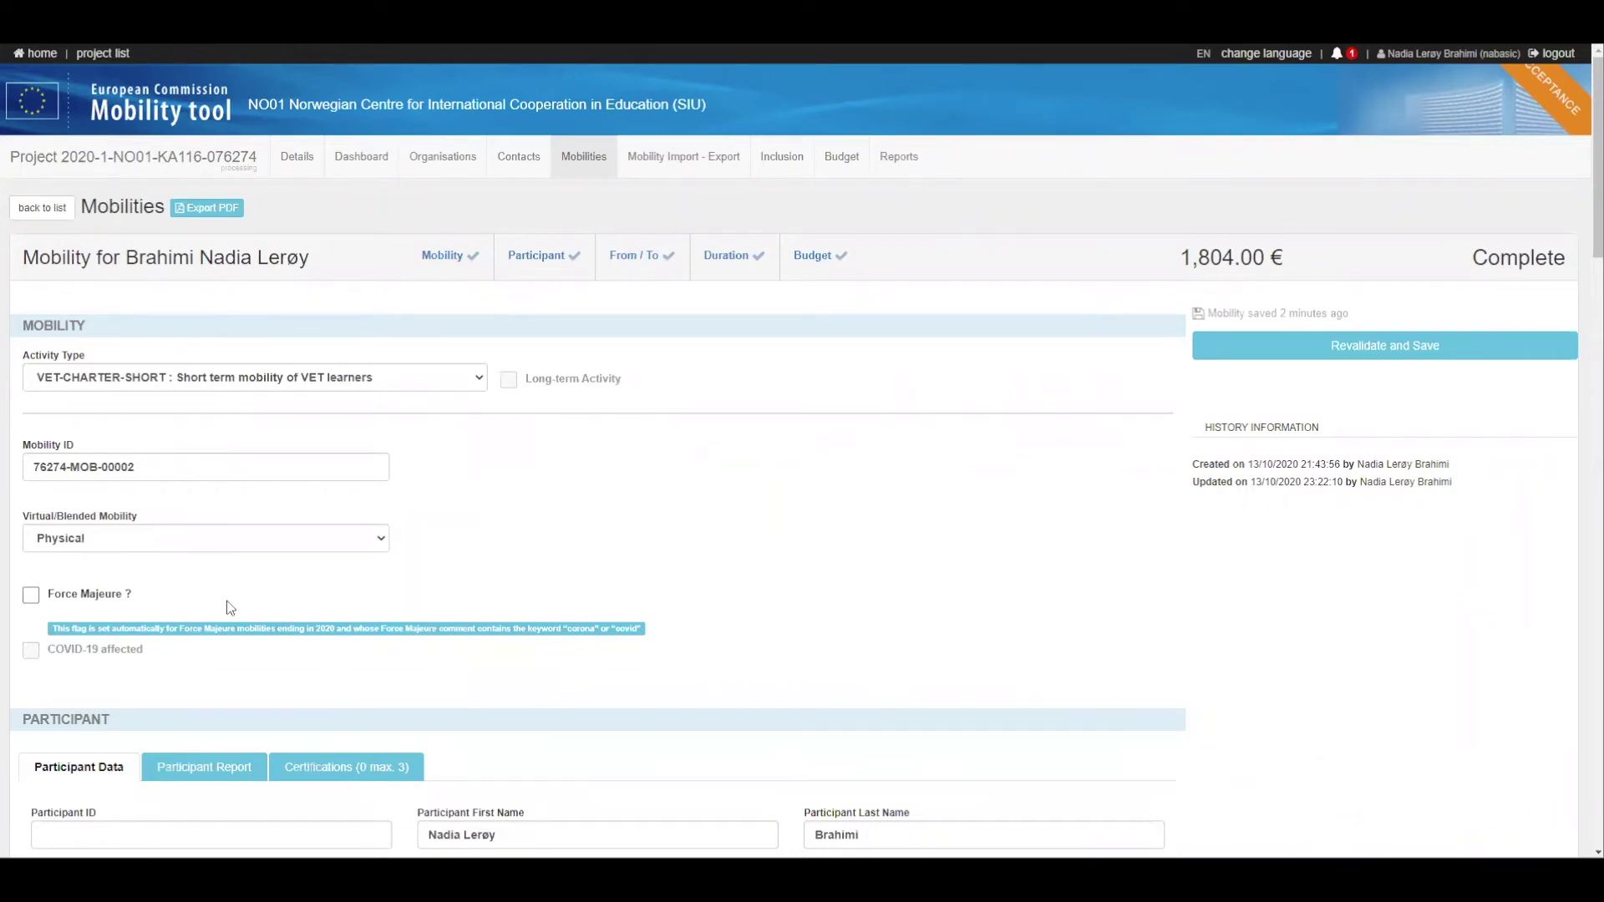
scroll(212, 604, down, 5)
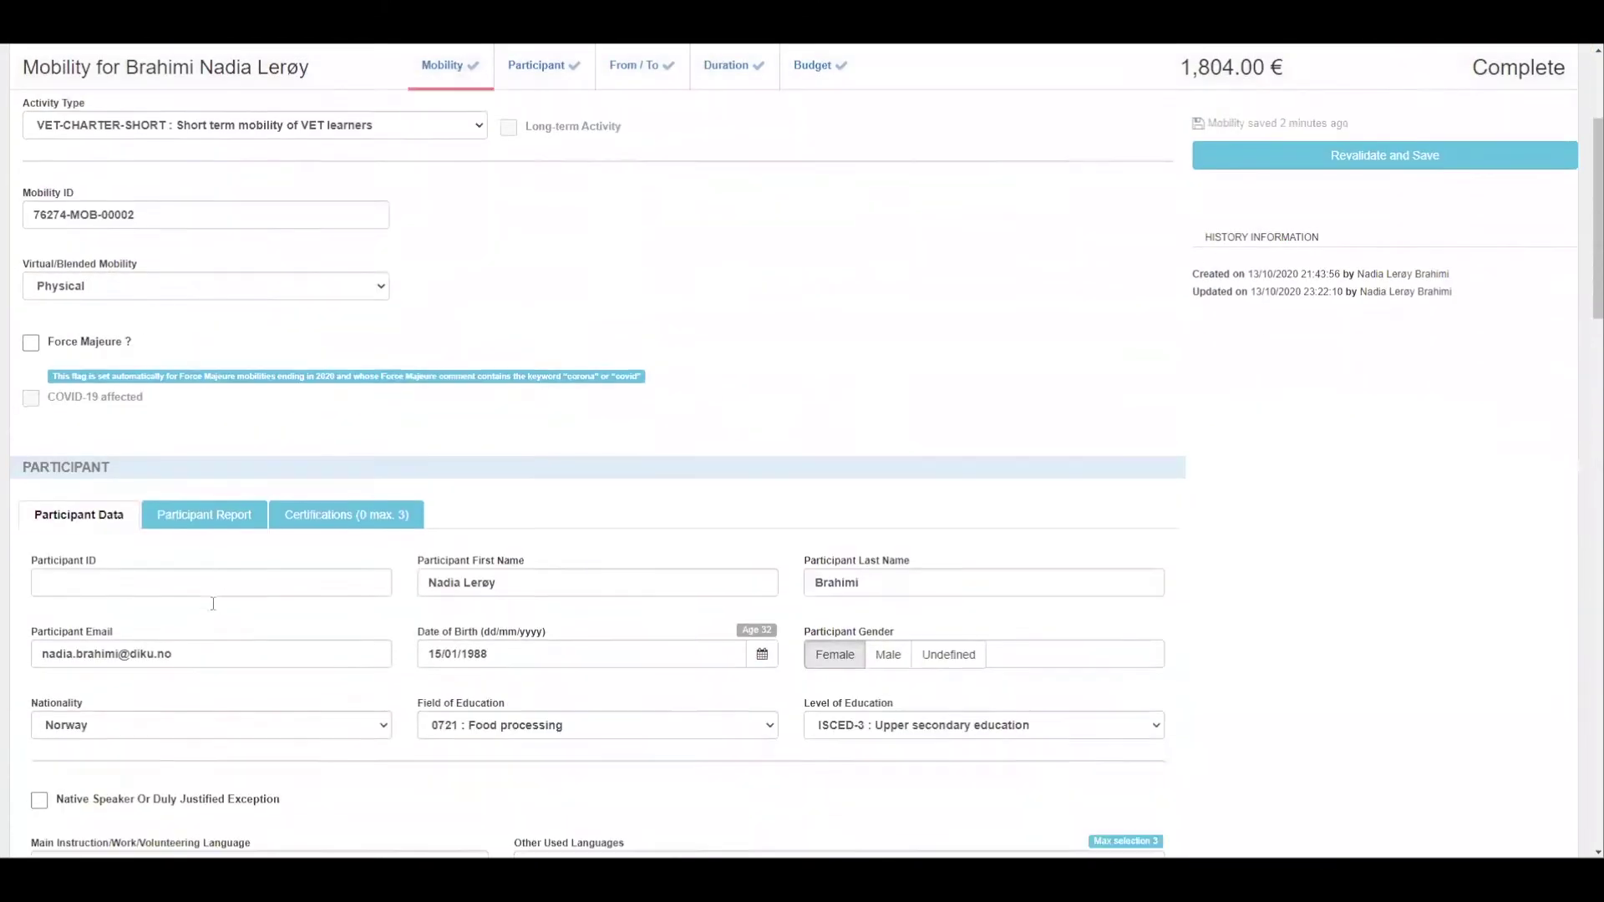
scroll(212, 604, down, 7)
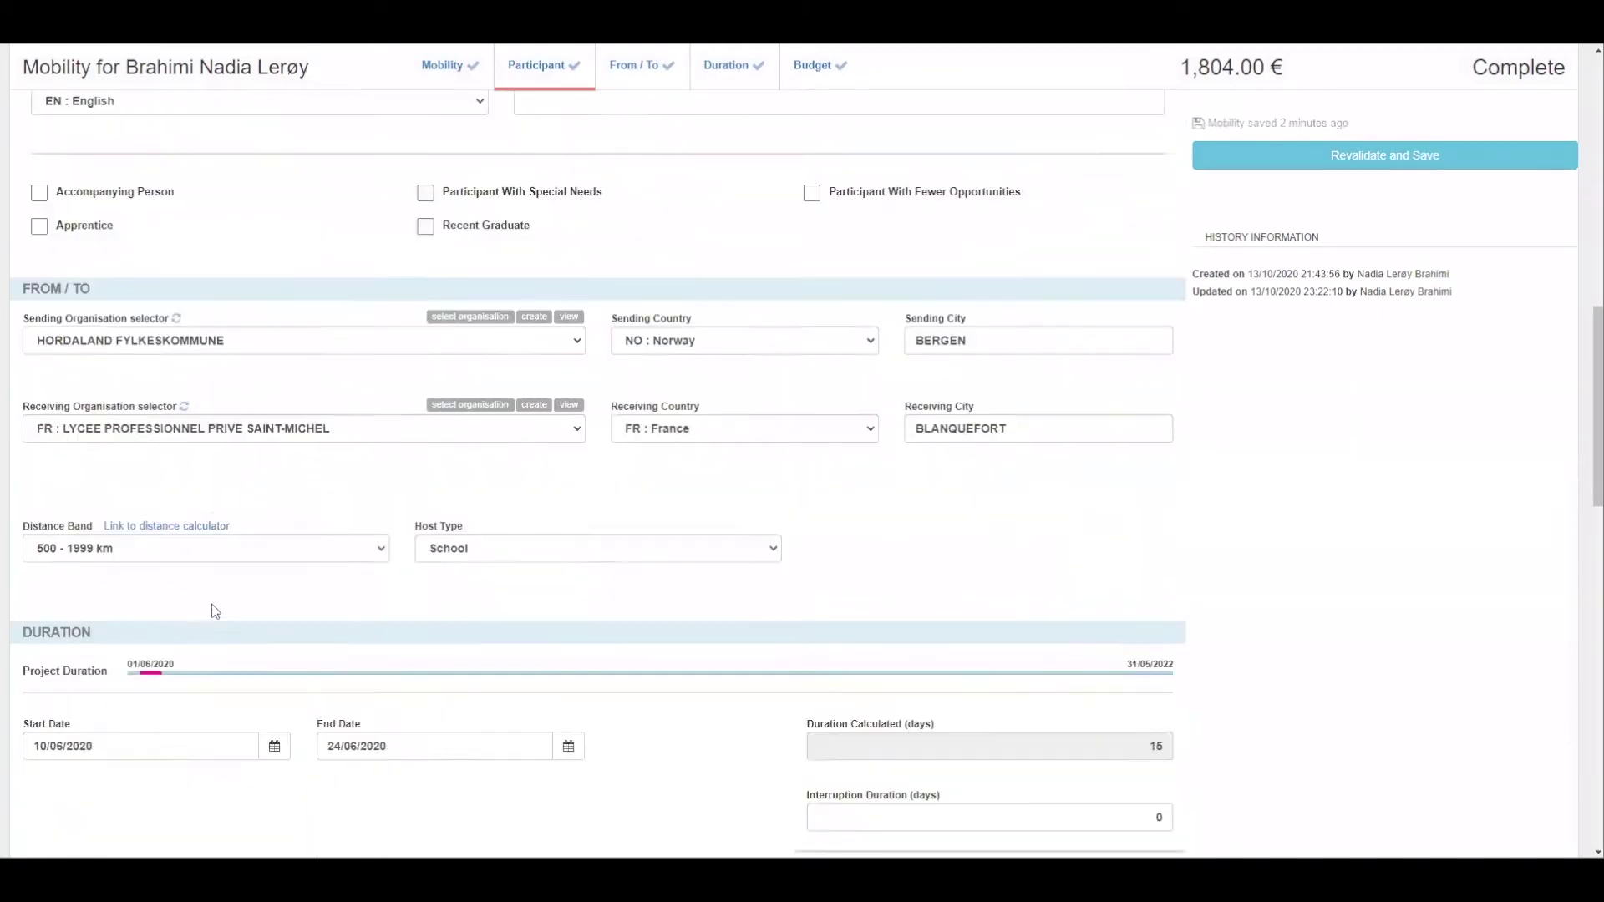
scroll(212, 604, down, 3)
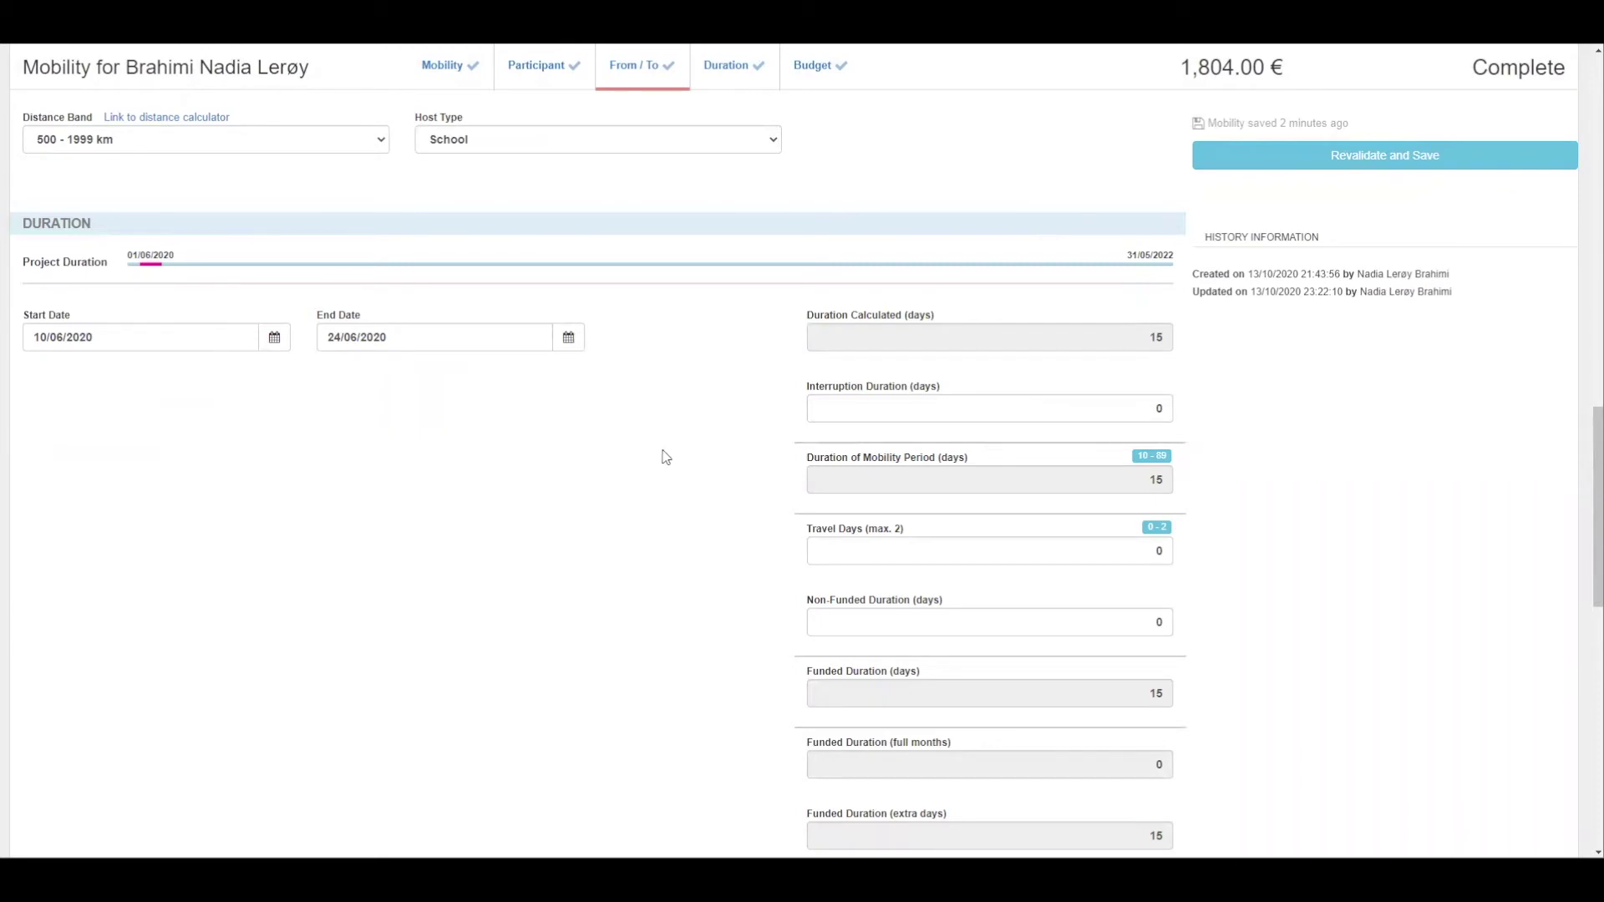
scroll(871, 389, down, 2)
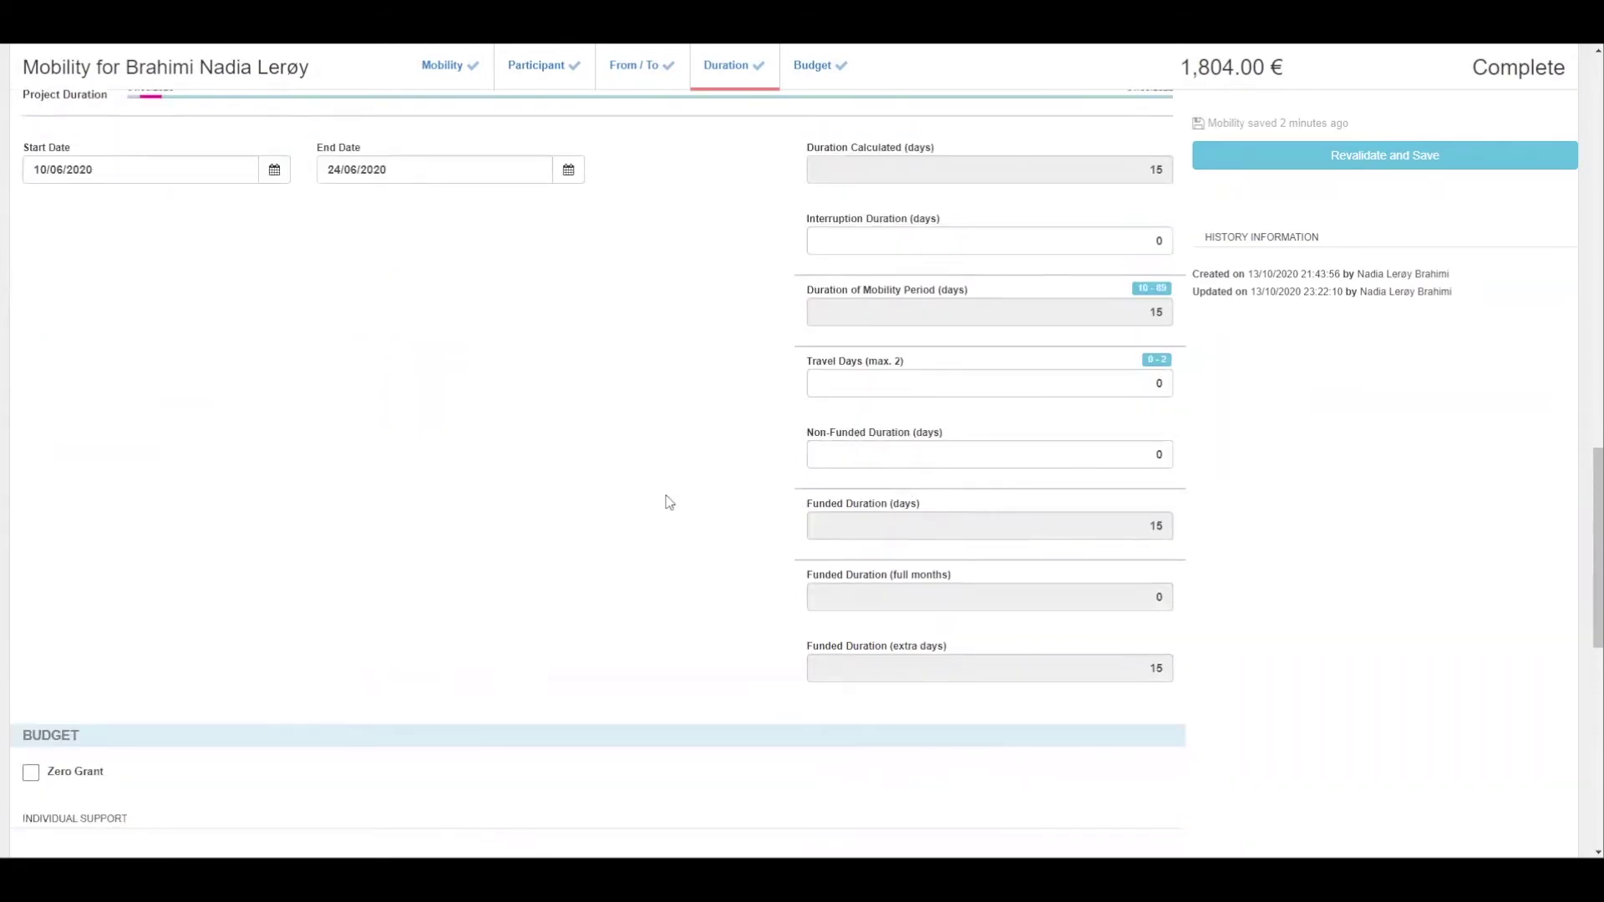
scroll(537, 459, up, 15)
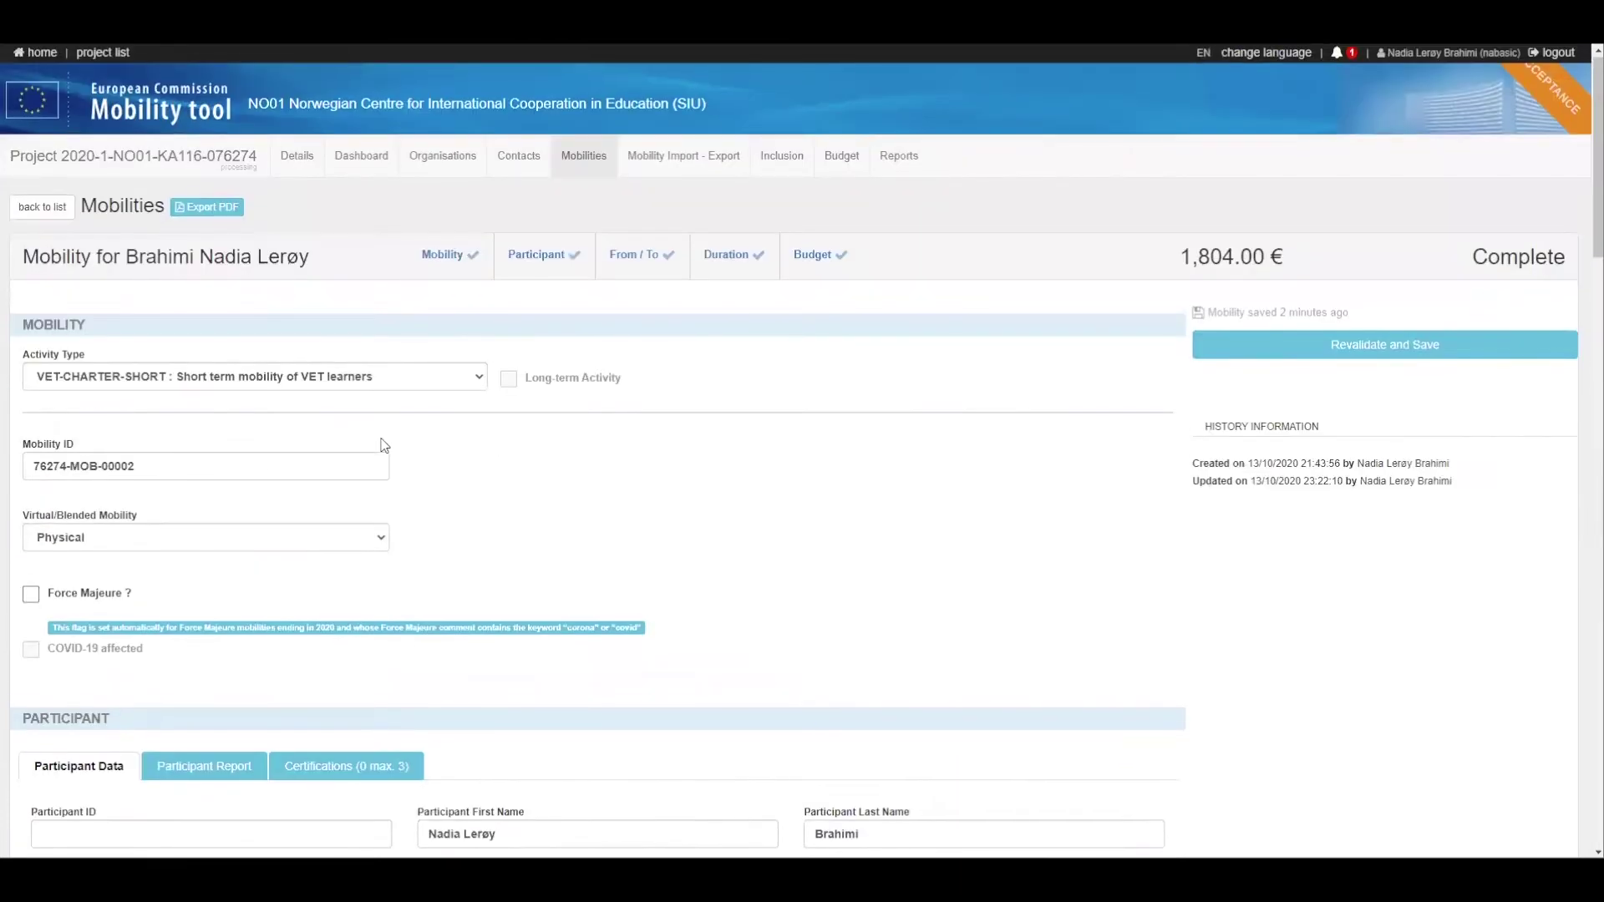
Flag the mobility as Force Majeure and enter "covid" as the Force Majeure explanation
click(30, 594)
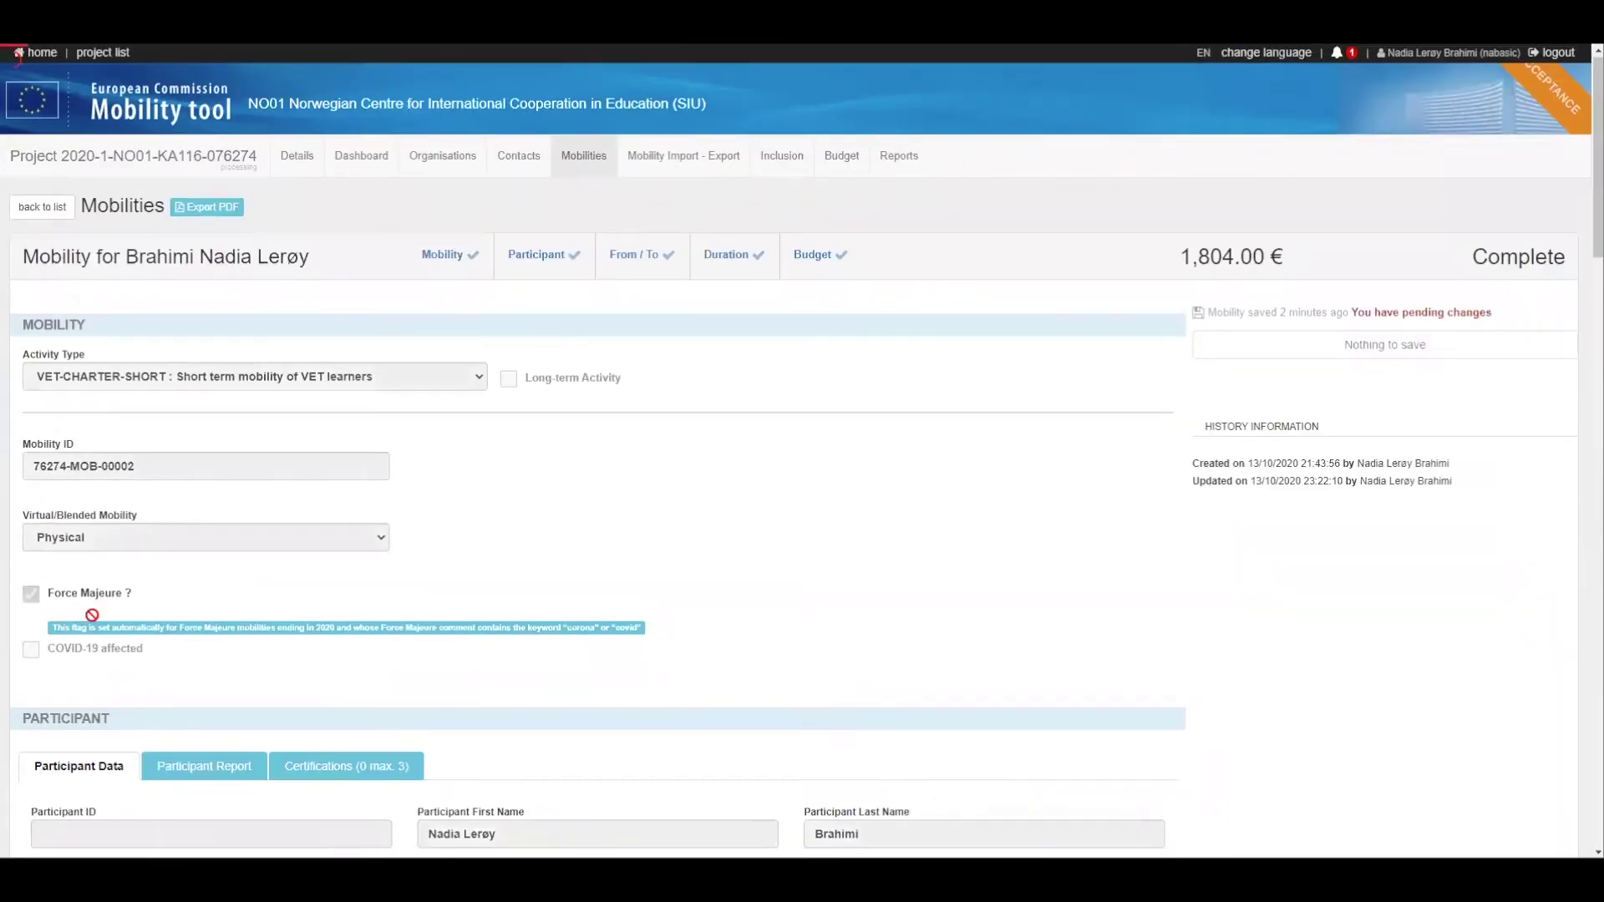
click(67, 694)
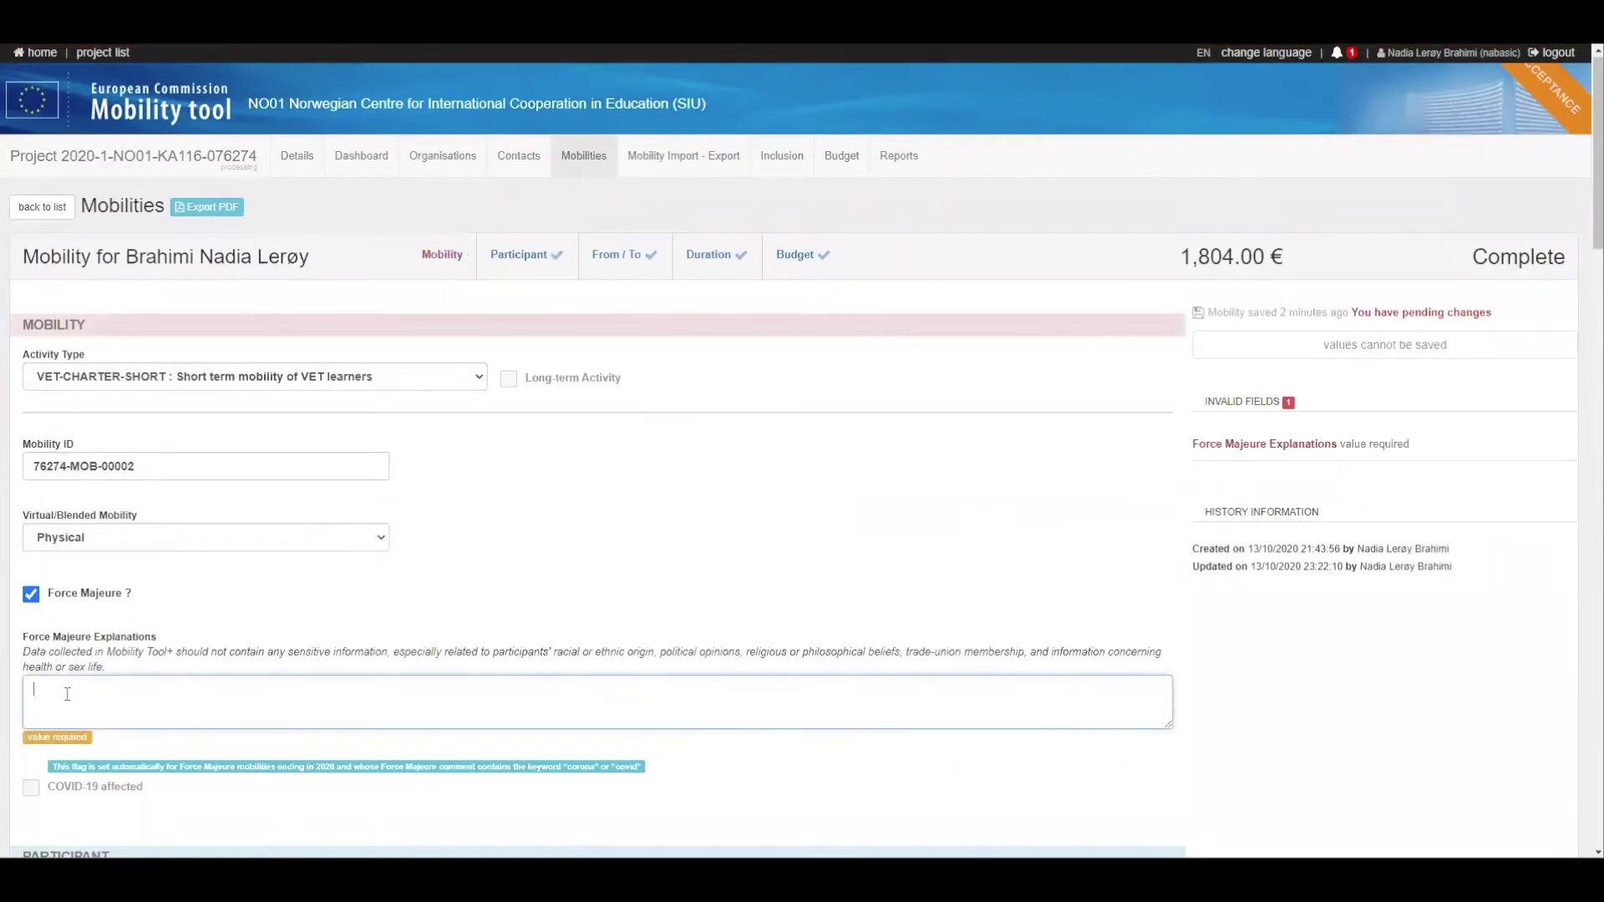
text(covi)
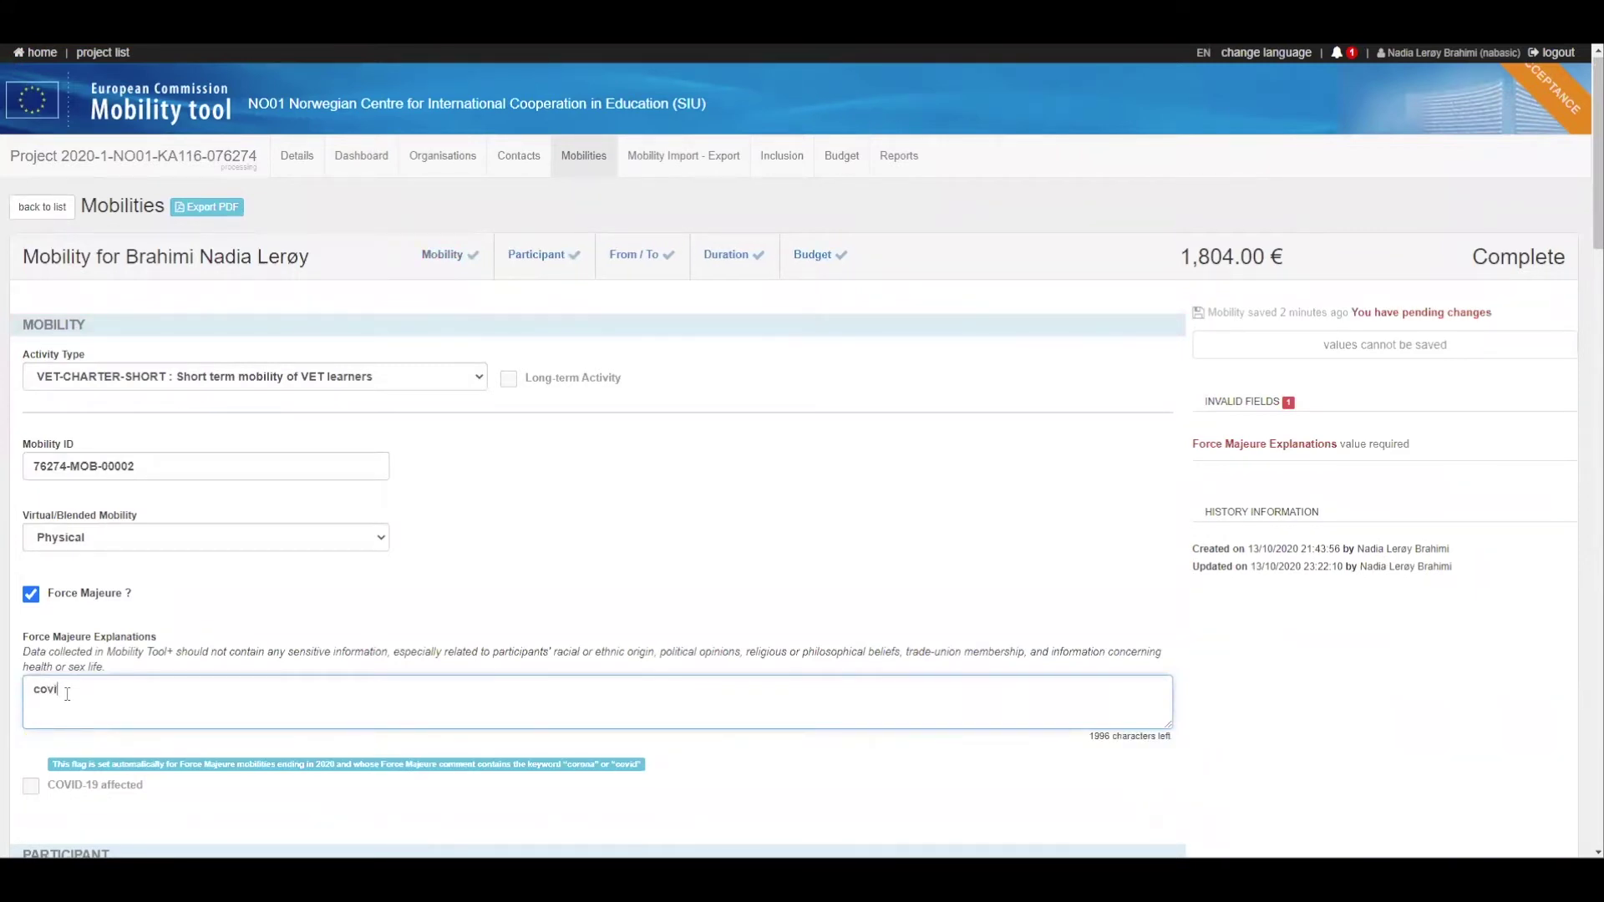
text(d)
scroll(84, 698, down, 5)
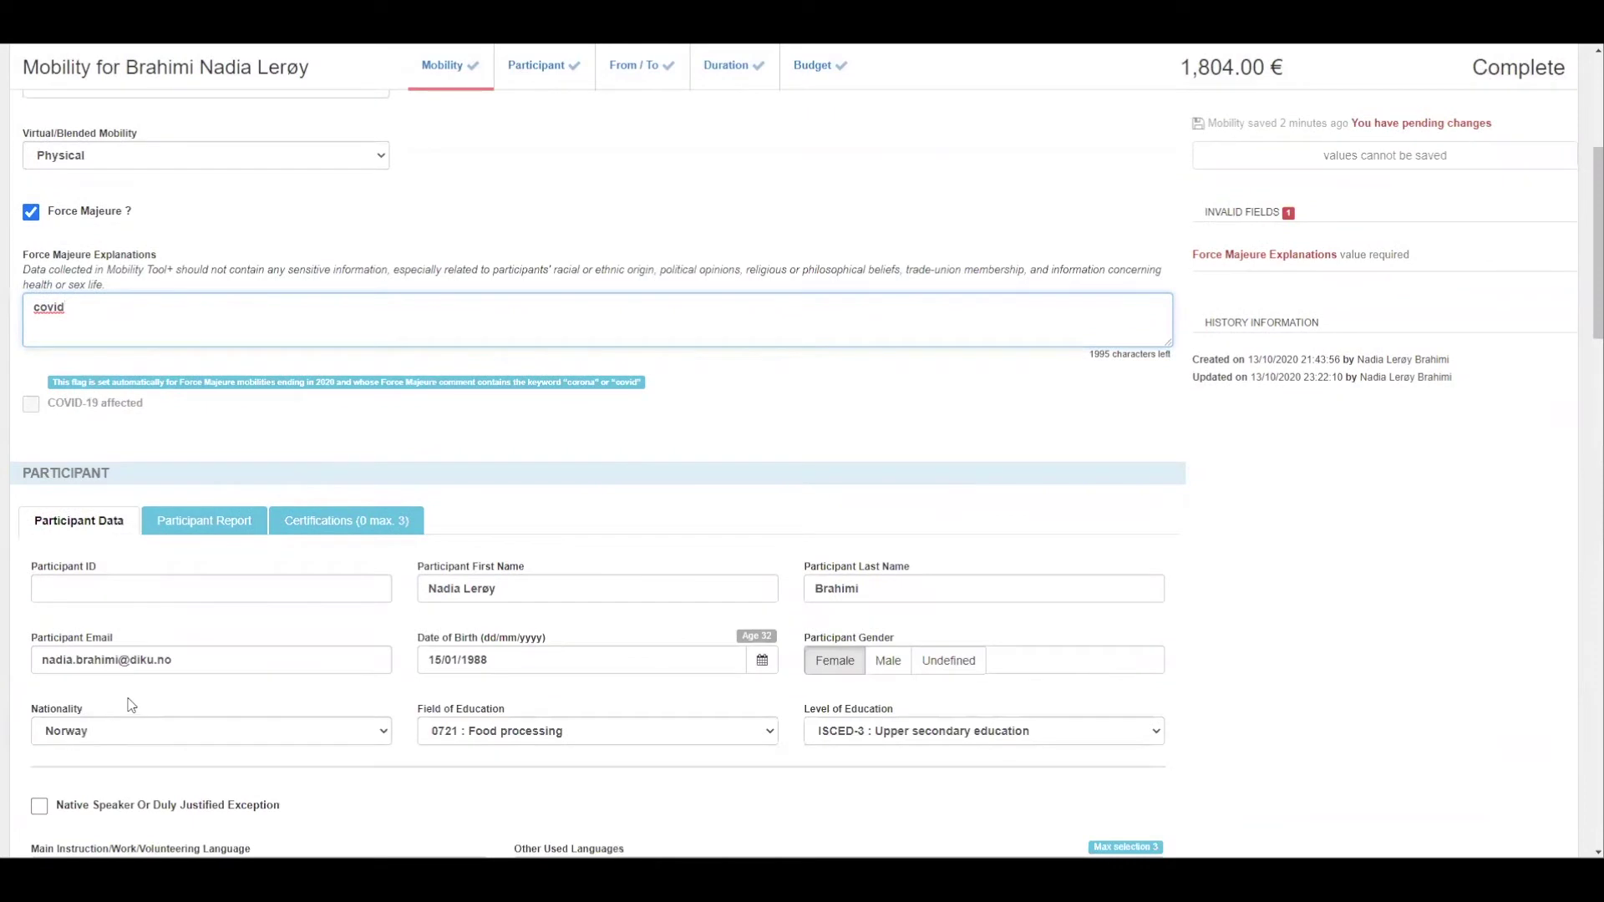
click(159, 593)
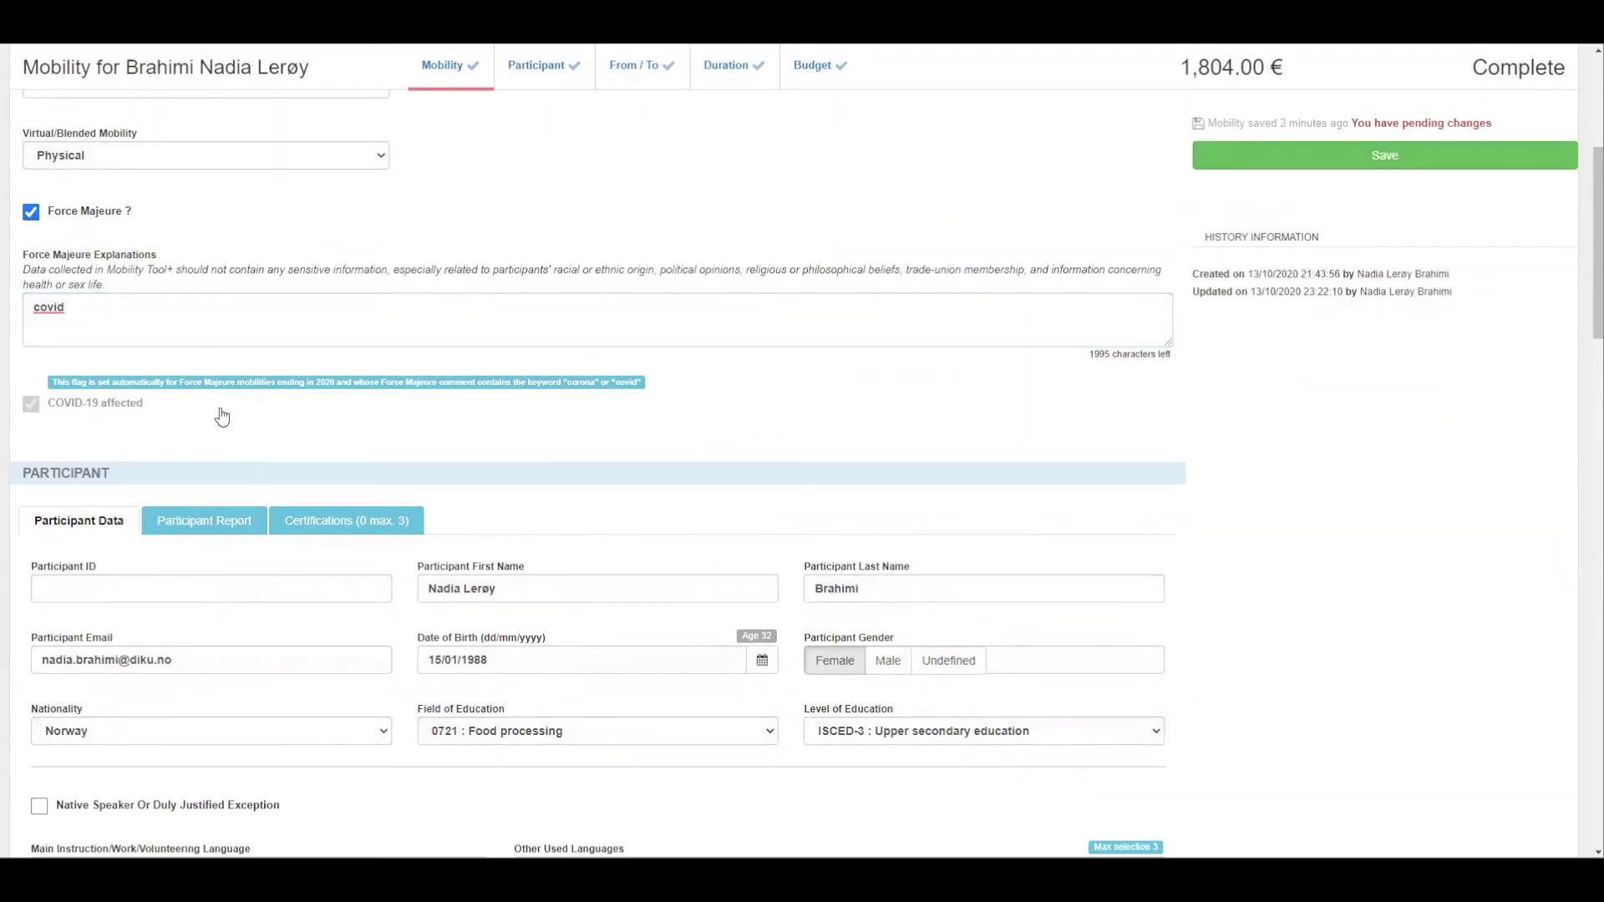
Examine the mobility's dates, interruption days, EU Individual Support, EU Travel Grant and total calculations
scroll(226, 413, down, 2)
scroll(228, 417, down, 4)
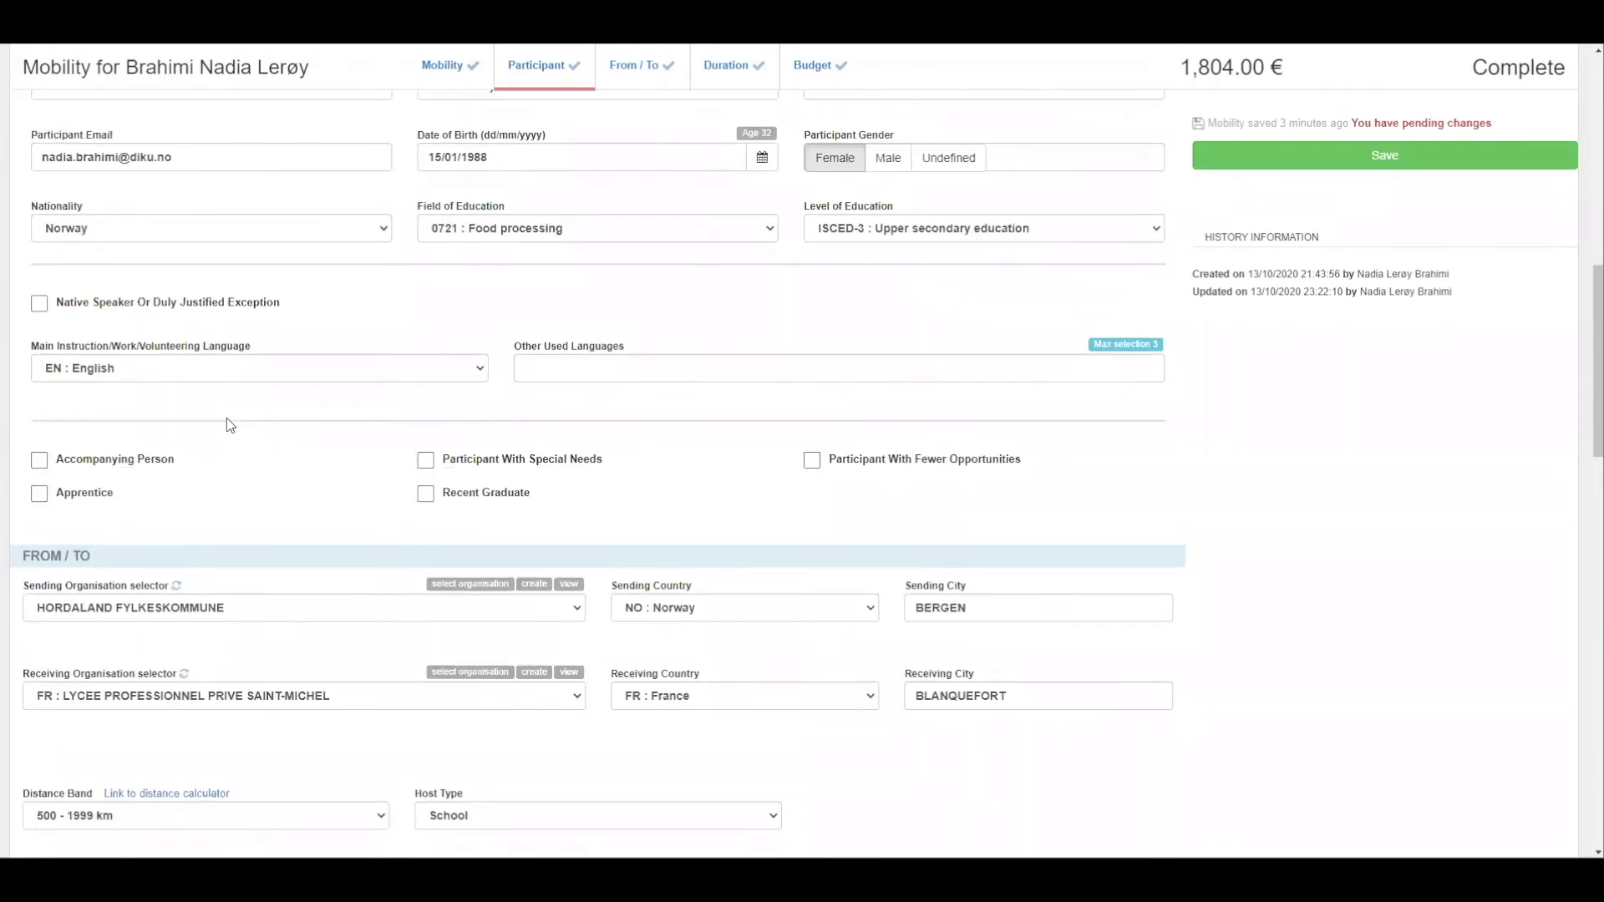
scroll(1374, 457, down, 2)
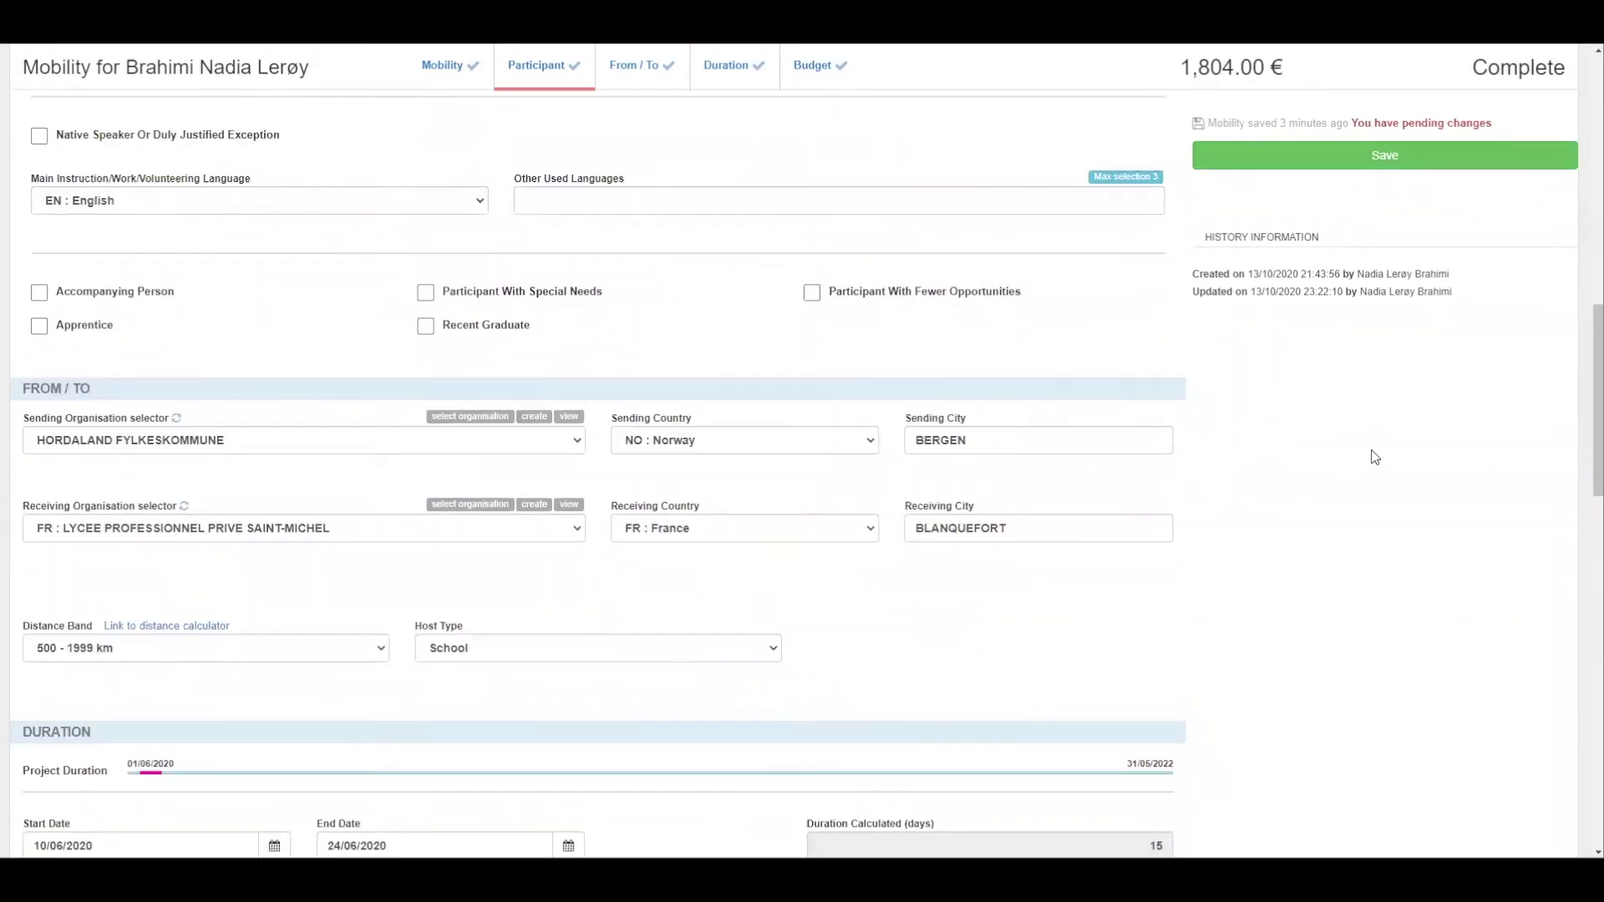
scroll(1374, 457, down, 6)
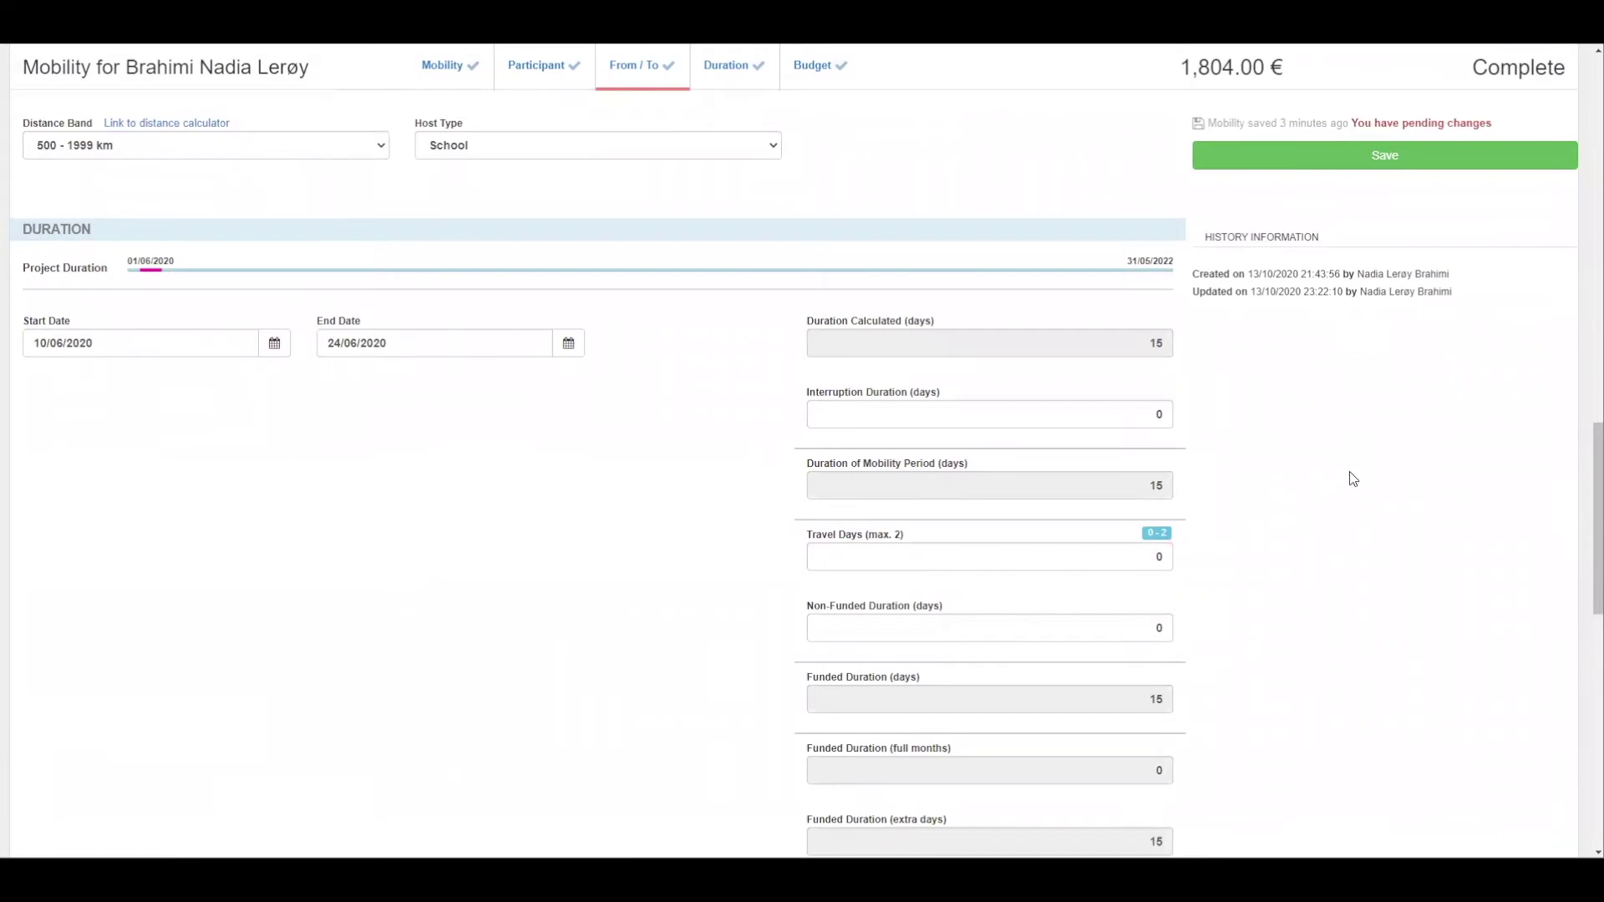
scroll(1353, 475, down, 5)
scroll(1353, 478, down, 2)
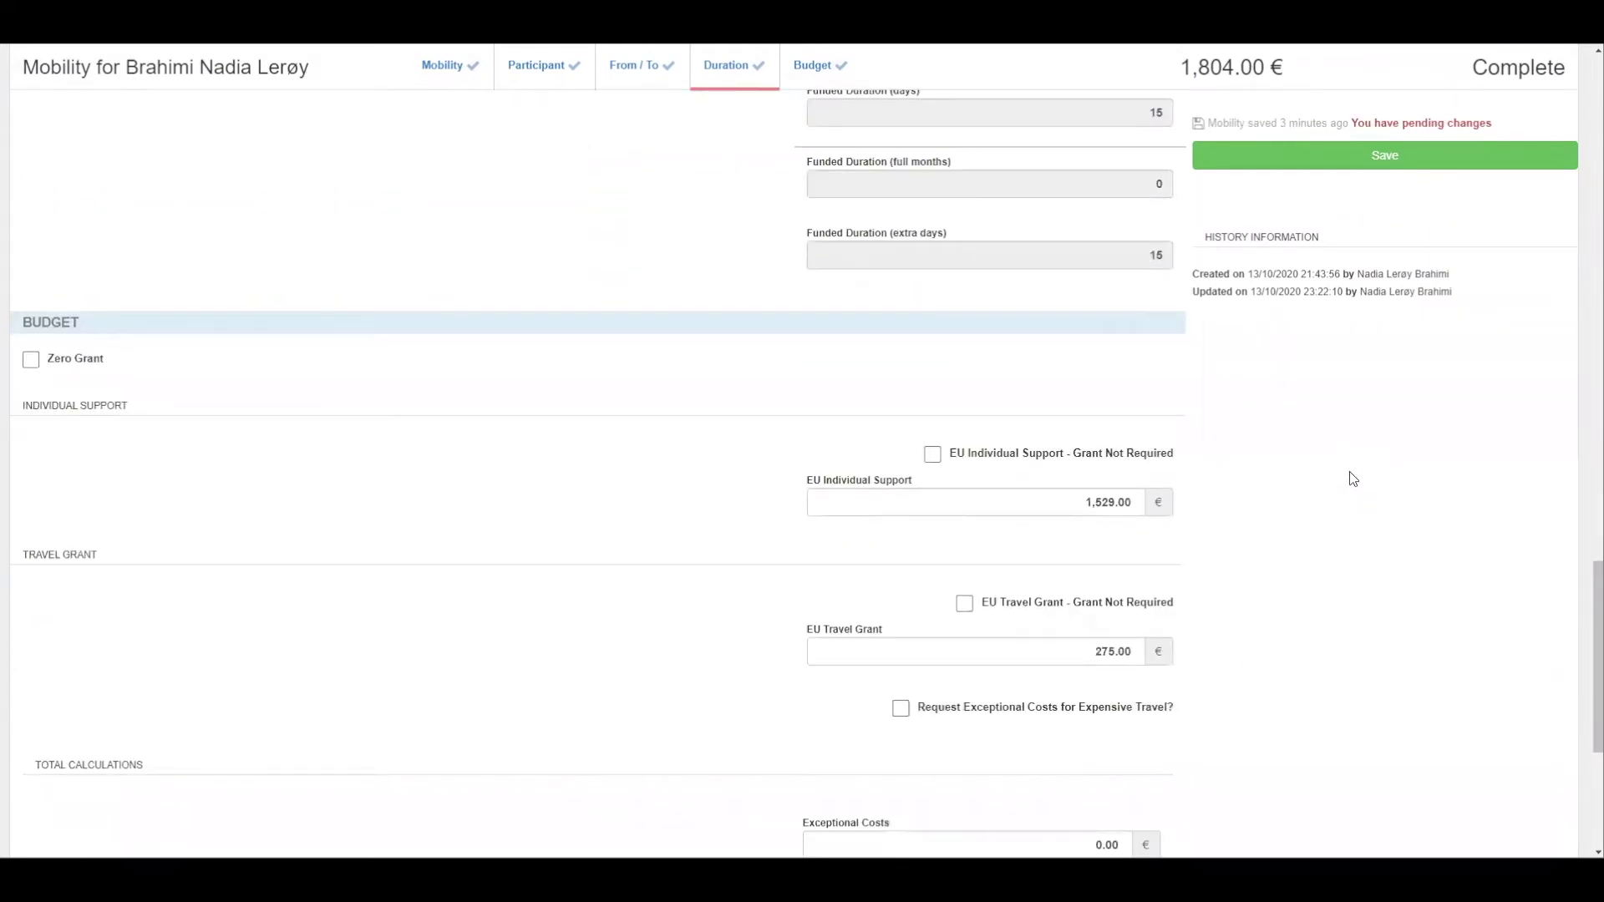
scroll(1349, 472, down, 1)
scroll(1329, 476, up, 1)
scroll(800, 648, down, 2)
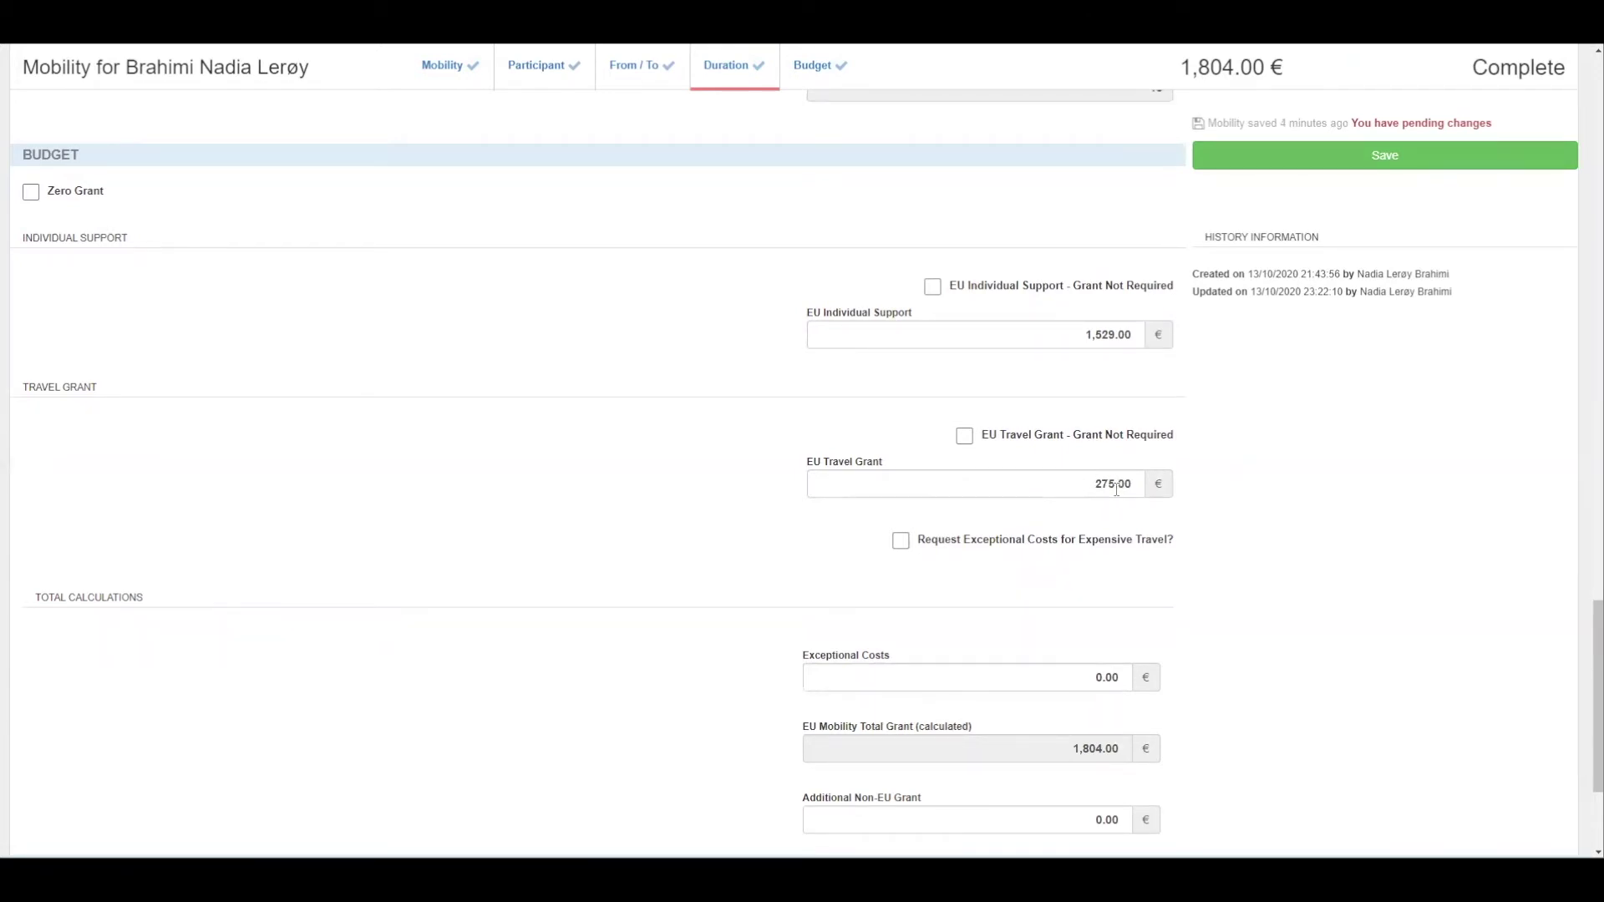
scroll(1119, 496, down, 1)
scroll(1118, 497, down, 1)
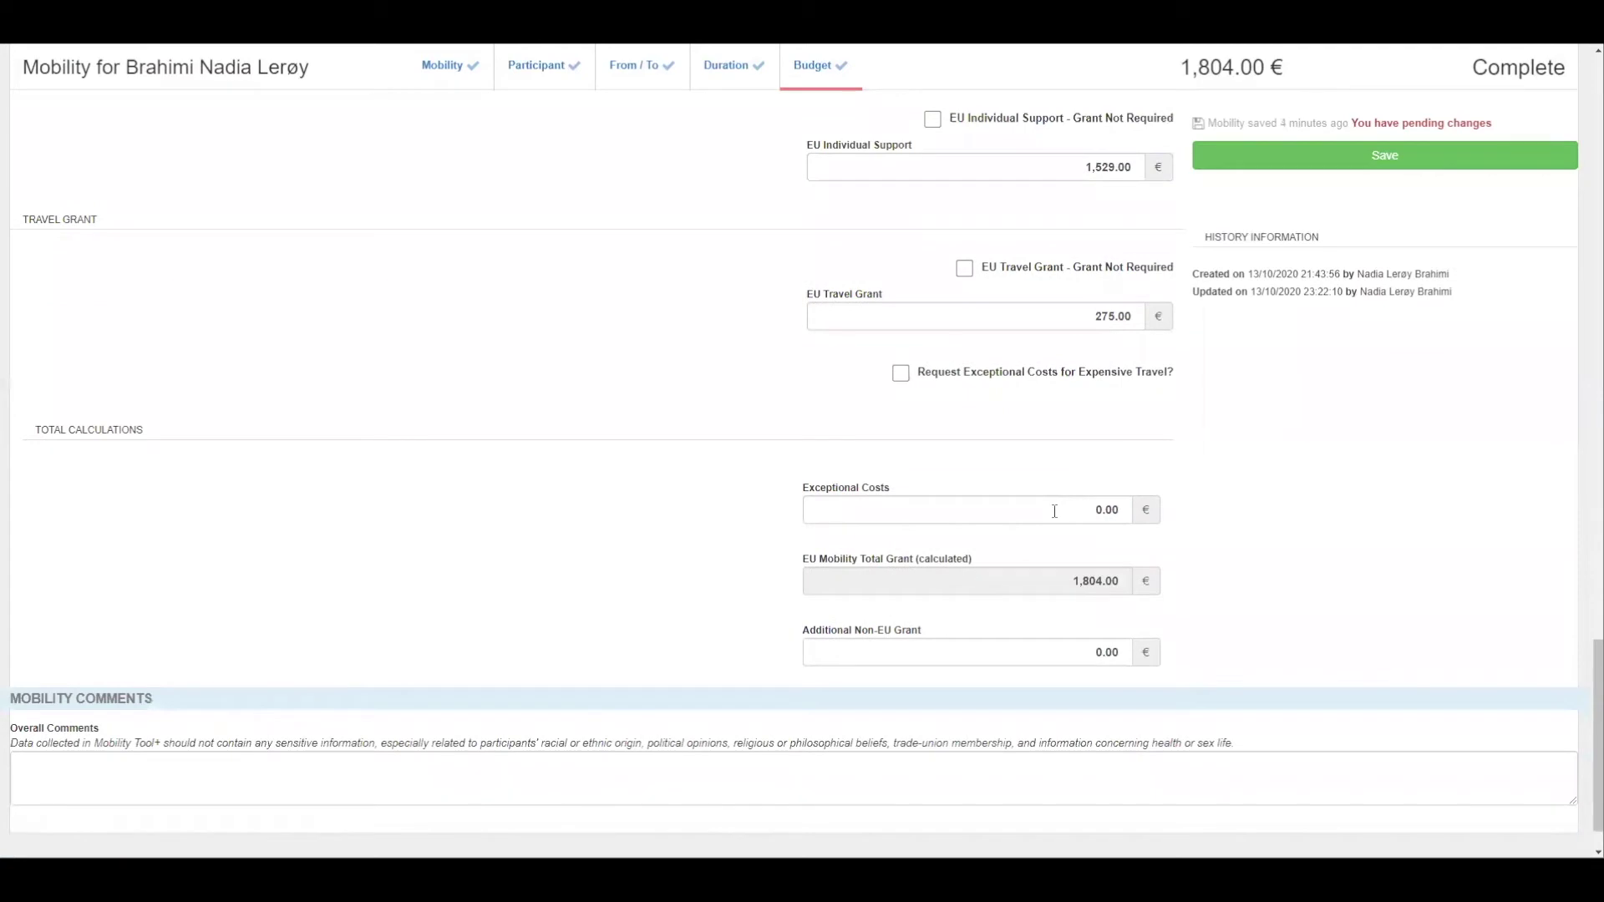
Enter the overall comment "EUR 399, nye flybilletter hjem, ikke mulig å booke om, ikke dekket av forsikring"
scroll(994, 552, down, 1)
click(394, 712)
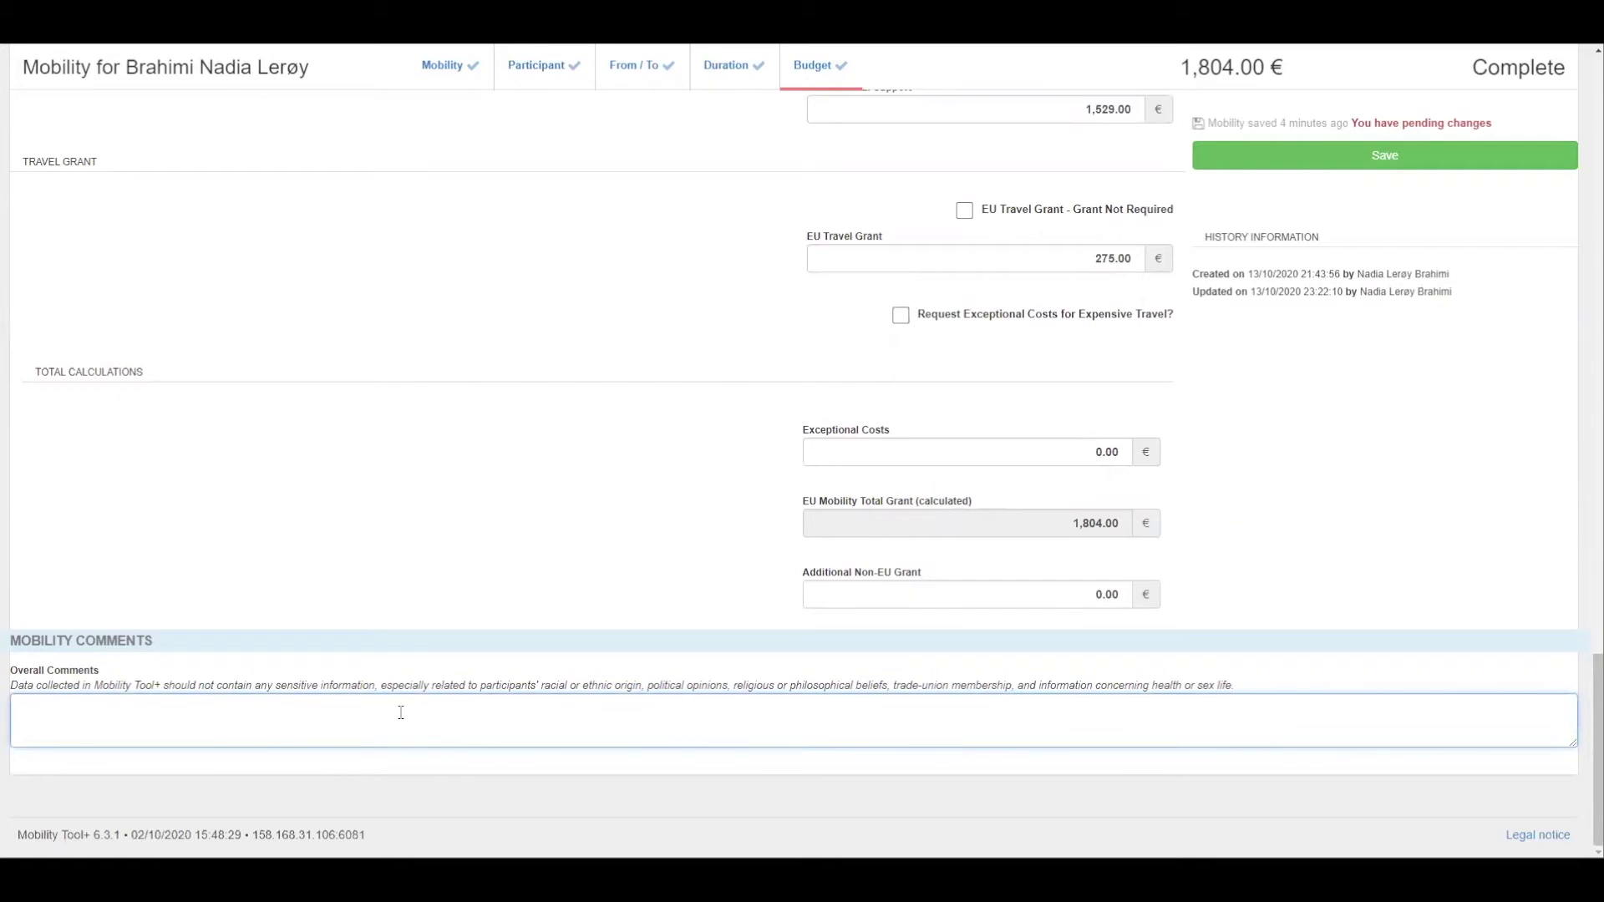
text(EUR)
text(399, nye fl)
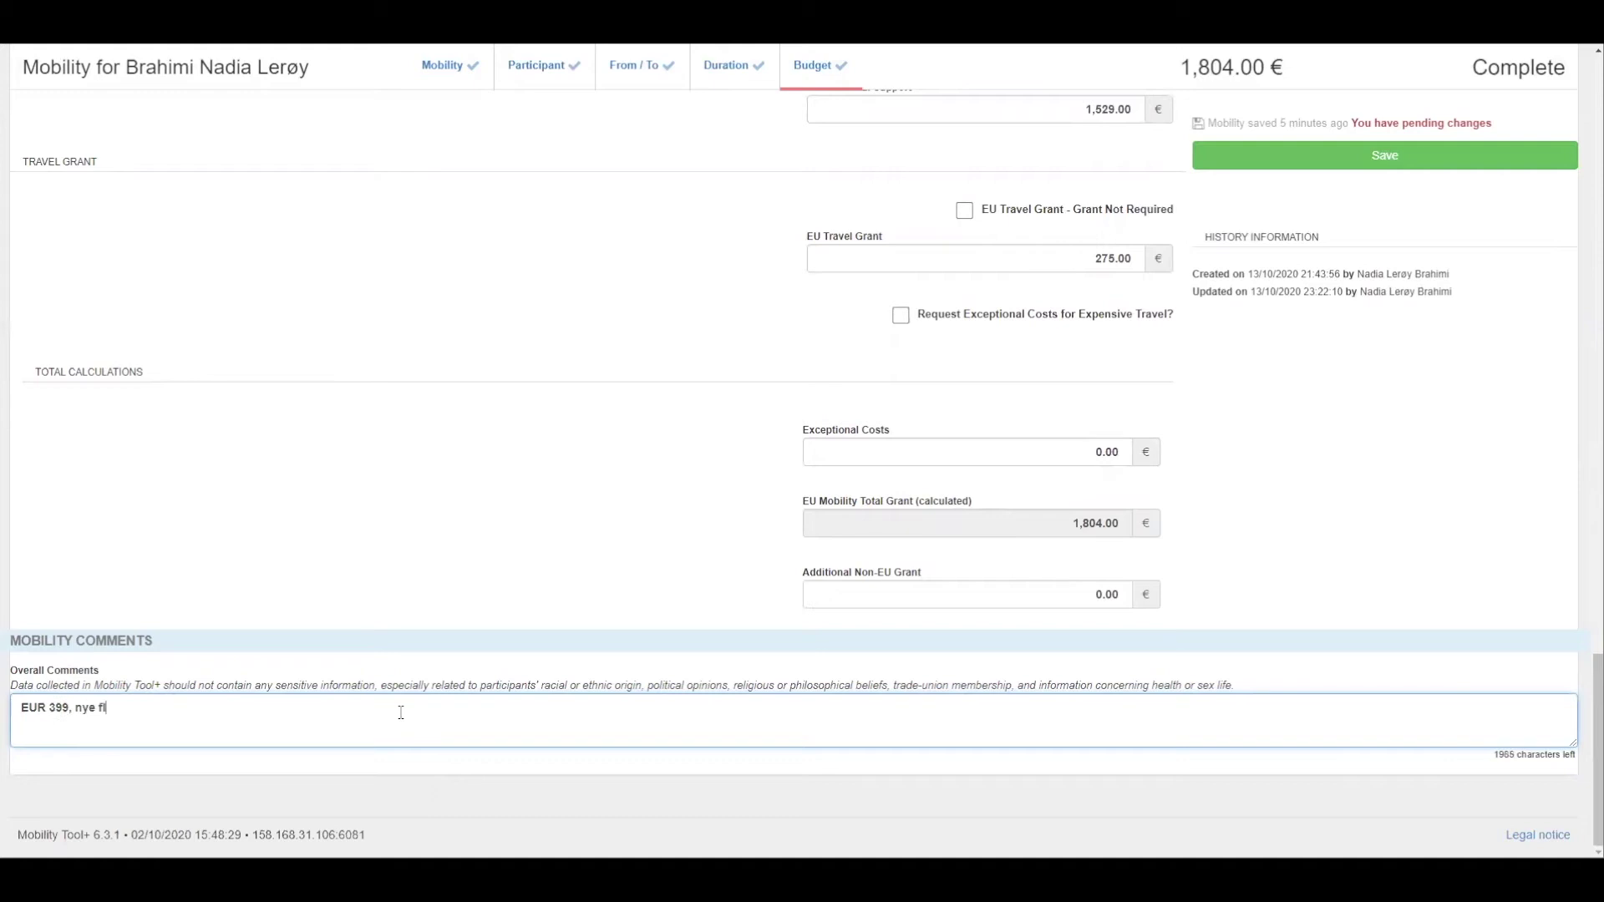
text(ybilletter hjem, ikke mulig å book)
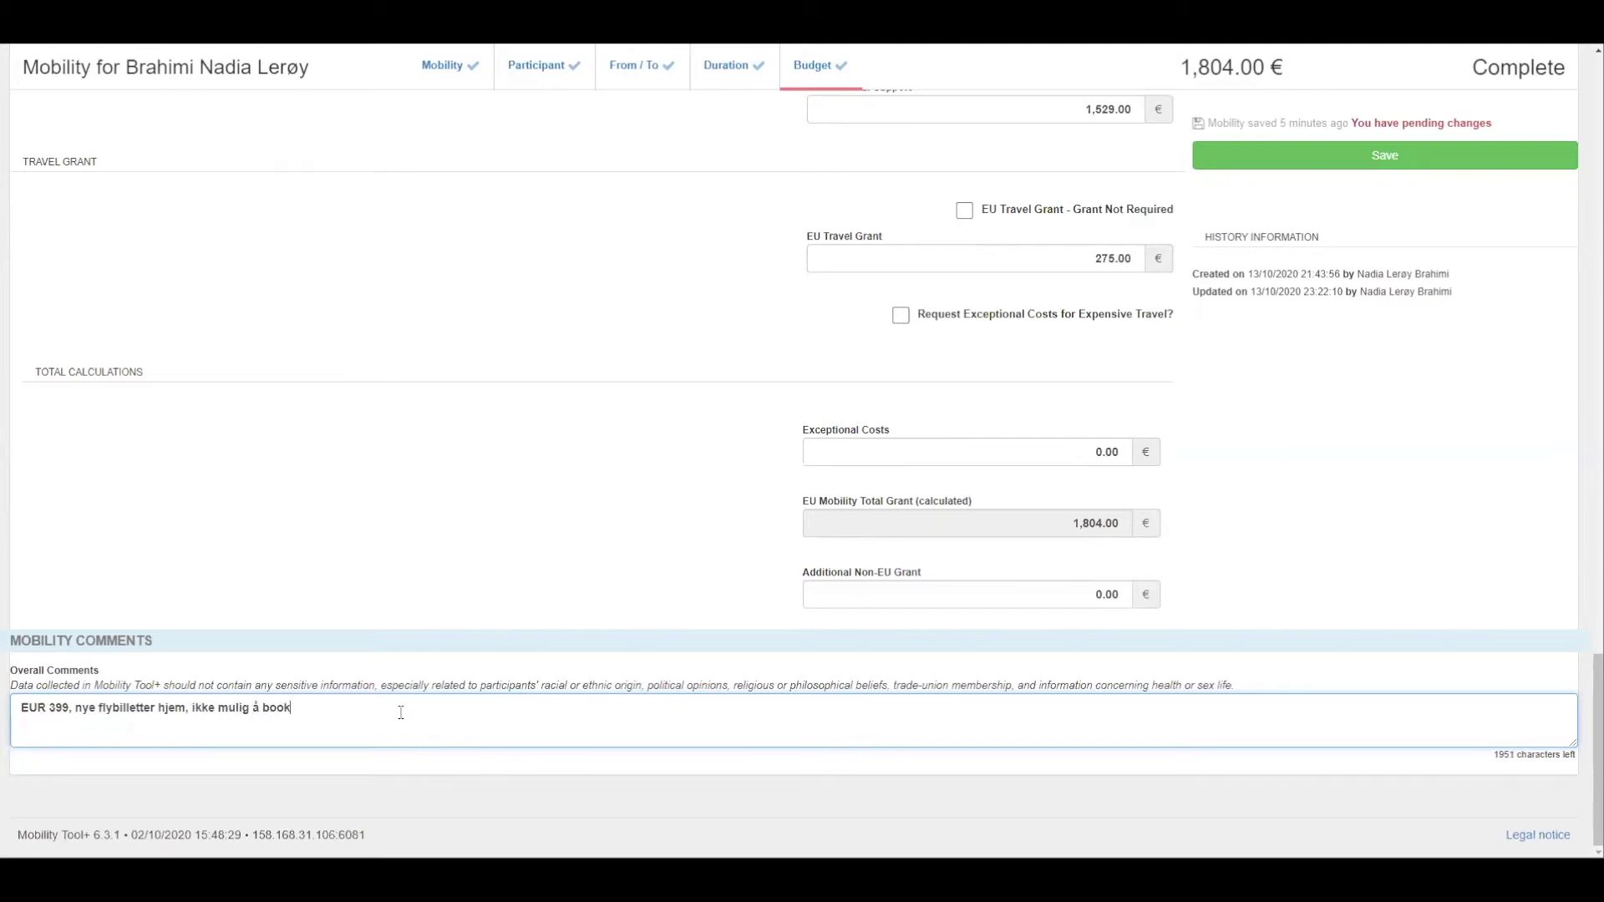
text(e om, ikkr)
key(BackSpace)
text(e dekket av forsikring)
Save the mobility with the EU Travel Grant as it is and return to the mobilities list
click(1118, 257)
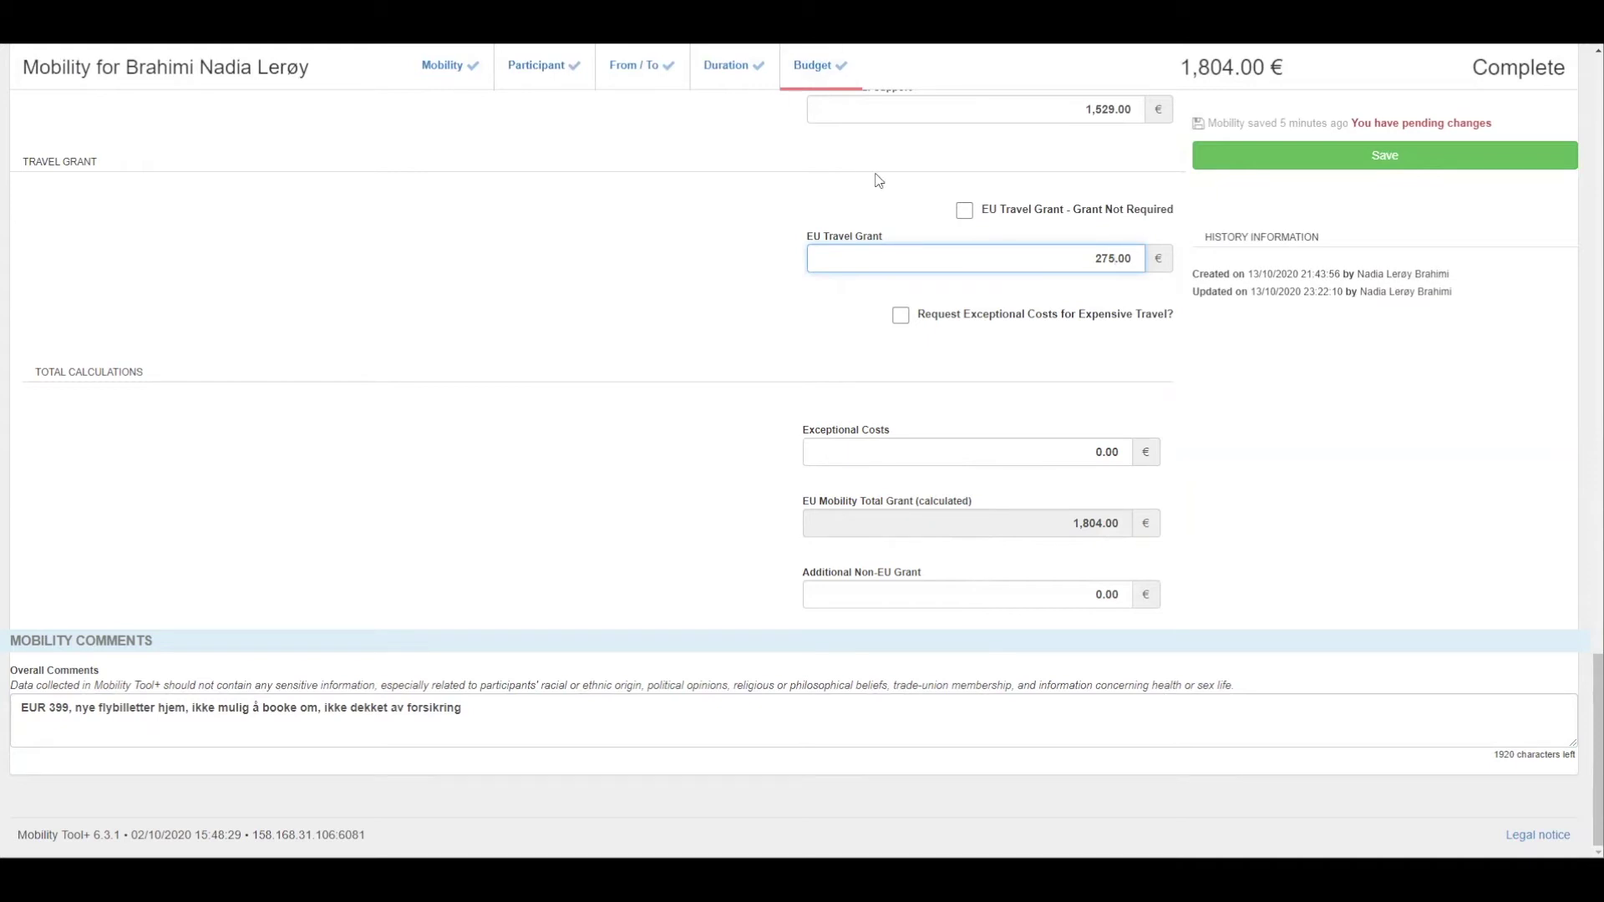
click(1371, 158)
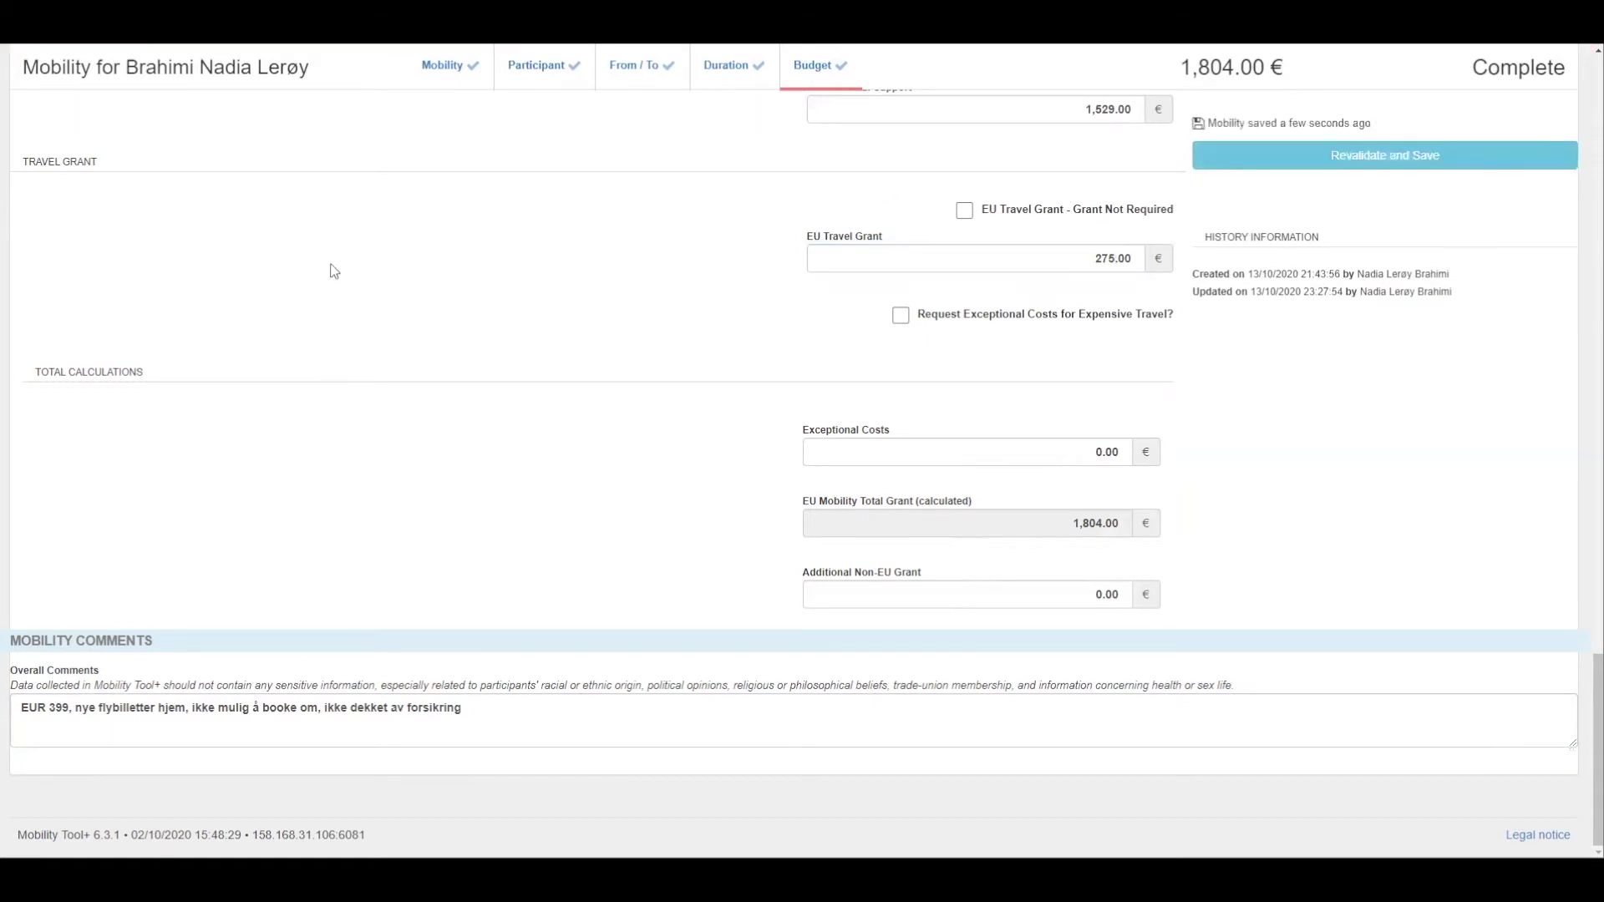
scroll(332, 270, up, 15)
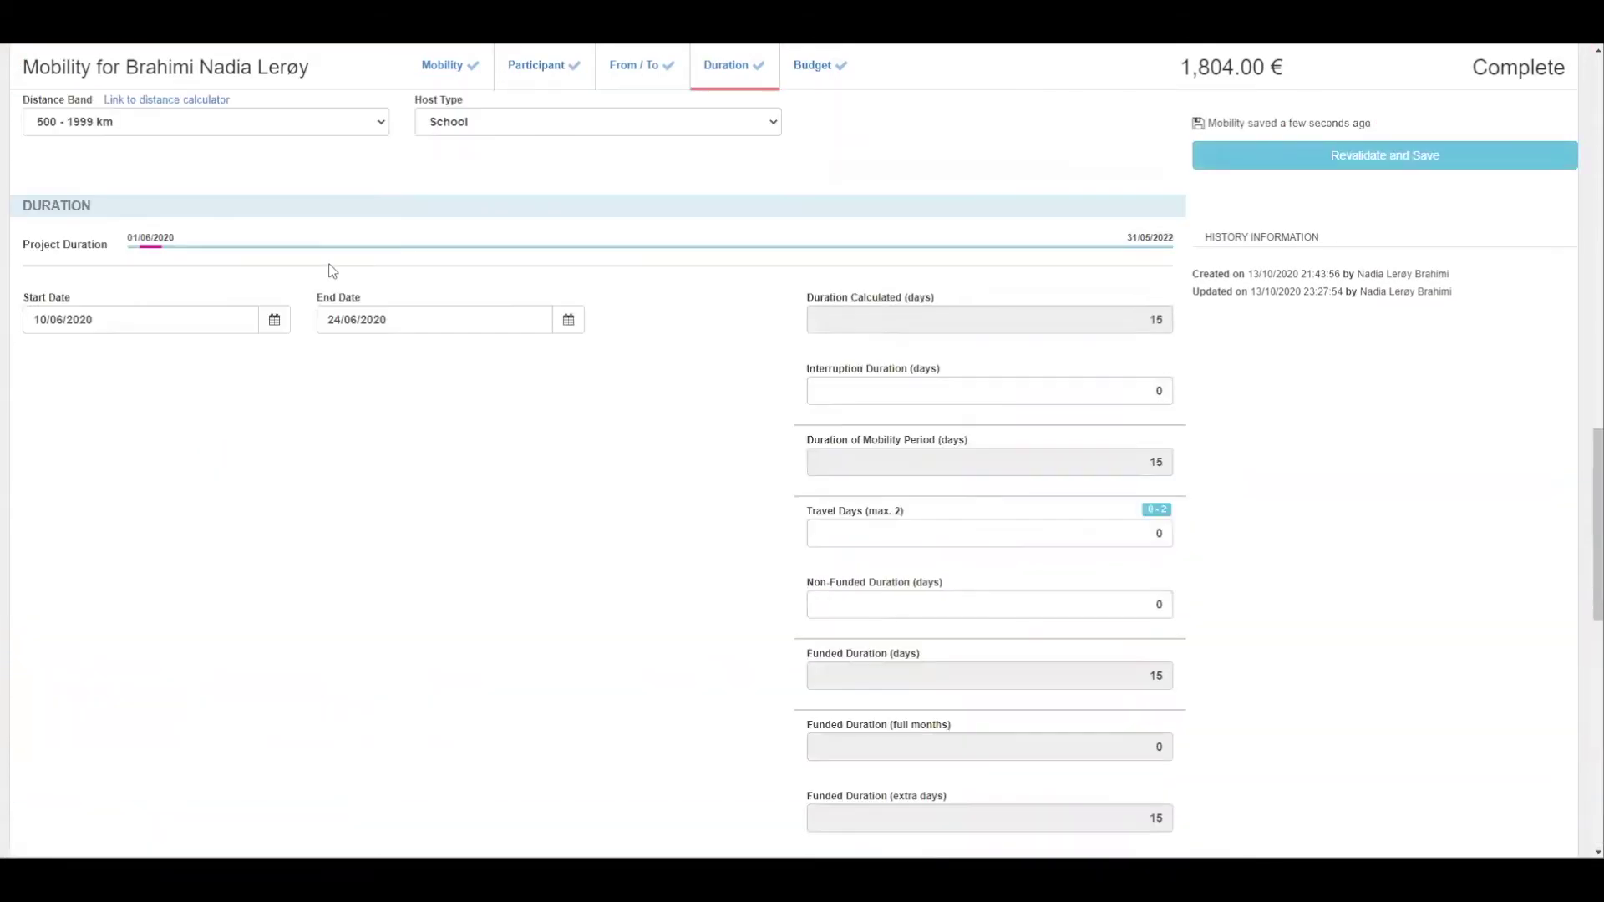
scroll(332, 269, up, 10)
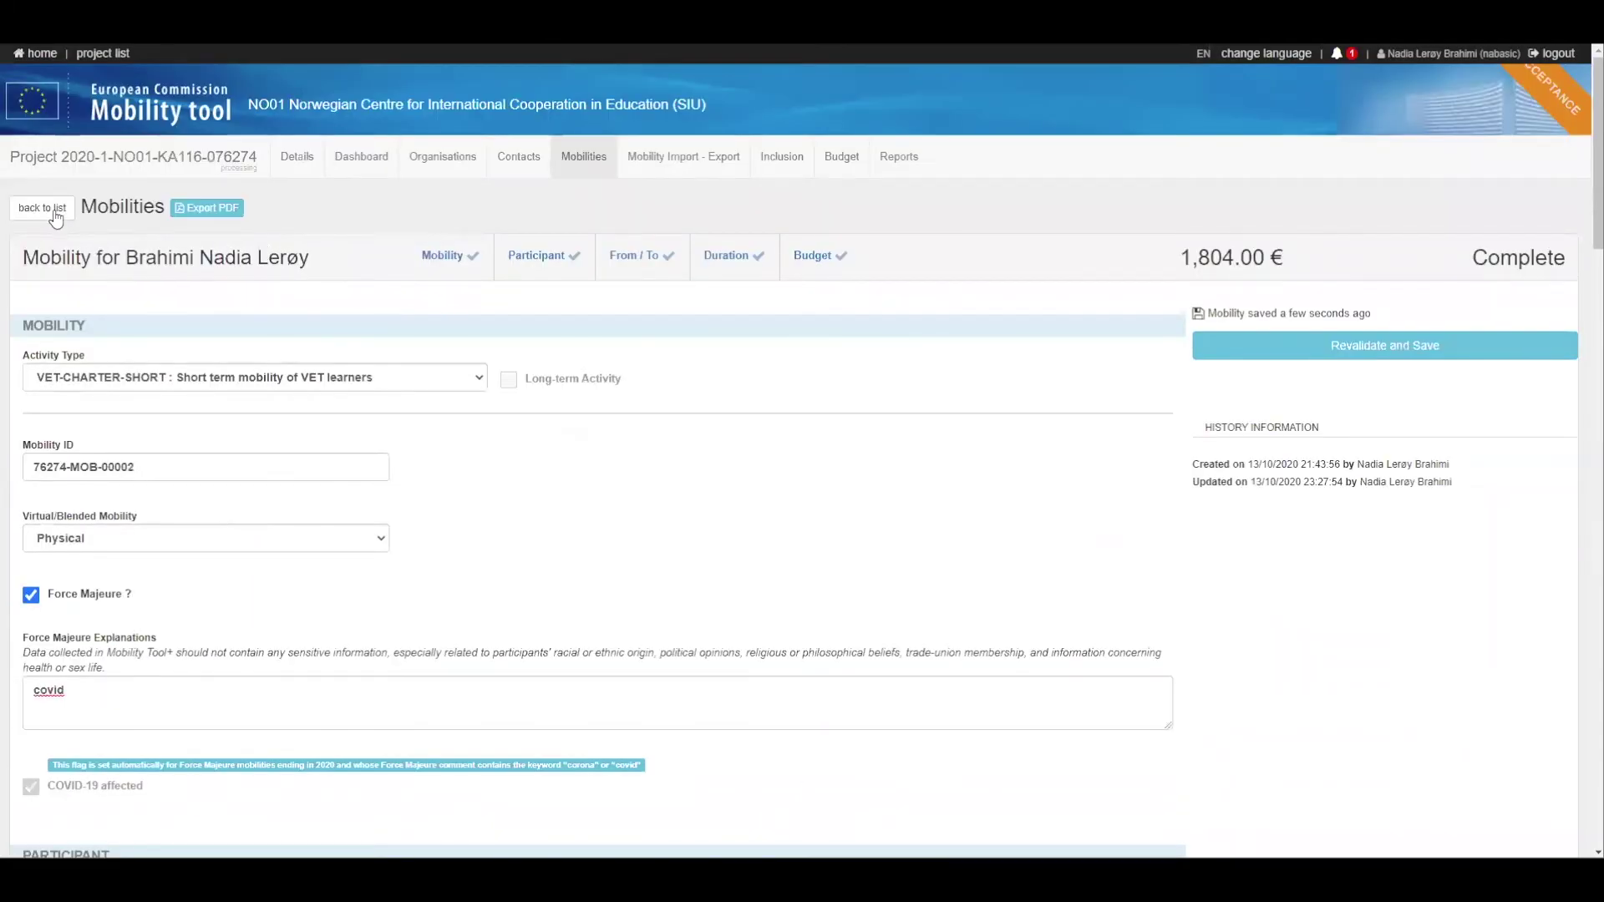
click(56, 216)
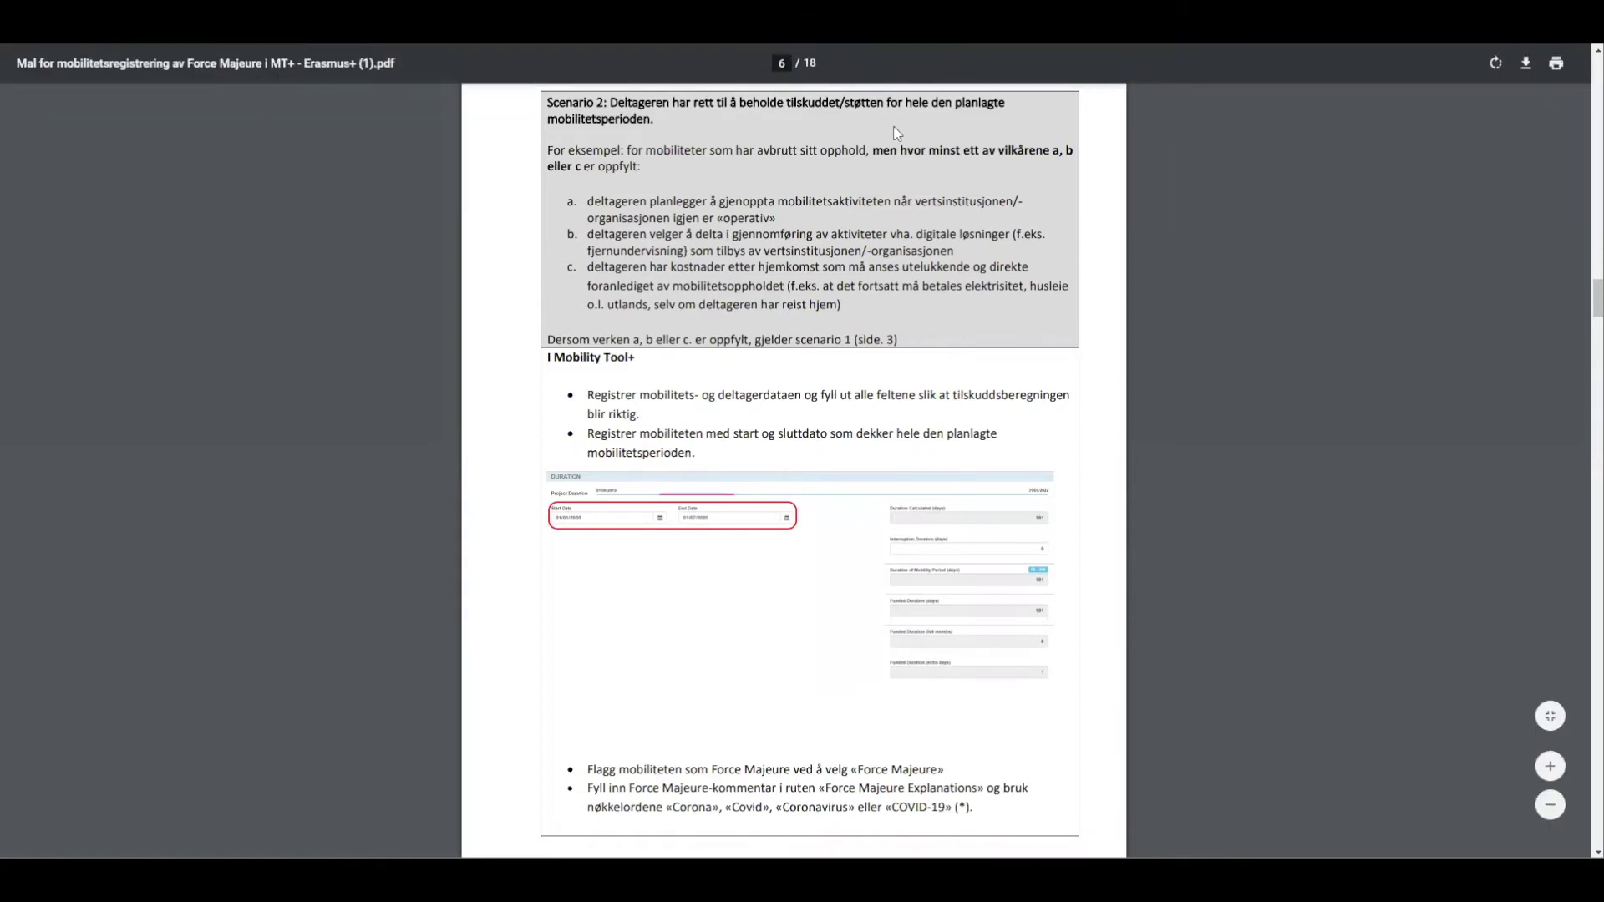
Go back from Scenario 2 towards the start of the Force Majeure registration template PDF
scroll(1511, 172, up, 15)
scroll(794, 468, up, 10)
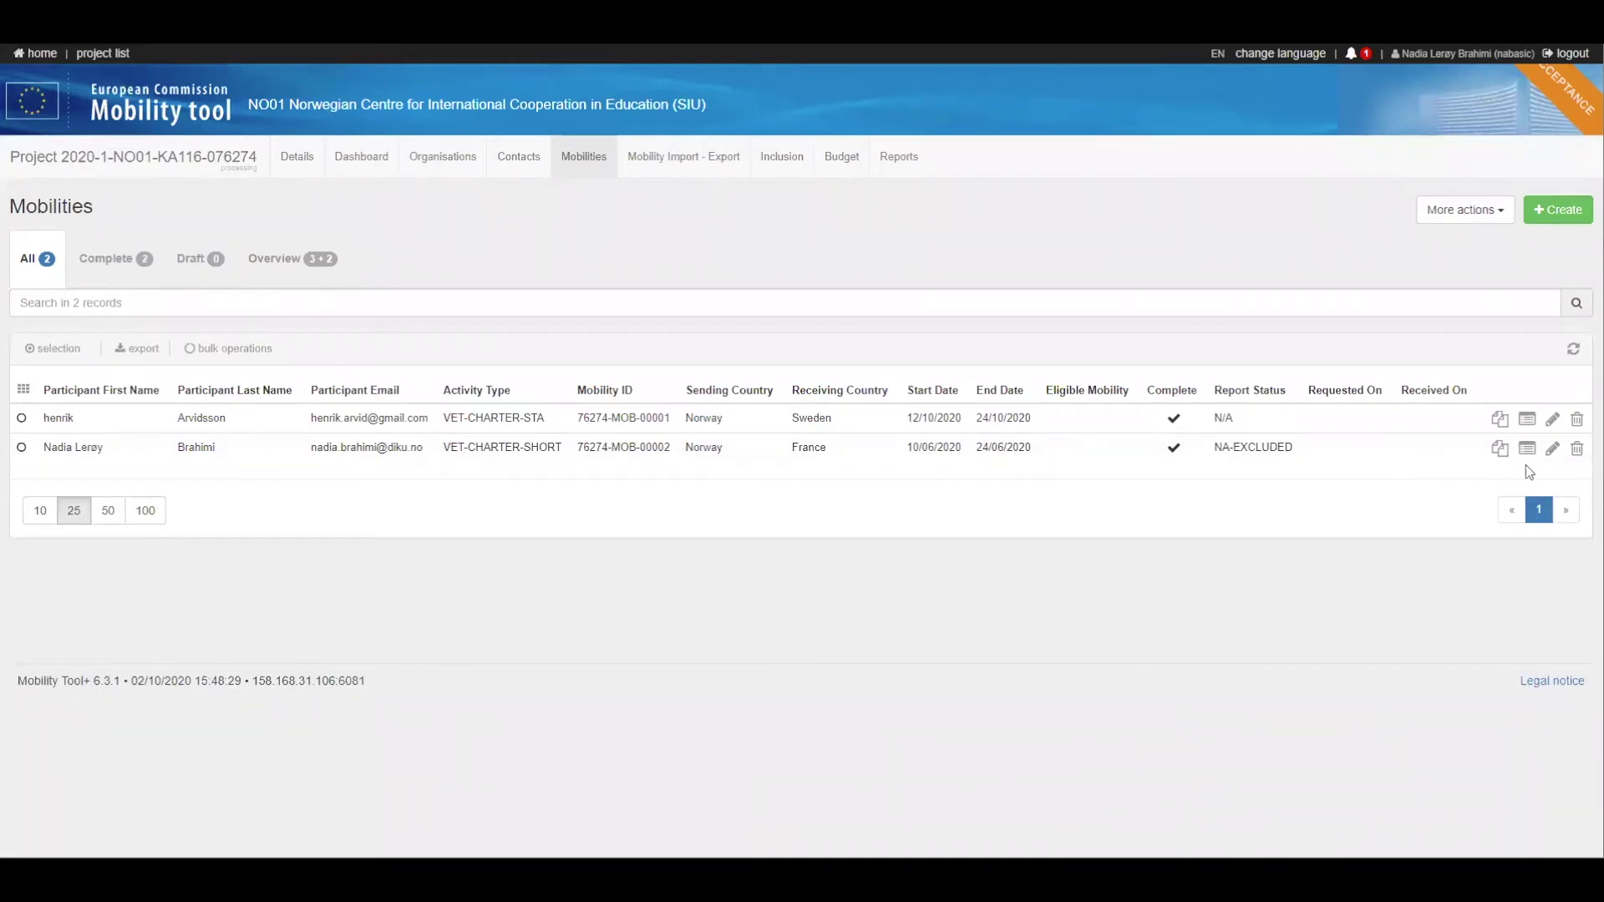
Reopen the VET-CHARTER-SHORT mobility in Mobility Tool and set its end date to 10/06/2020, matching the start date
click(1553, 448)
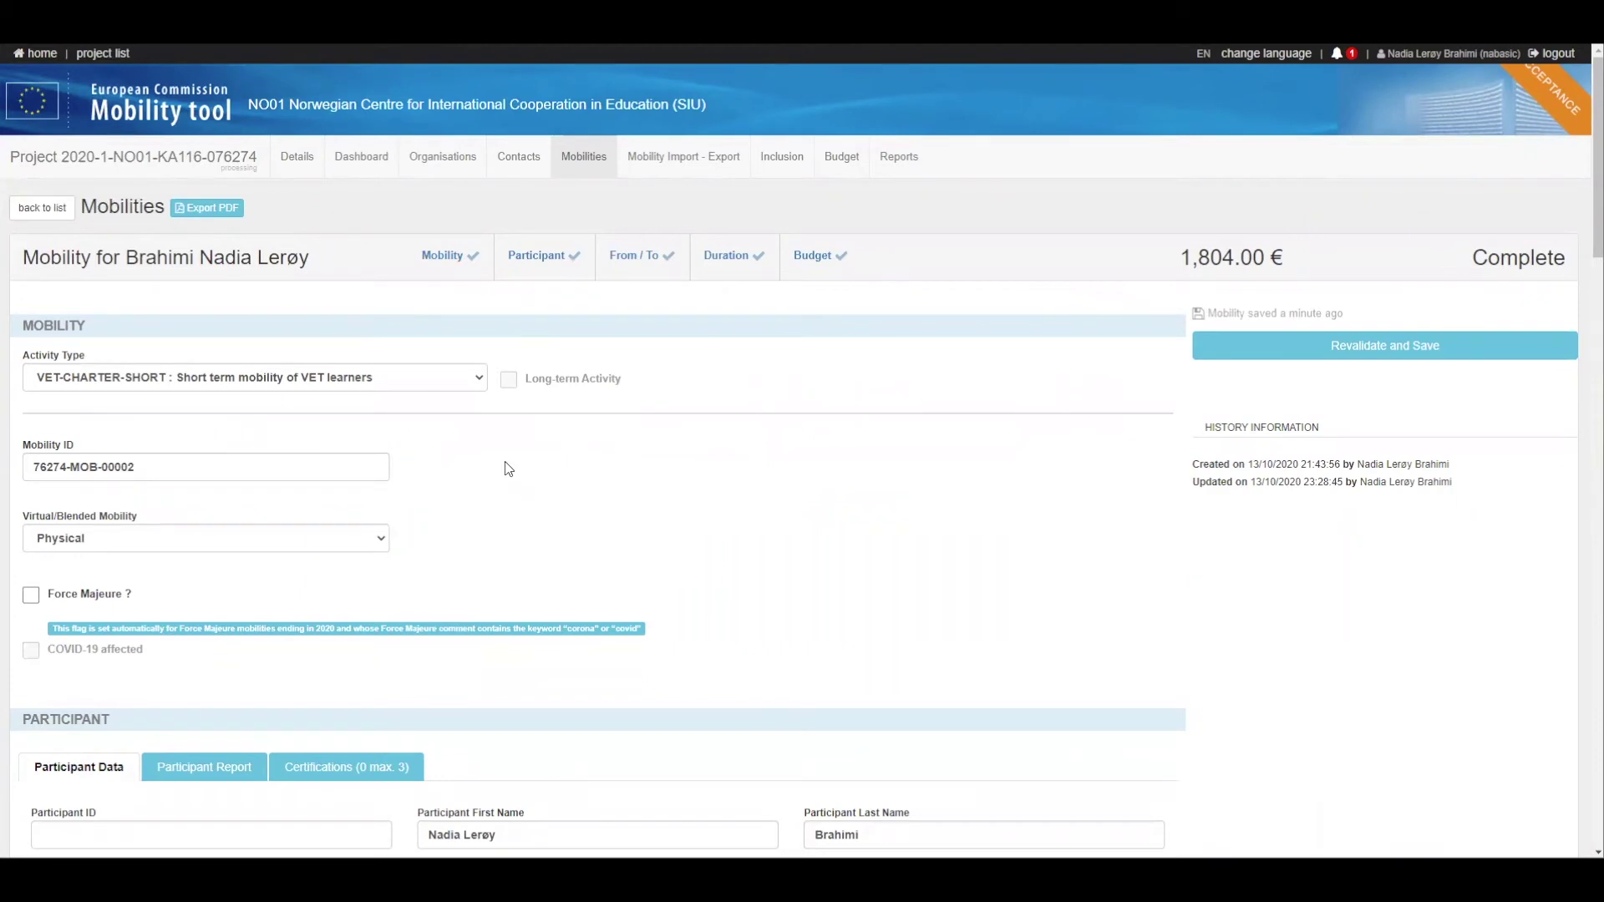
scroll(505, 468, down, 7)
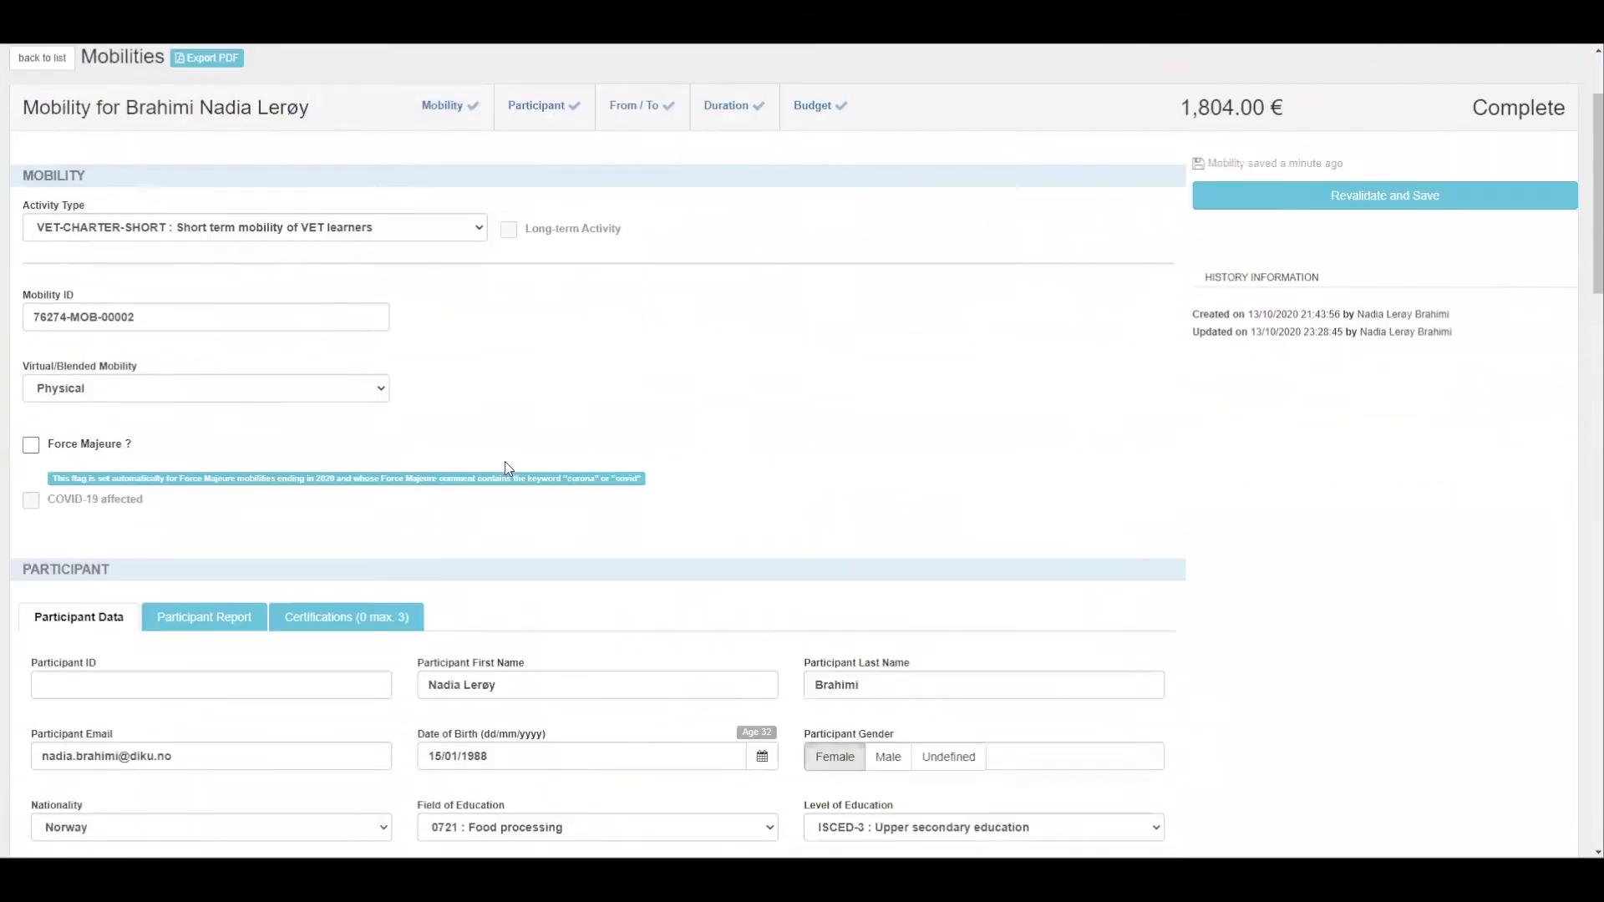
scroll(504, 461, down, 10)
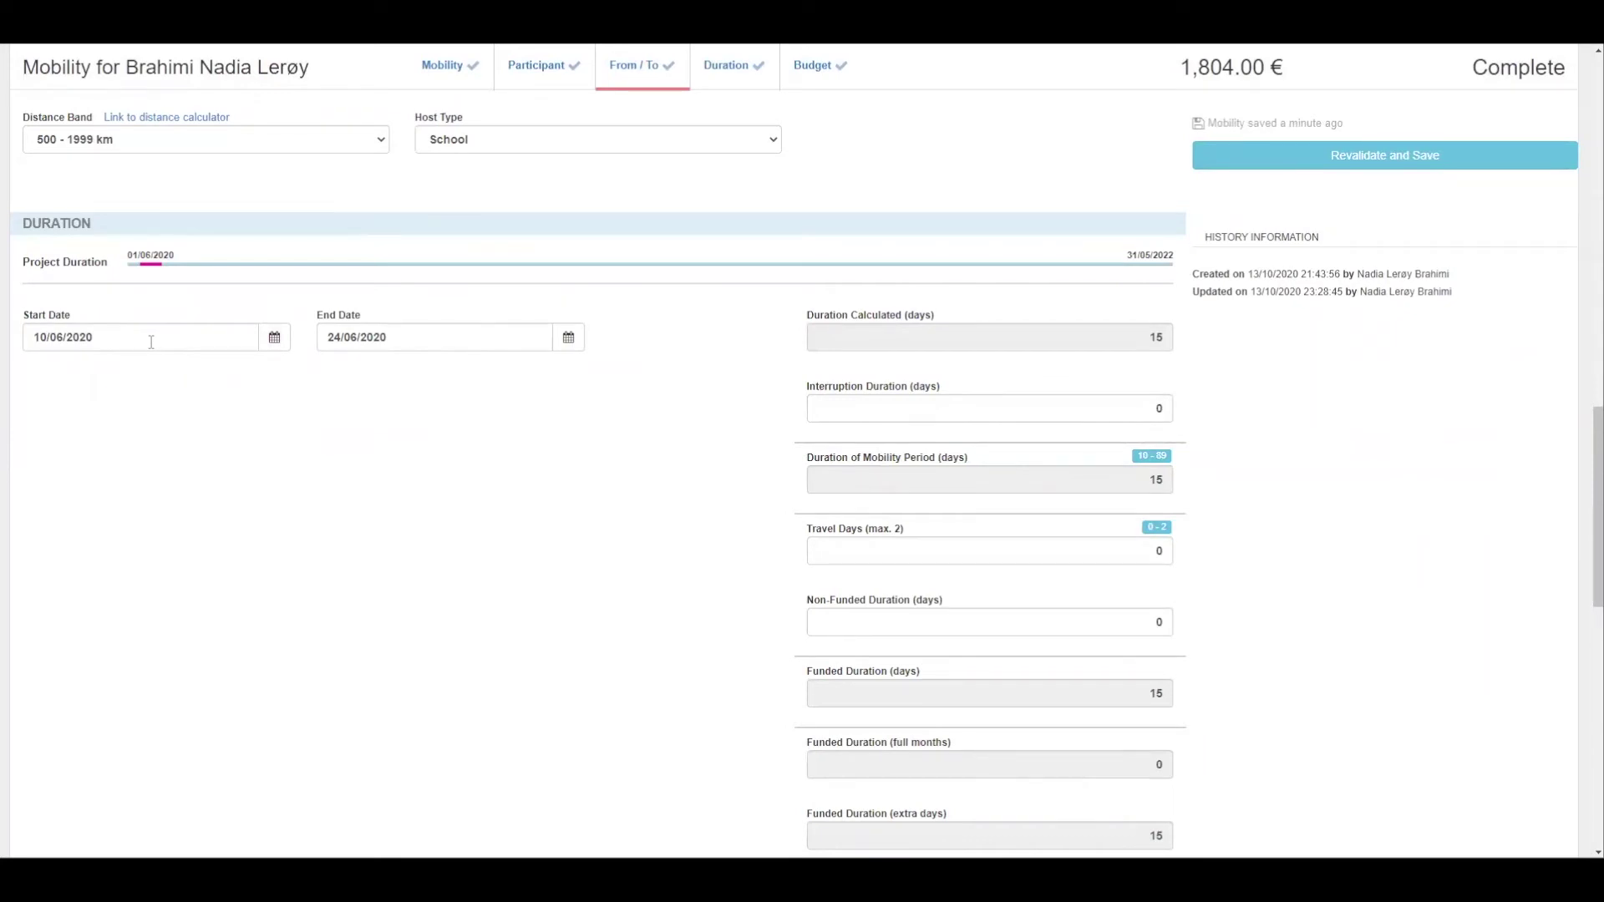
click(570, 342)
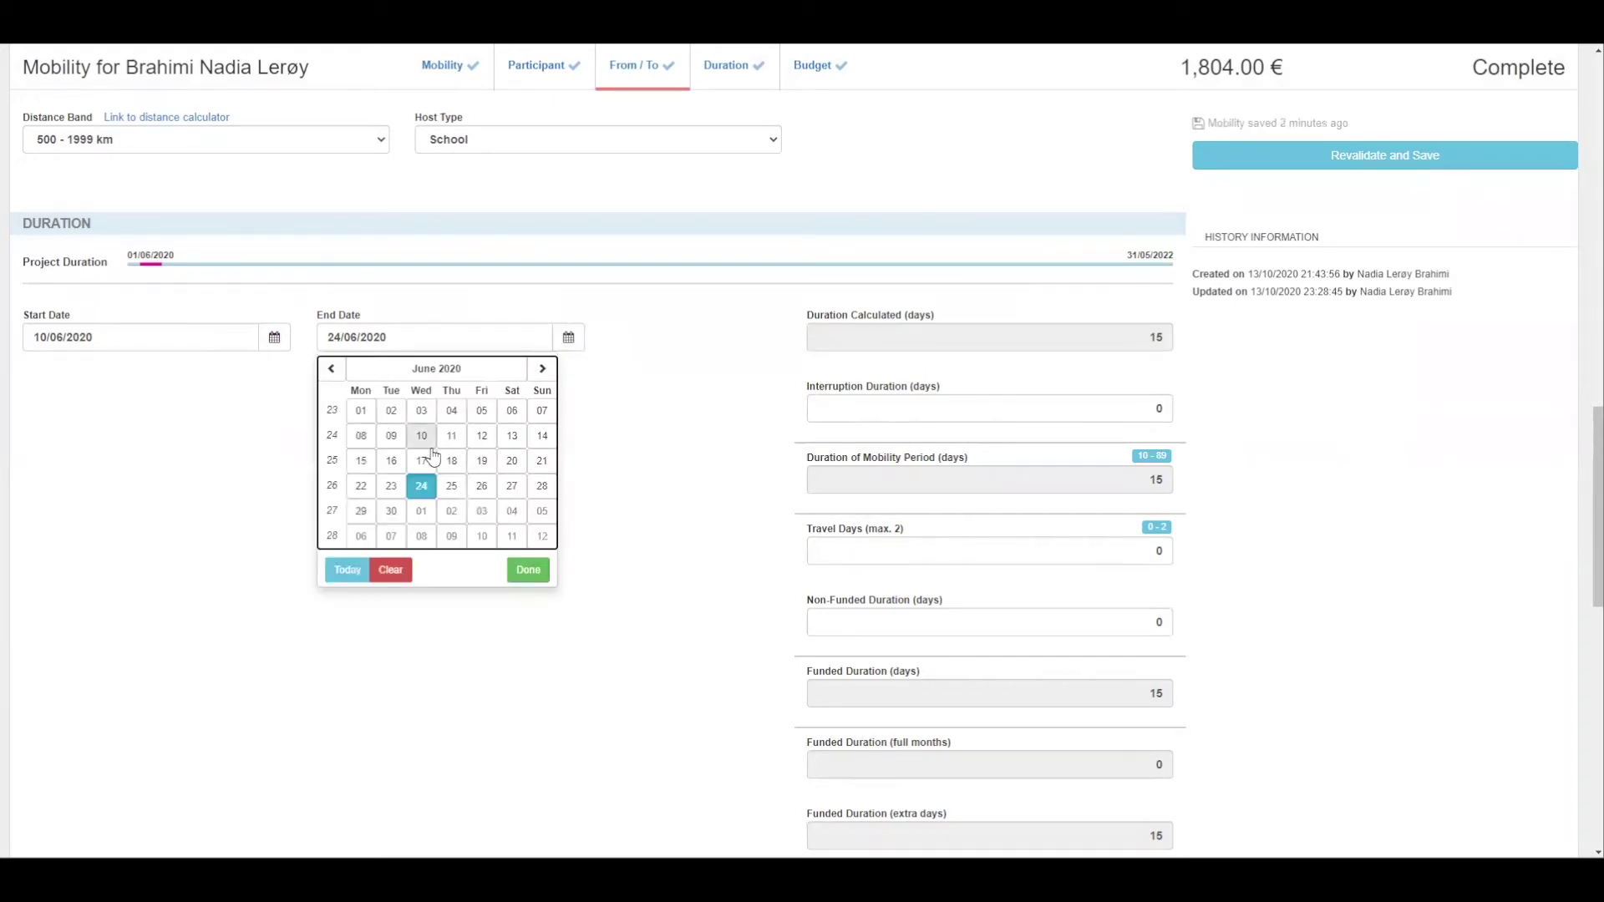
click(423, 441)
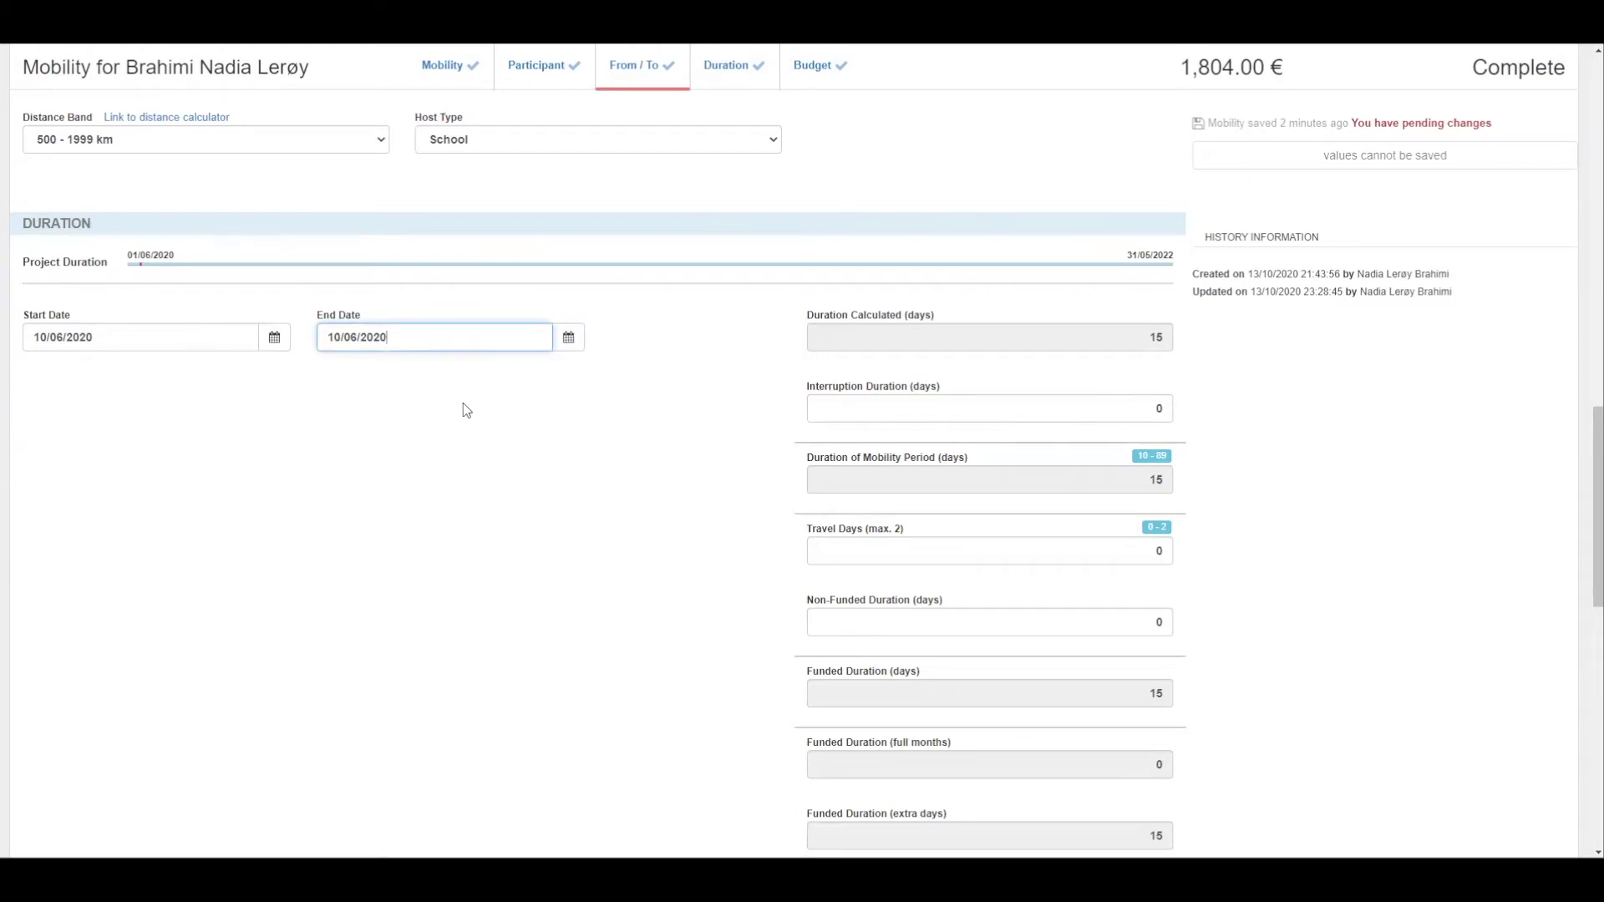
click(836, 547)
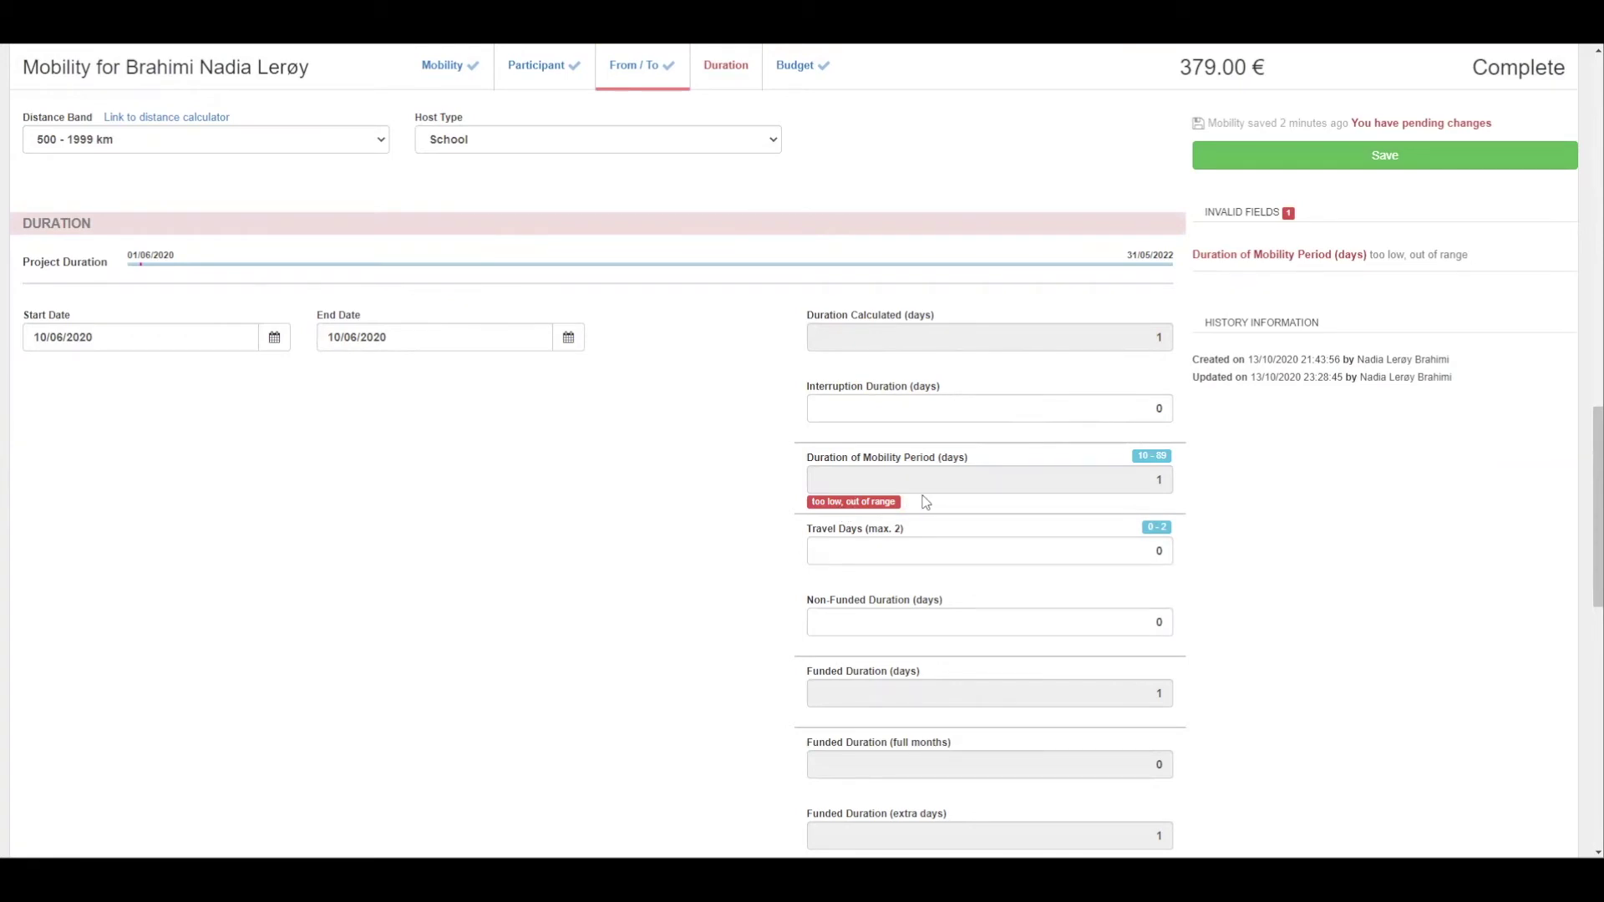
Mark the one-day mobility as Force Majeure with the explanation "covid"
scroll(502, 413, up, 15)
scroll(501, 416, up, 2)
click(31, 428)
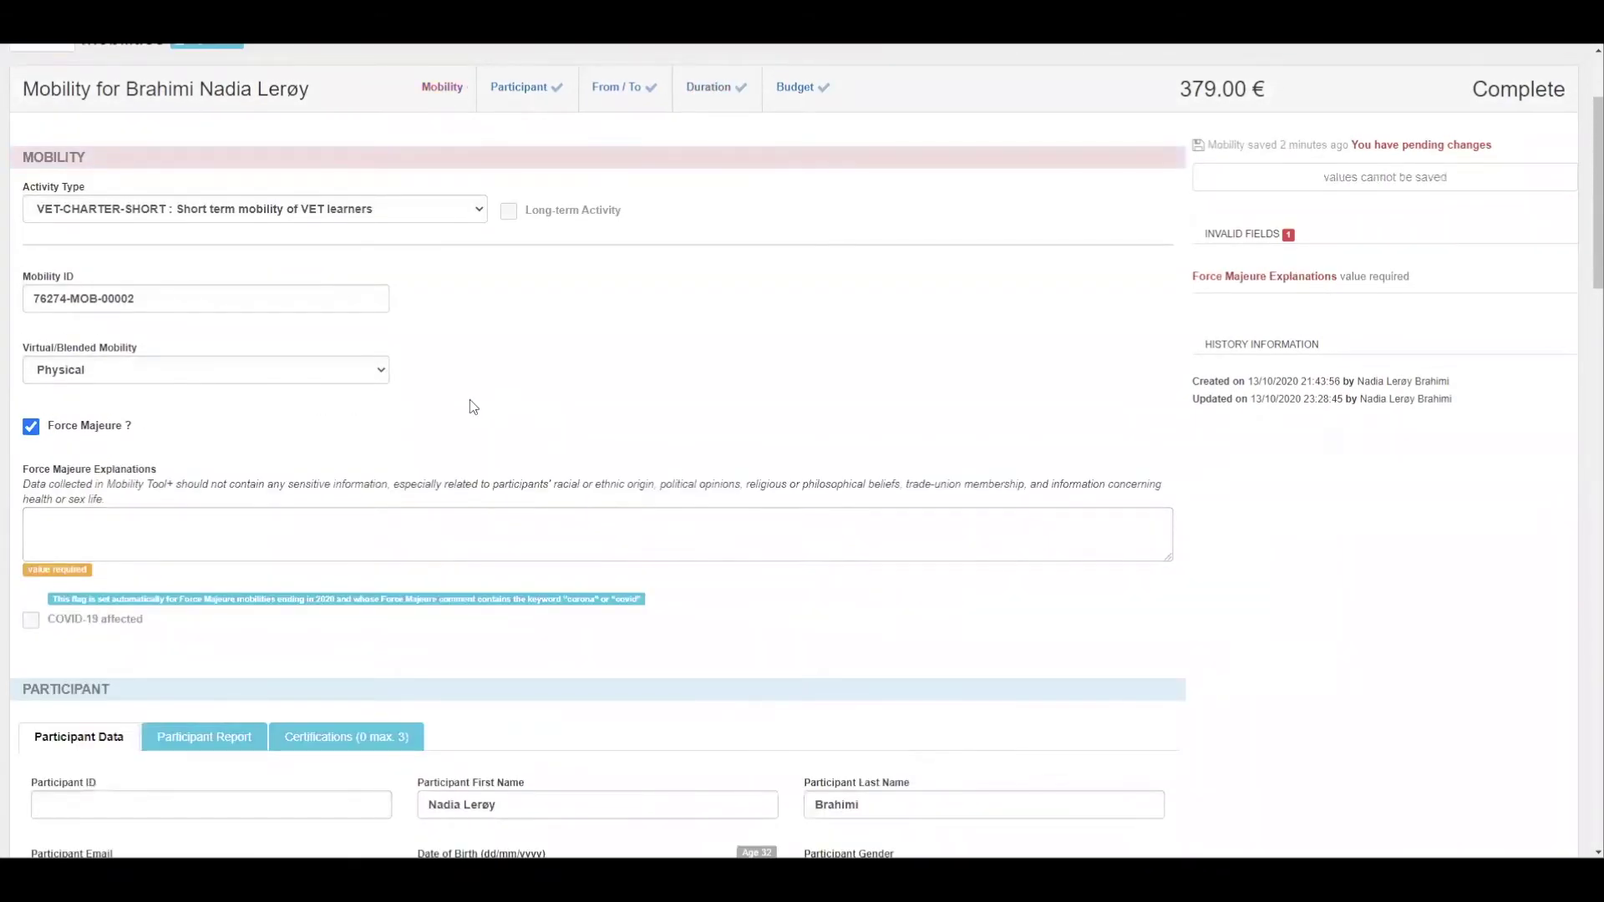
click(98, 509)
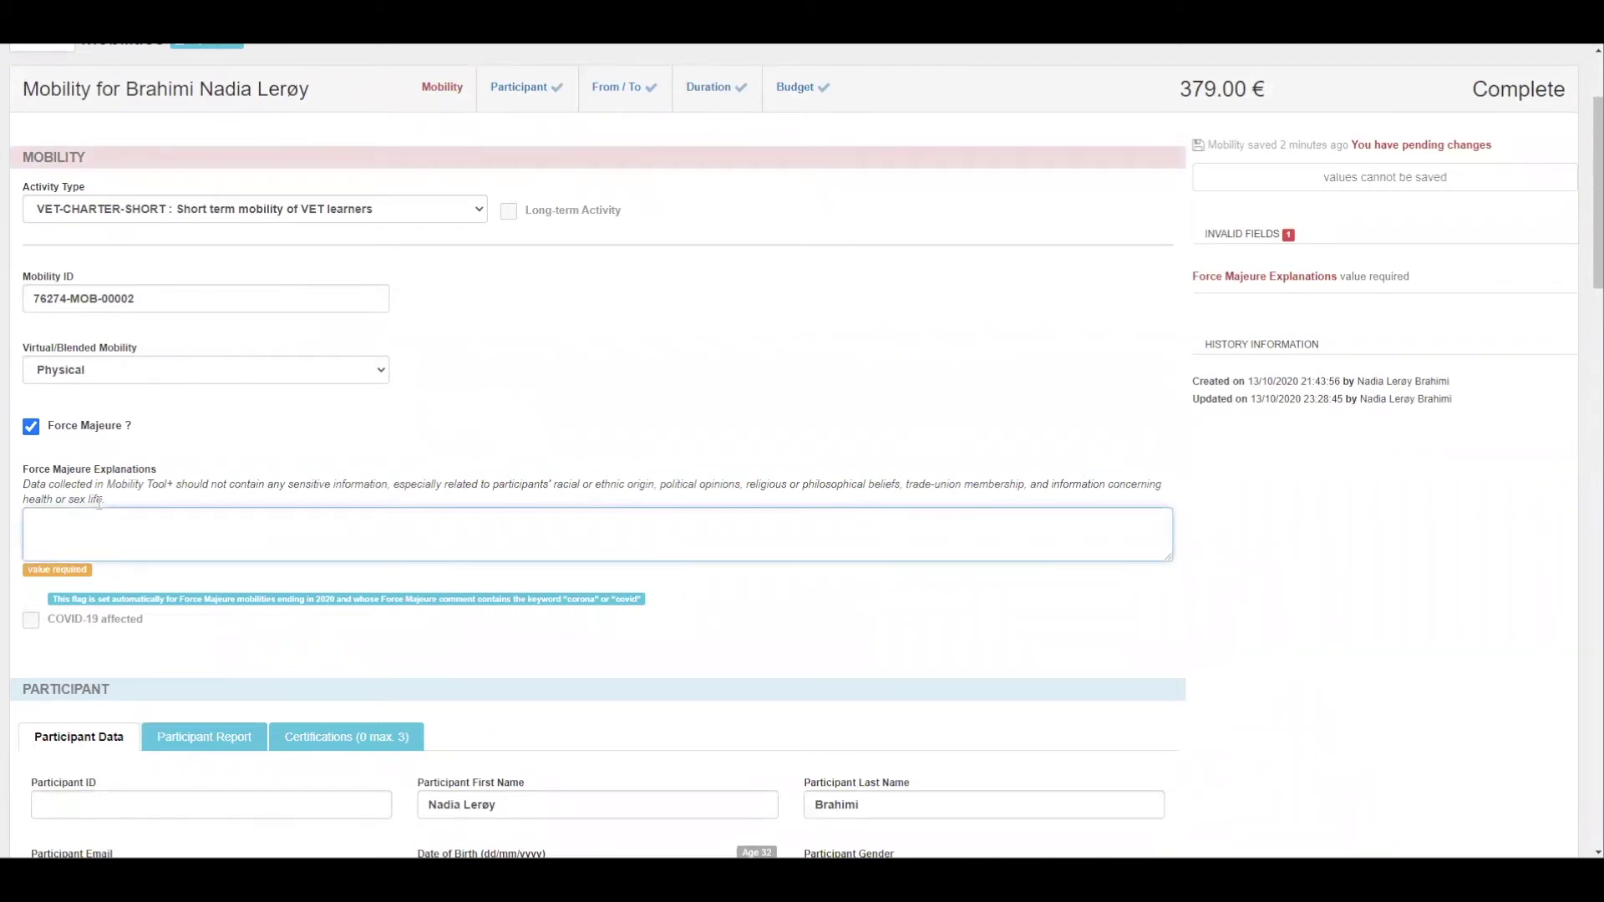
text(covid)
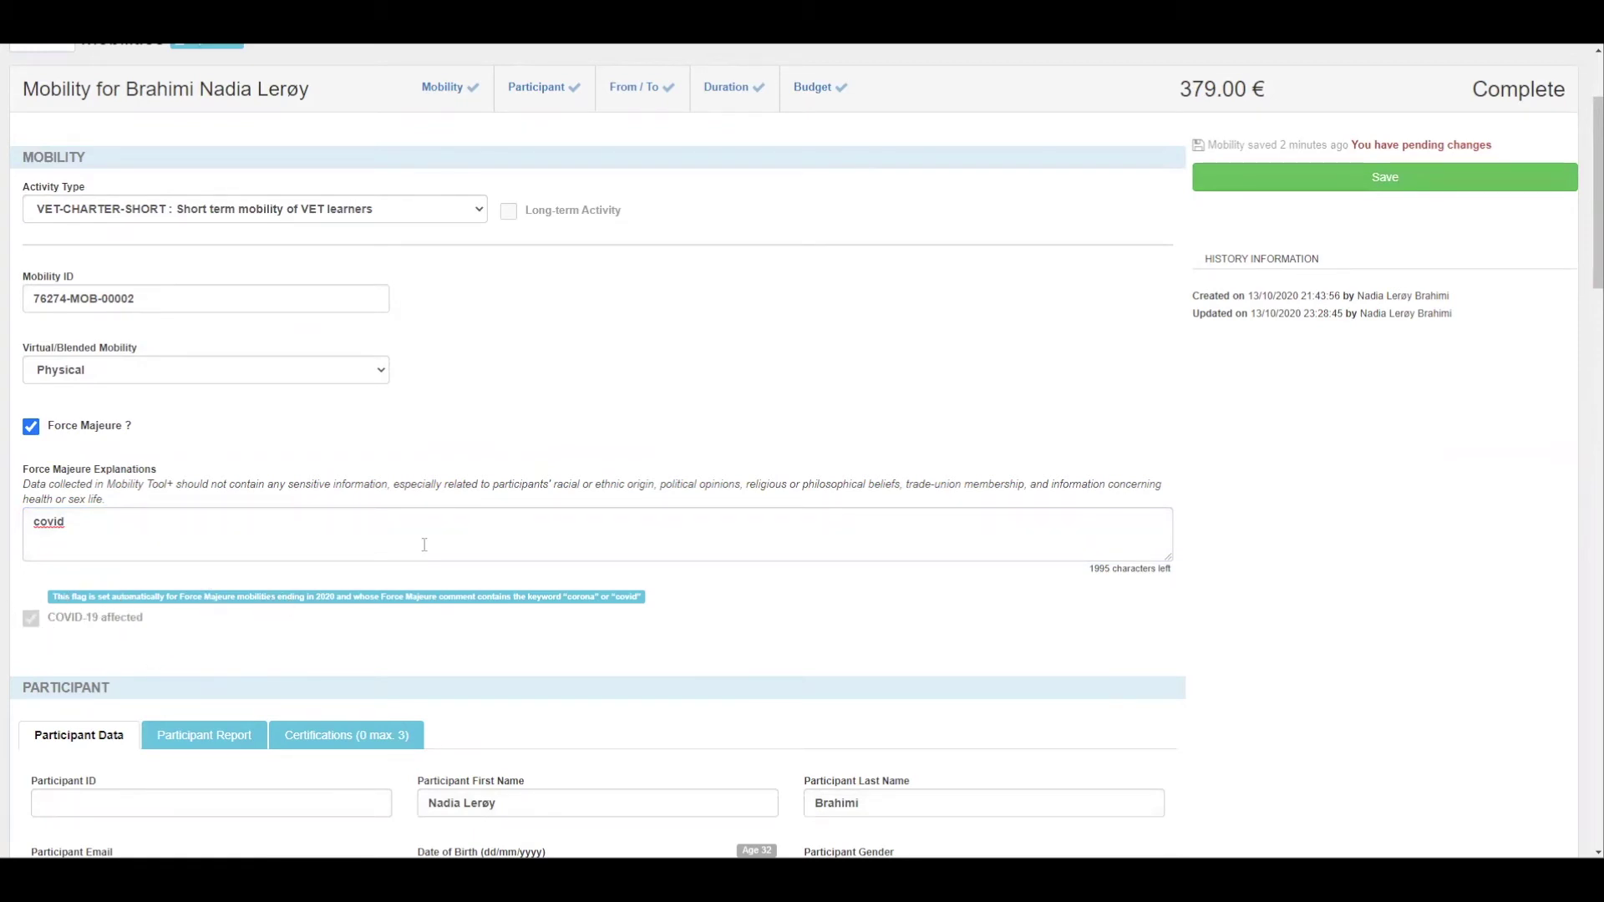
Review the one-day mobility's duration figures and its EU Individual Support and EU Travel Grant amounts
scroll(444, 541, down, 9)
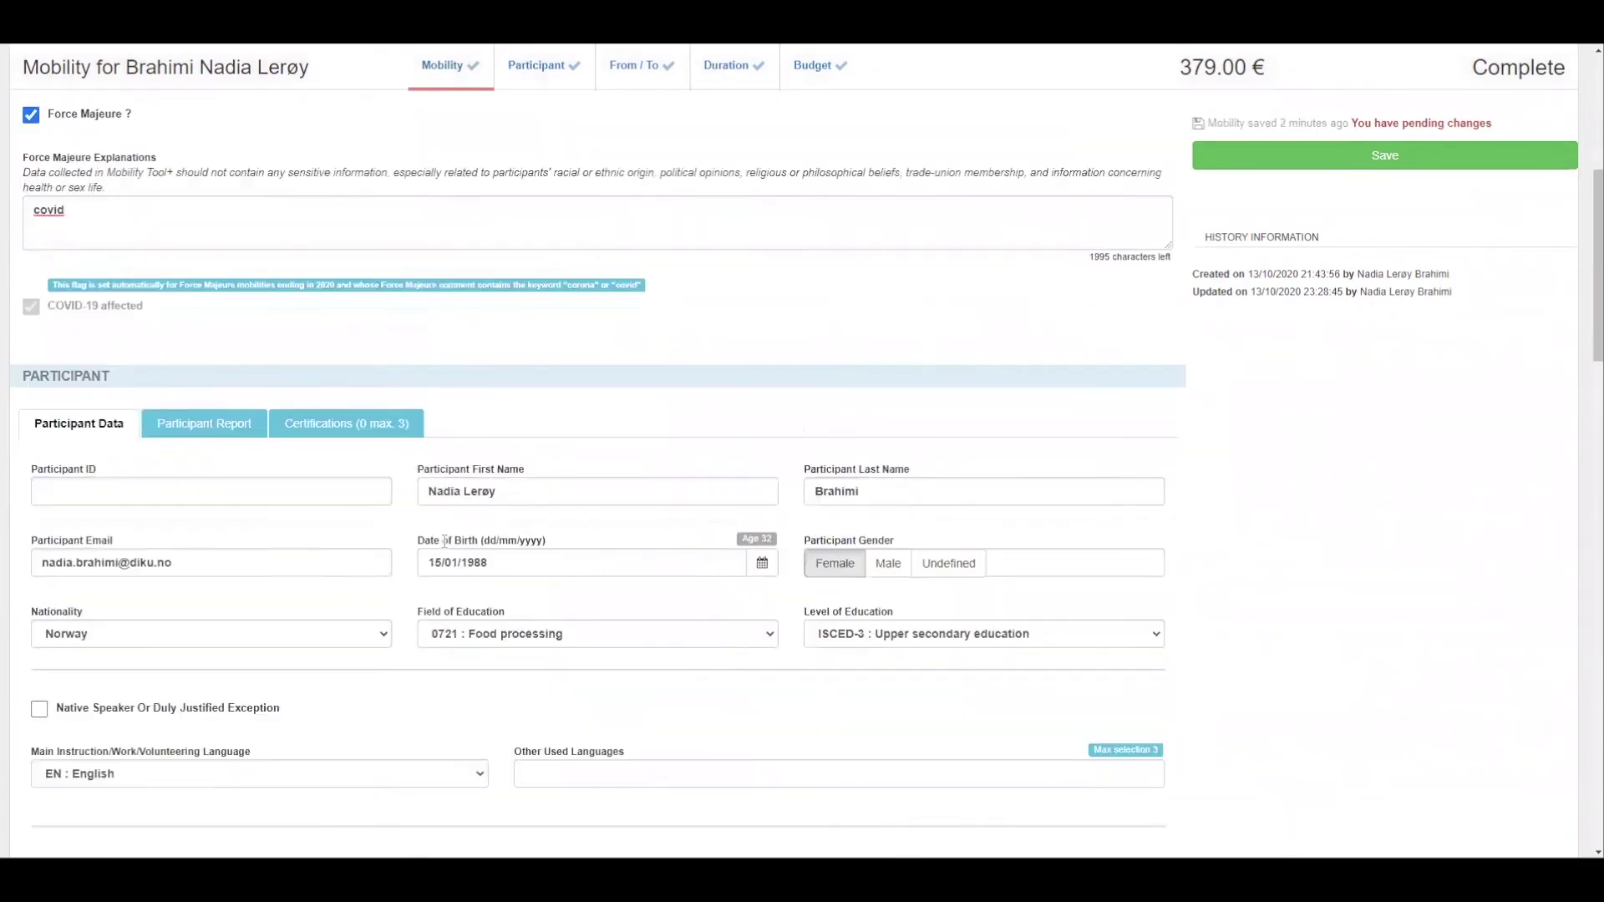
scroll(444, 552, down, 7)
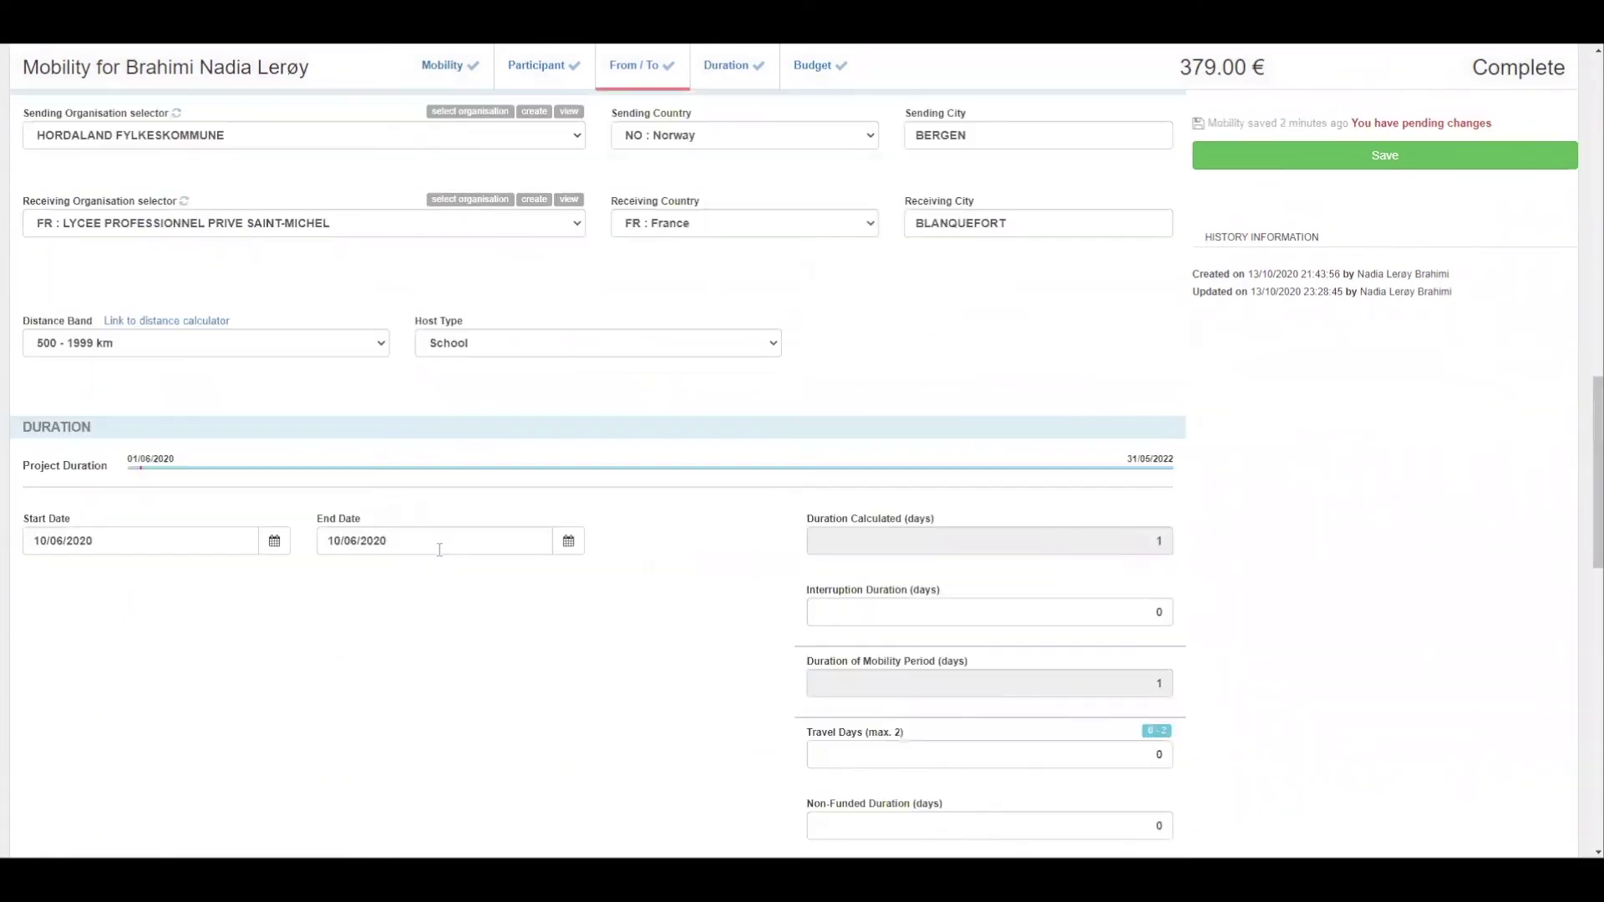
scroll(443, 553, down, 2)
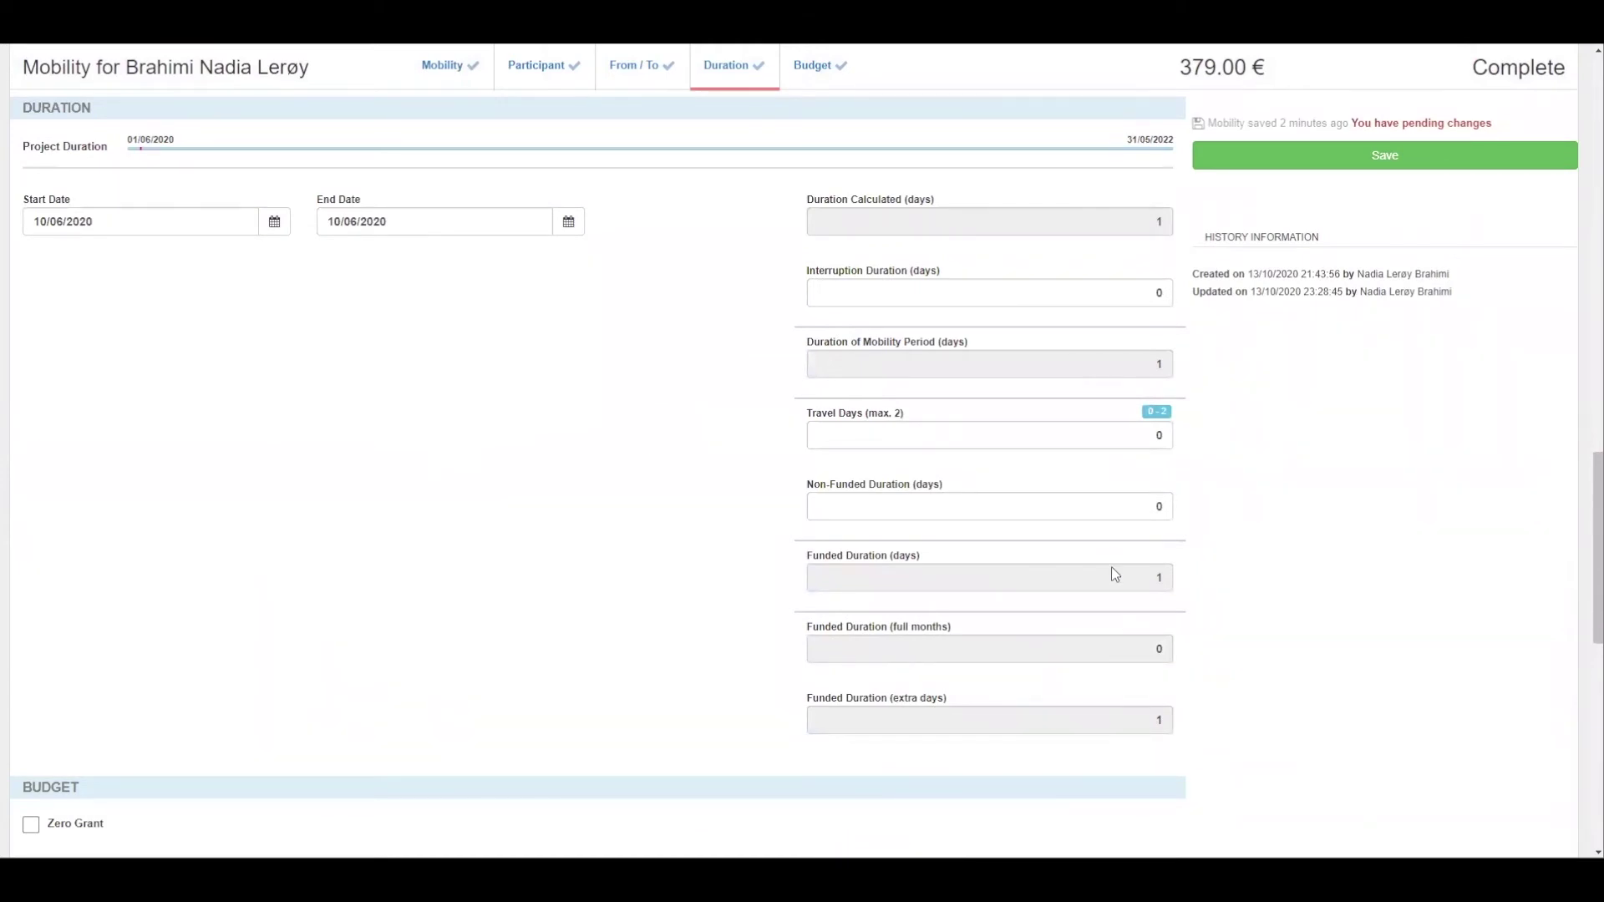
scroll(1111, 568, down, 3)
scroll(1118, 575, down, 2)
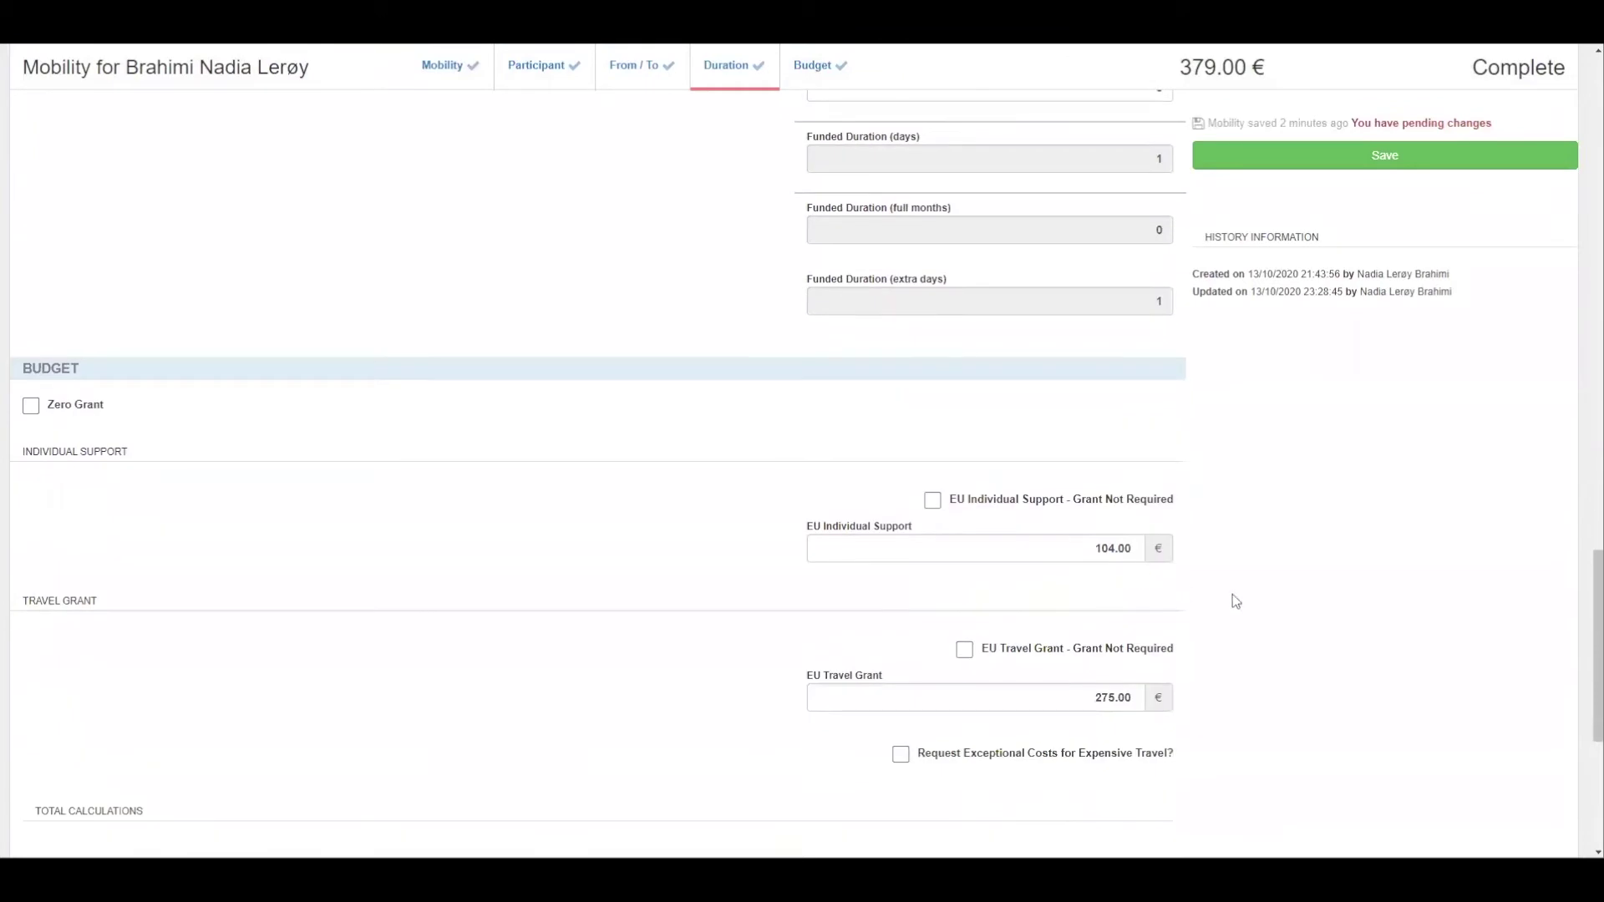
scroll(1291, 598, down, 1)
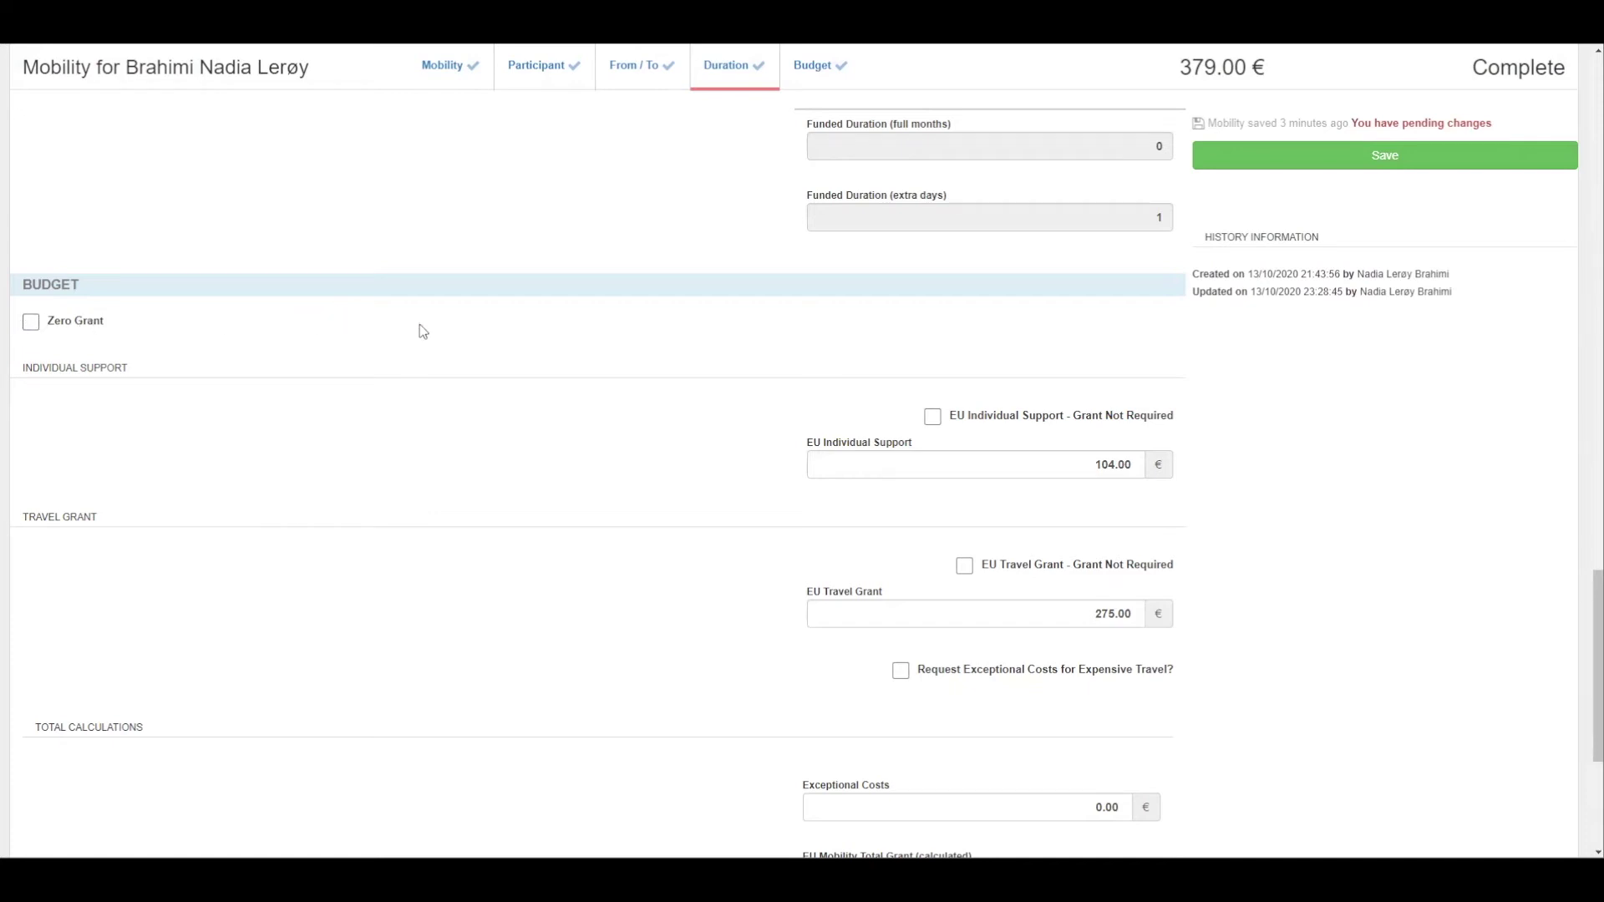
scroll(499, 384, up, 20)
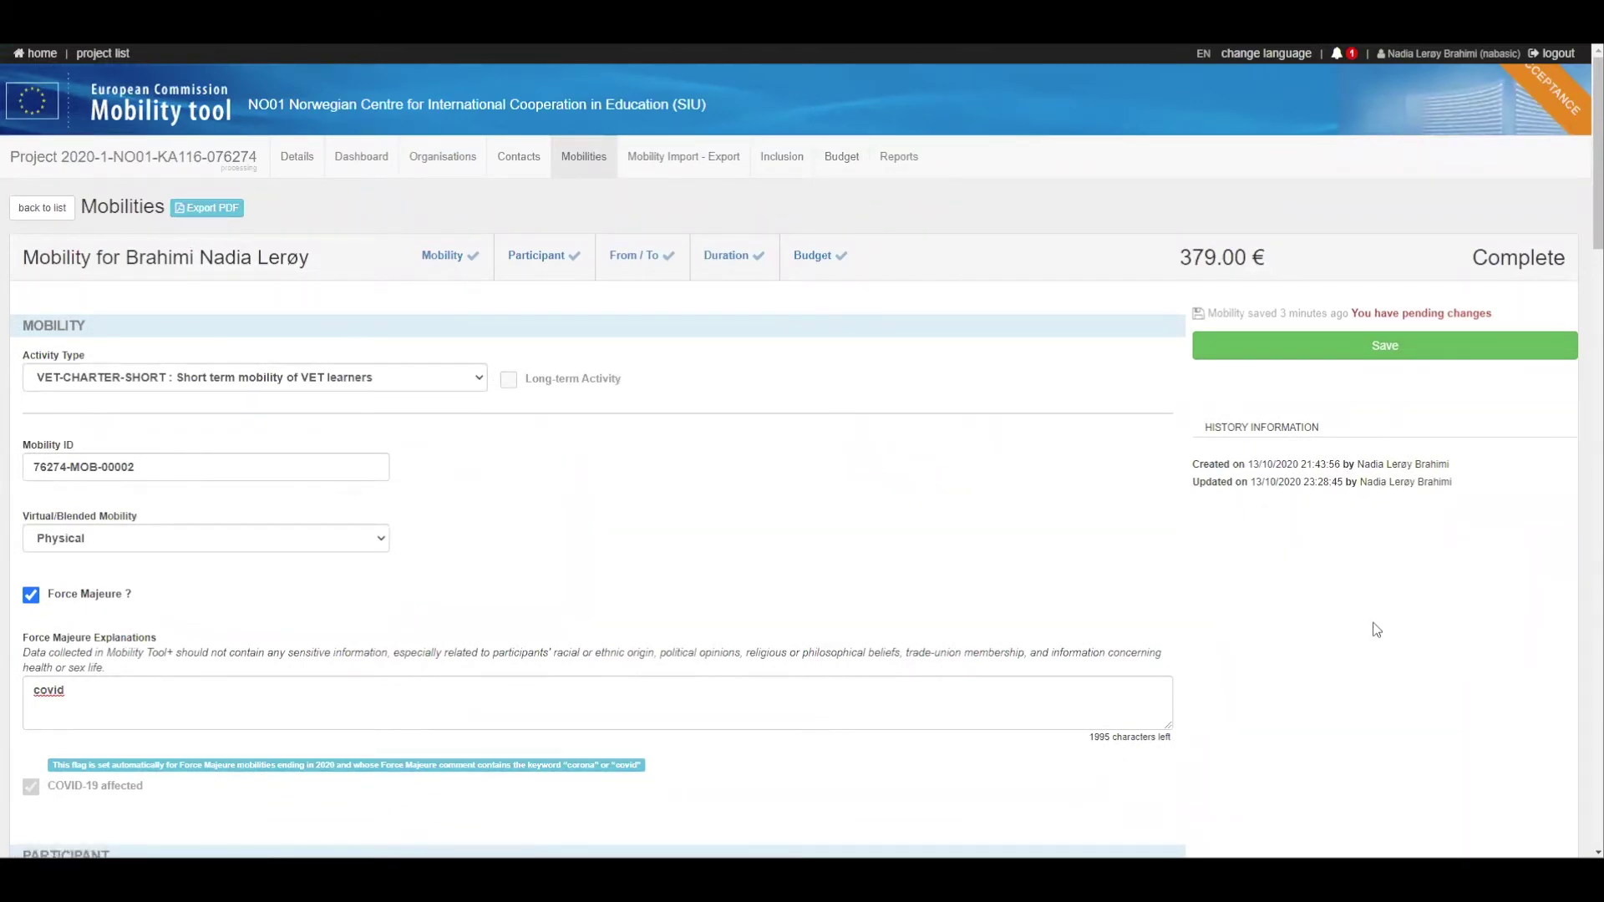
Set the mobility's EU Individual Support to 329 EUR in the budget
scroll(1376, 630, down, 15)
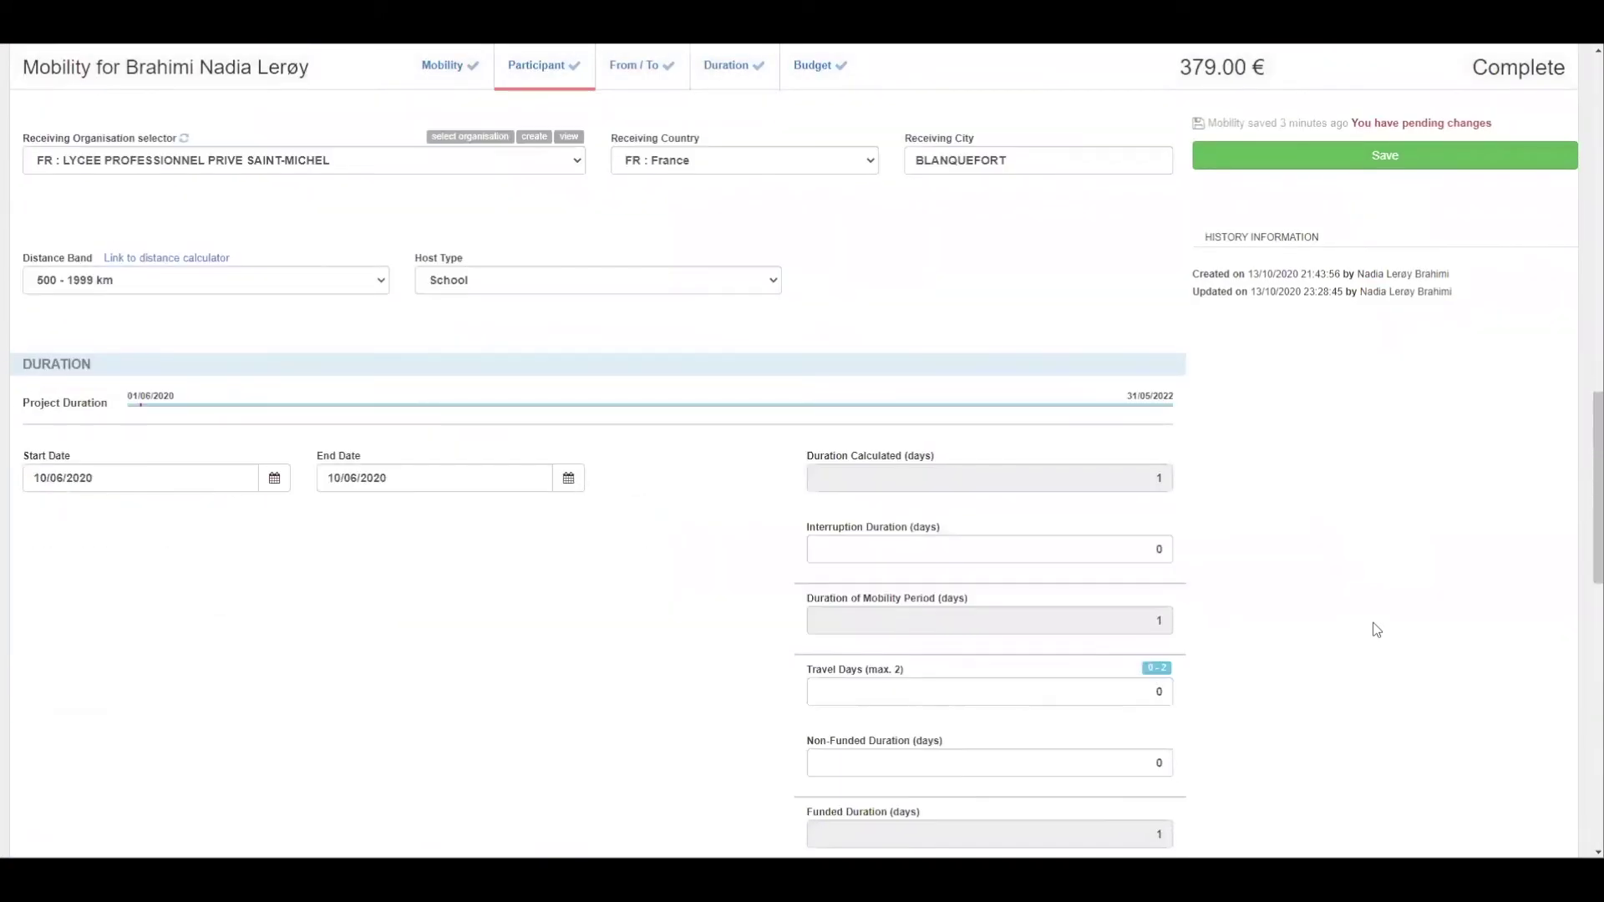
scroll(1377, 630, down, 5)
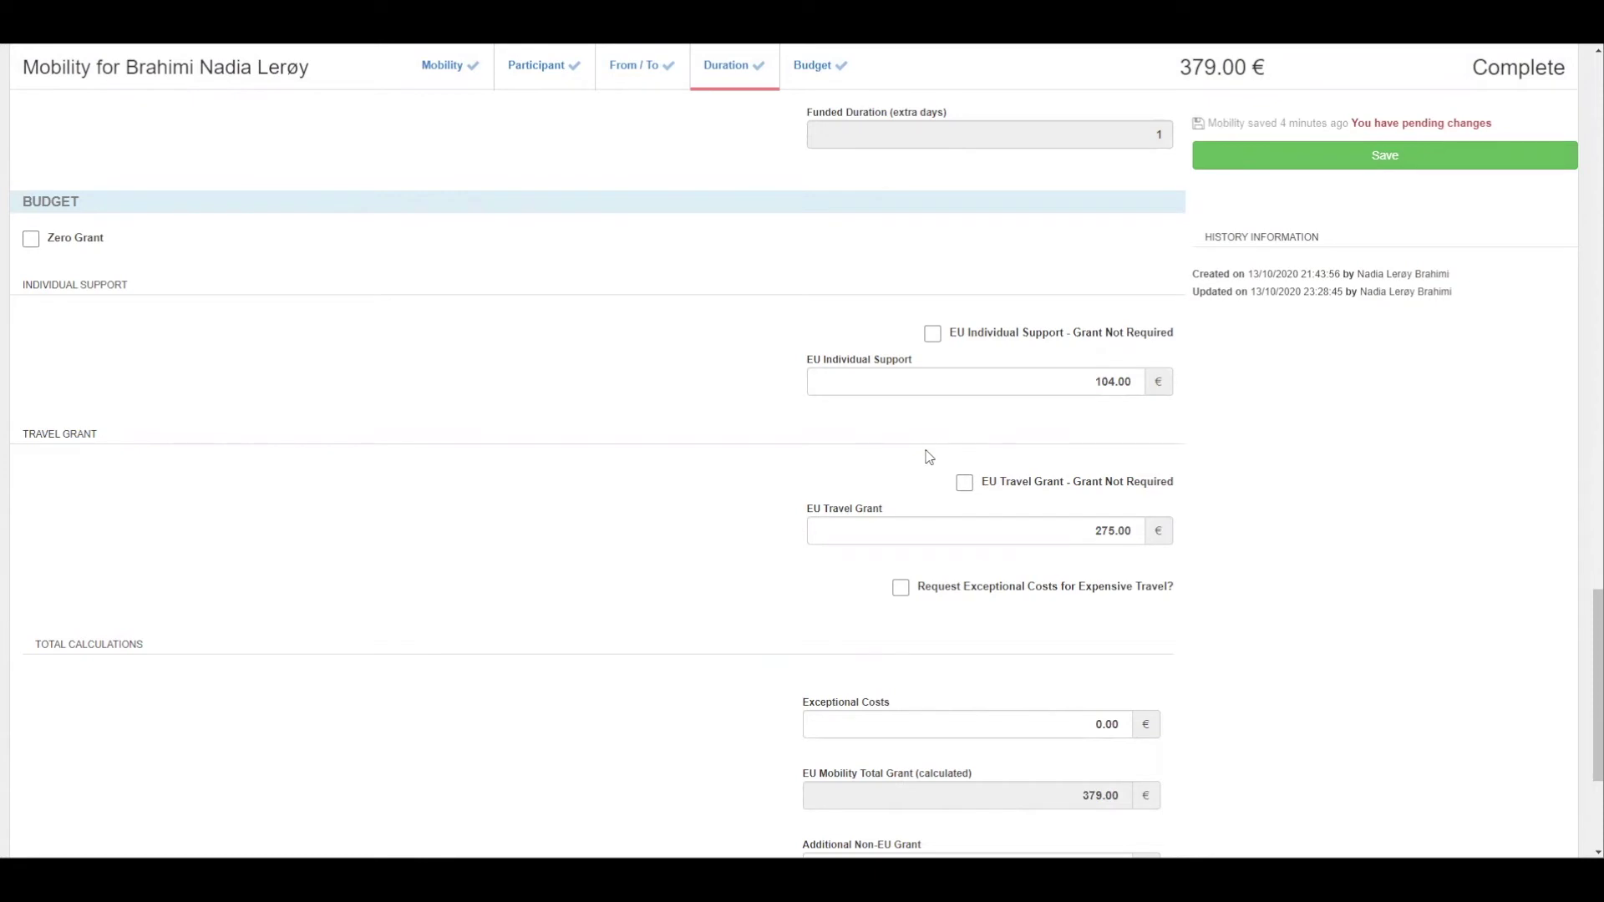
click(1117, 381)
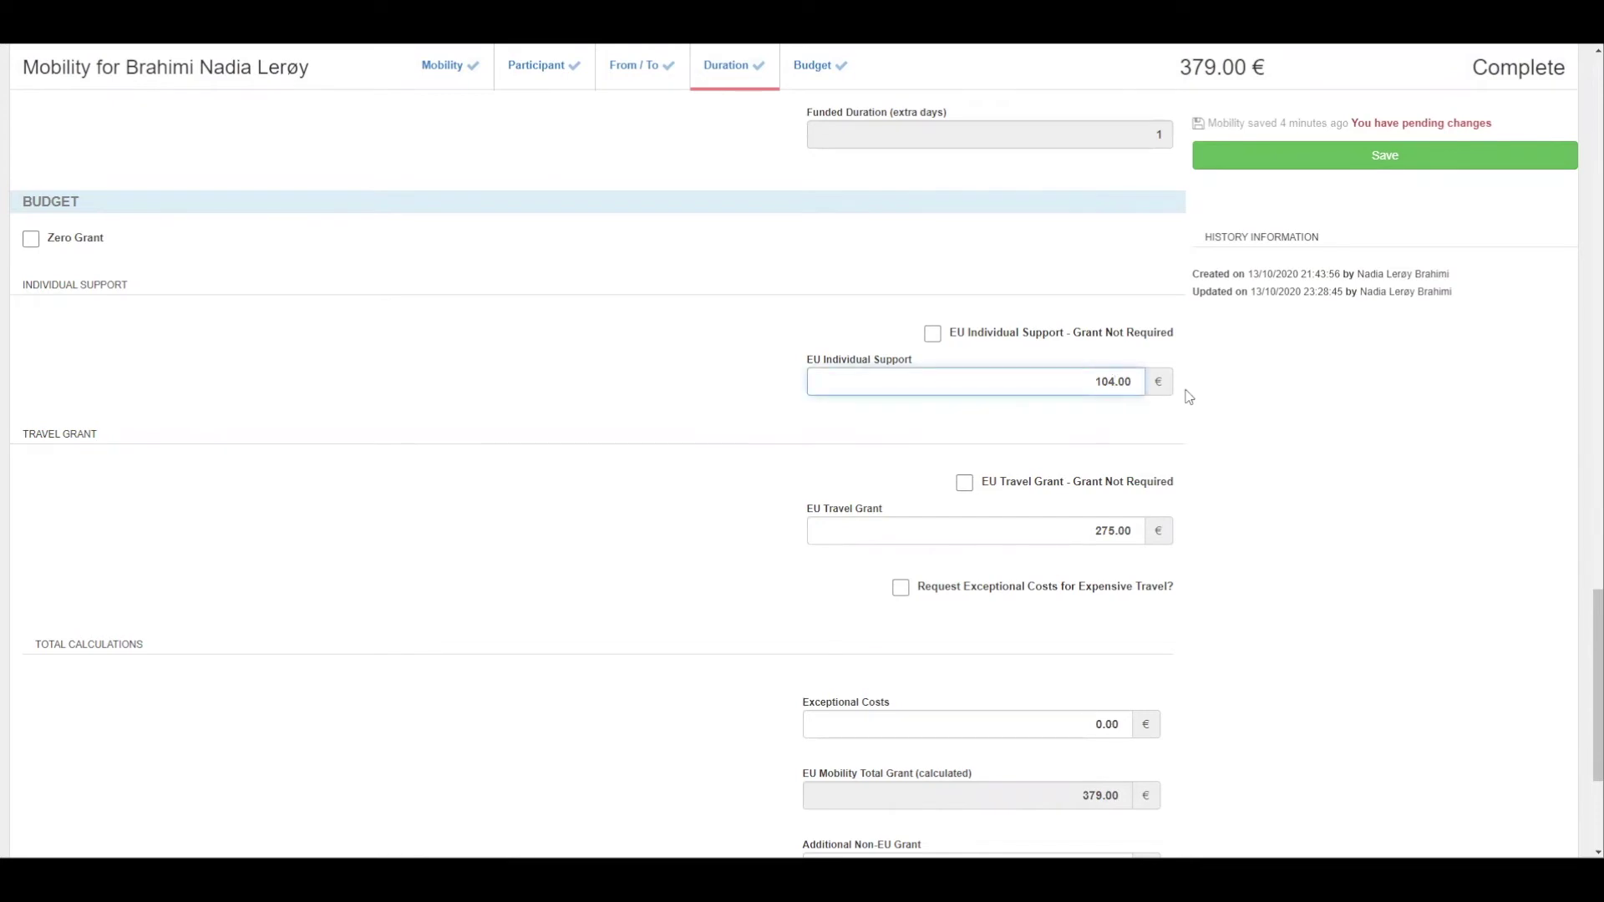
key(BackSpace)
key(BackSpace)
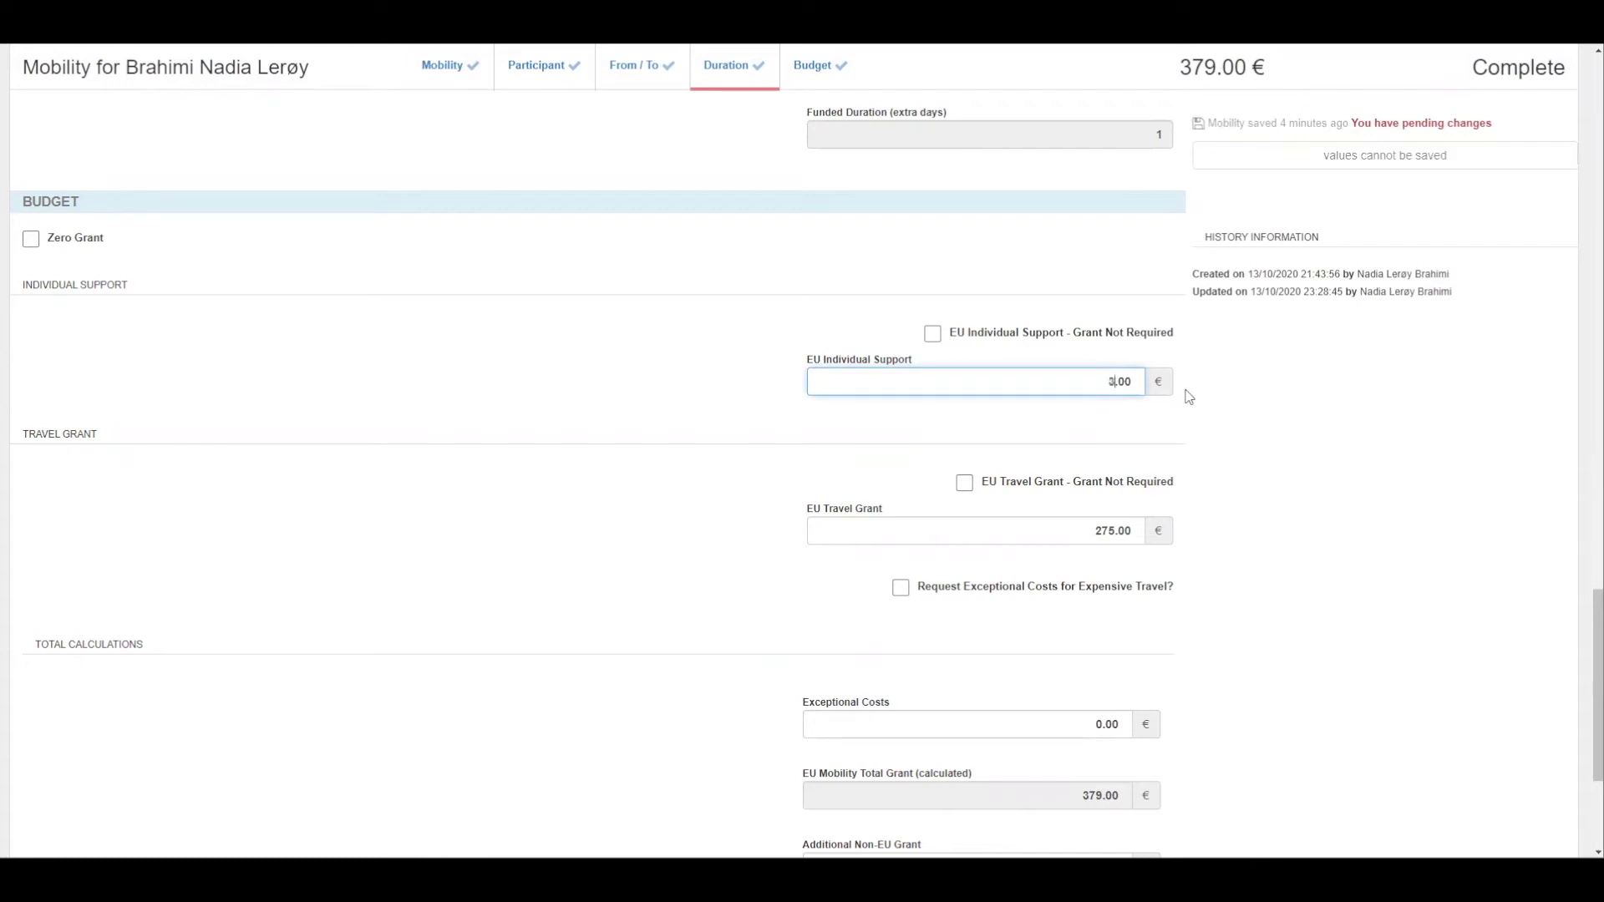
text(329)
click(1114, 540)
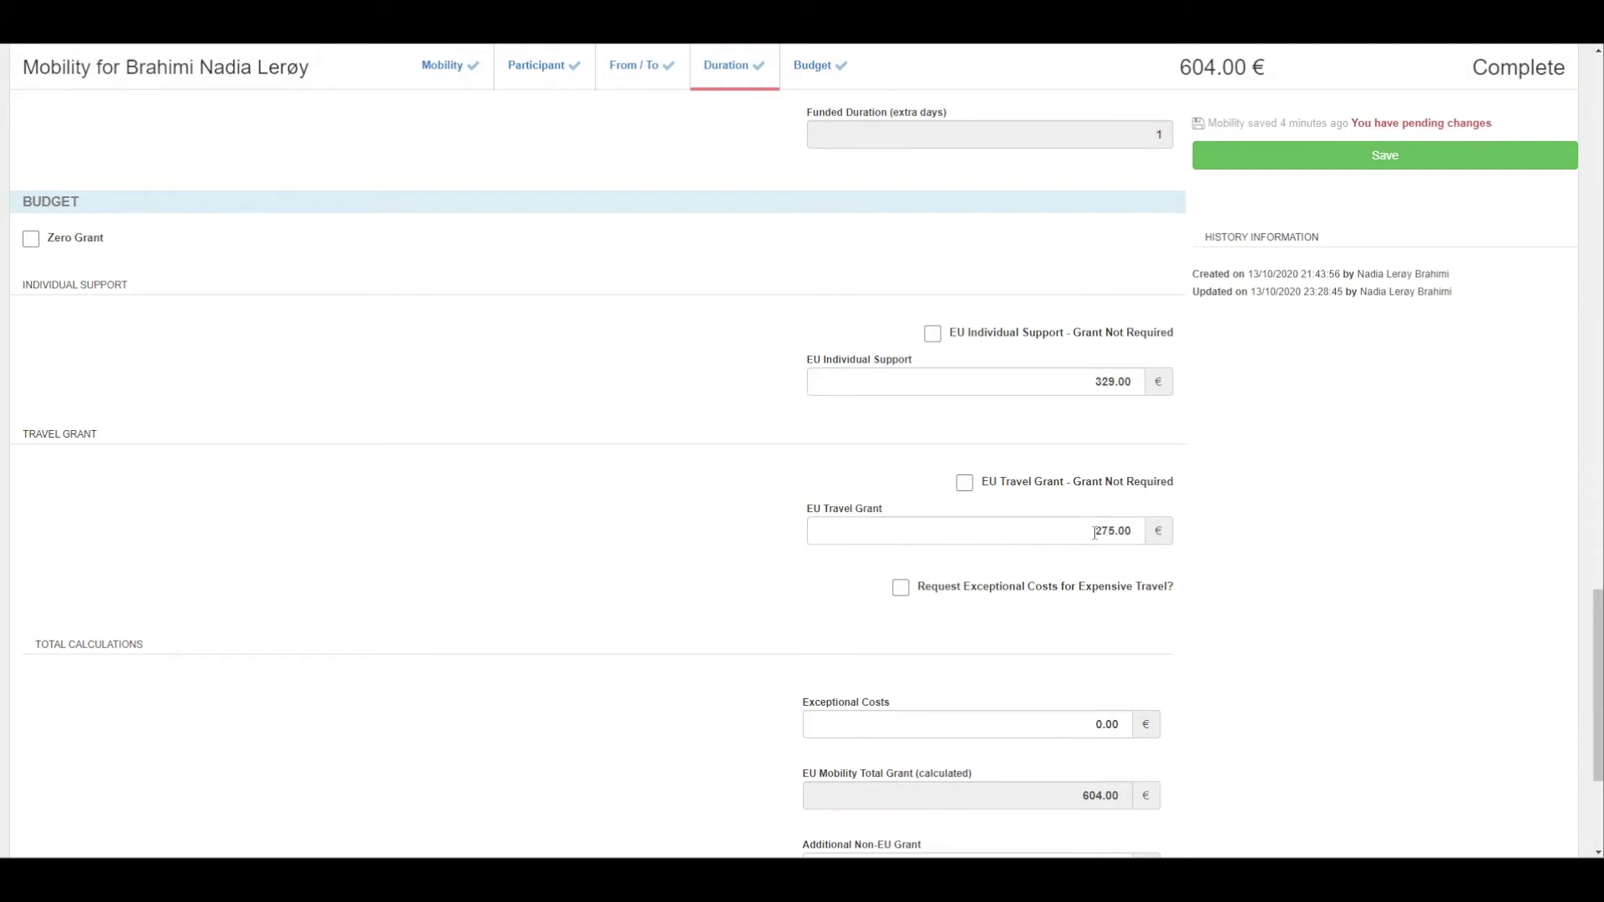
Add the overall mobility comment "329 EUR, hotell som var booket og som ikke kunne kanselleres"
scroll(1118, 543, down, 2)
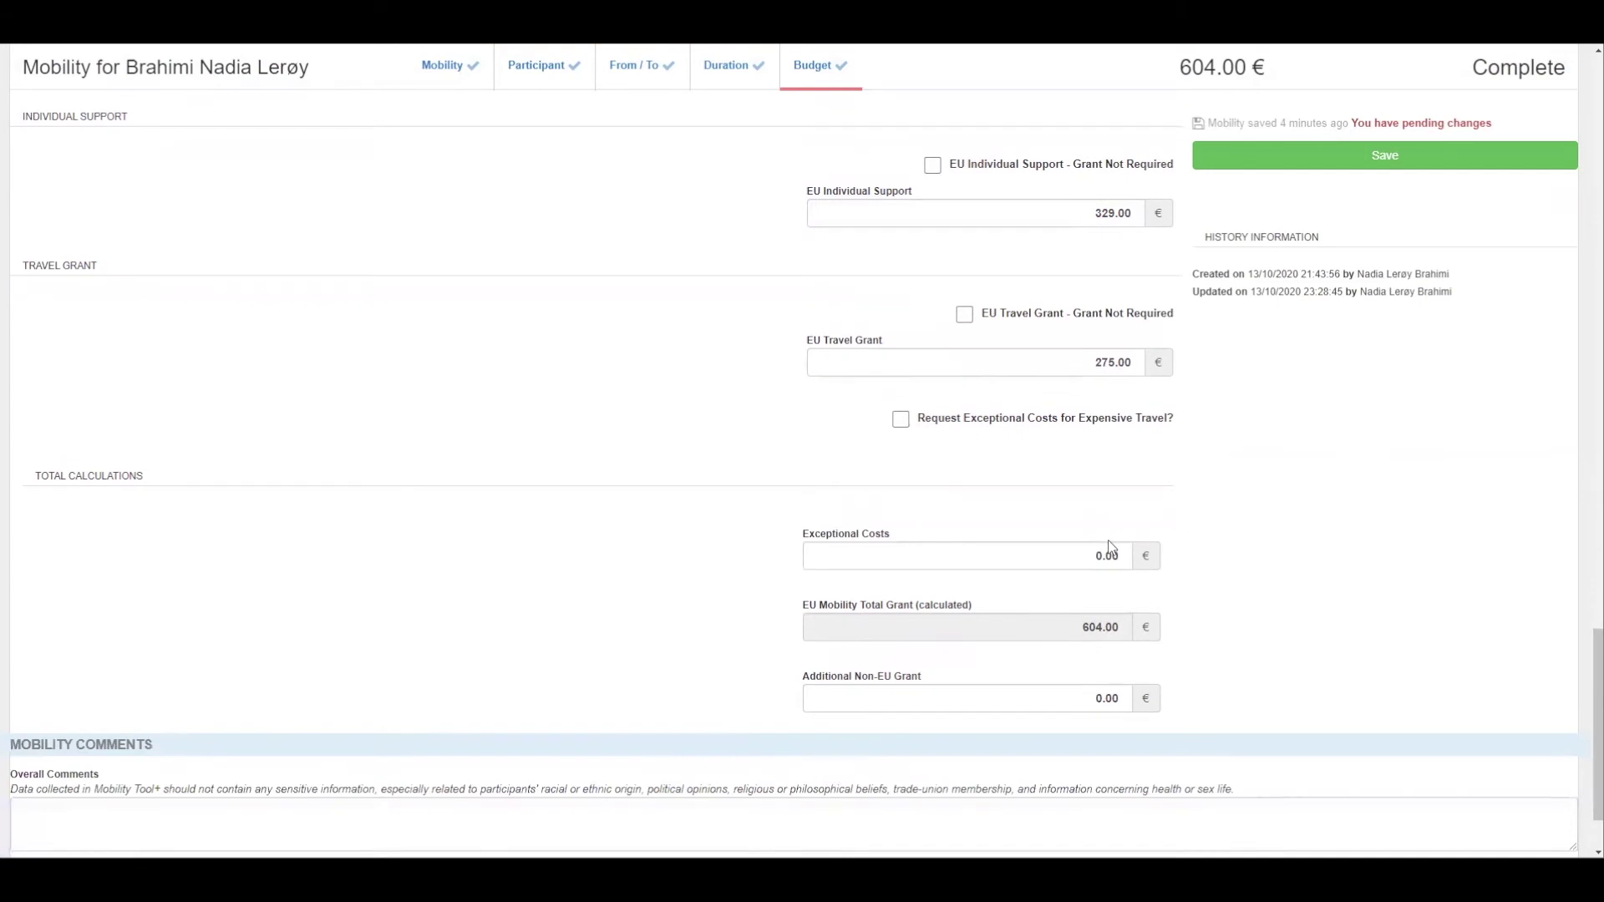
scroll(1086, 548, down, 2)
click(245, 706)
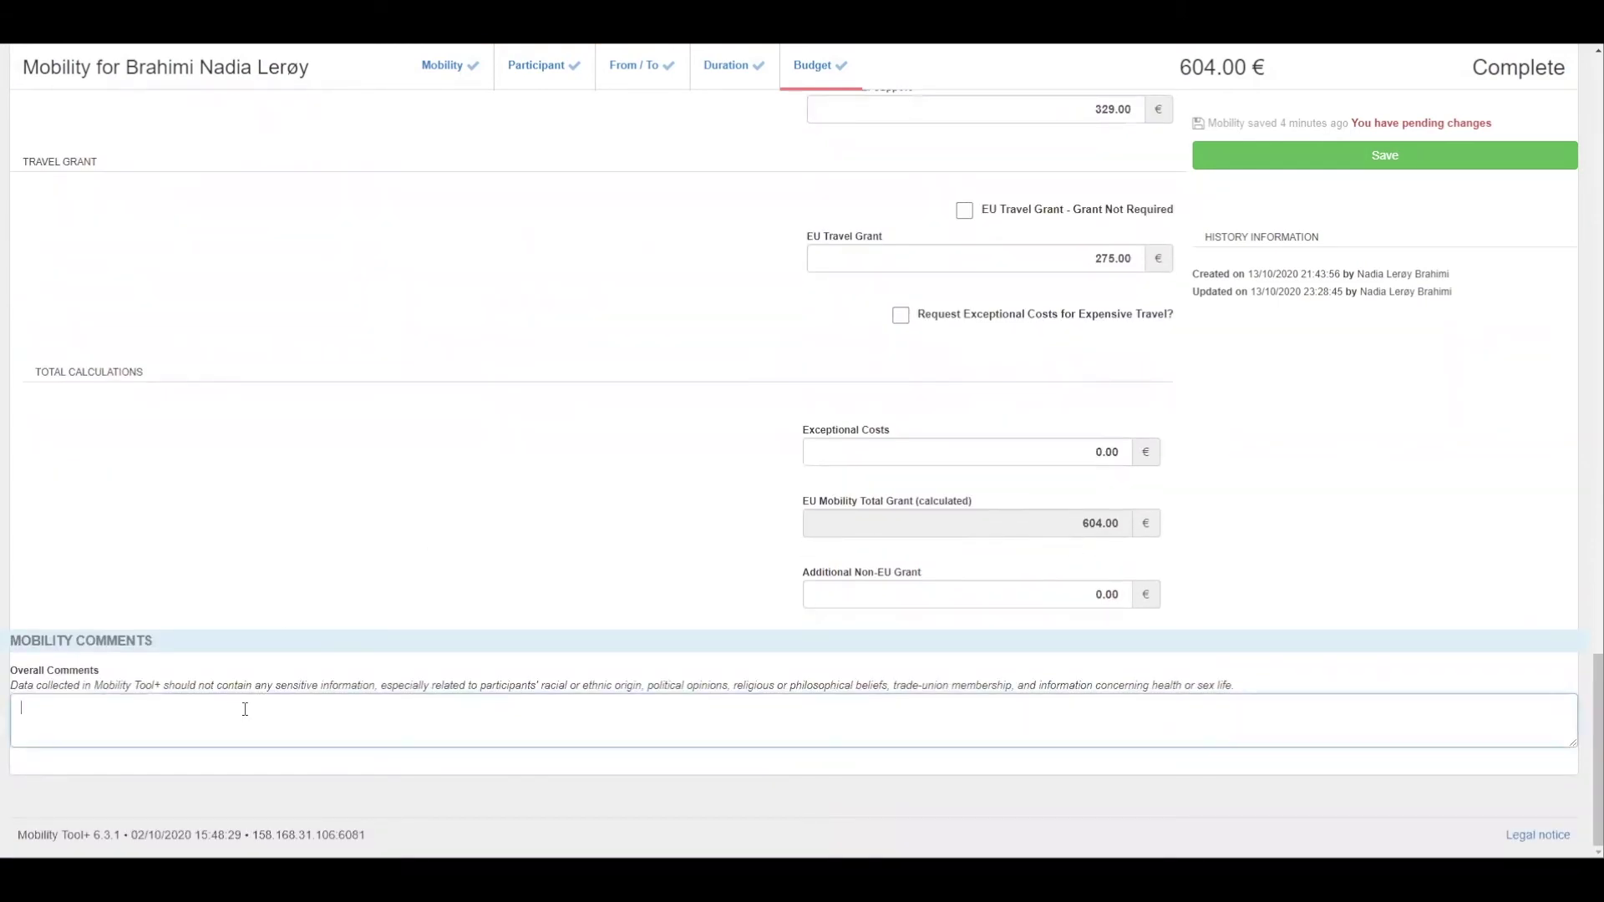
scroll(1120, 175, up, 1)
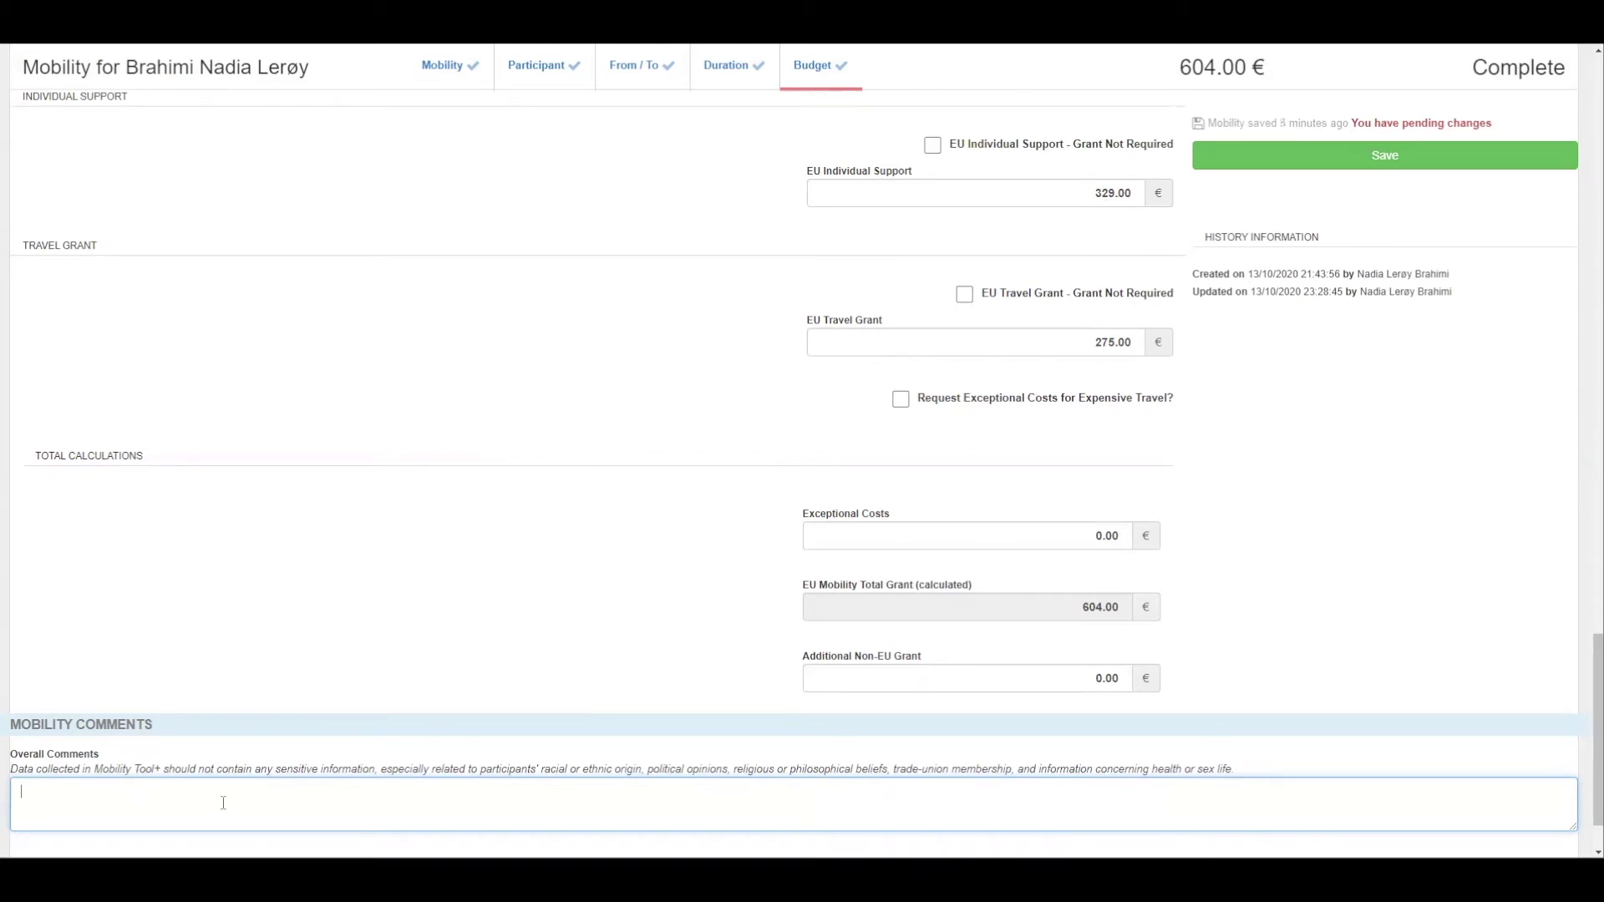
text(329 EUR, hotell som)
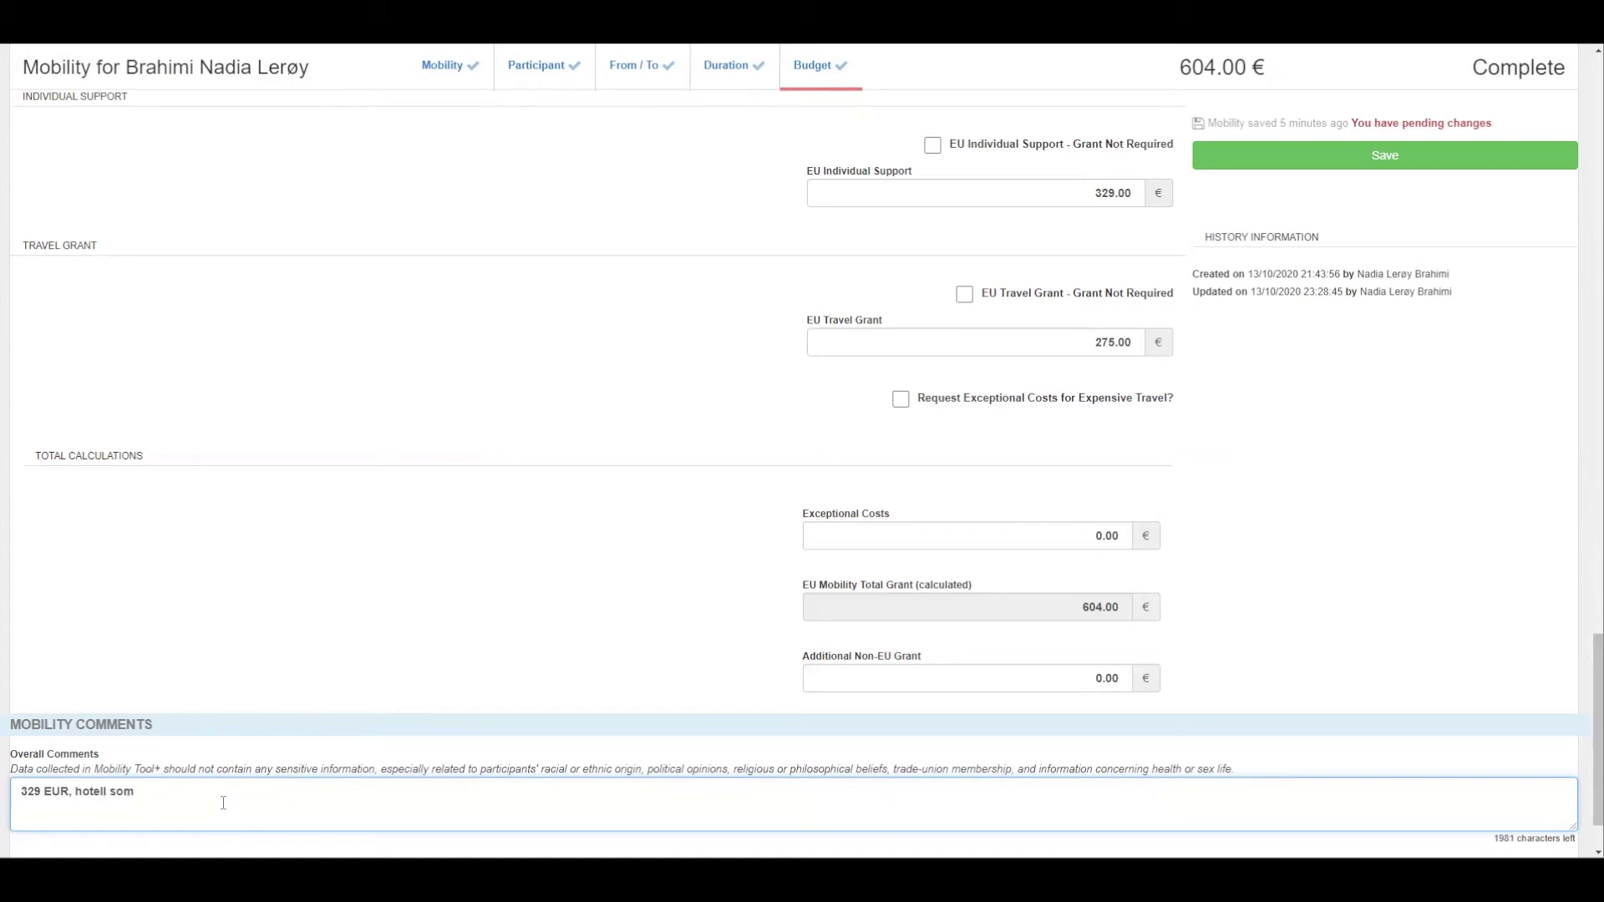
text( var booket og som ikke kunne kanse)
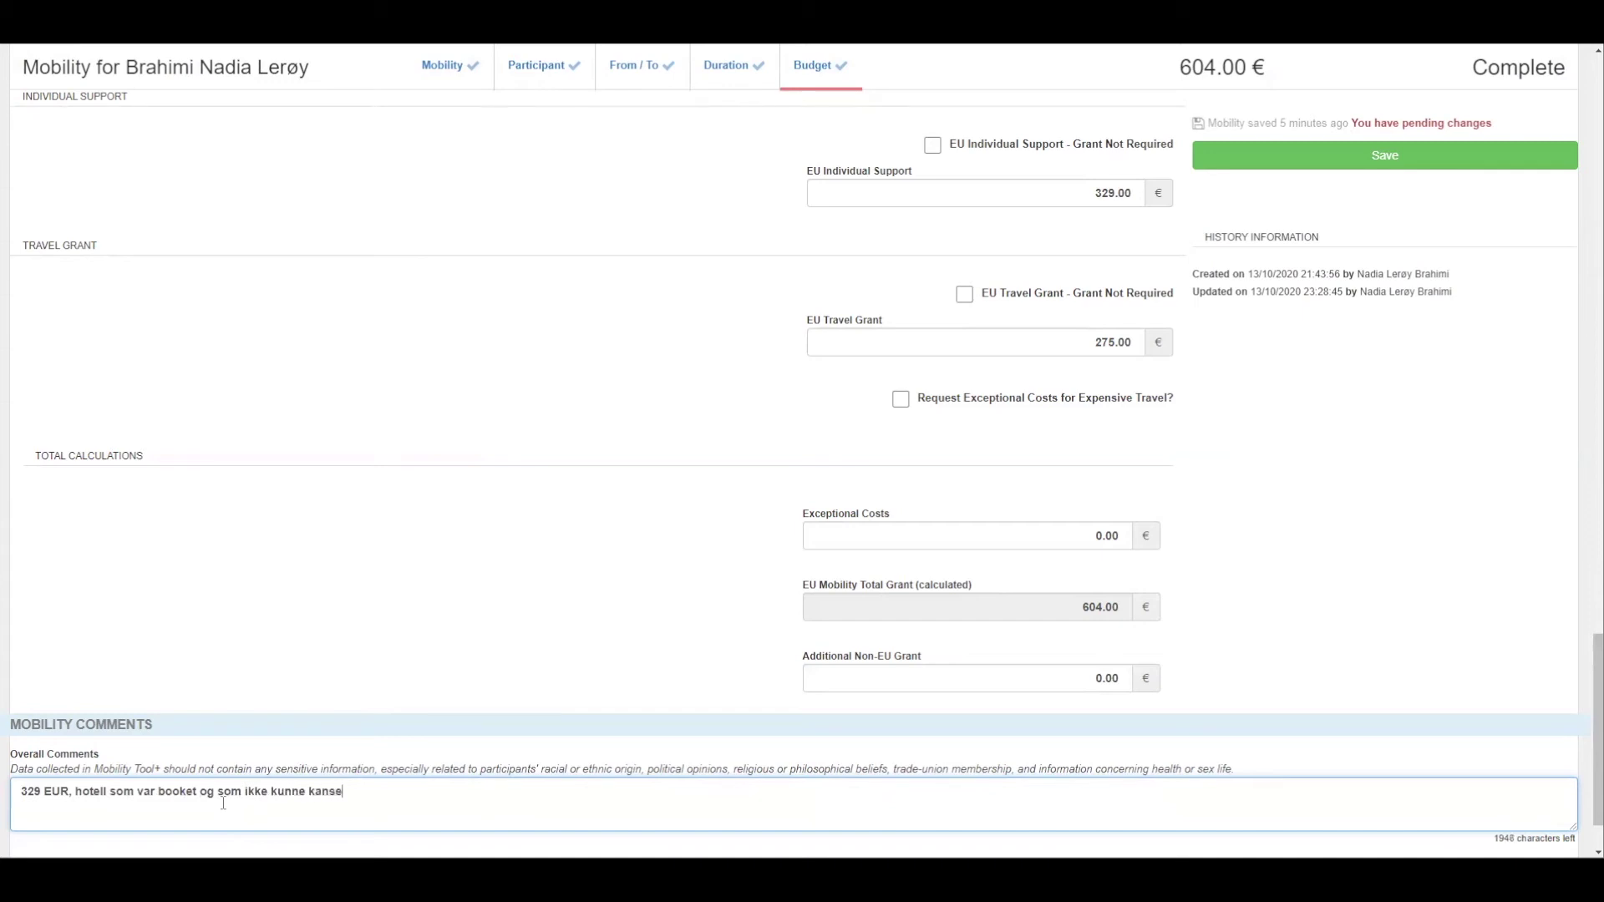
text(lleres)
Save the mobility with Exceptional Costs left as they are and return to the mobilities list
click(1058, 535)
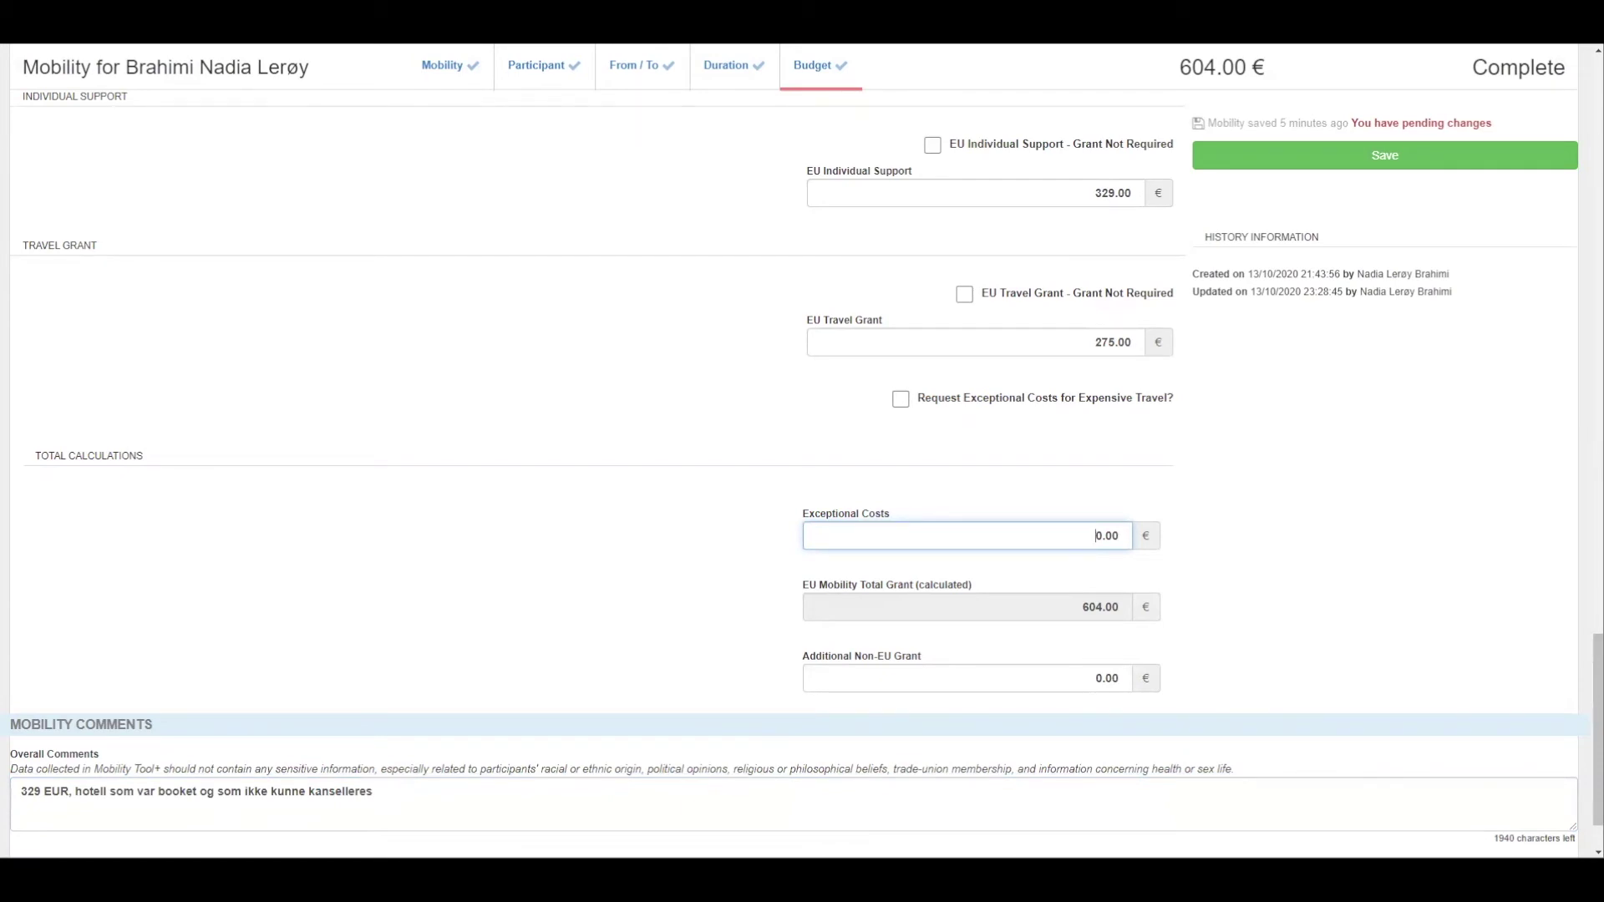
click(1346, 160)
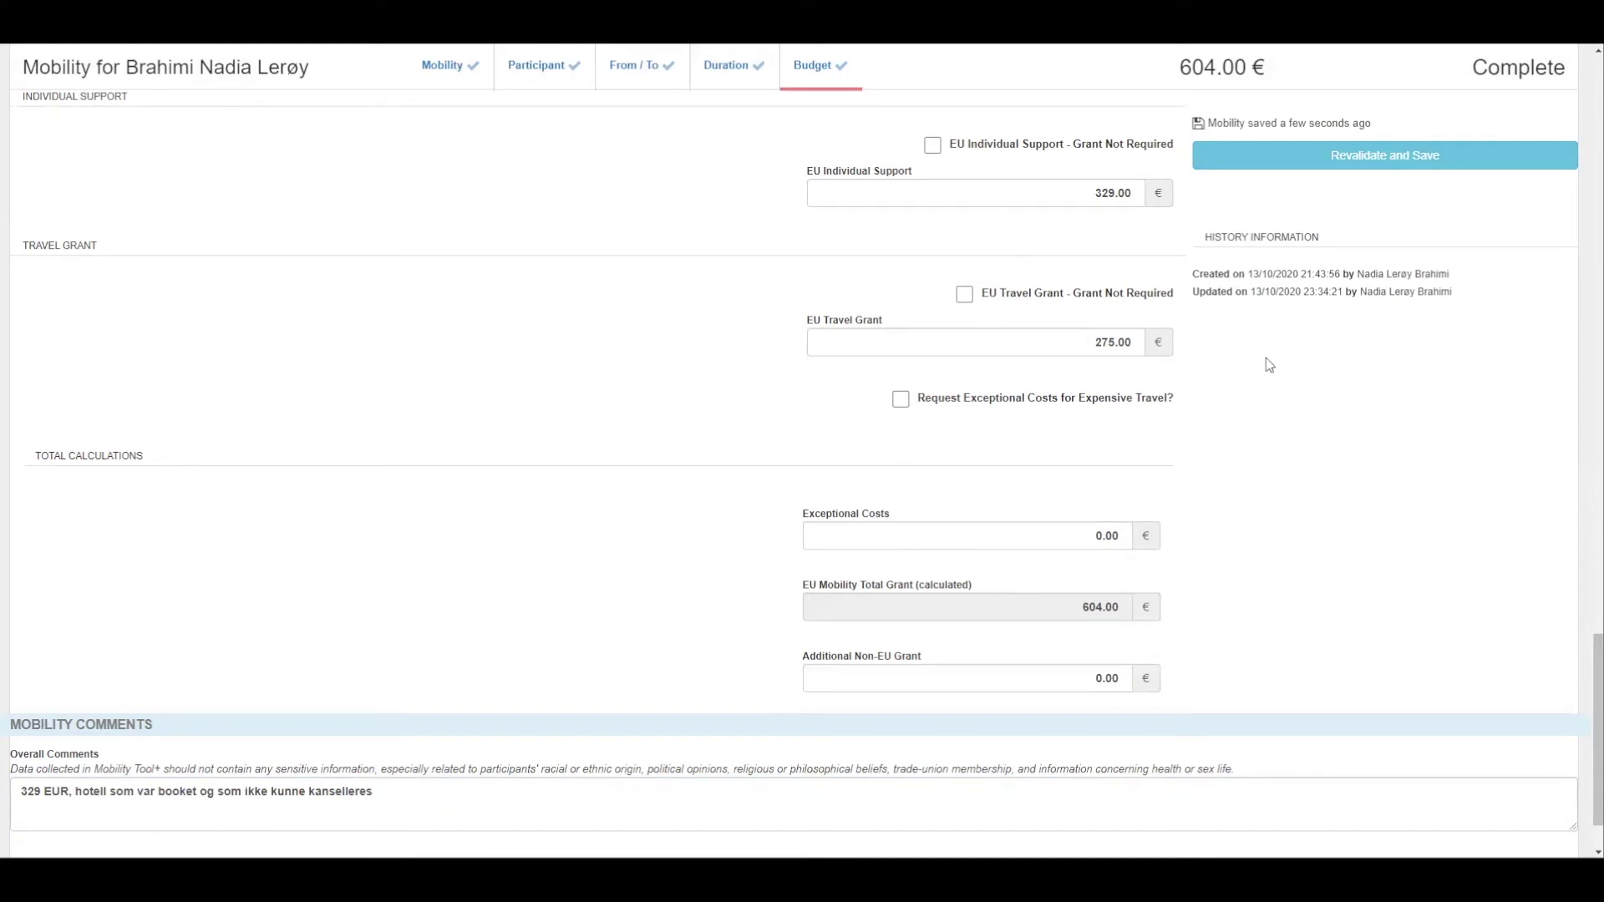
scroll(113, 351, up, 15)
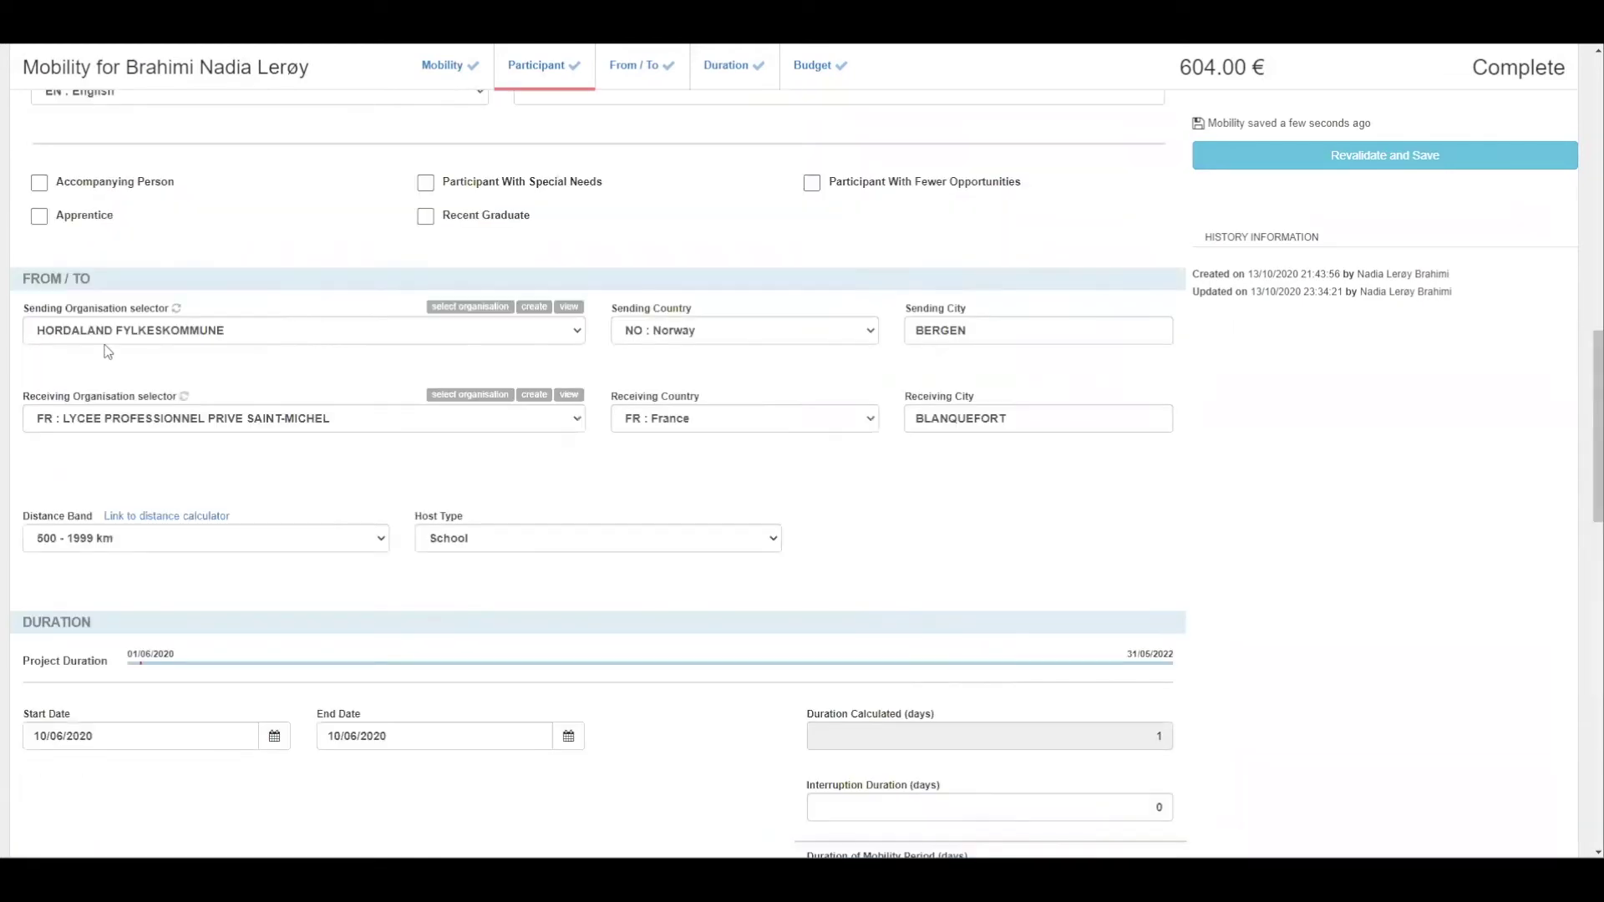
scroll(83, 219, up, 8)
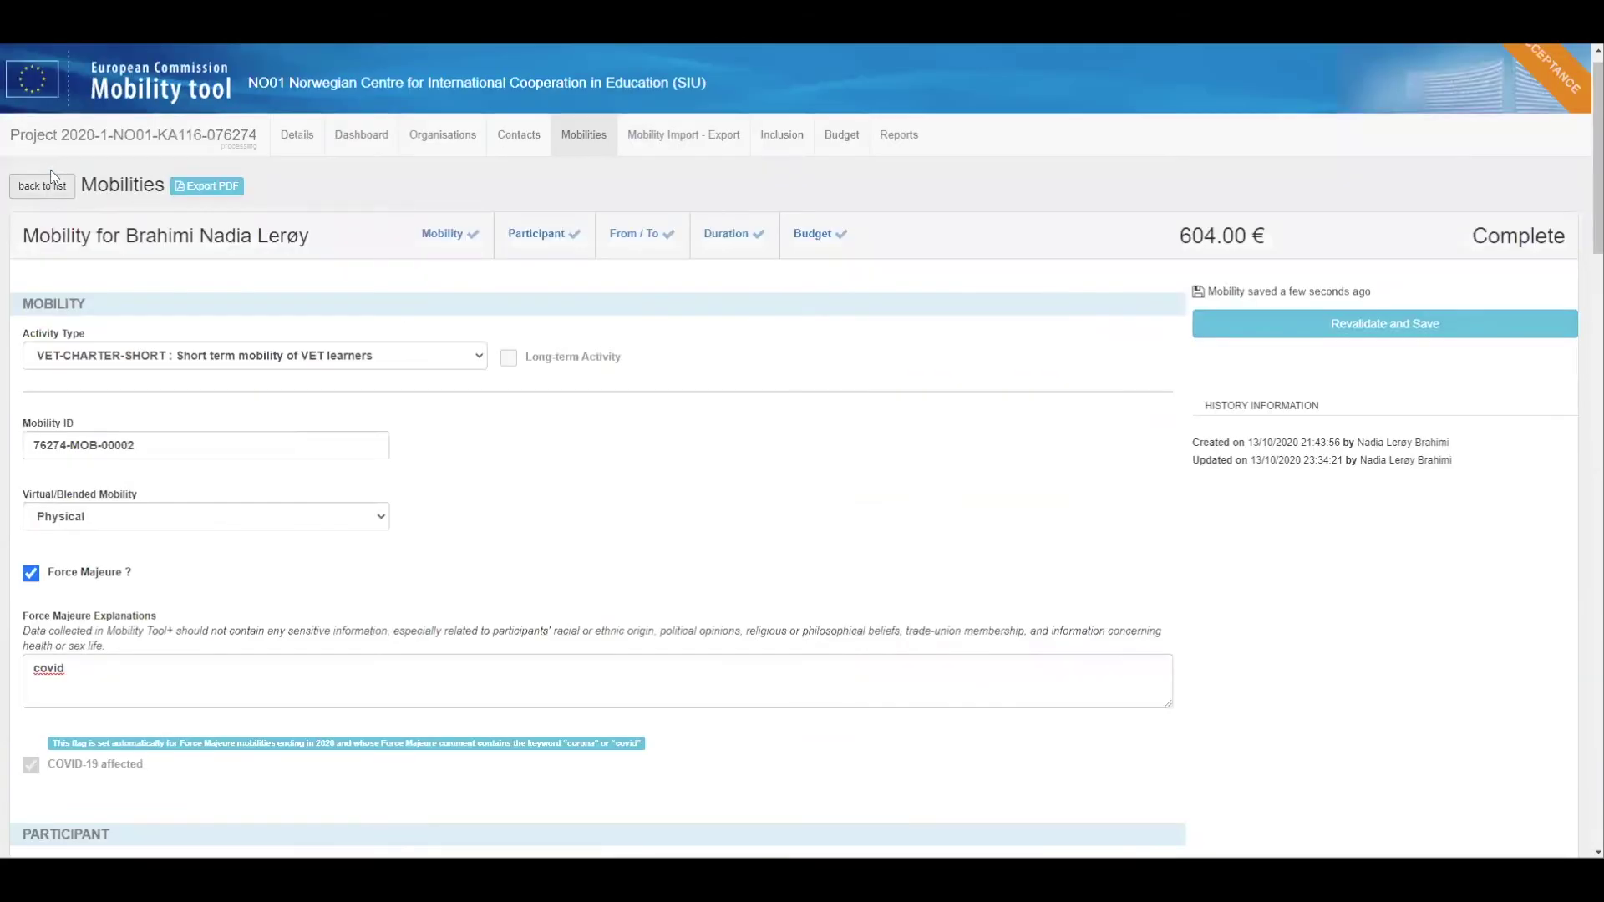
click(50, 178)
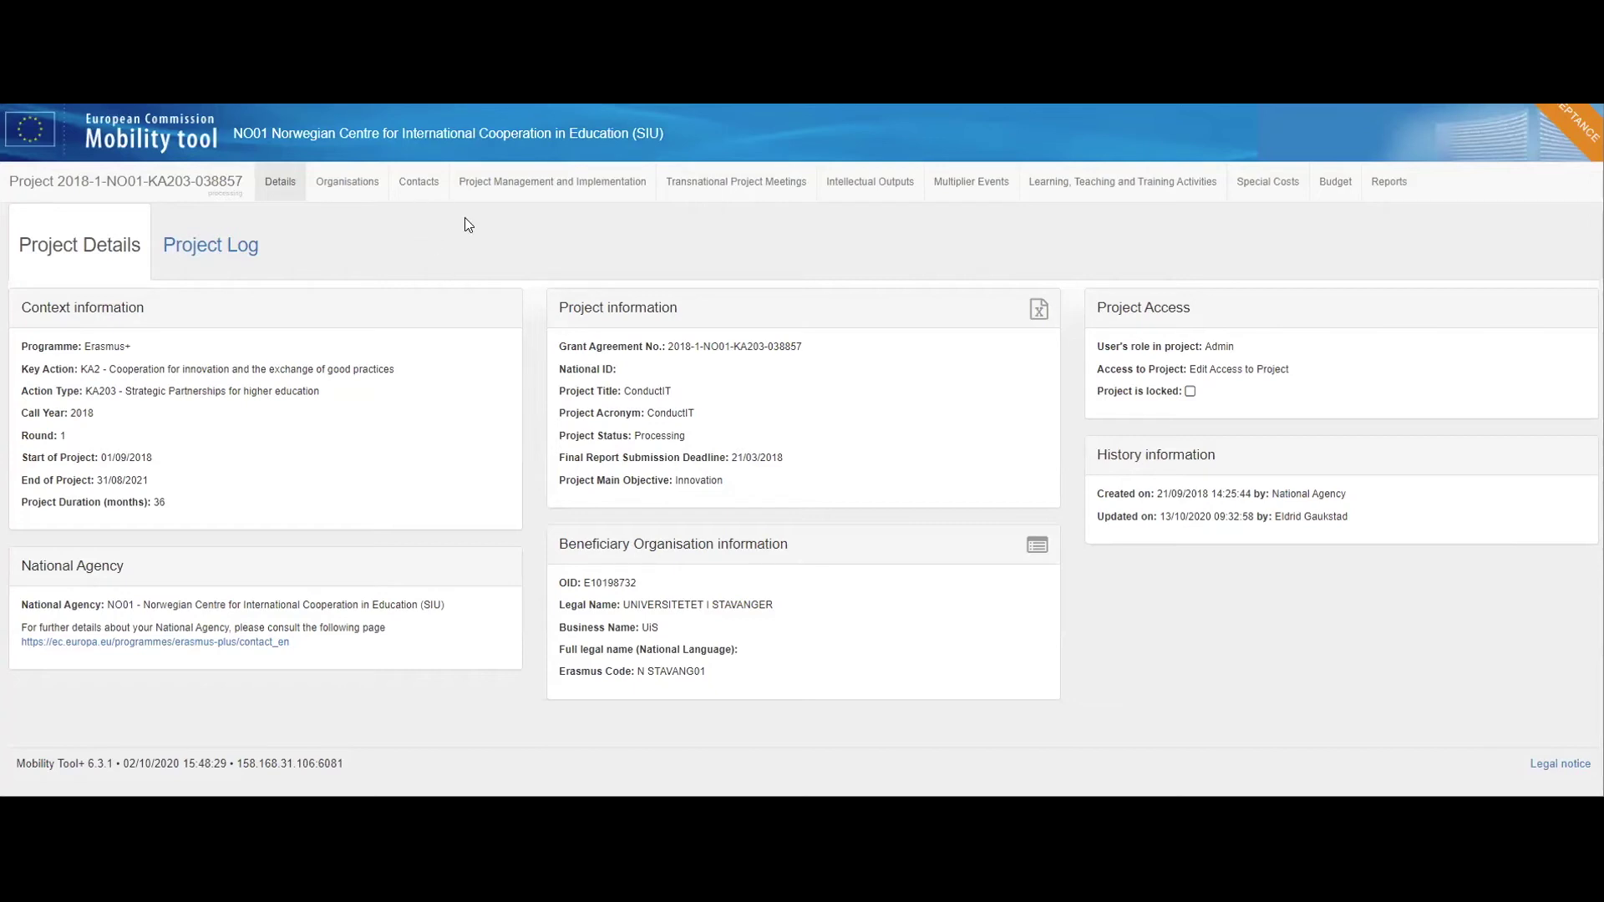
View the KA203 project's management and implementation amounts and open the transnational meeting "Prosjektmøte som ble påvirket av covid-19" for editing
click(615, 206)
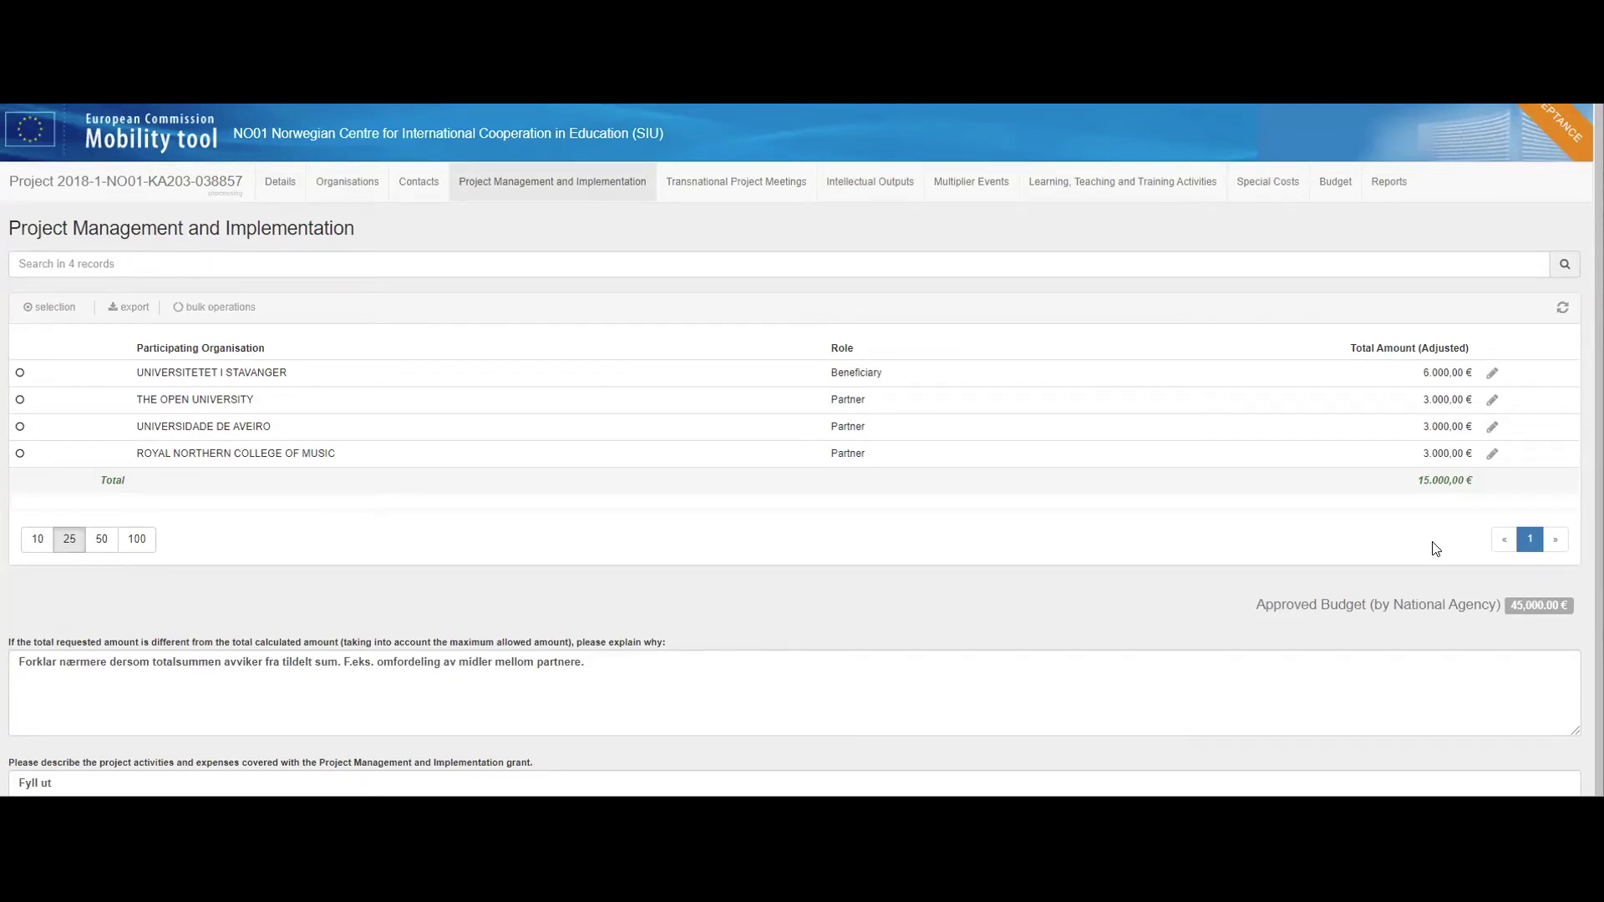
click(696, 193)
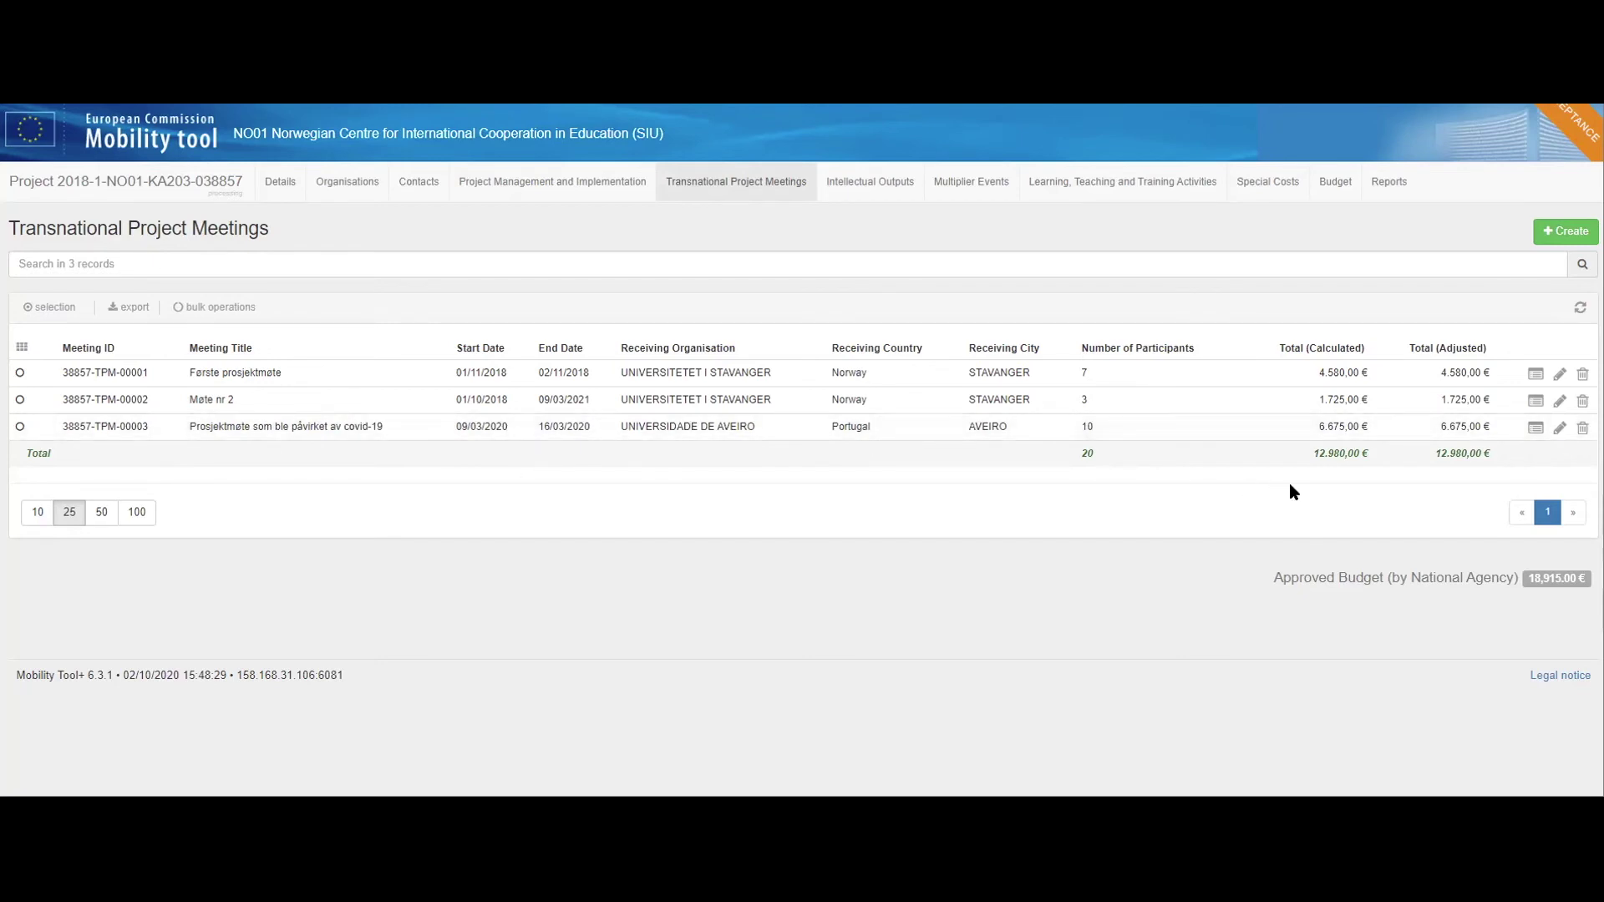
click(1559, 429)
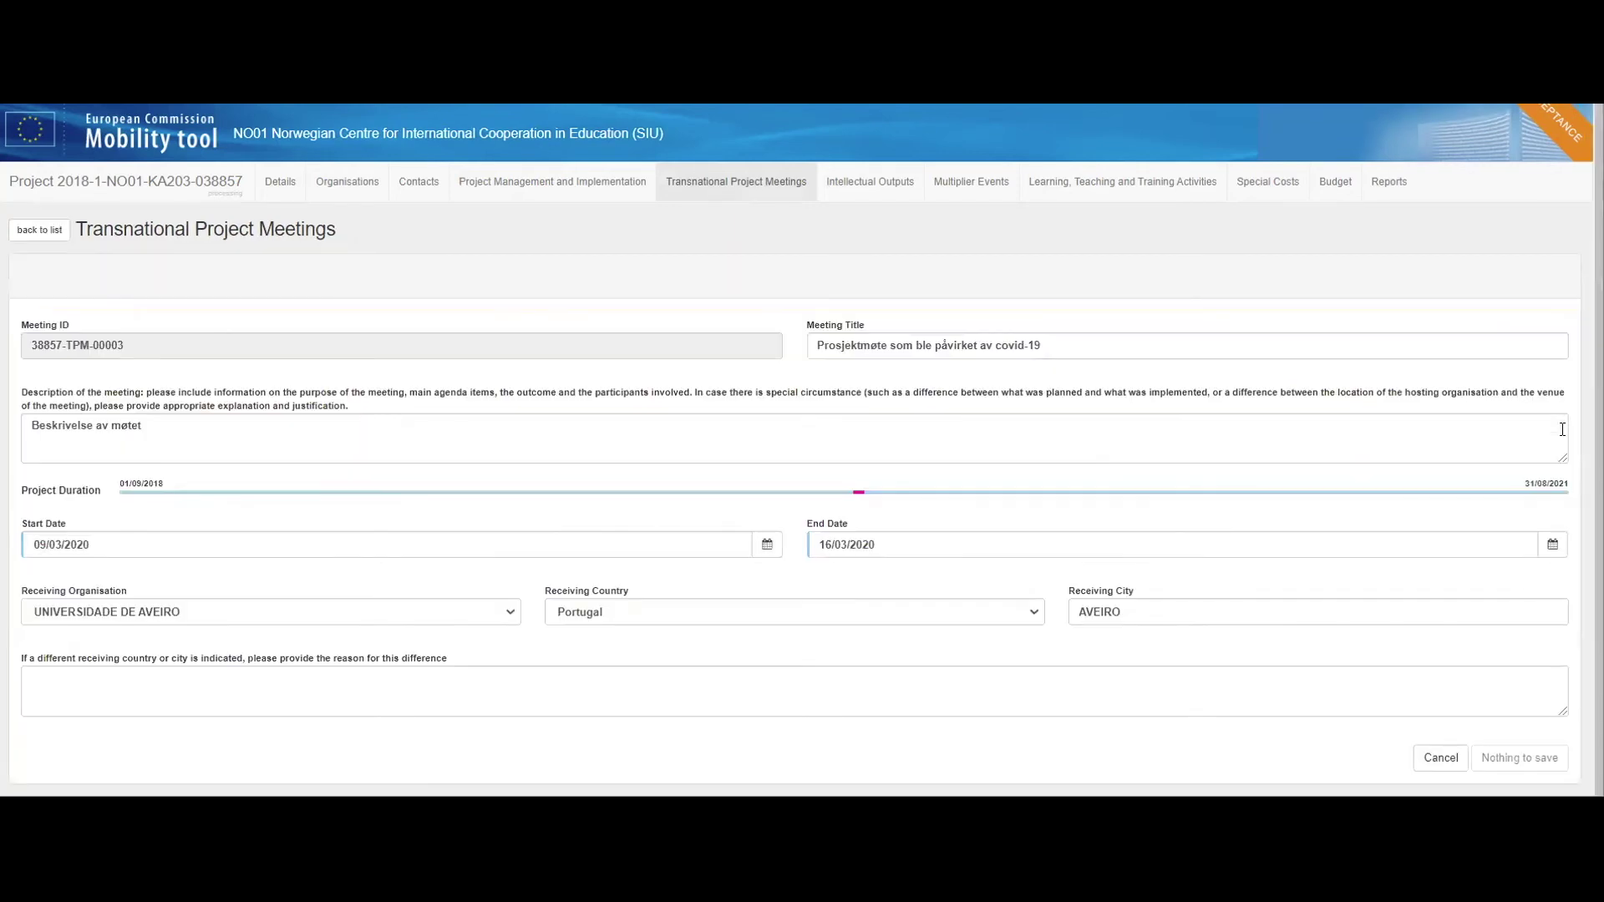
Create and save an entry for 5 participants from UNIVERSITETET I STAVANGER, distance band 100 - 1999 km, marked Force Majeure with the explanation "corona"
scroll(1521, 429, down, 2)
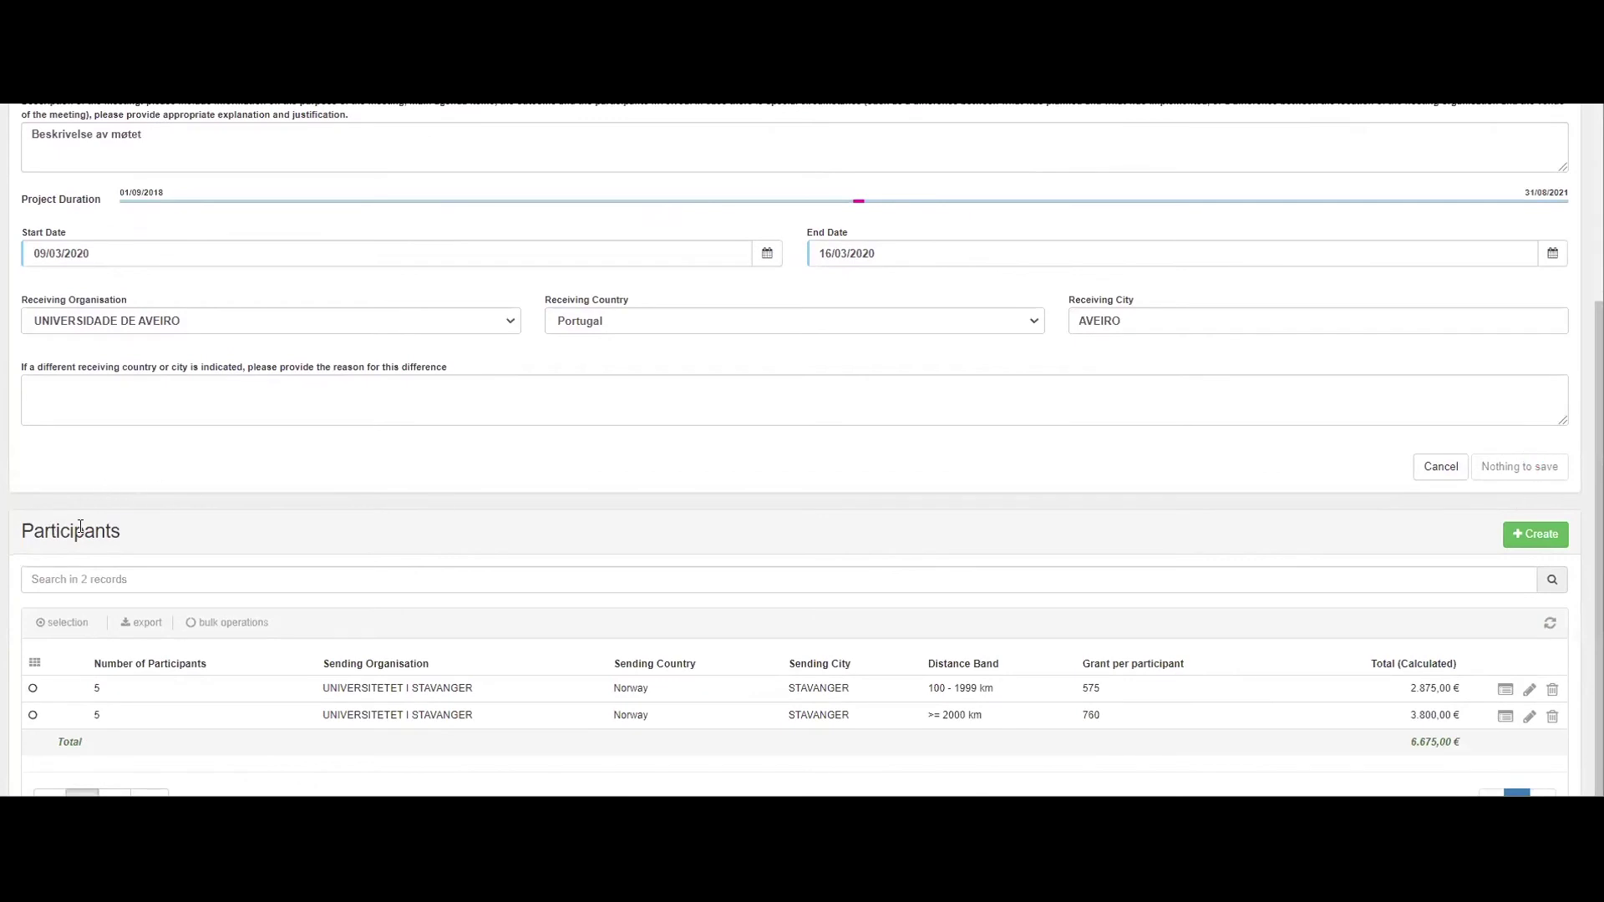
click(1537, 537)
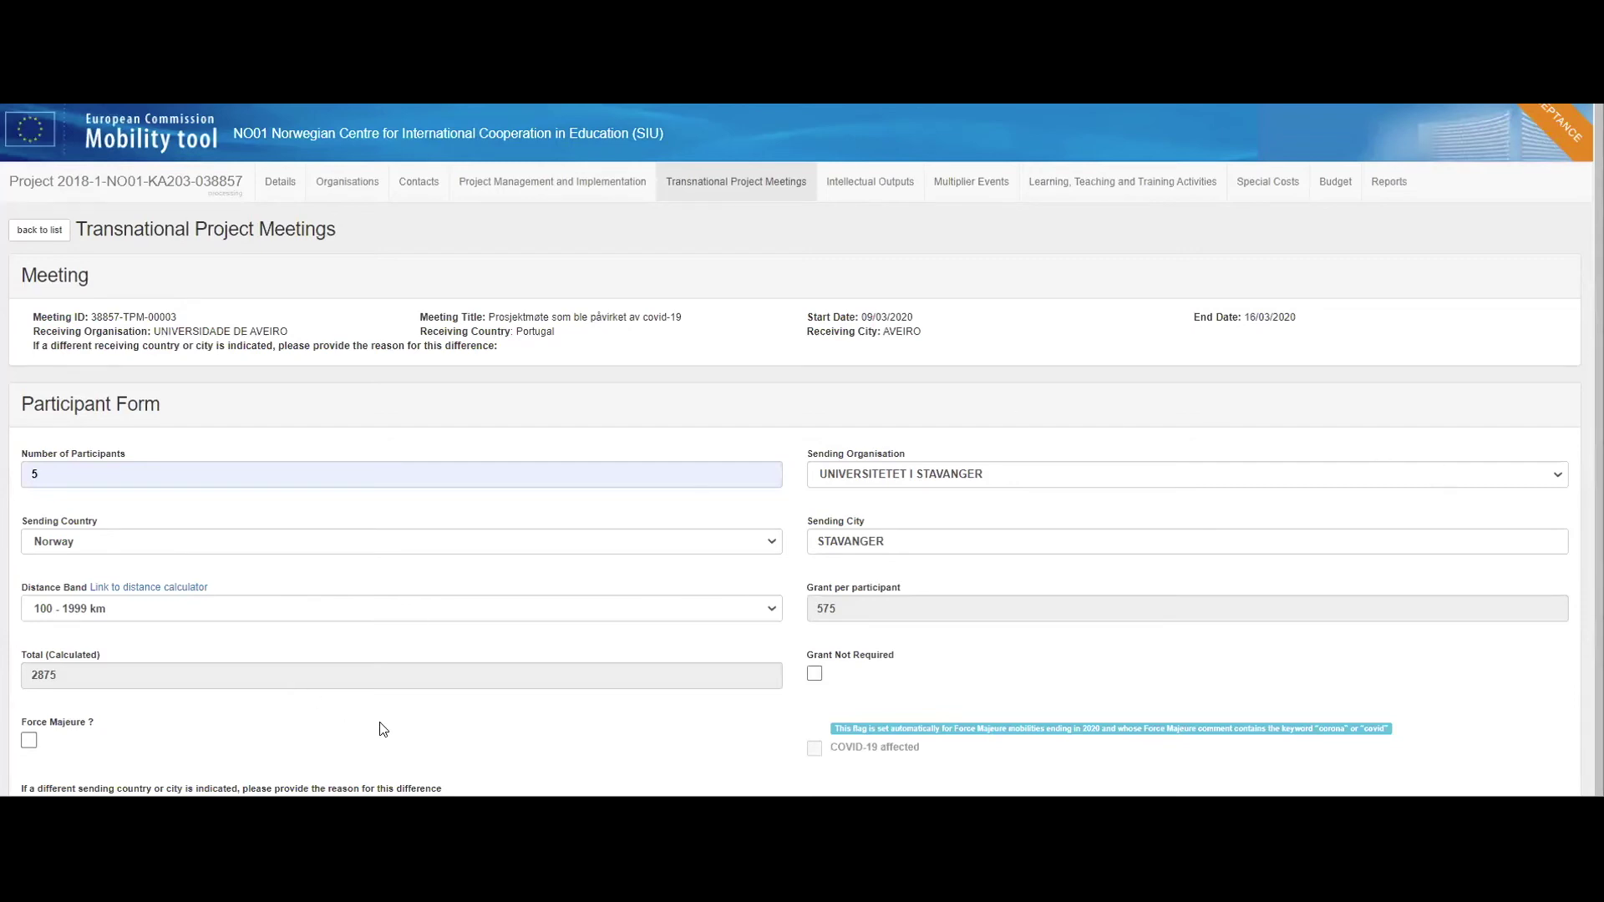
click(30, 746)
scroll(315, 698, down, 2)
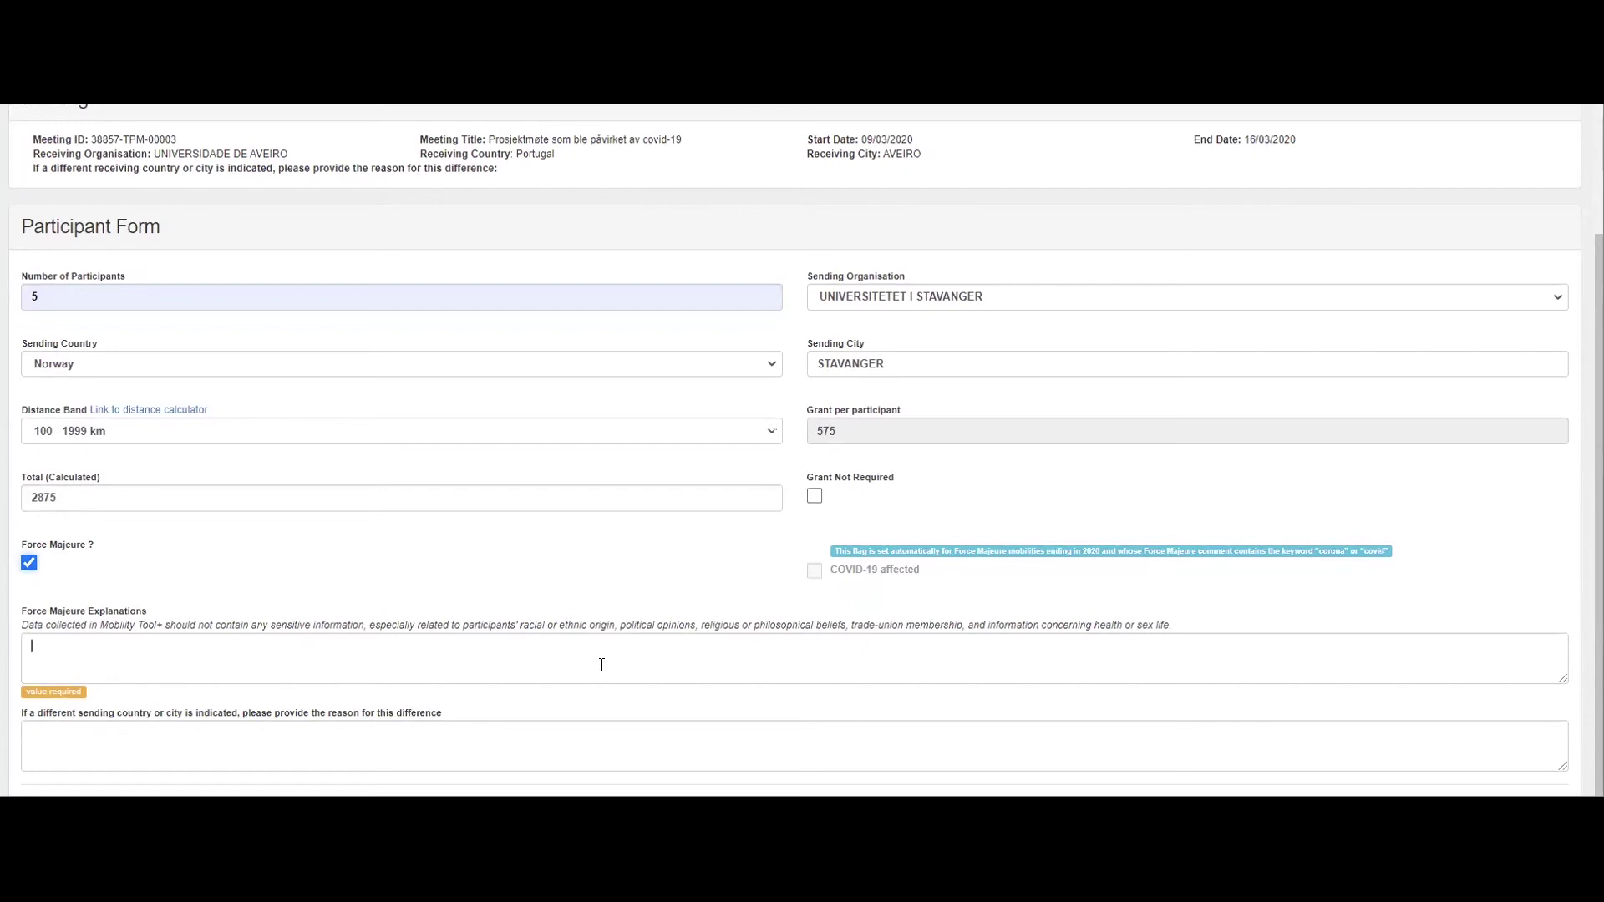
text(corna)
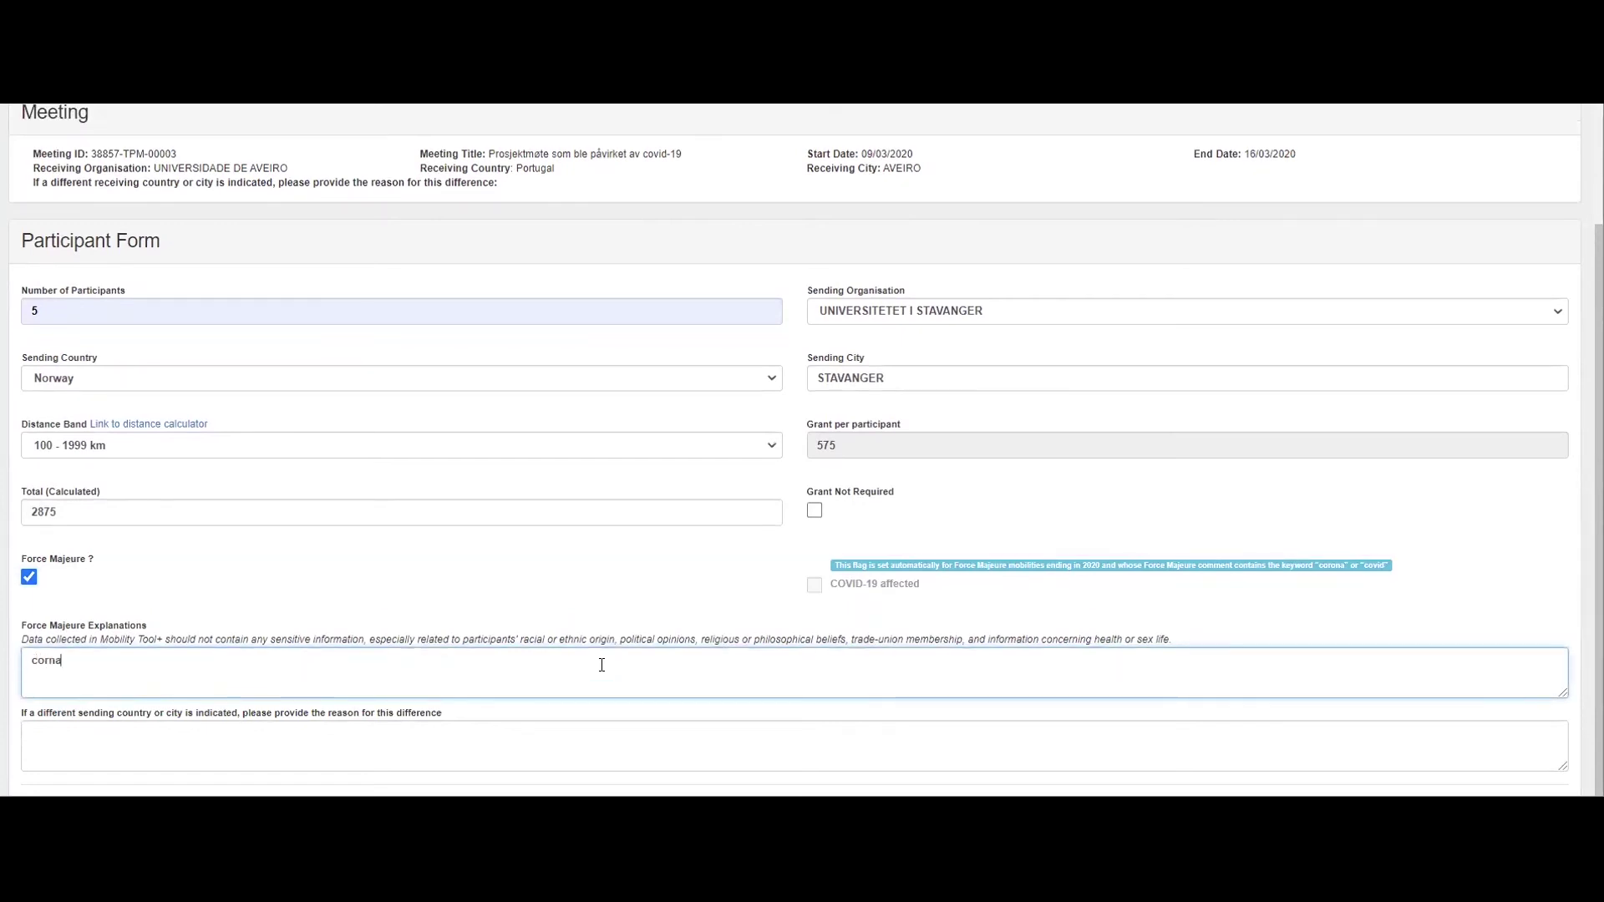
key(BackSpace)
key(BackSpace)
text(ona)
click(689, 558)
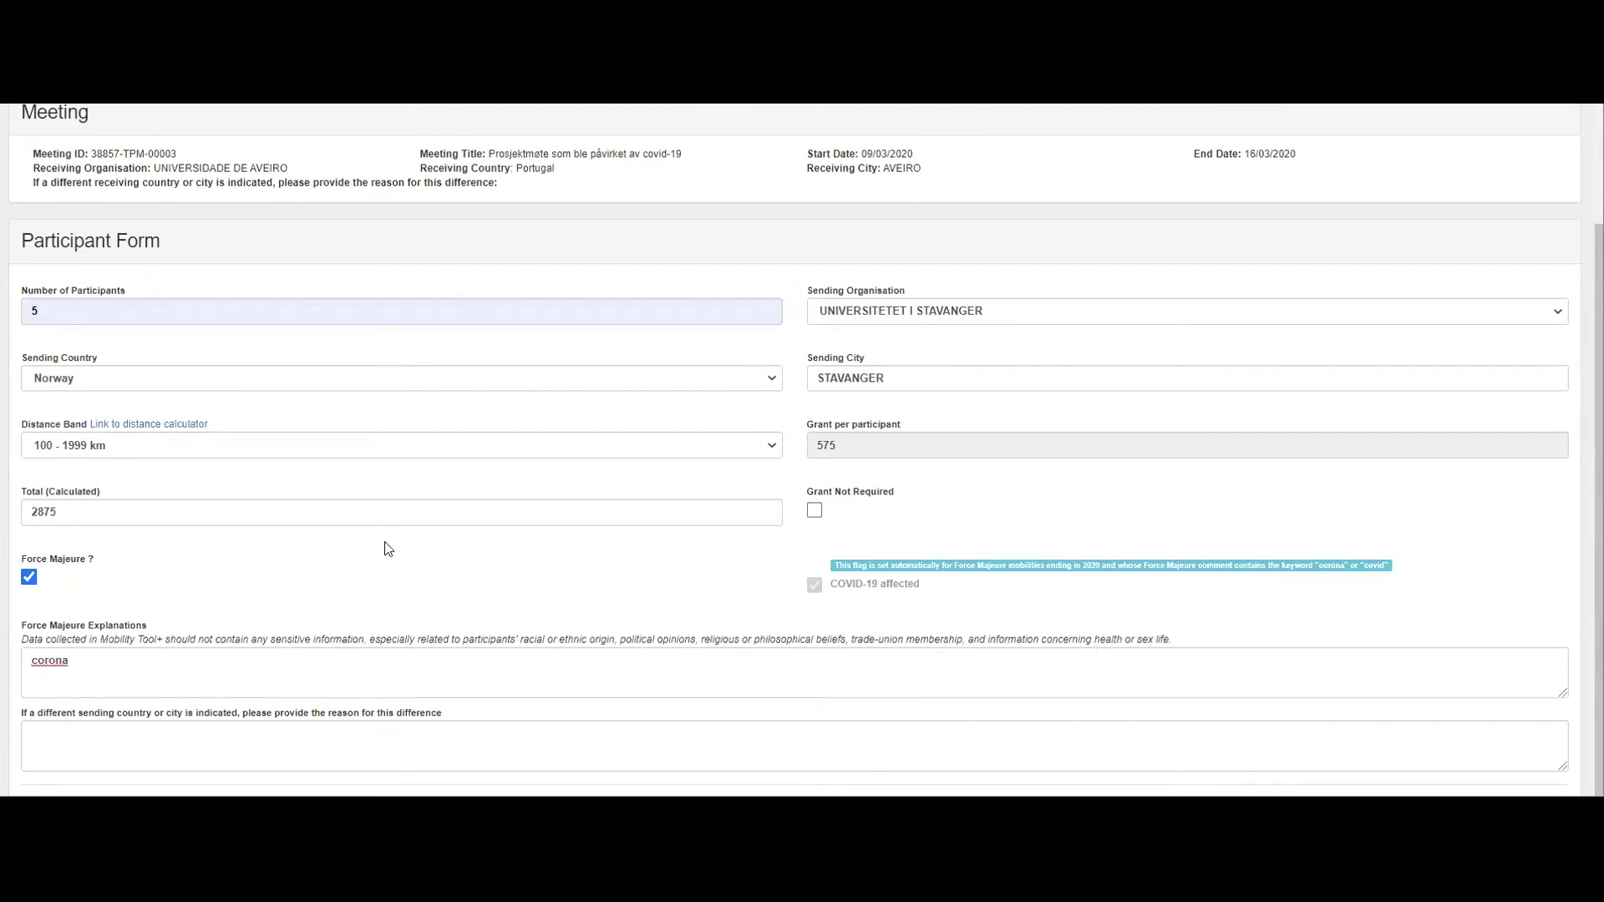
double_click(45, 514)
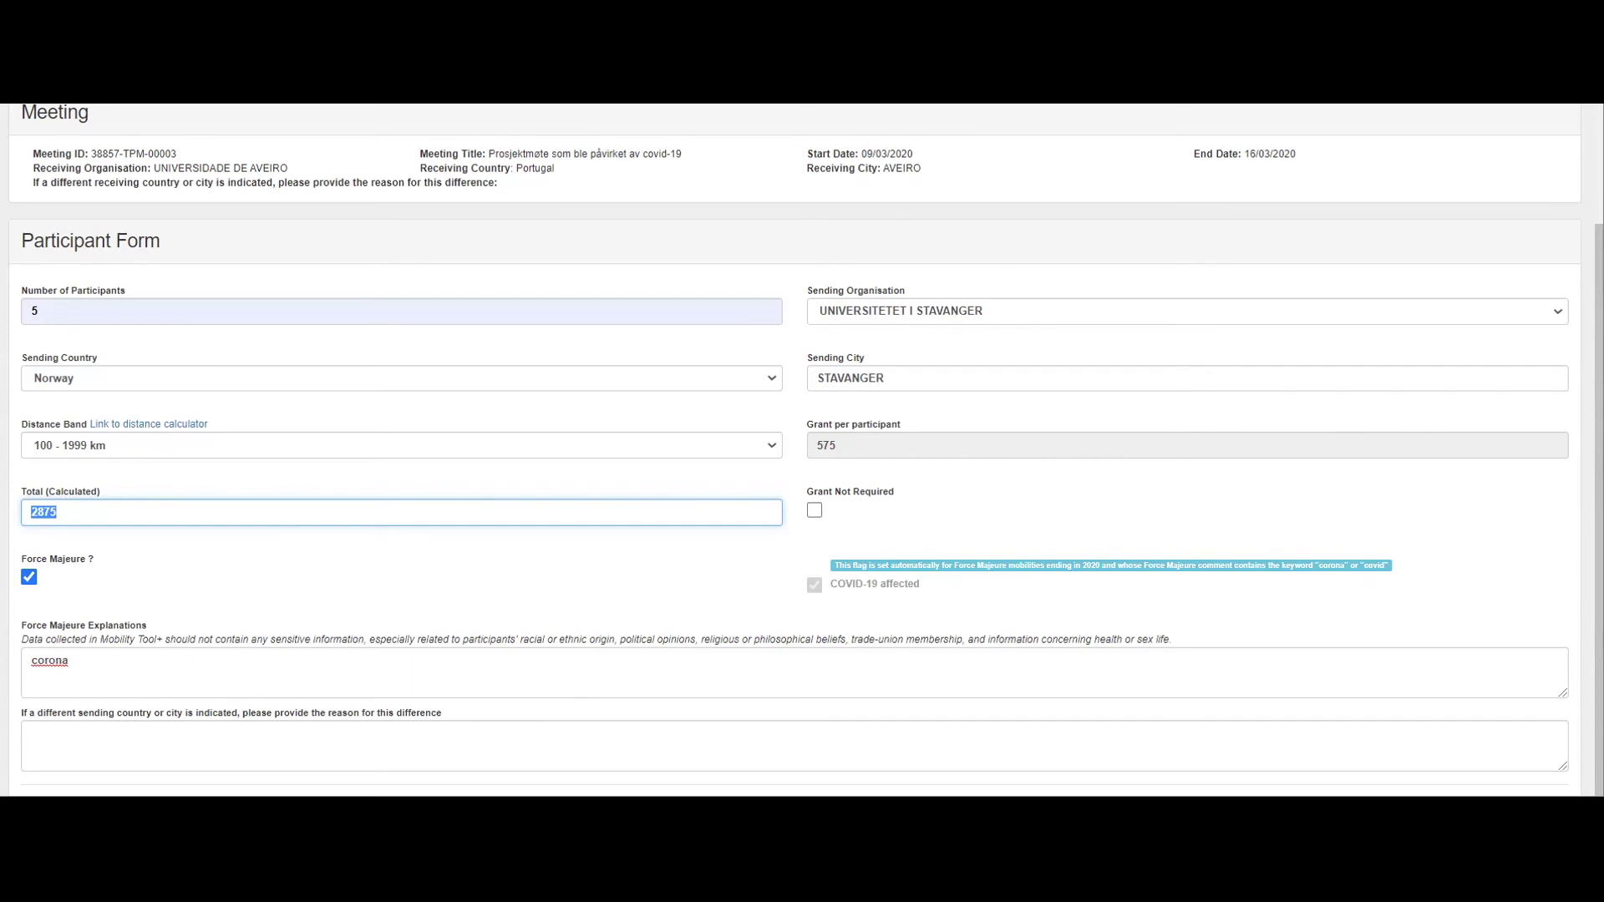
click(1494, 548)
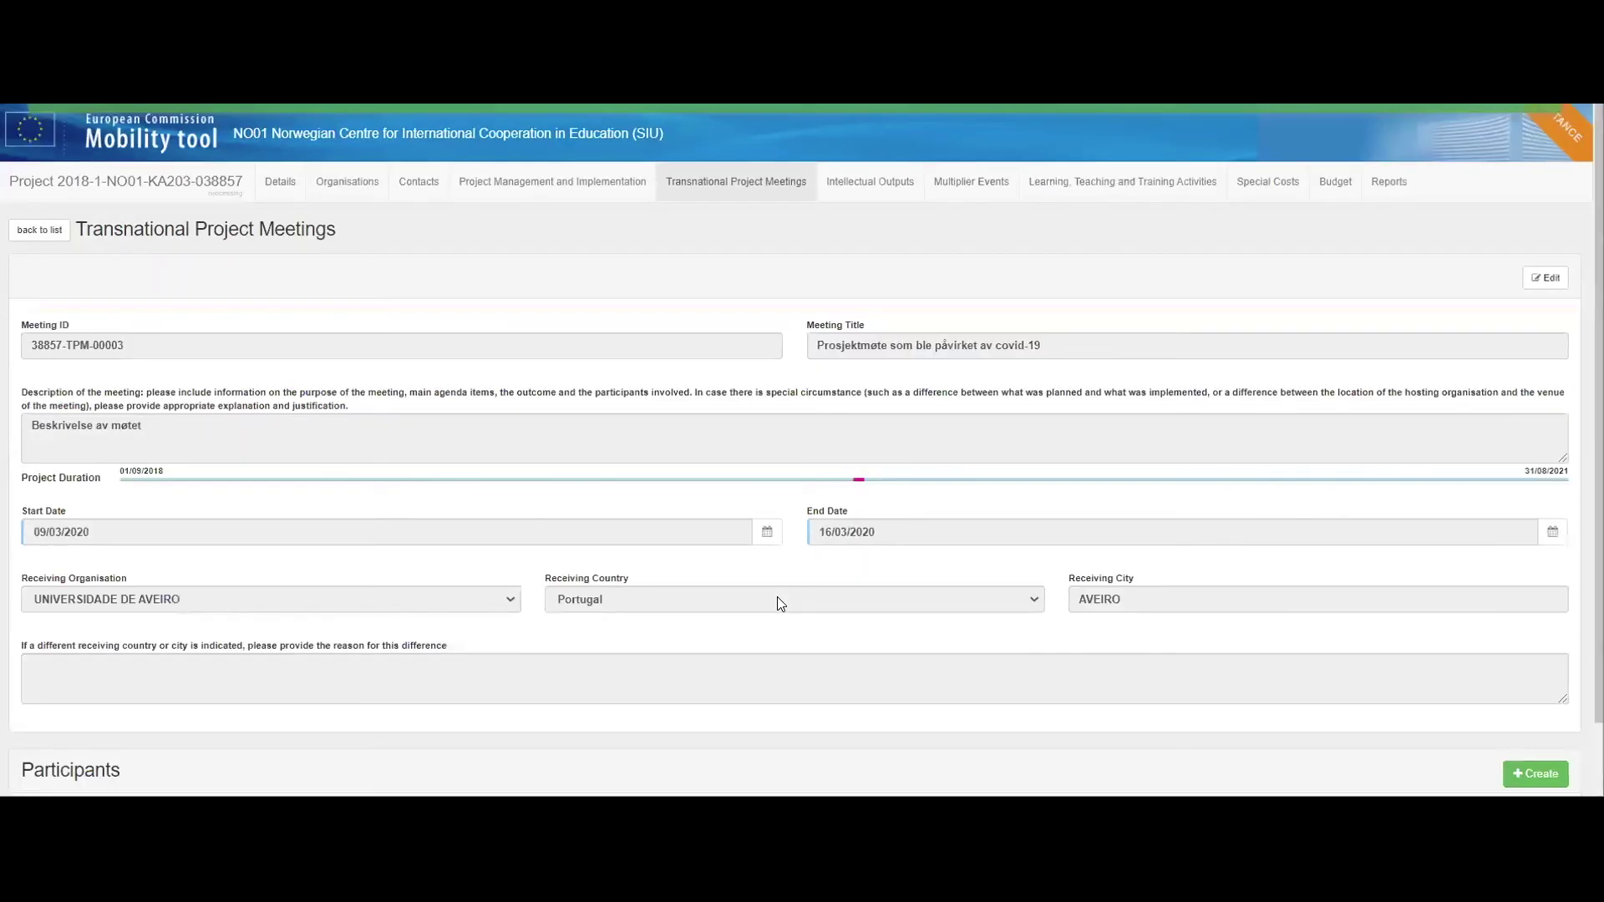
Add the COVID-19 affected column to the meeting's participants list and finish the column selection
scroll(777, 596, down, 3)
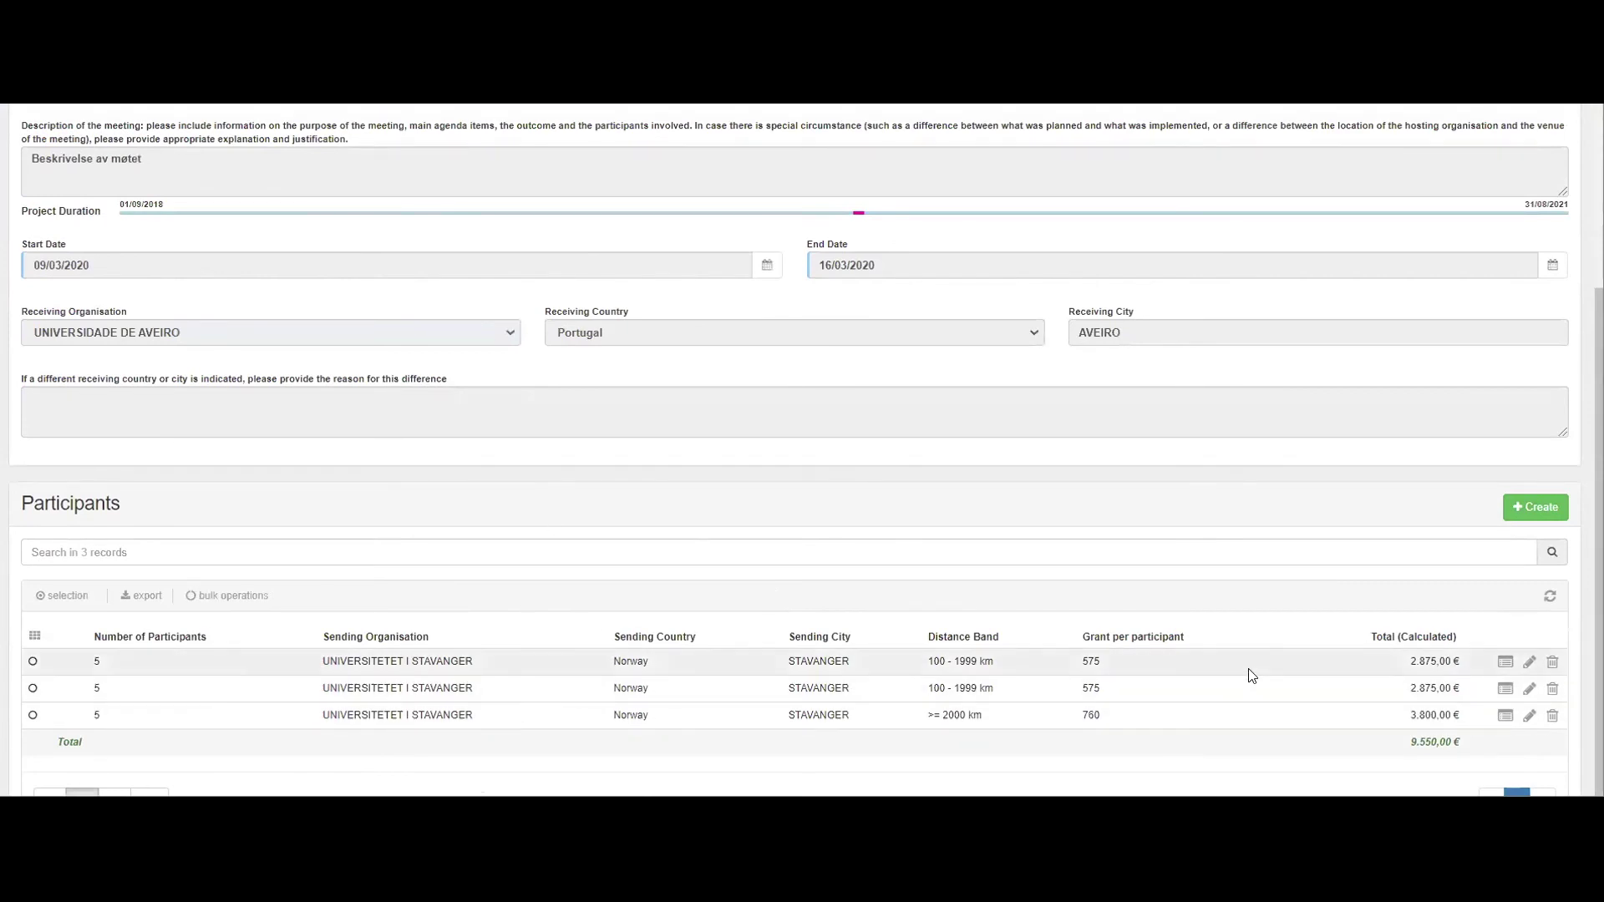
click(35, 639)
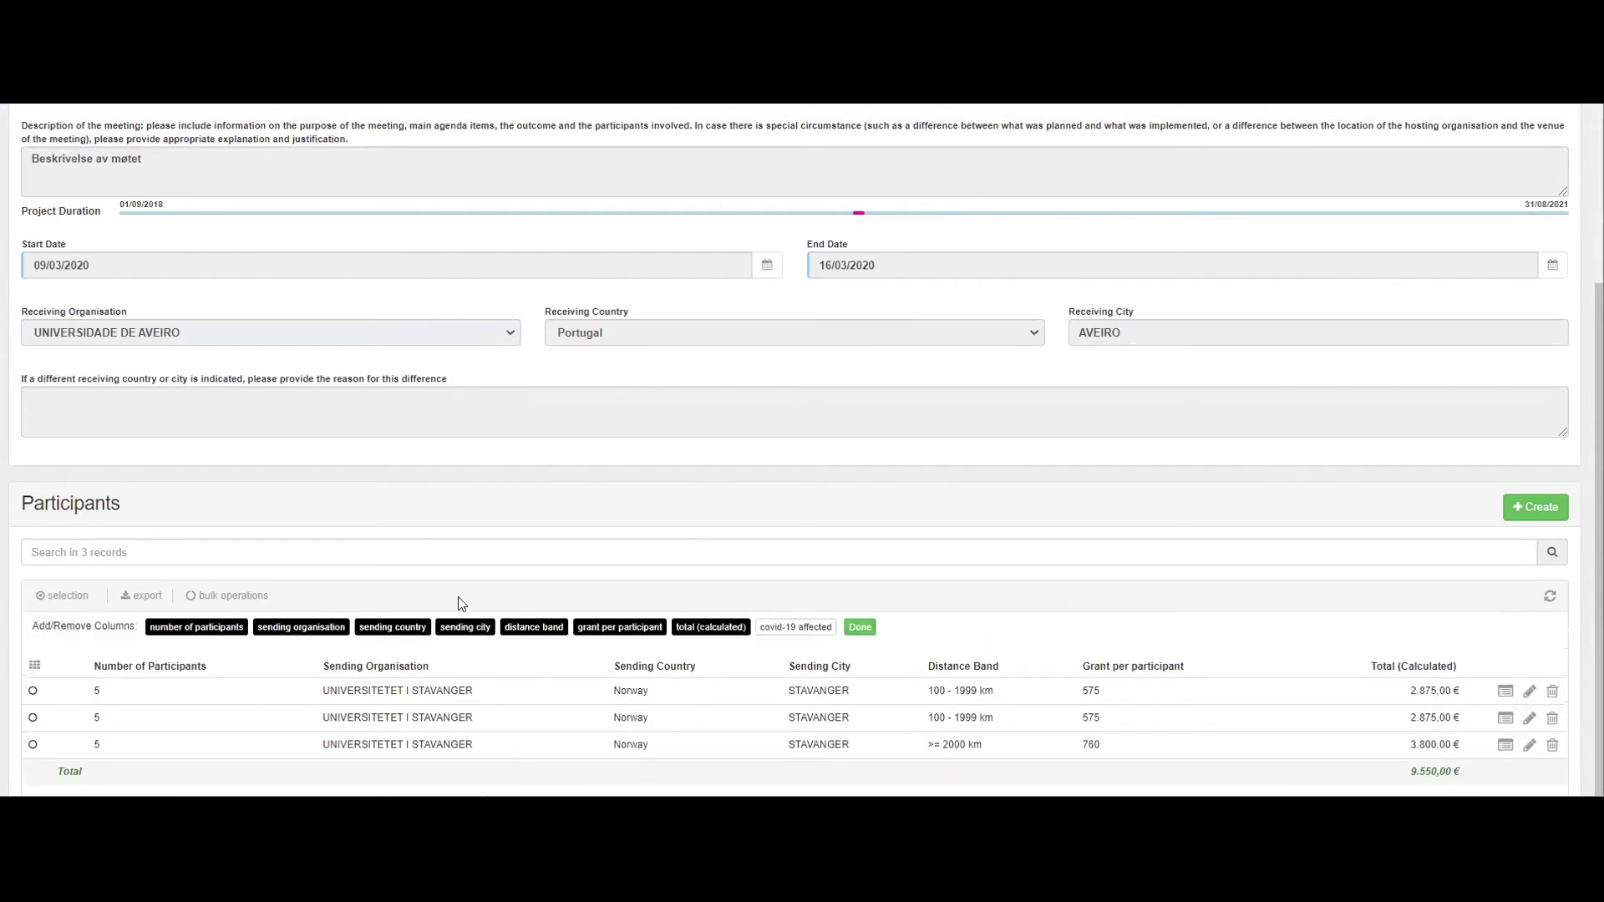
click(798, 627)
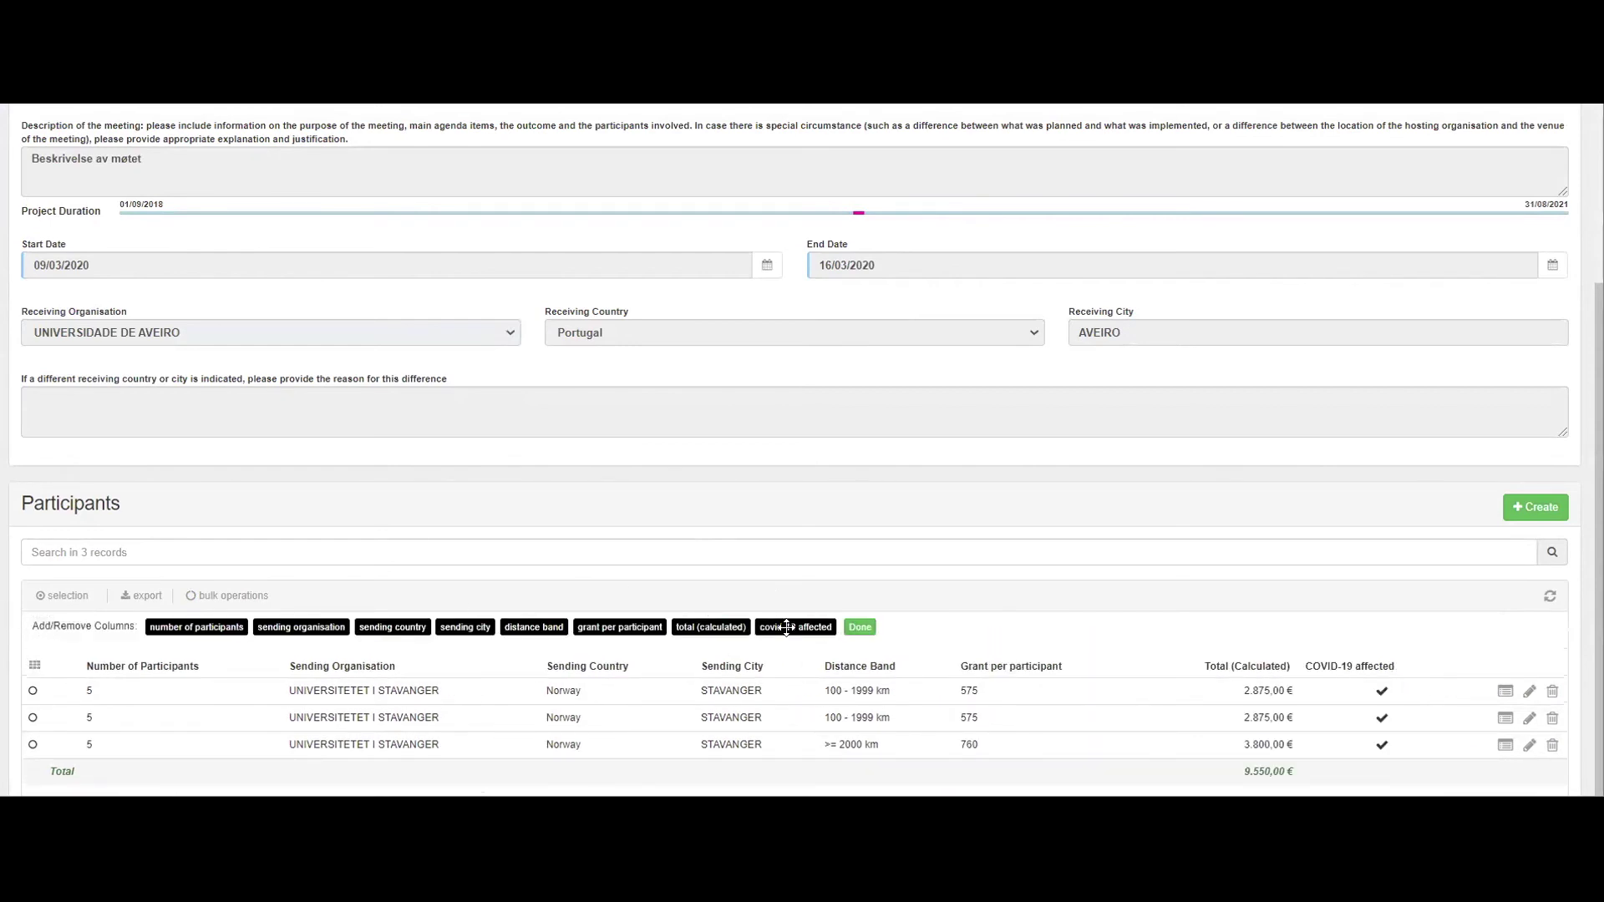
click(866, 627)
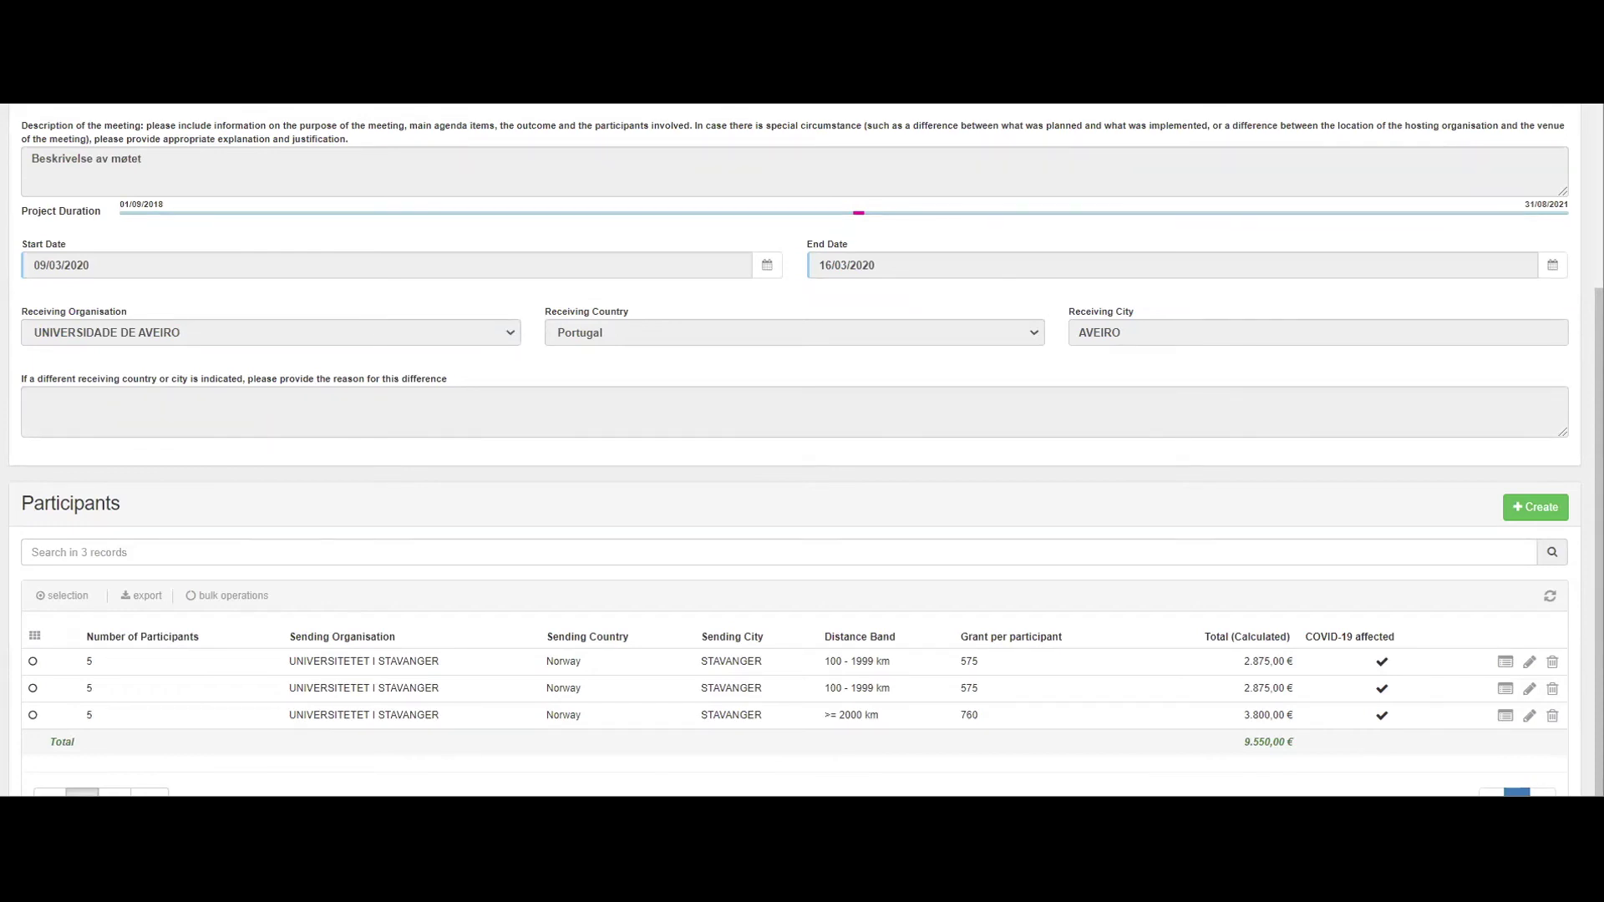
Open intellectual output O2, "Courses in conducting, in which the MOOC is a subset.", for editing and change its start date to 01/09/2020
scroll(1213, 645, up, 3)
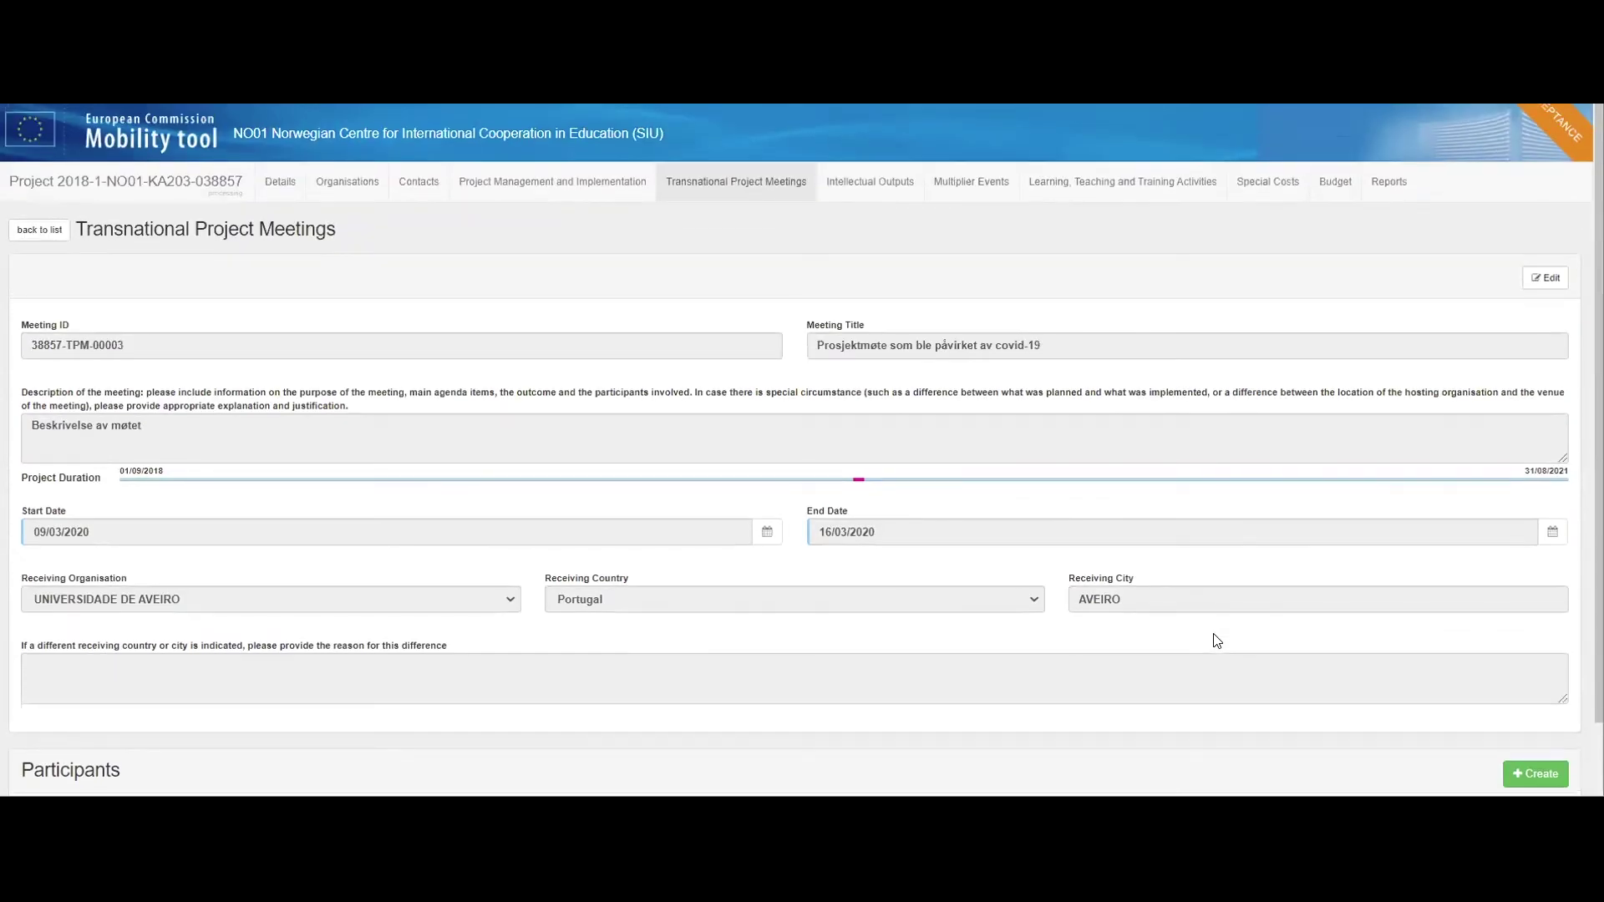
click(840, 181)
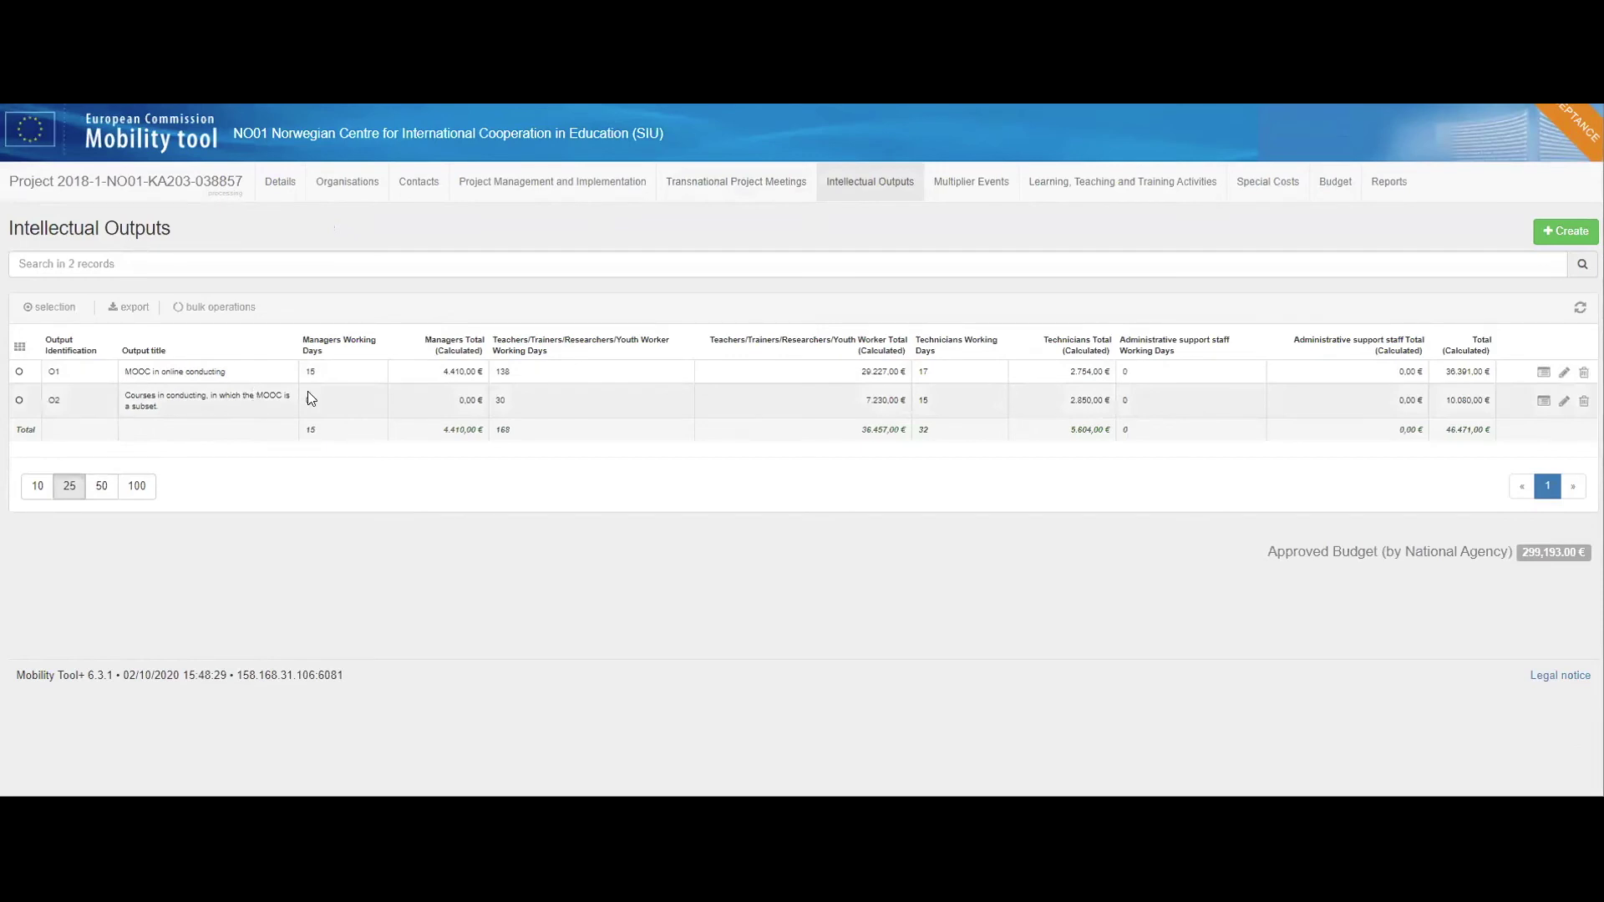
click(1563, 406)
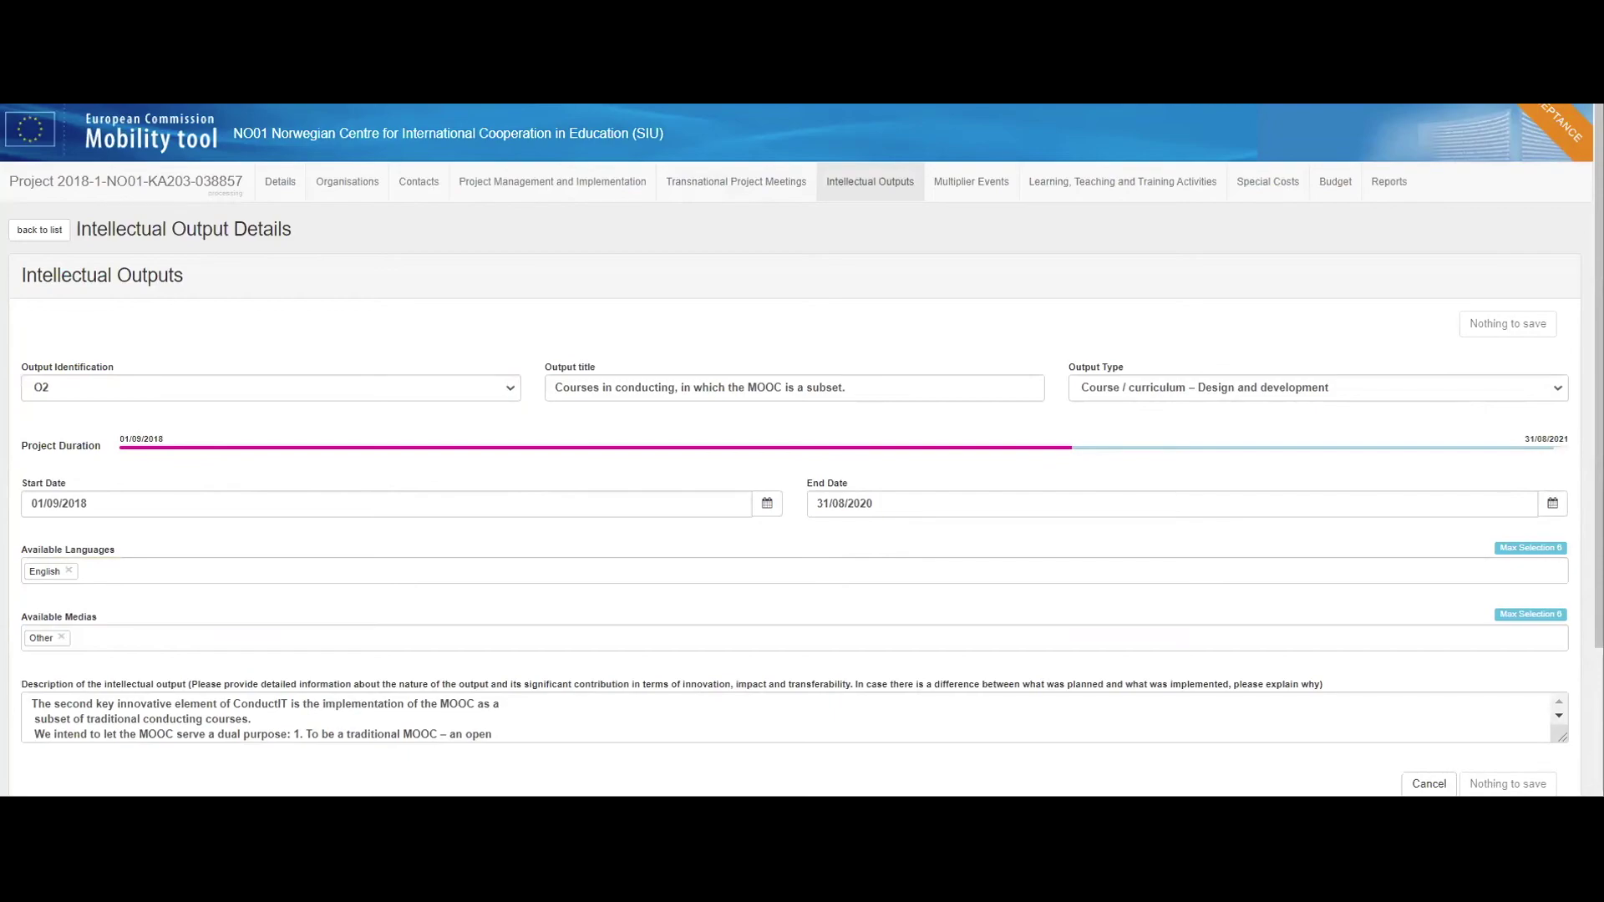
text(20)
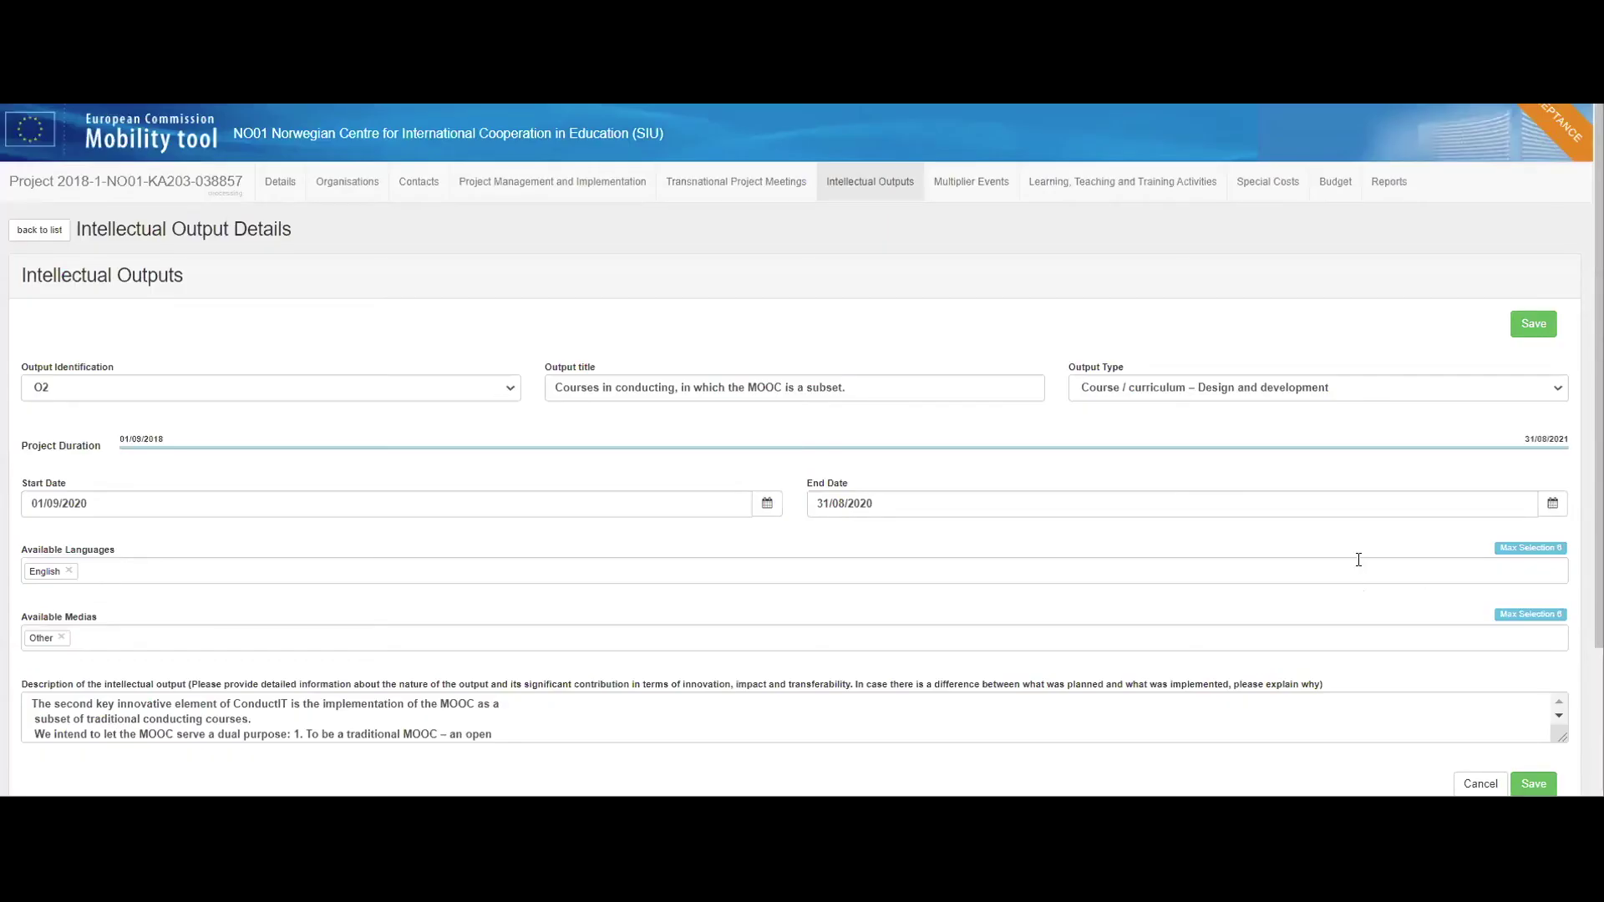
scroll(1363, 560, down, 3)
scroll(1364, 558, down, 3)
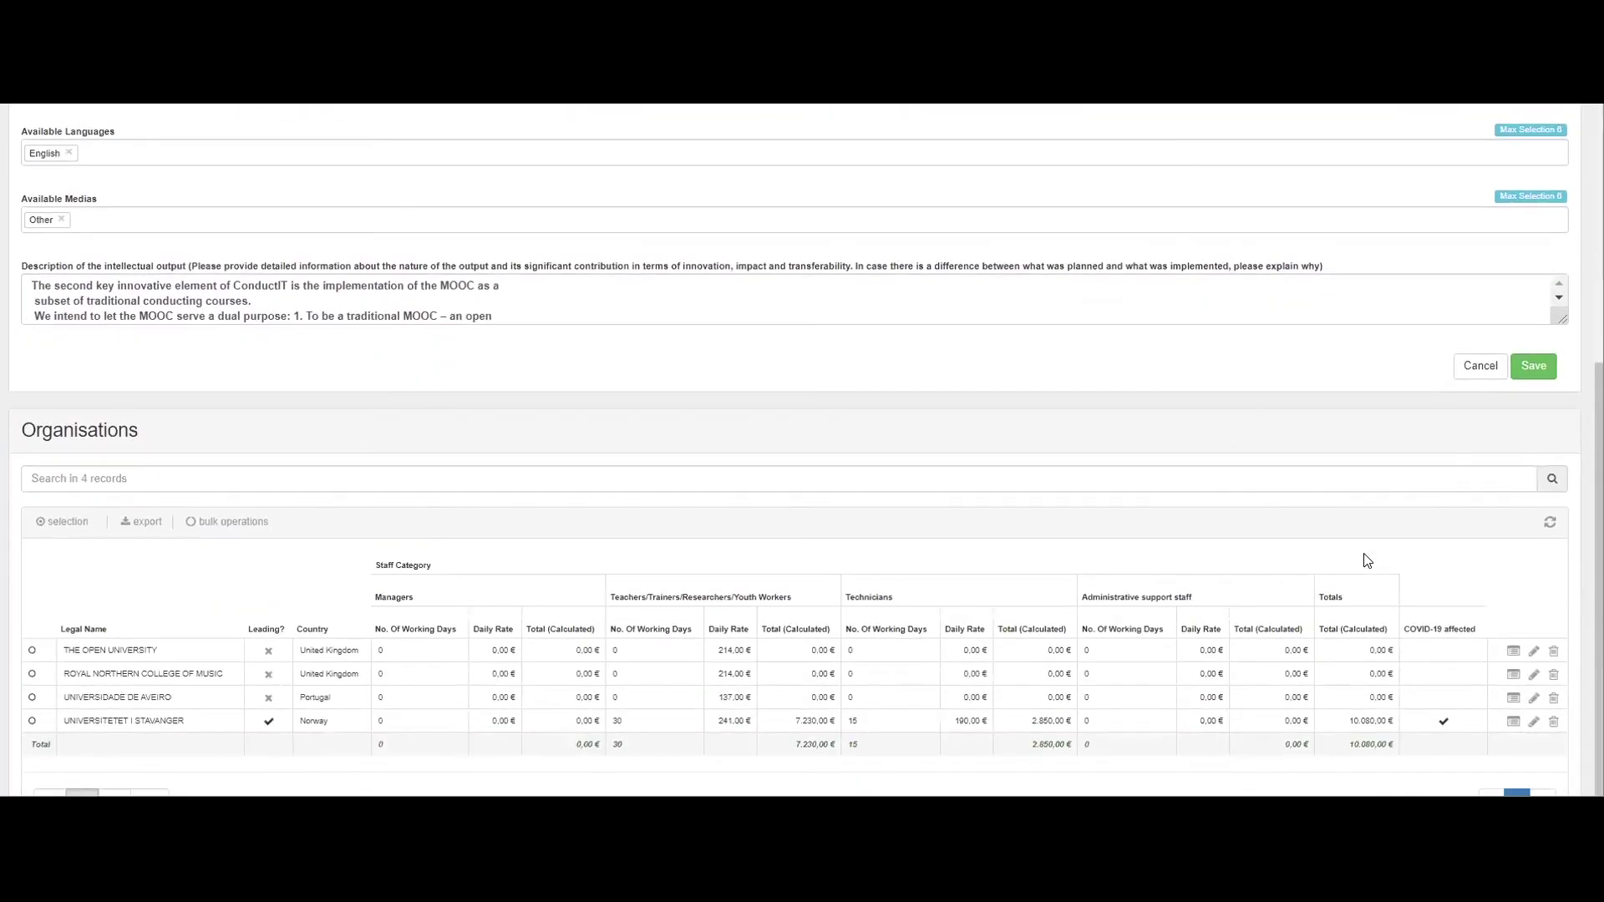
Open THE OPEN UNIVERSITY's organisation entry under output O2 for editing, discarding the pending changes to the output
click(1535, 655)
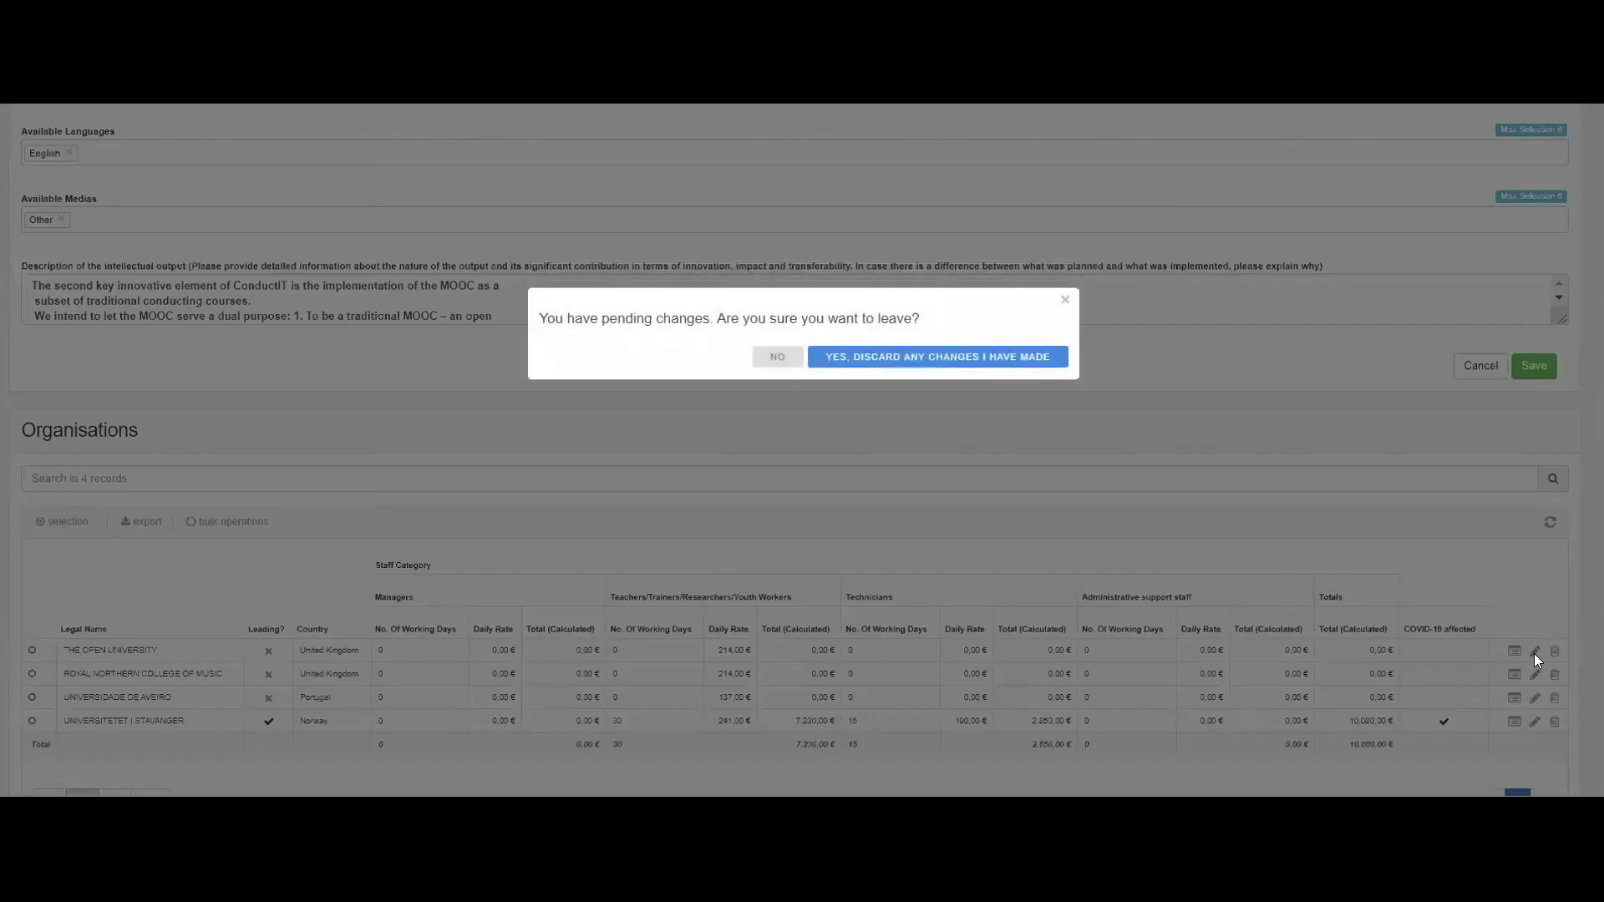
click(842, 352)
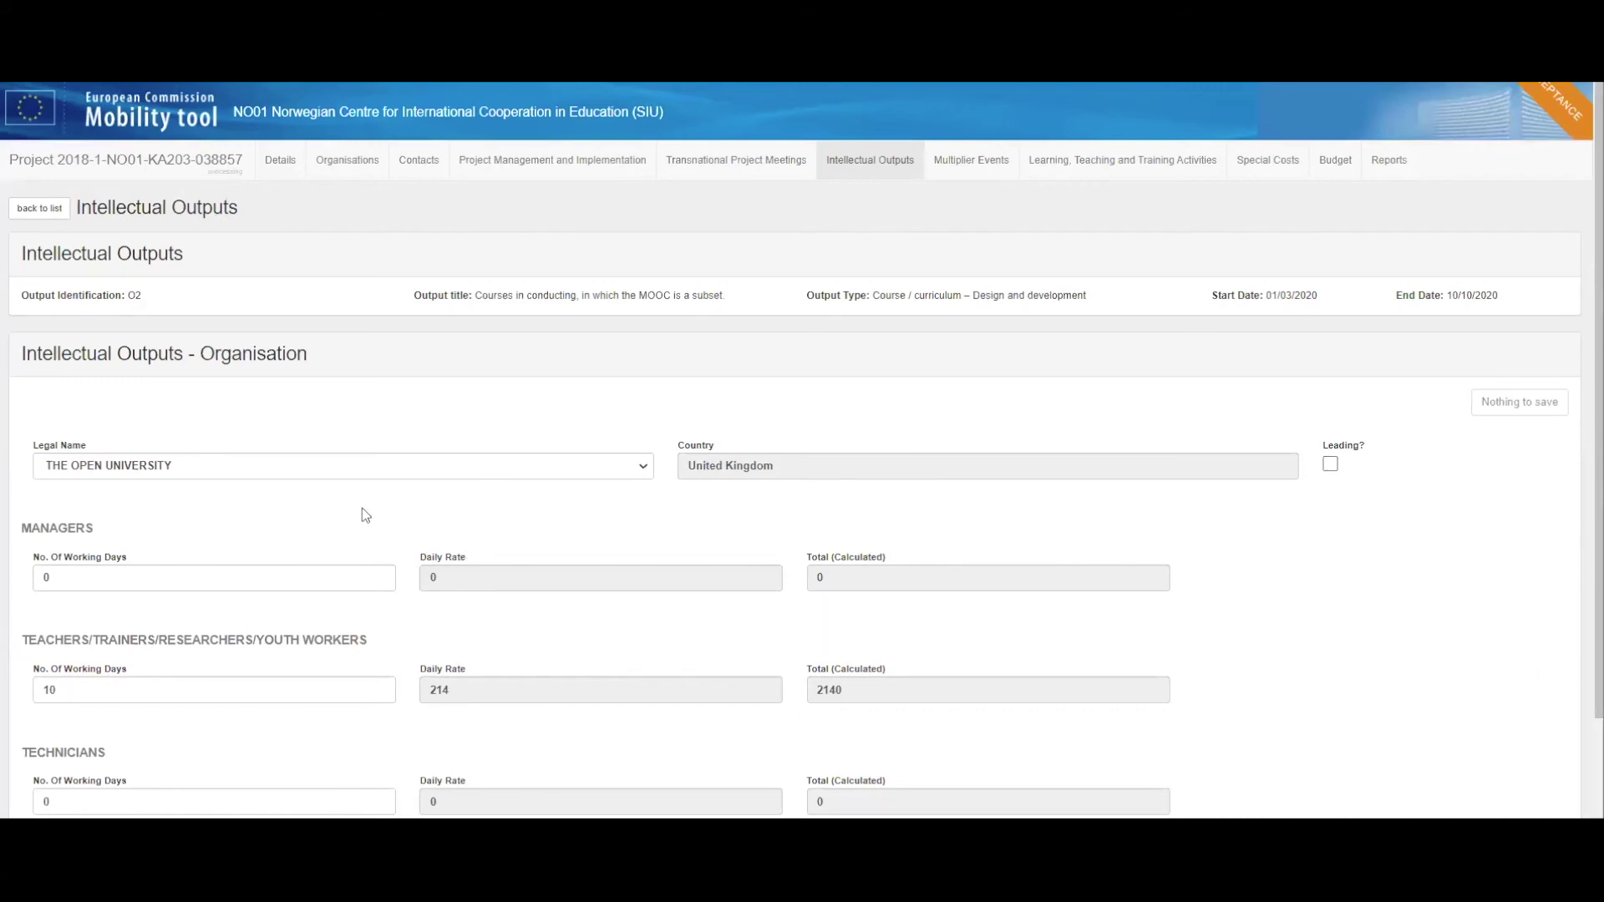
scroll(363, 508, down, 3)
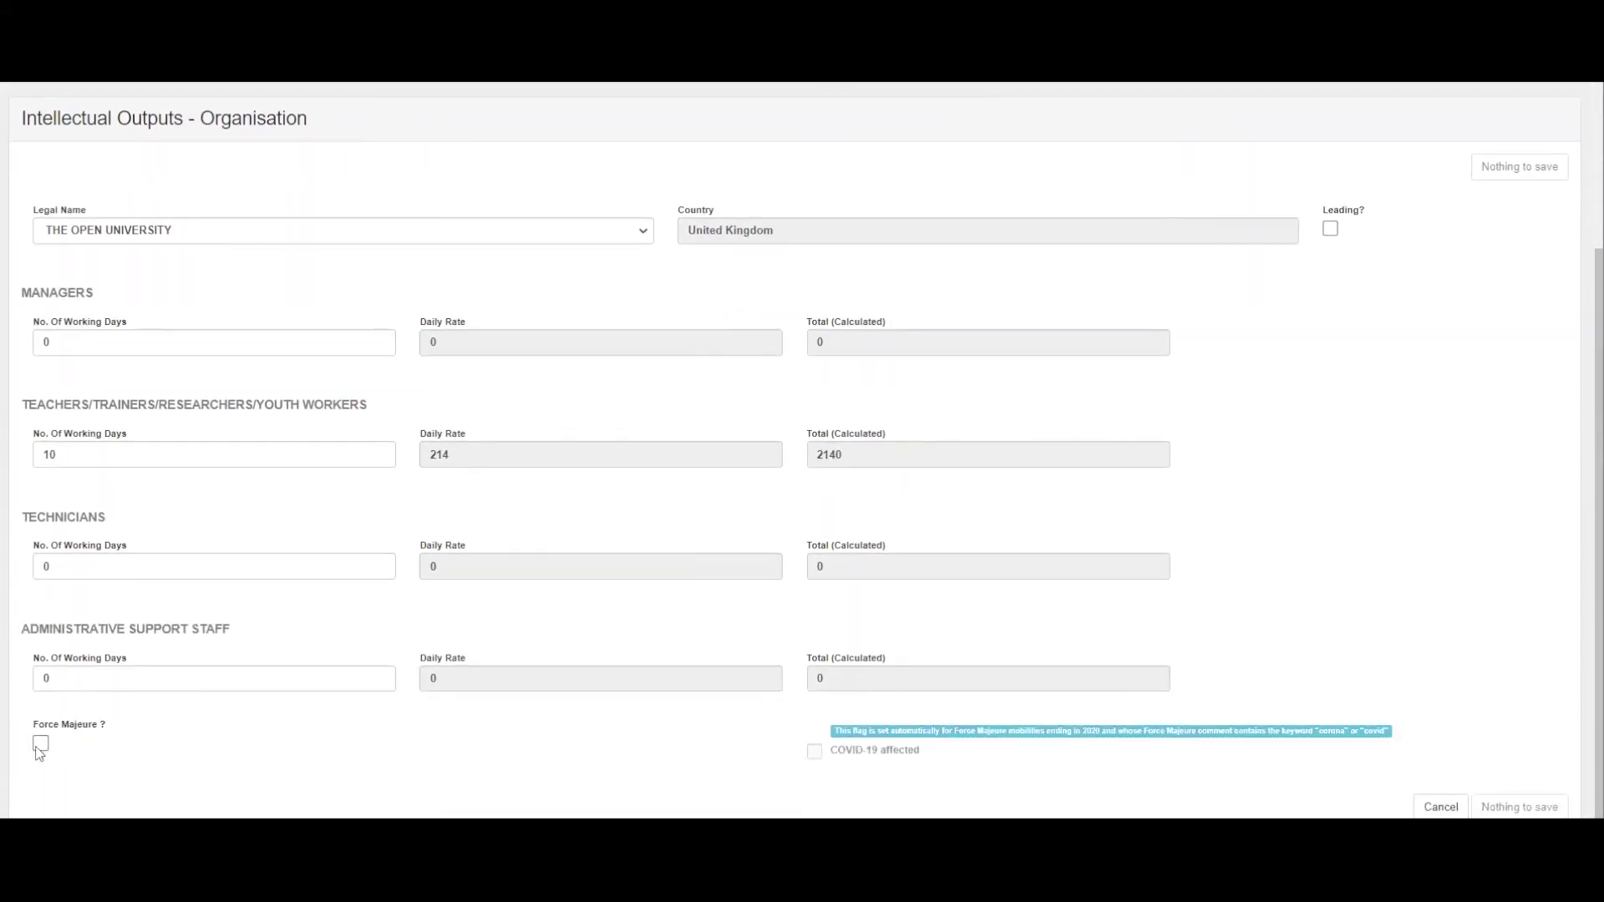
Mark THE OPEN UNIVERSITY's entry as Force Majeure with the explanation "Covid-19", save it and check its COVID-19 flag in O2's organisations list
click(42, 747)
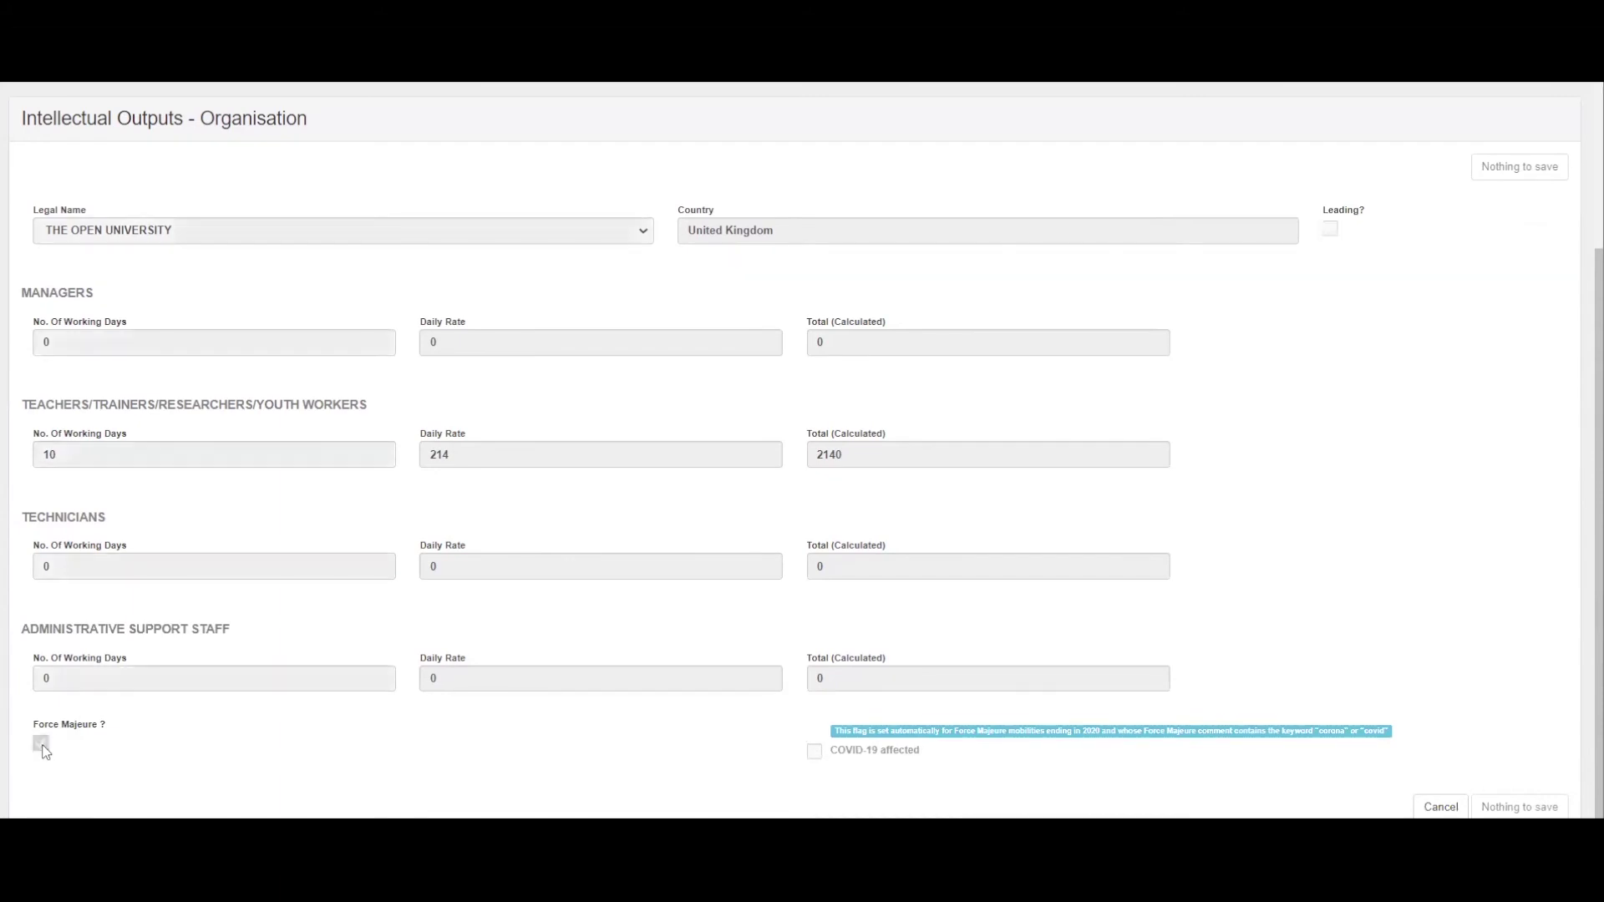
scroll(197, 703, down, 1)
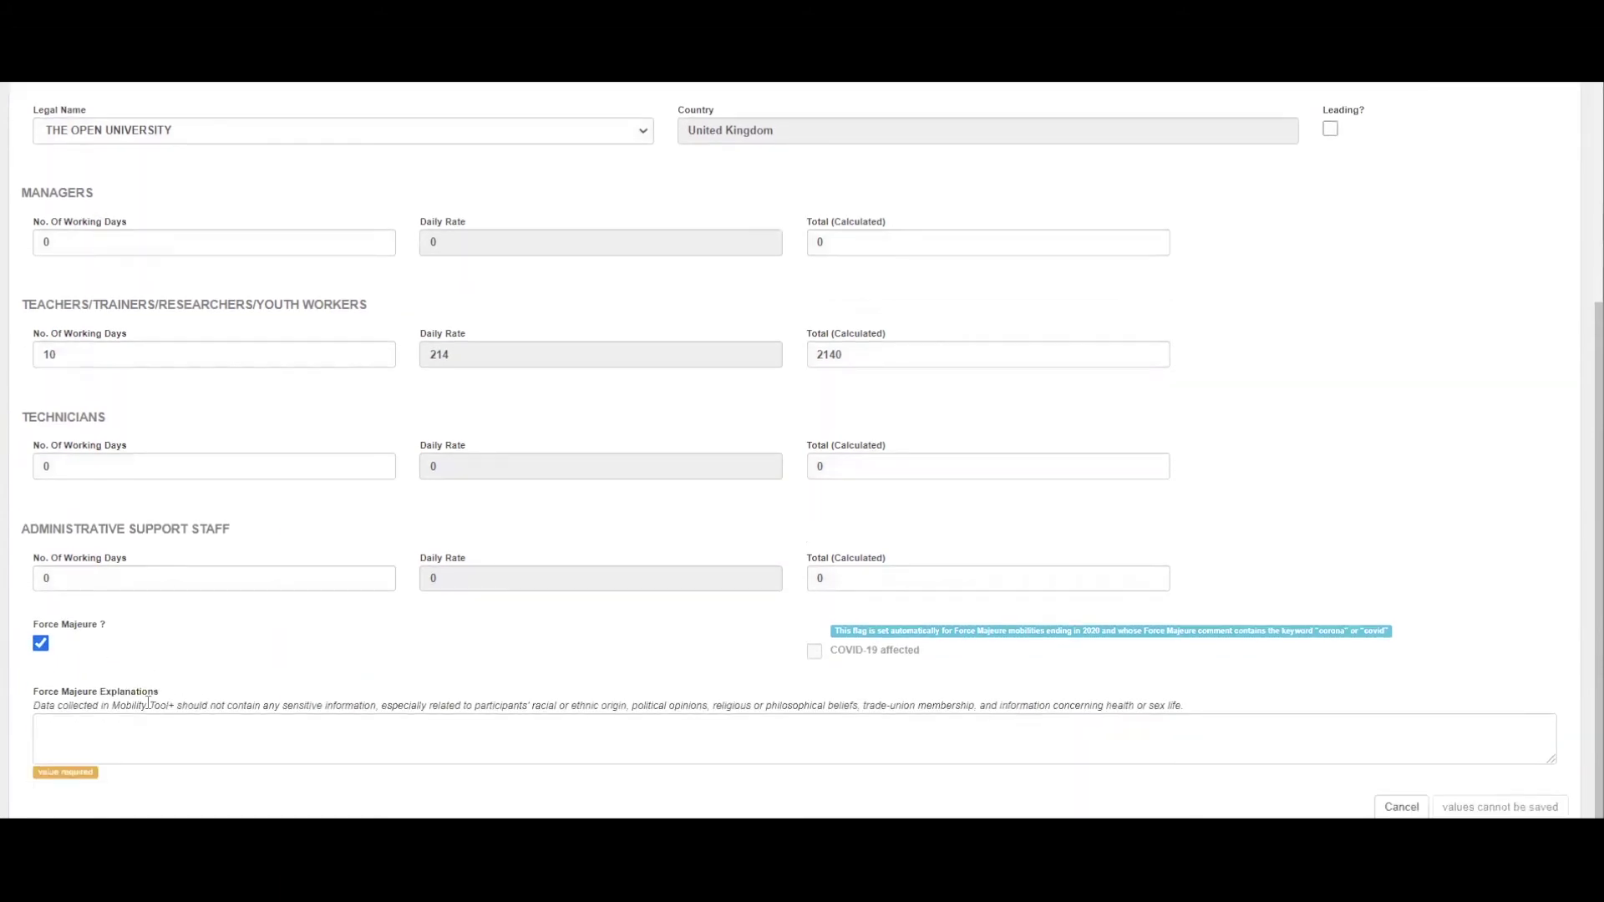
click(229, 757)
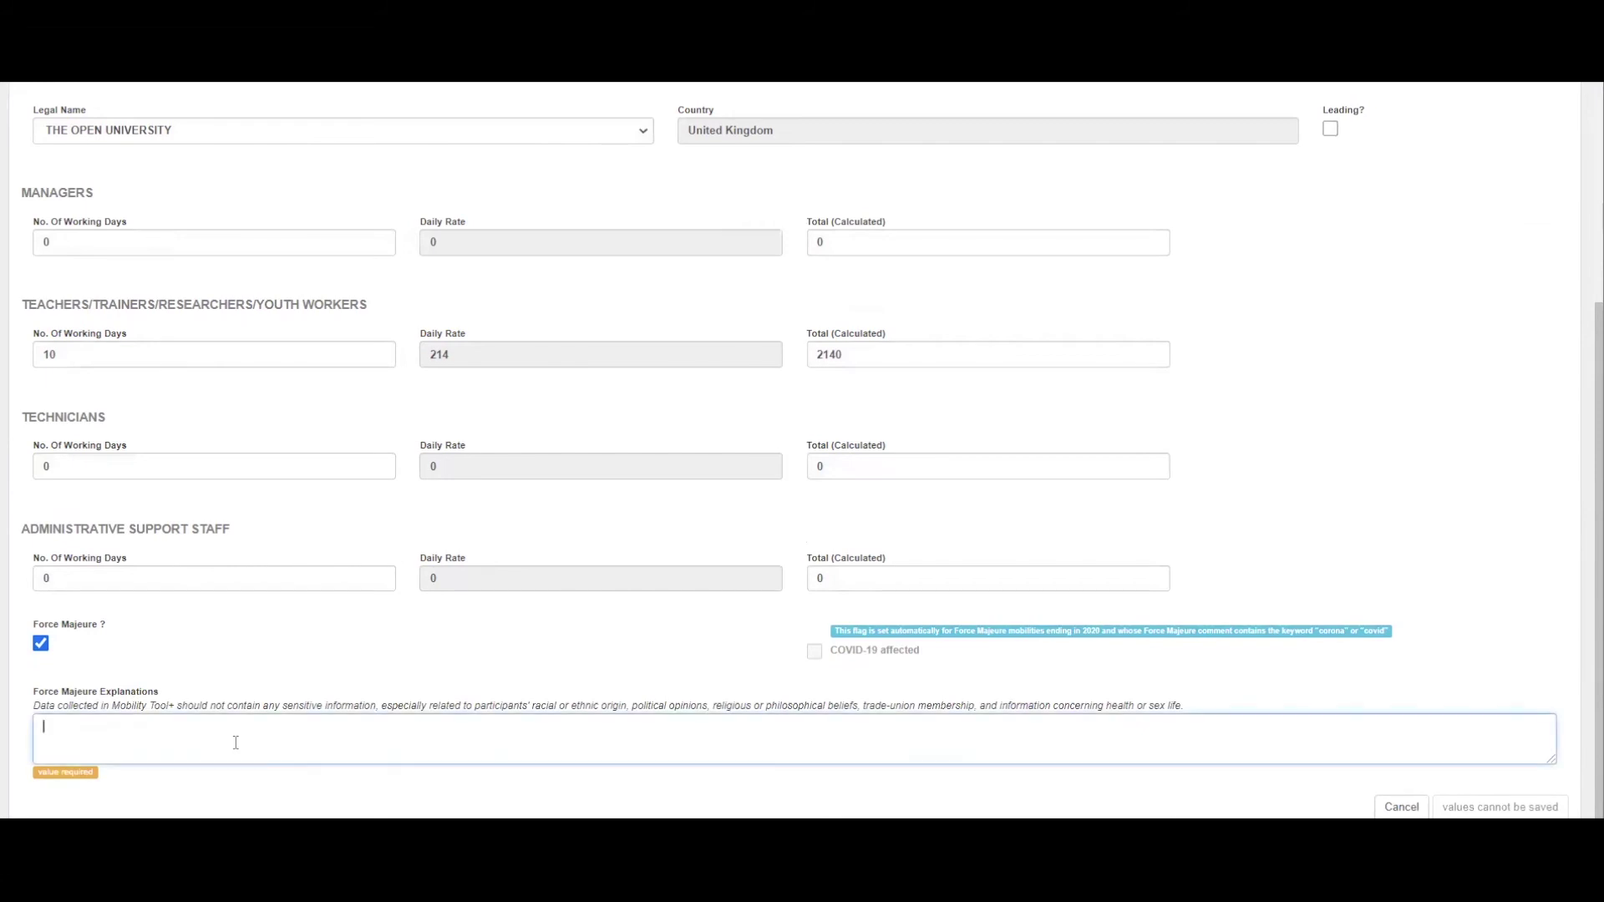
text(Covid-19)
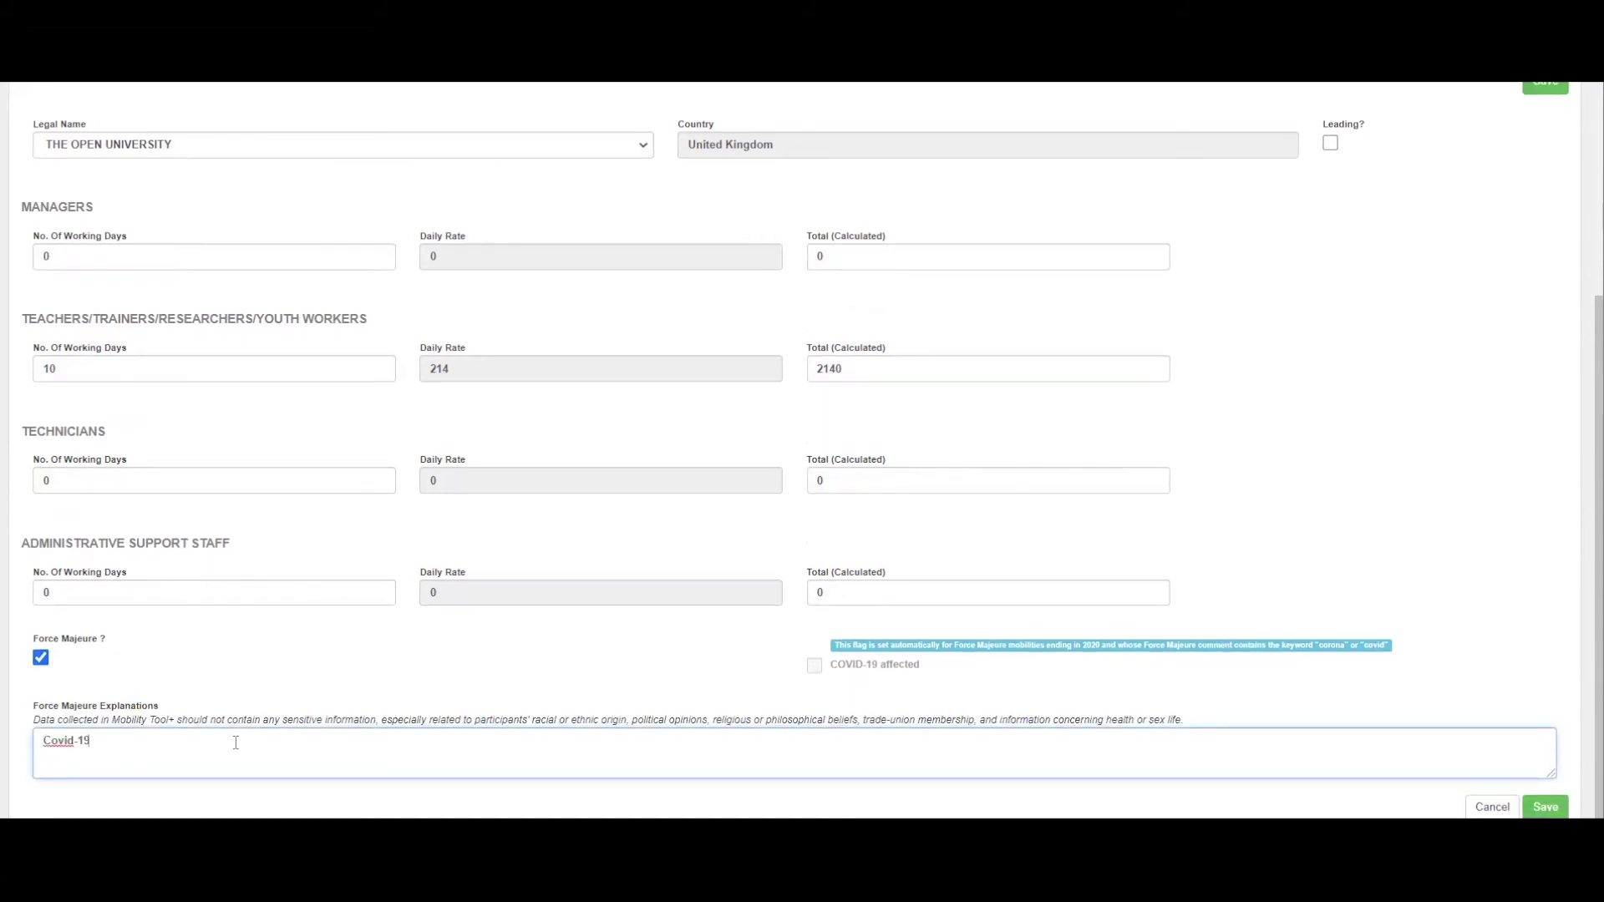
click(254, 675)
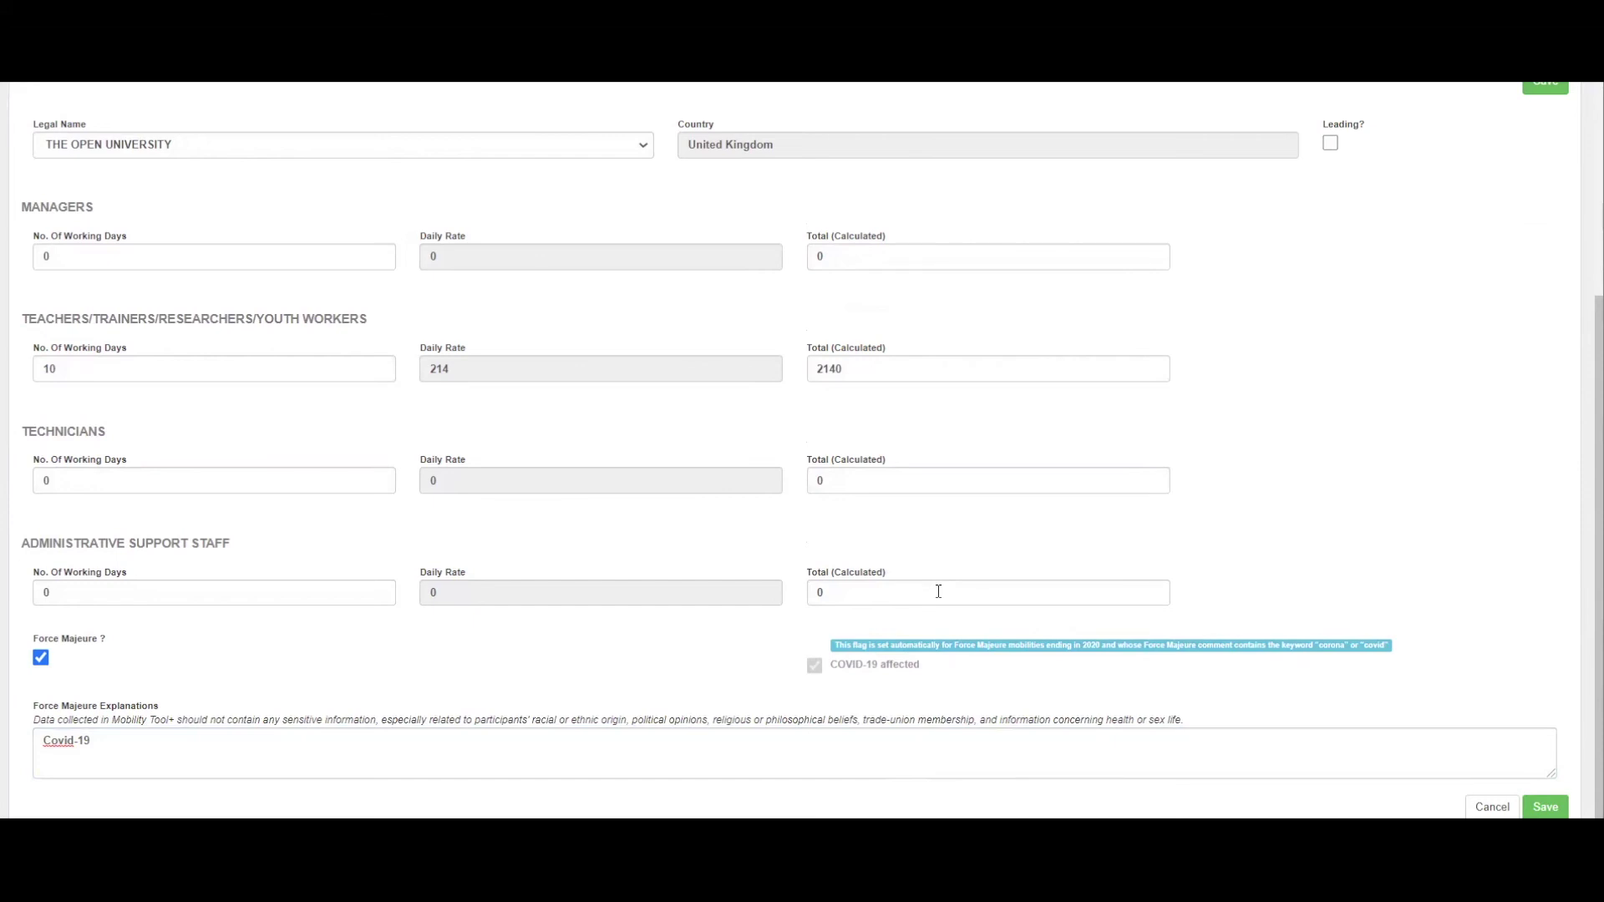
click(1542, 803)
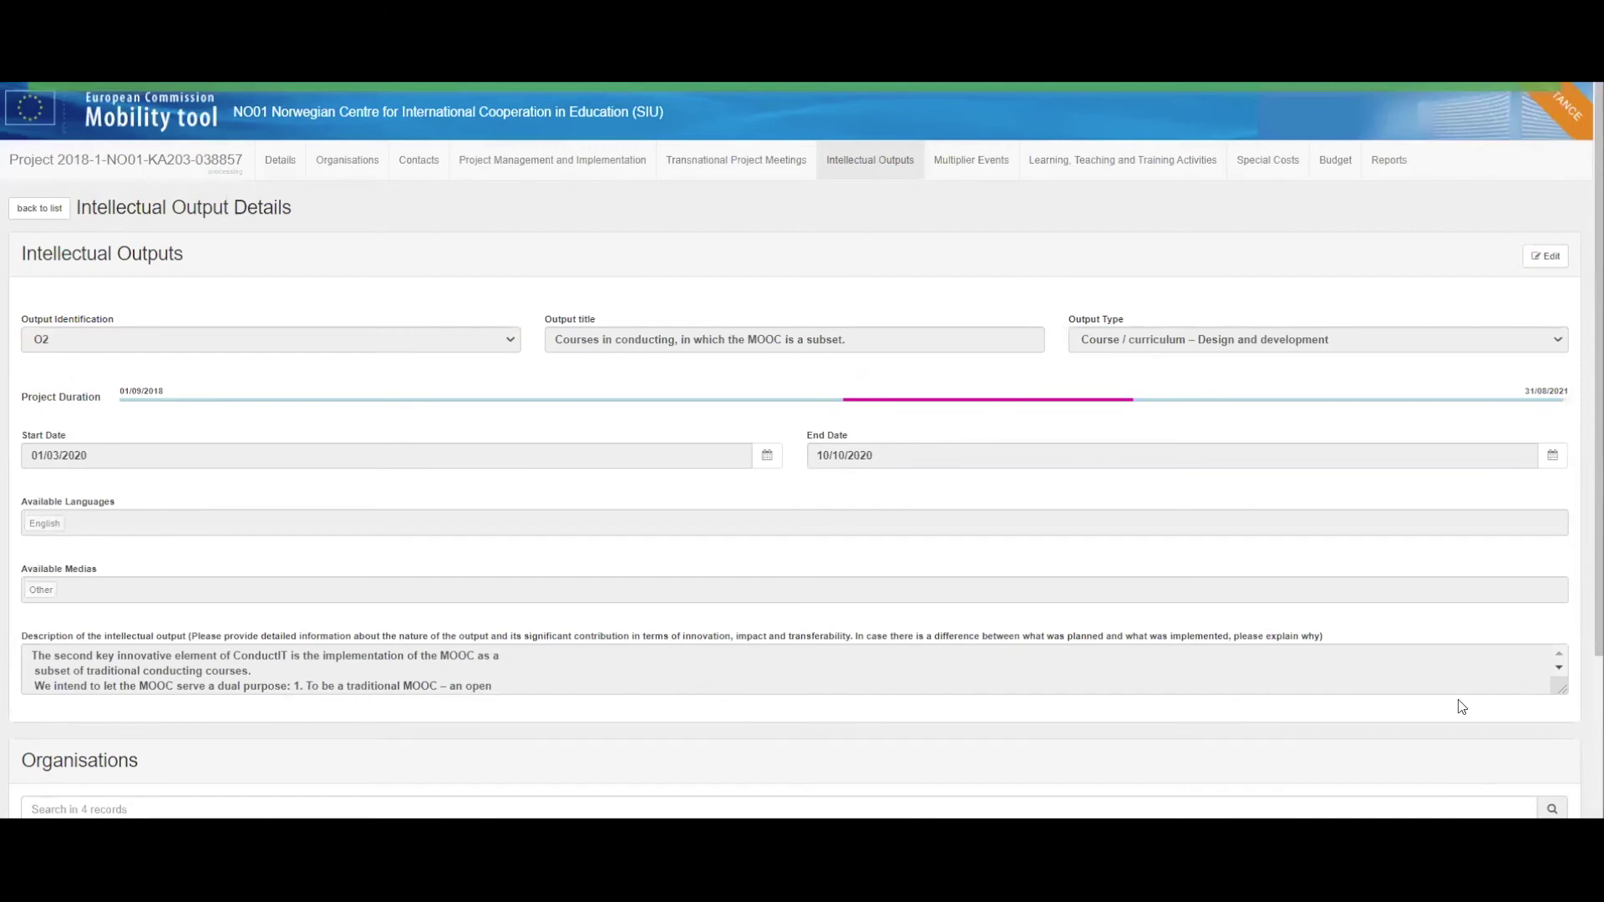
scroll(1449, 693, down, 3)
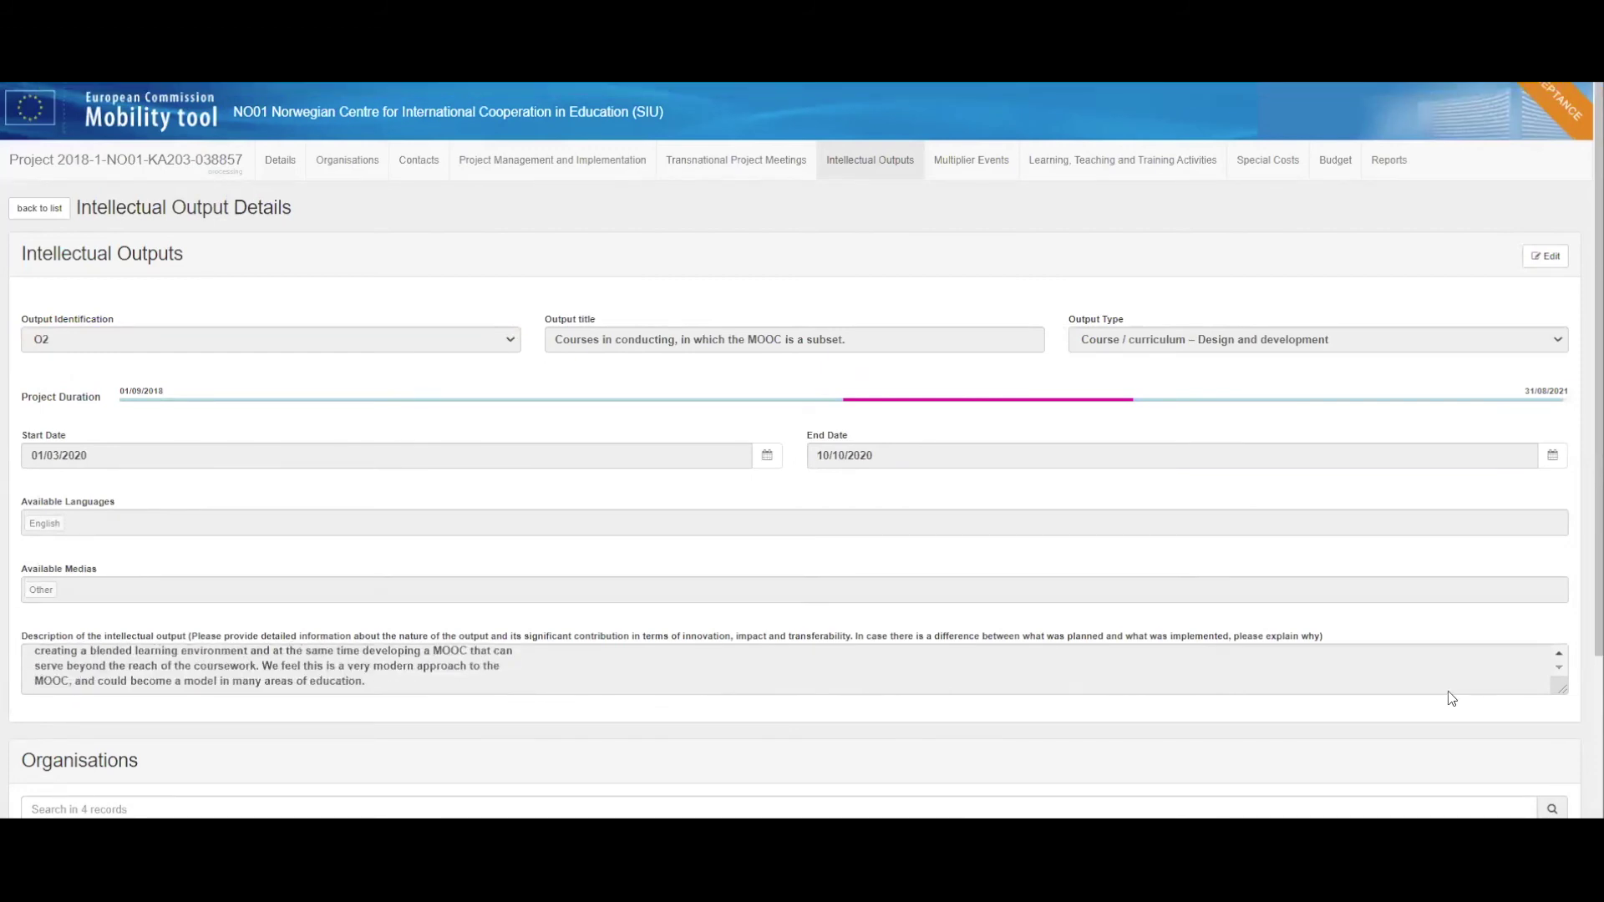
scroll(1441, 602, down, 4)
scroll(1433, 512, down, 1)
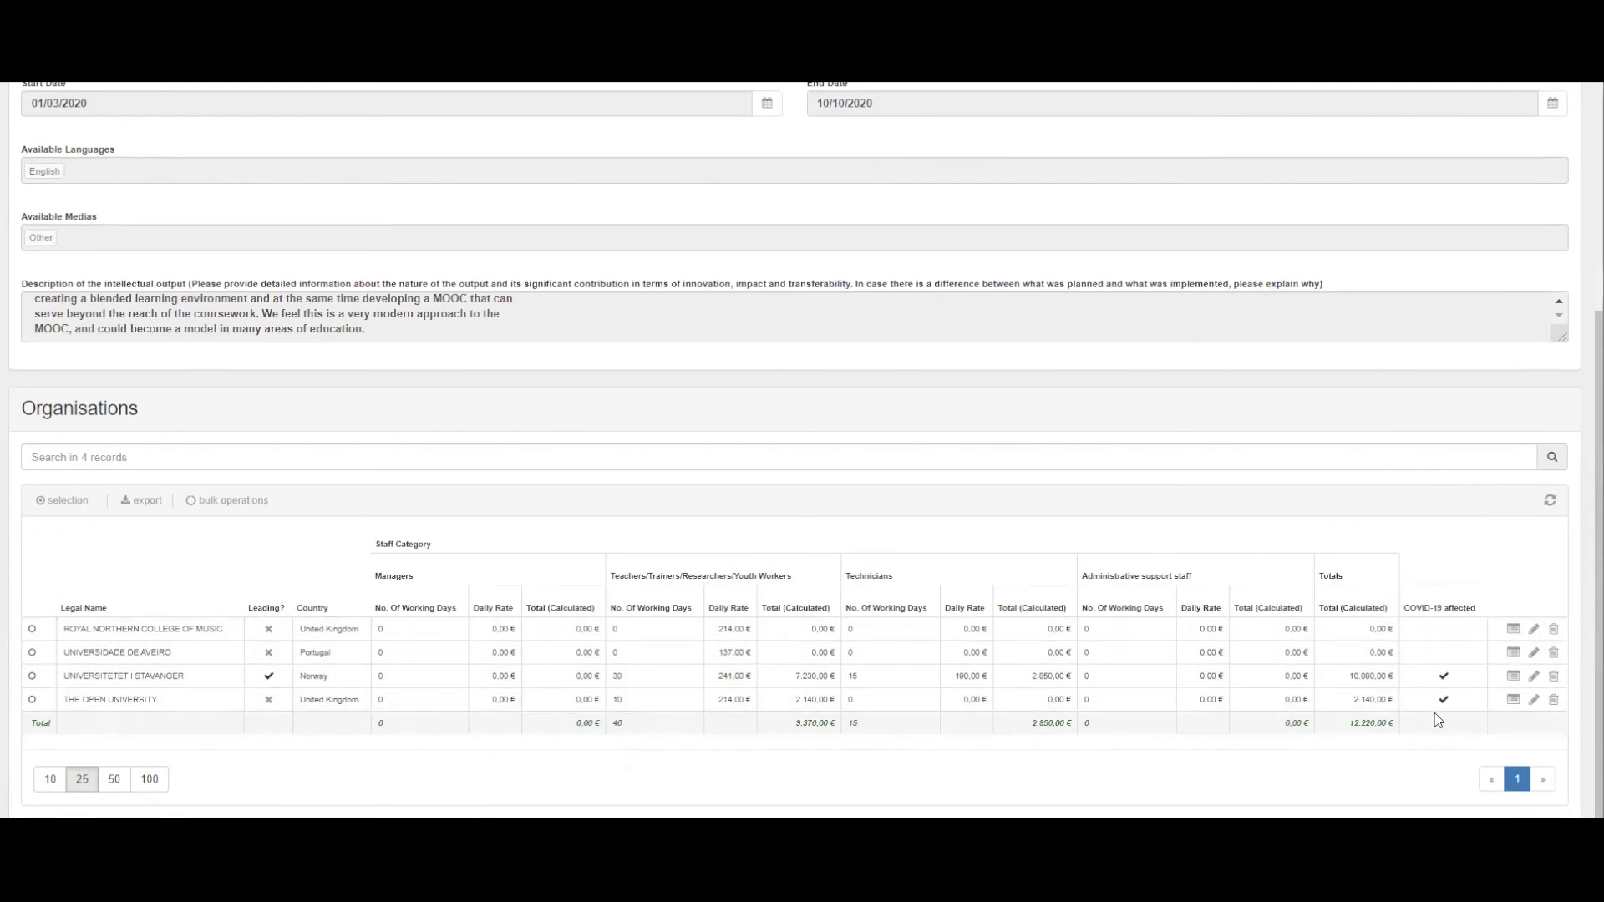
scroll(1212, 503, up, 1)
scroll(1208, 500, up, 4)
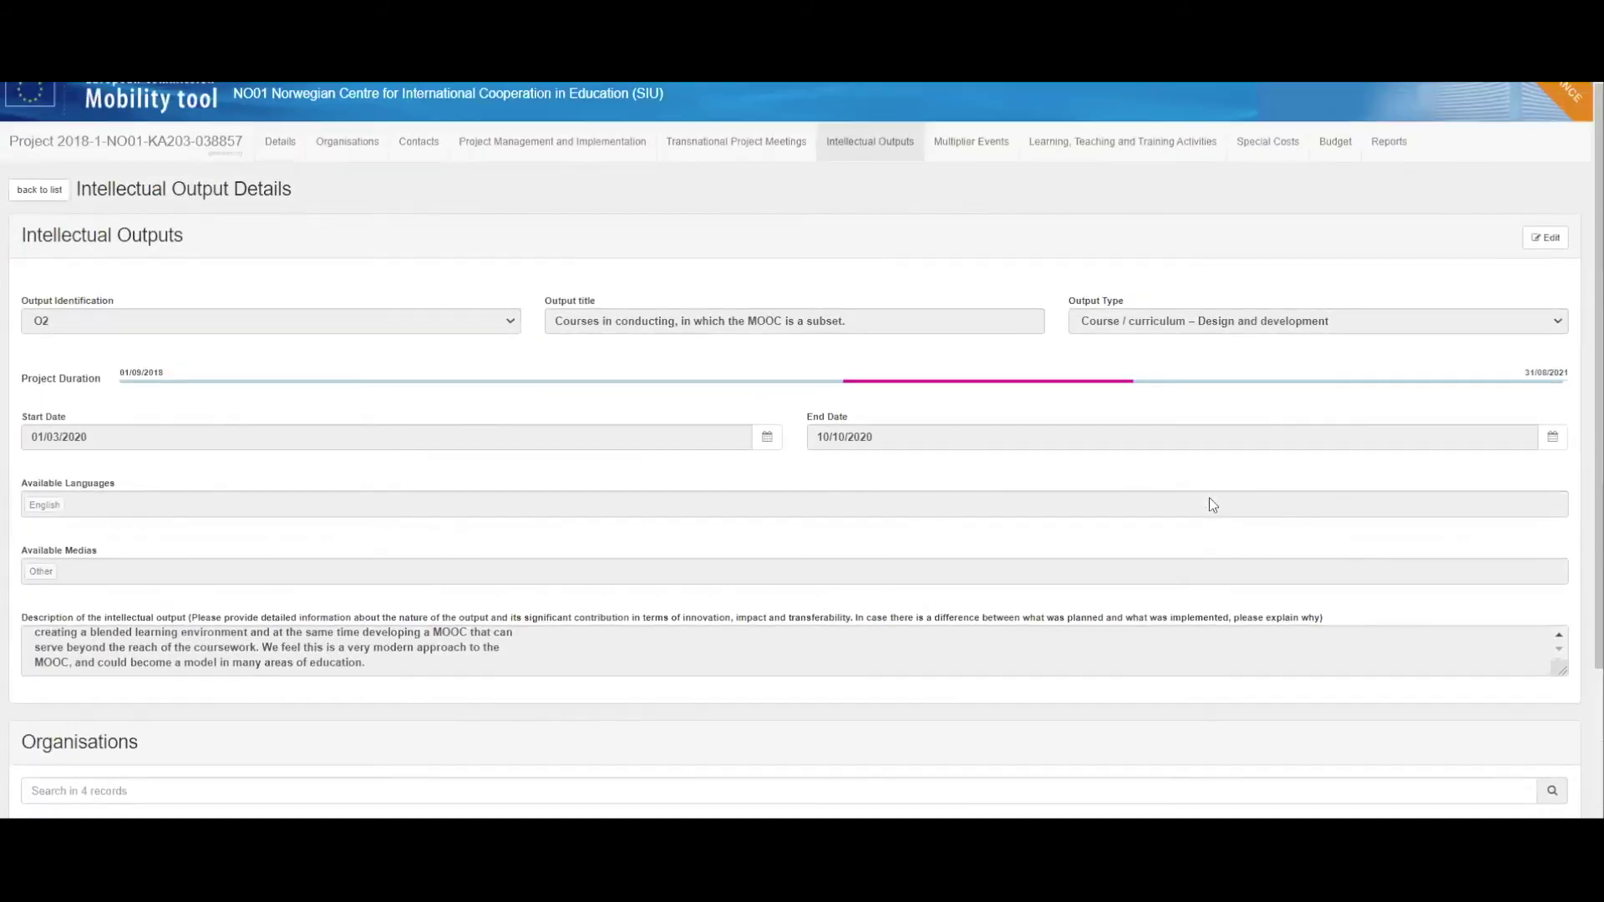
Edit multiplier event E3 "Final conference on MOOC", marking it Force Majeure with the explanation "Covid-19", and save it
click(982, 158)
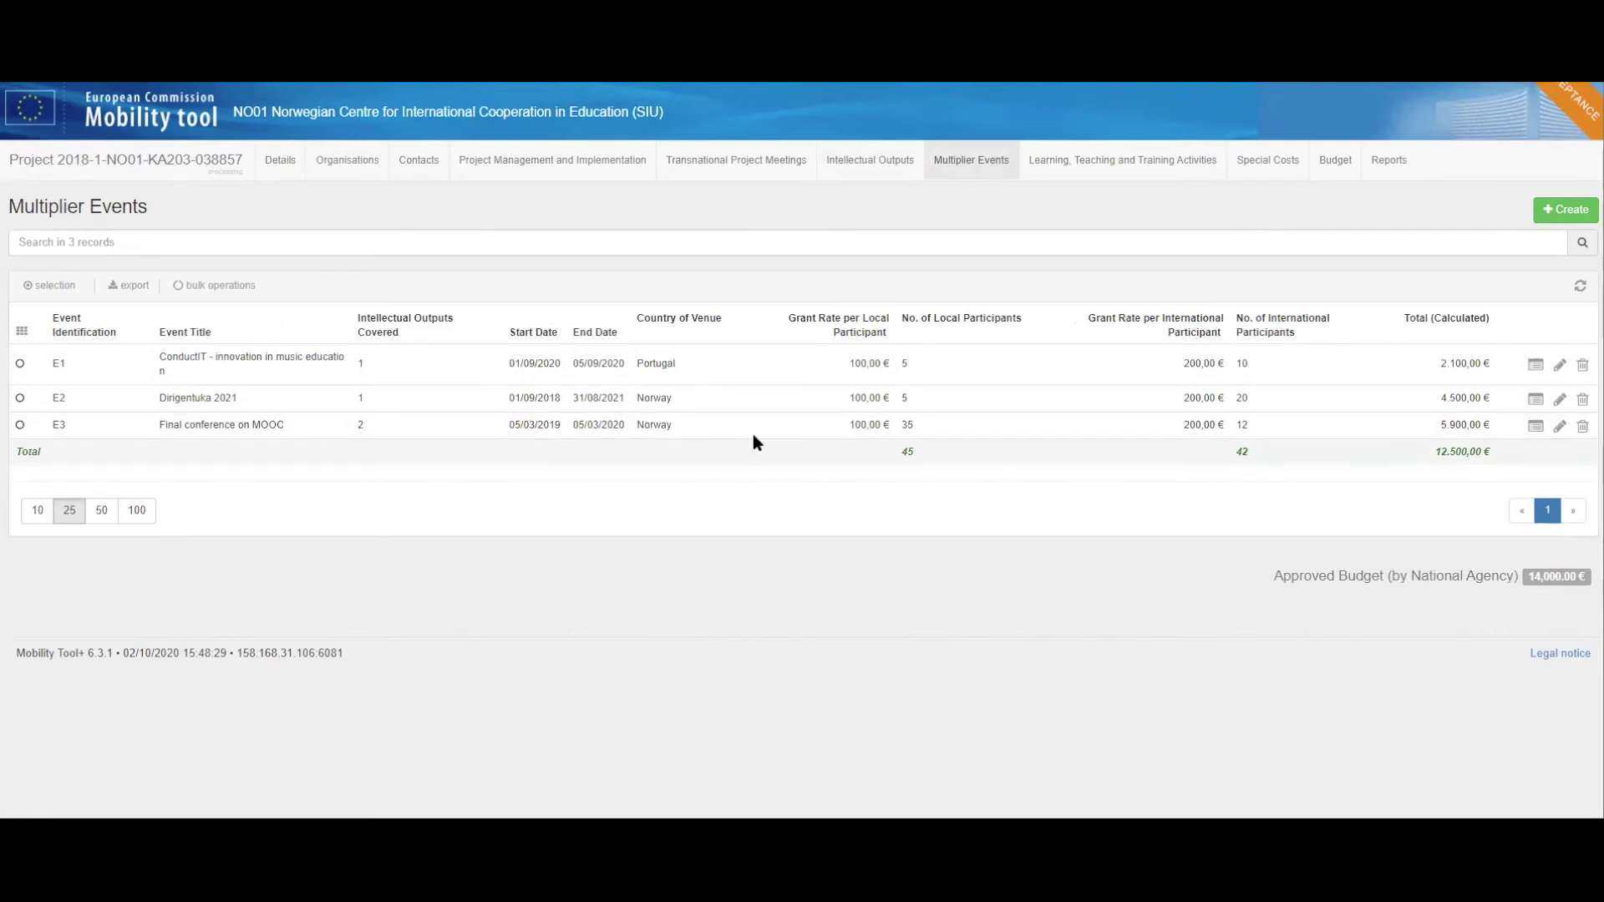
click(1560, 427)
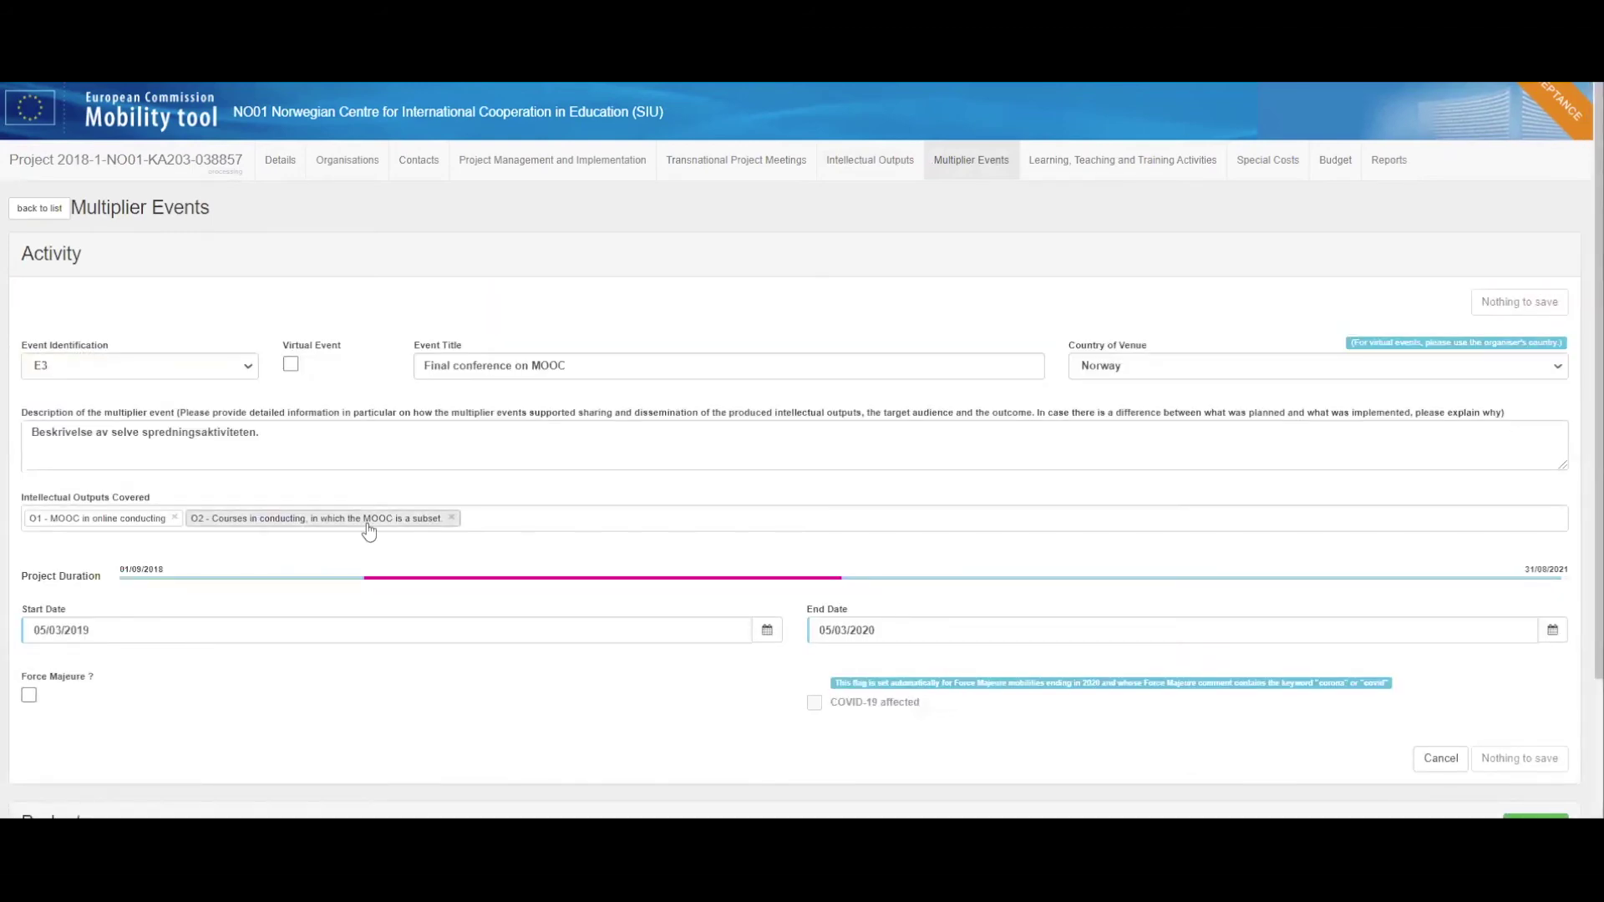
scroll(332, 581, down, 3)
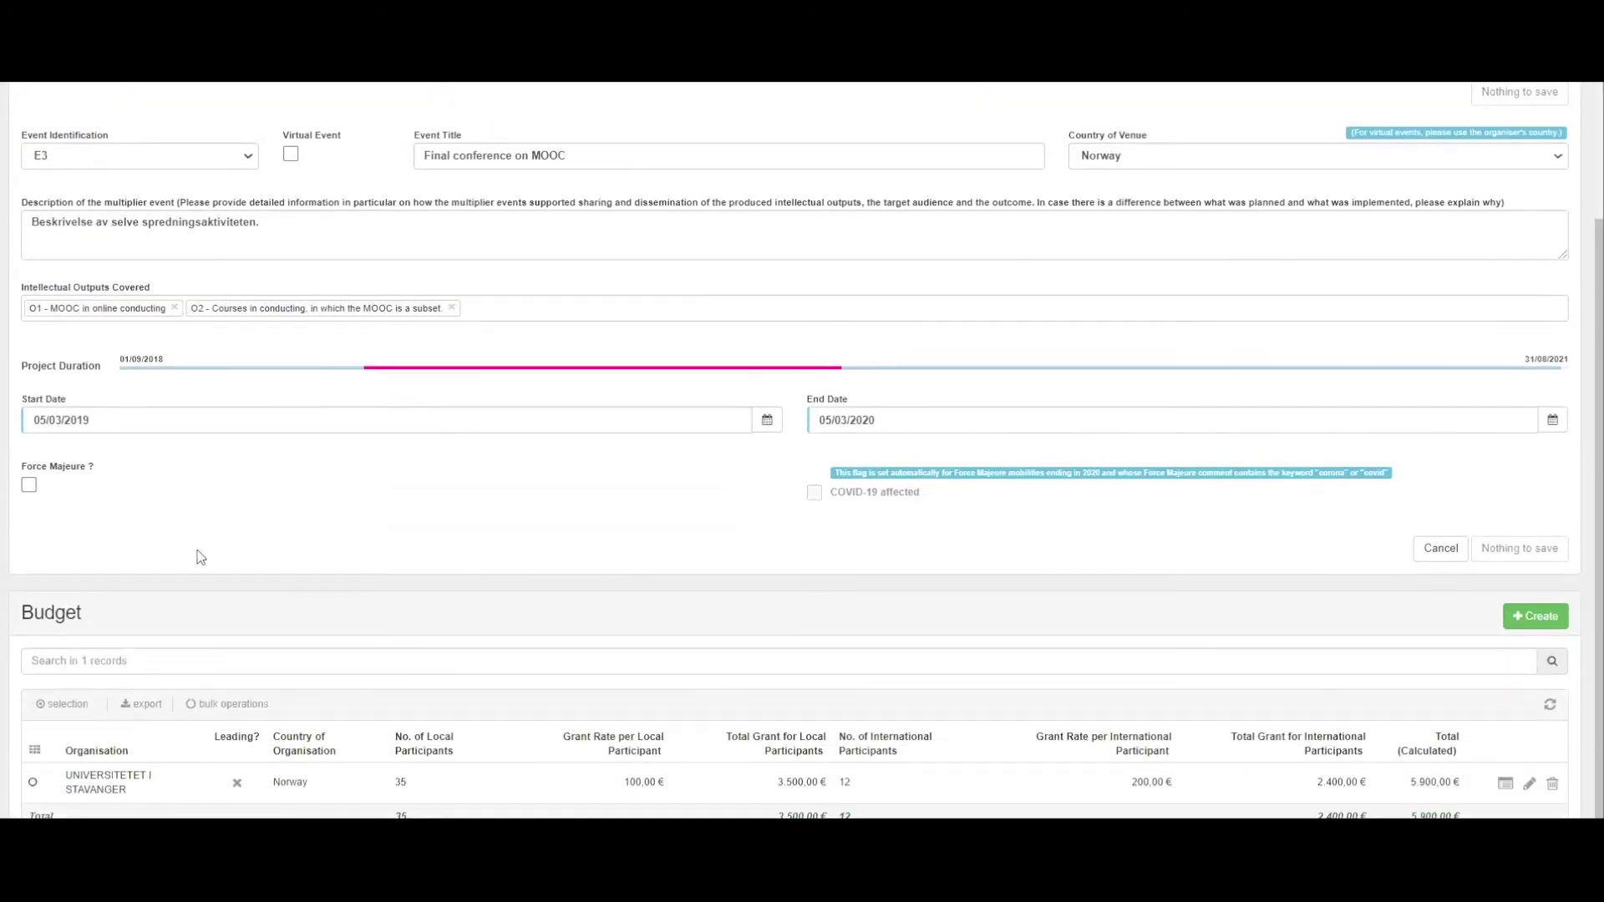
click(29, 485)
click(286, 584)
text(Covid-19)
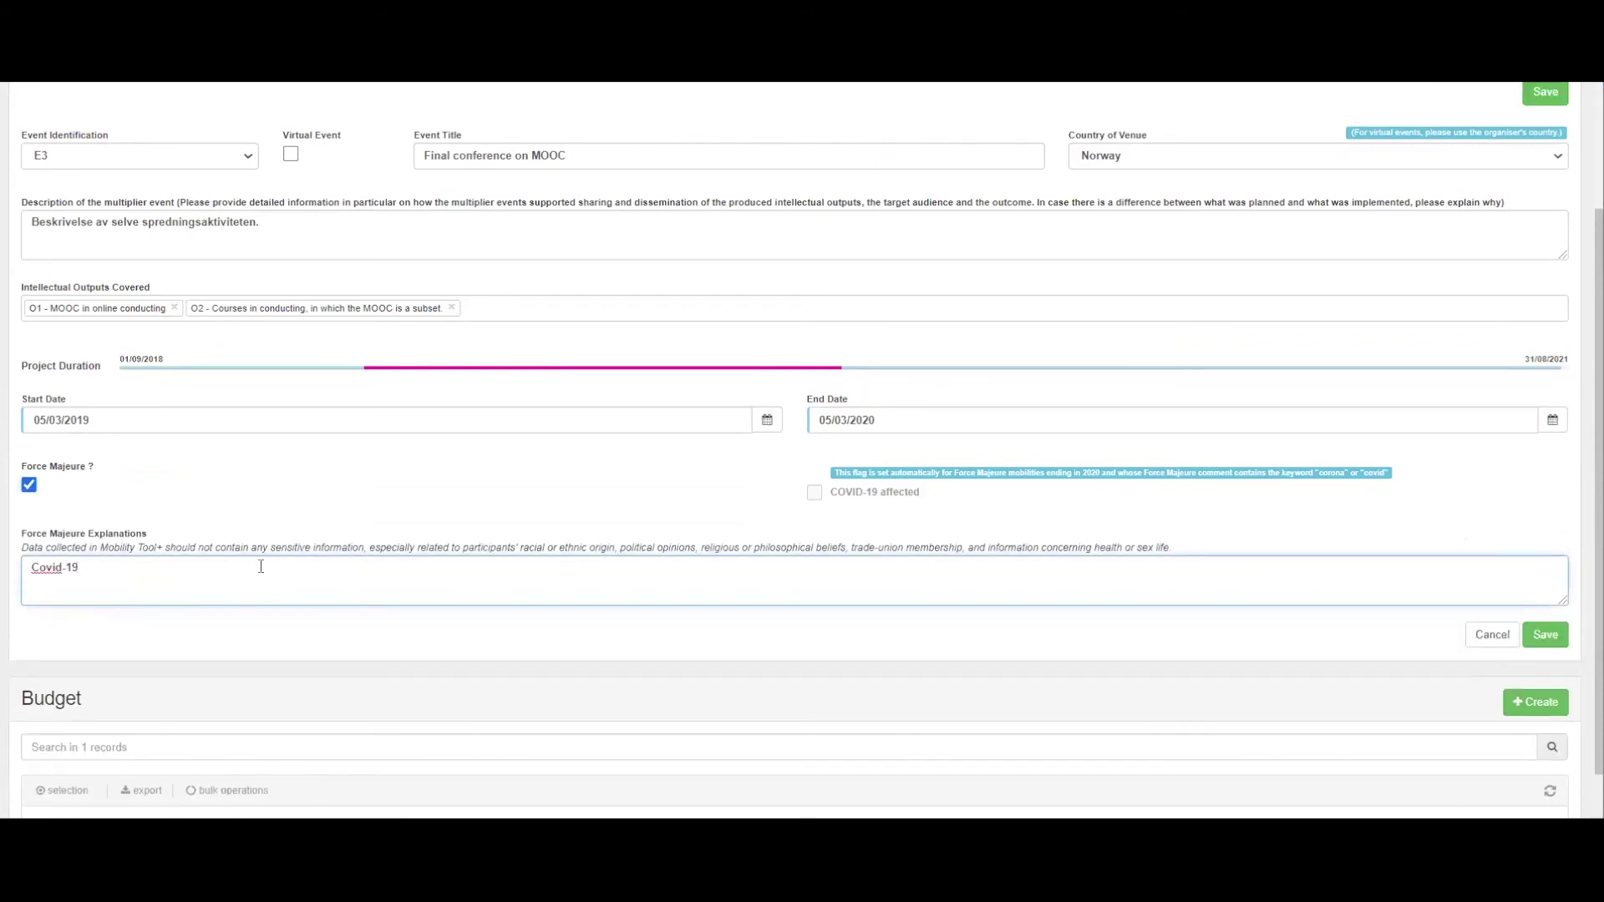
click(261, 476)
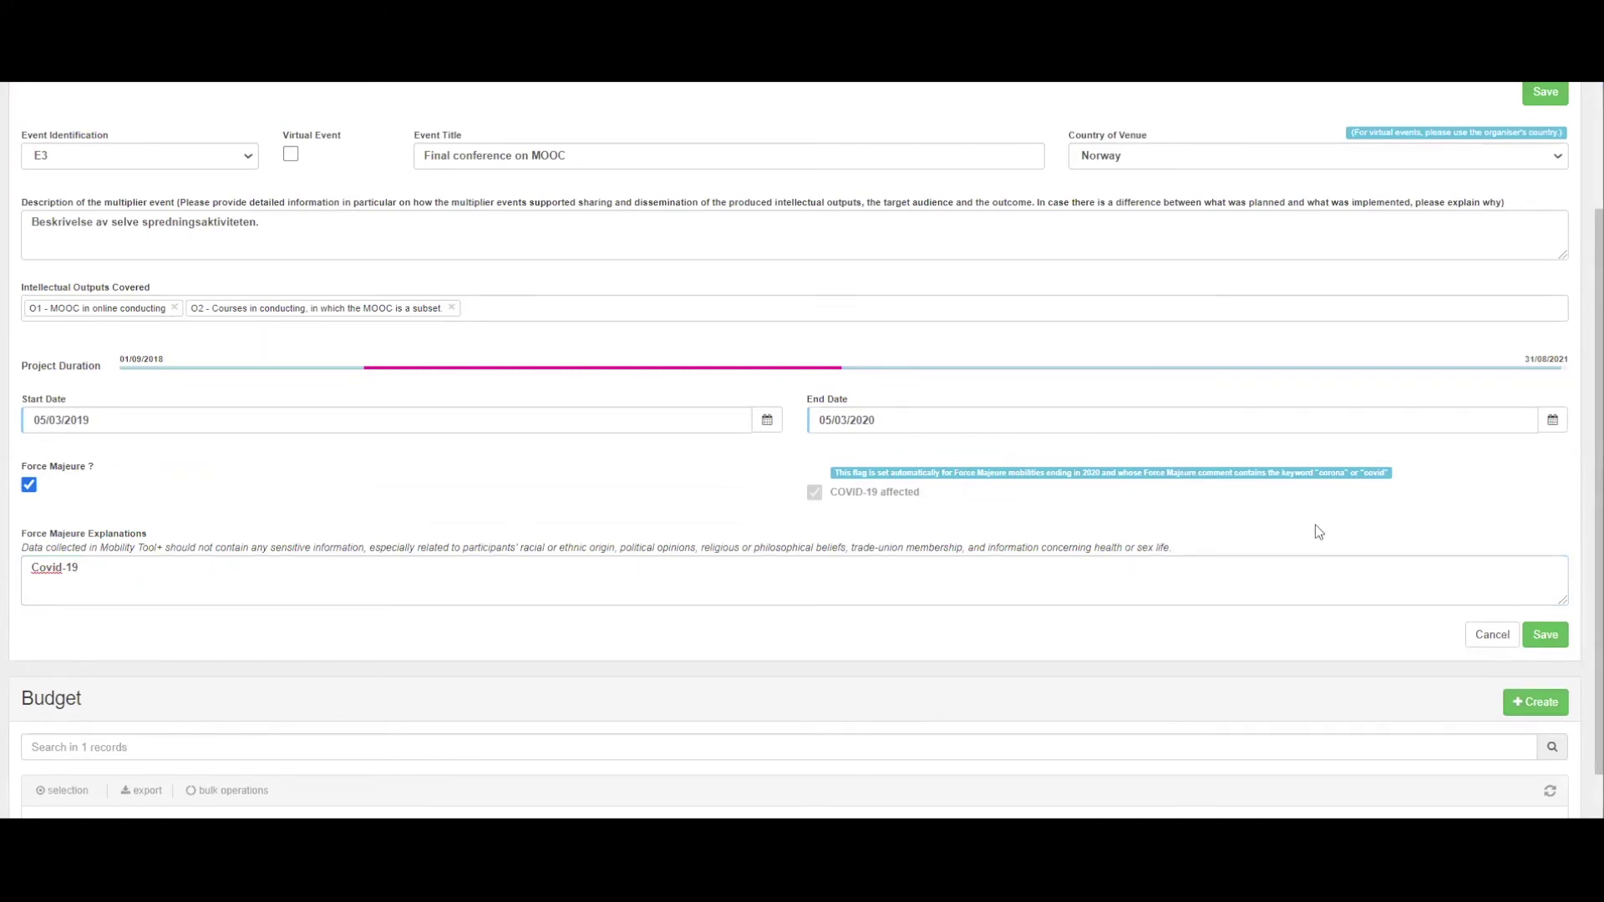
click(1545, 637)
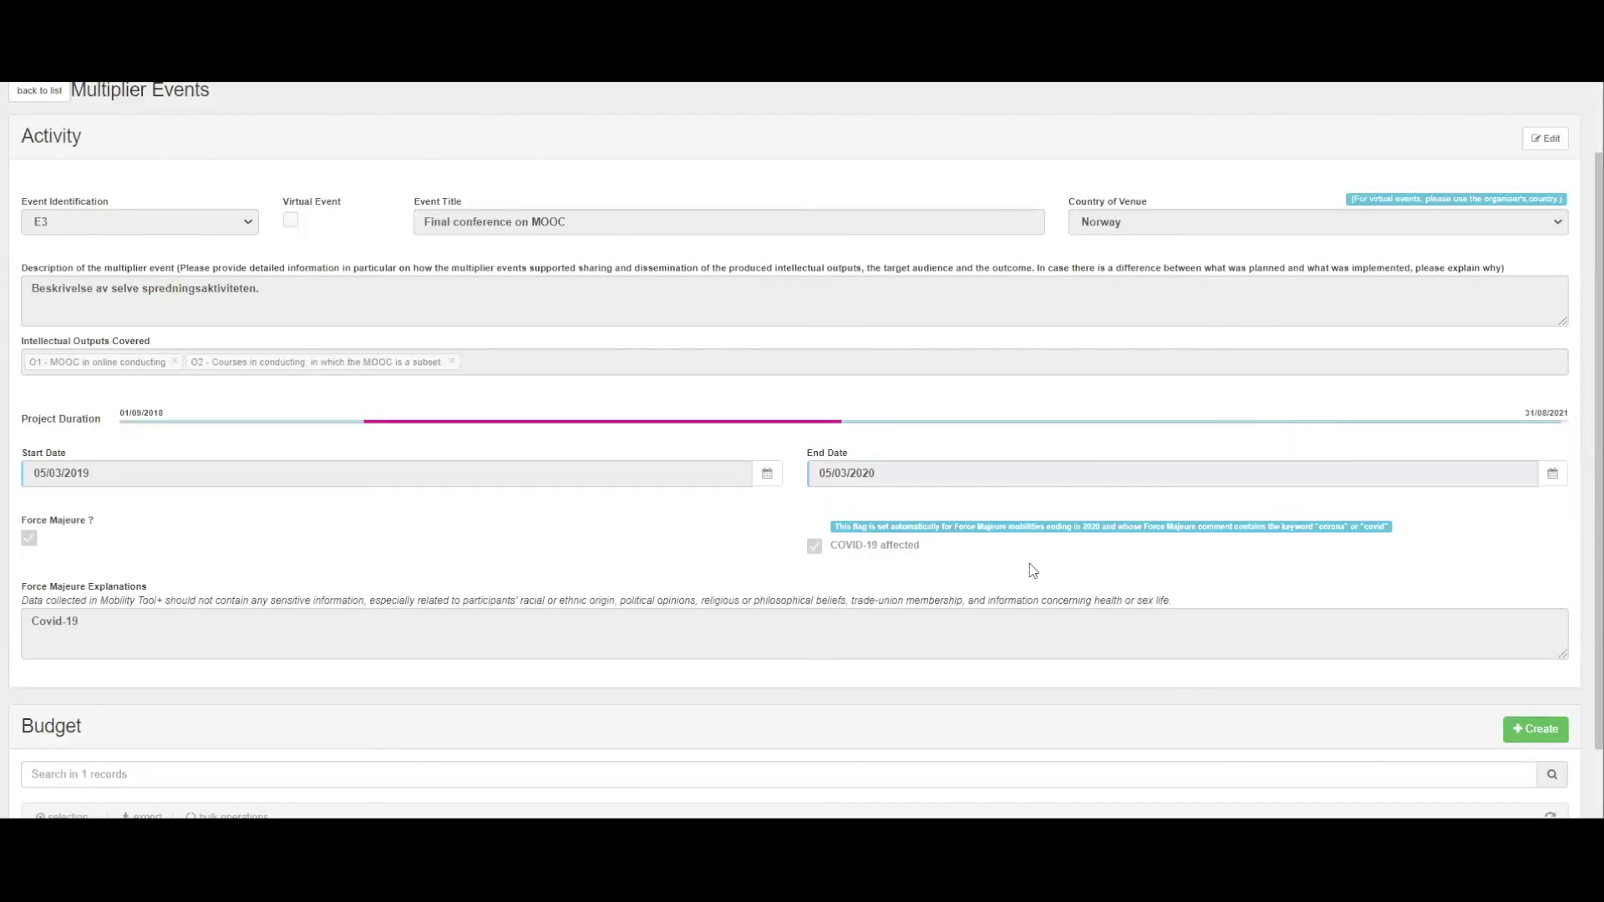
Open the UNIVERSITETET I STAVANGER budget entry of event E3 and examine the total grant fields for local and international participants
scroll(1036, 548, down, 3)
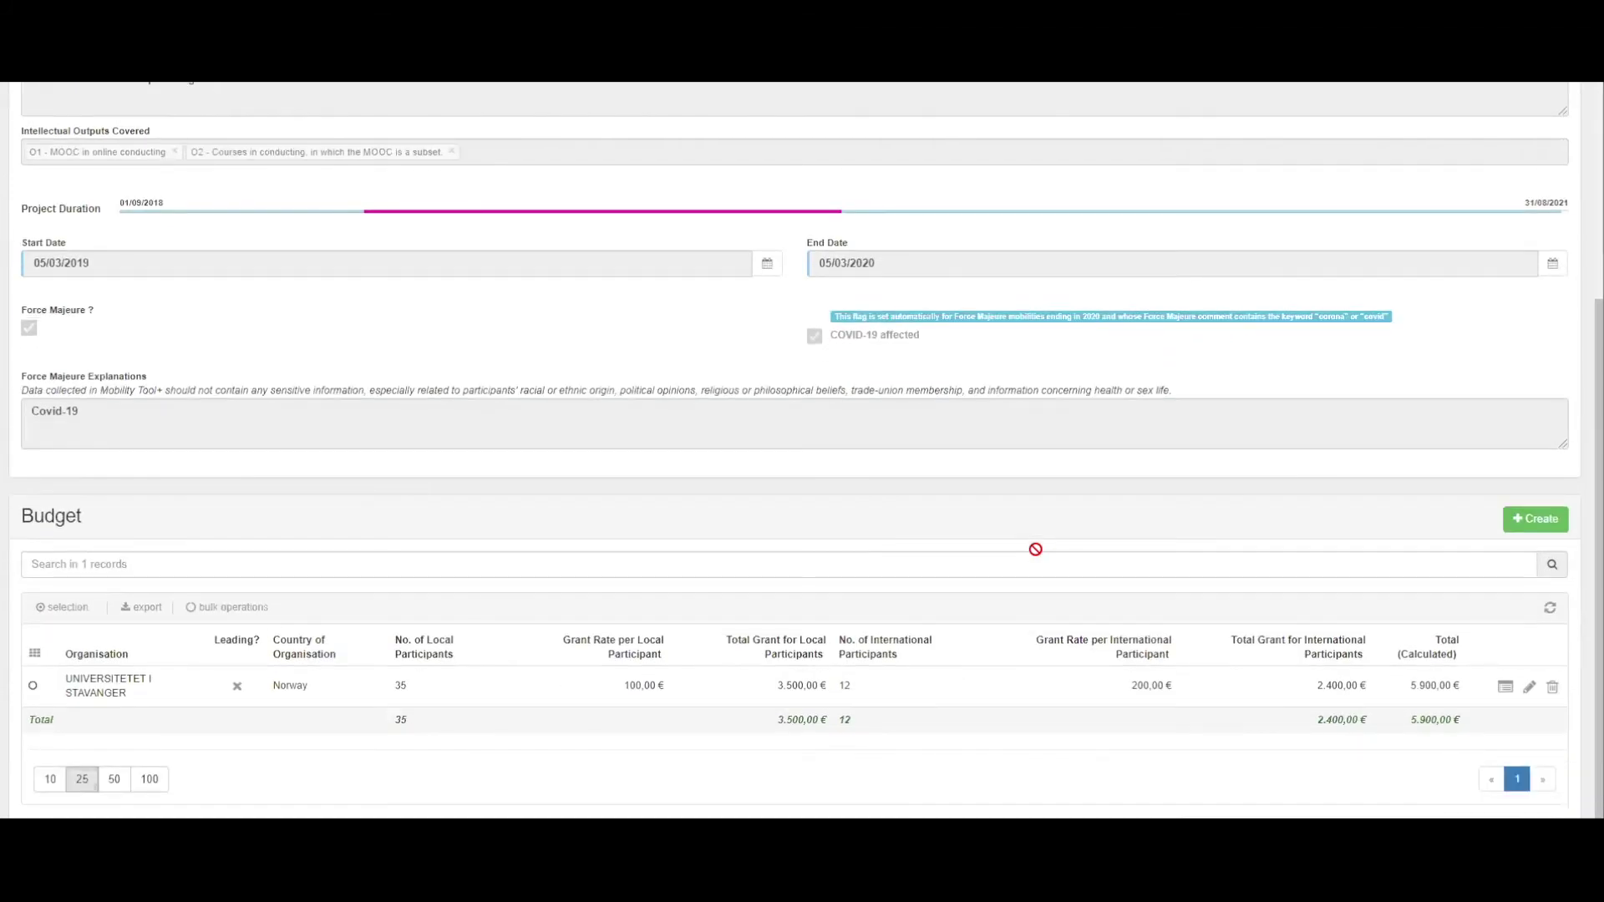
click(1530, 687)
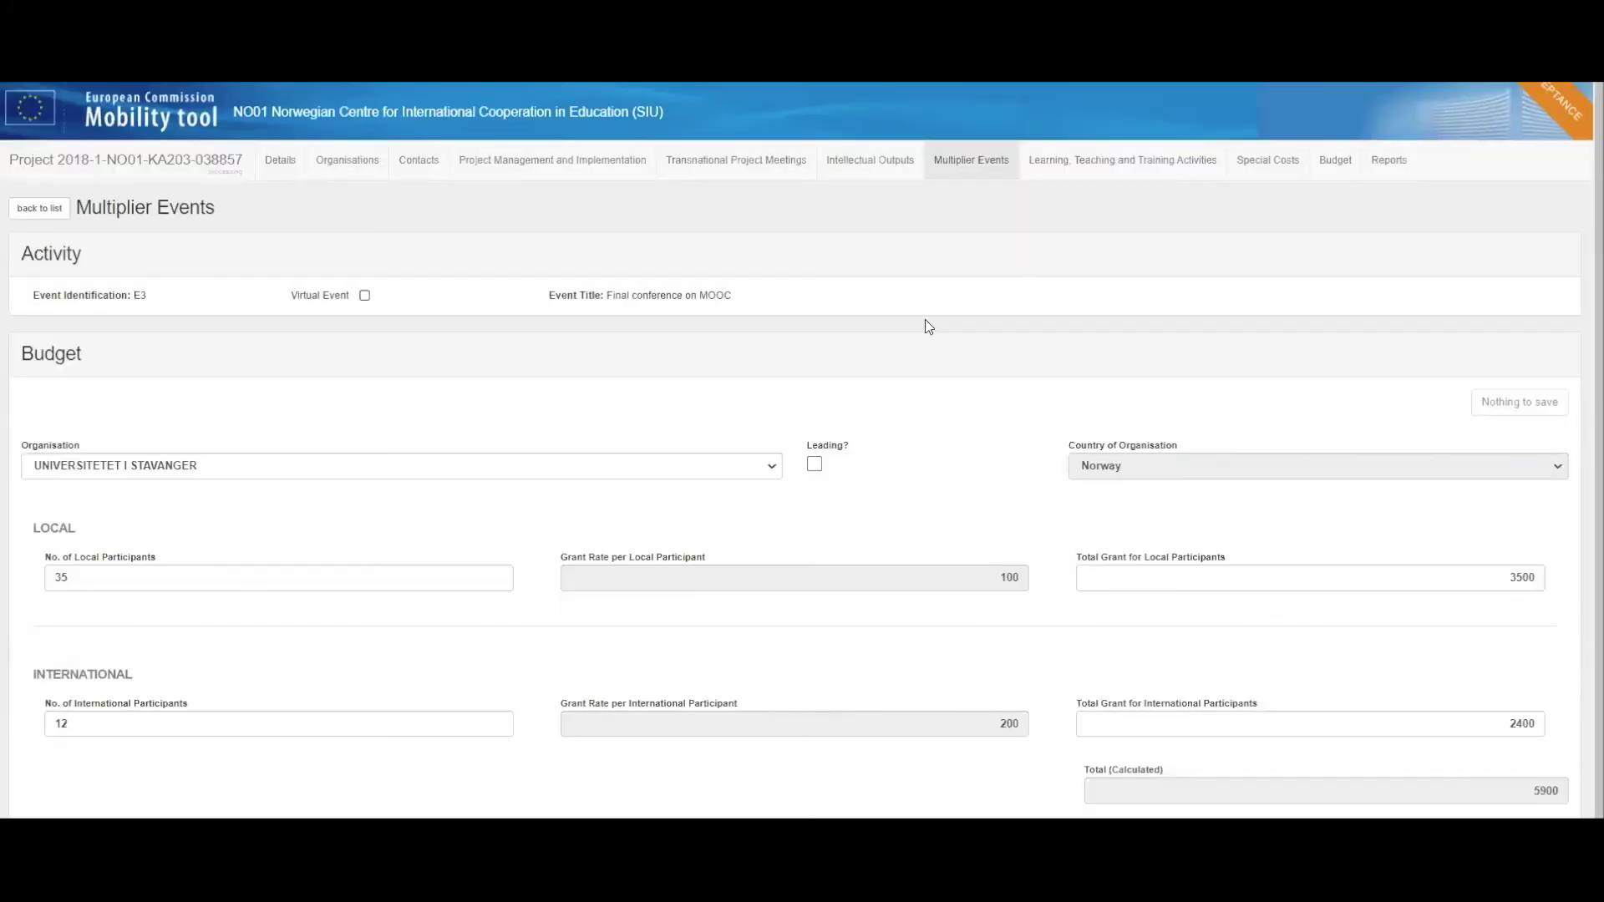
click(1156, 578)
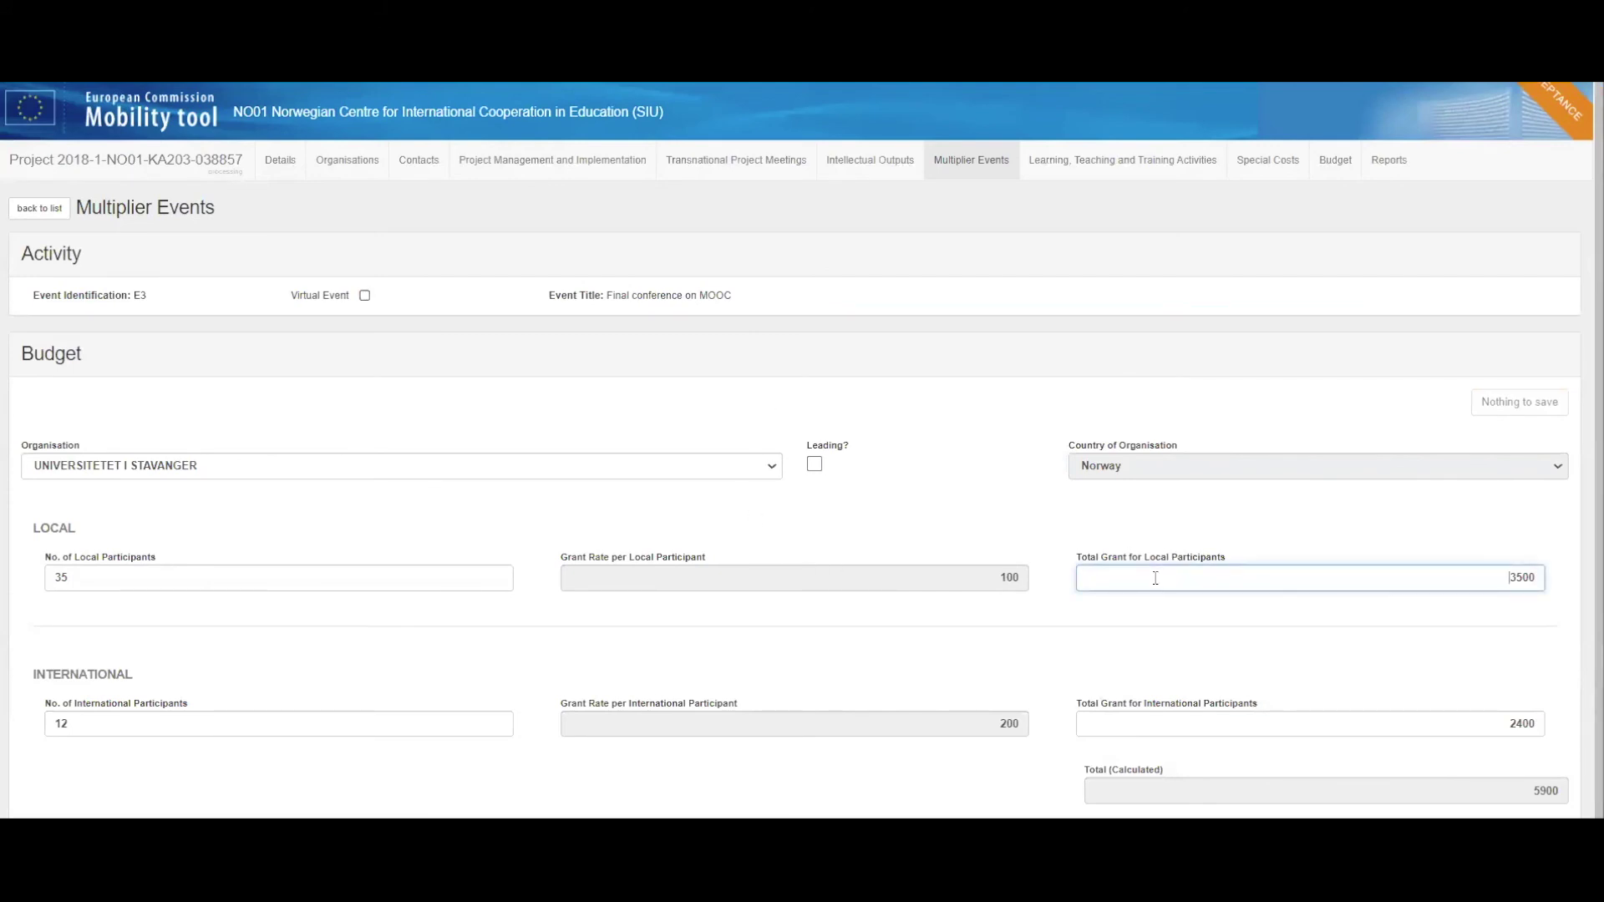
double_click(1536, 577)
scroll(1443, 573, down, 1)
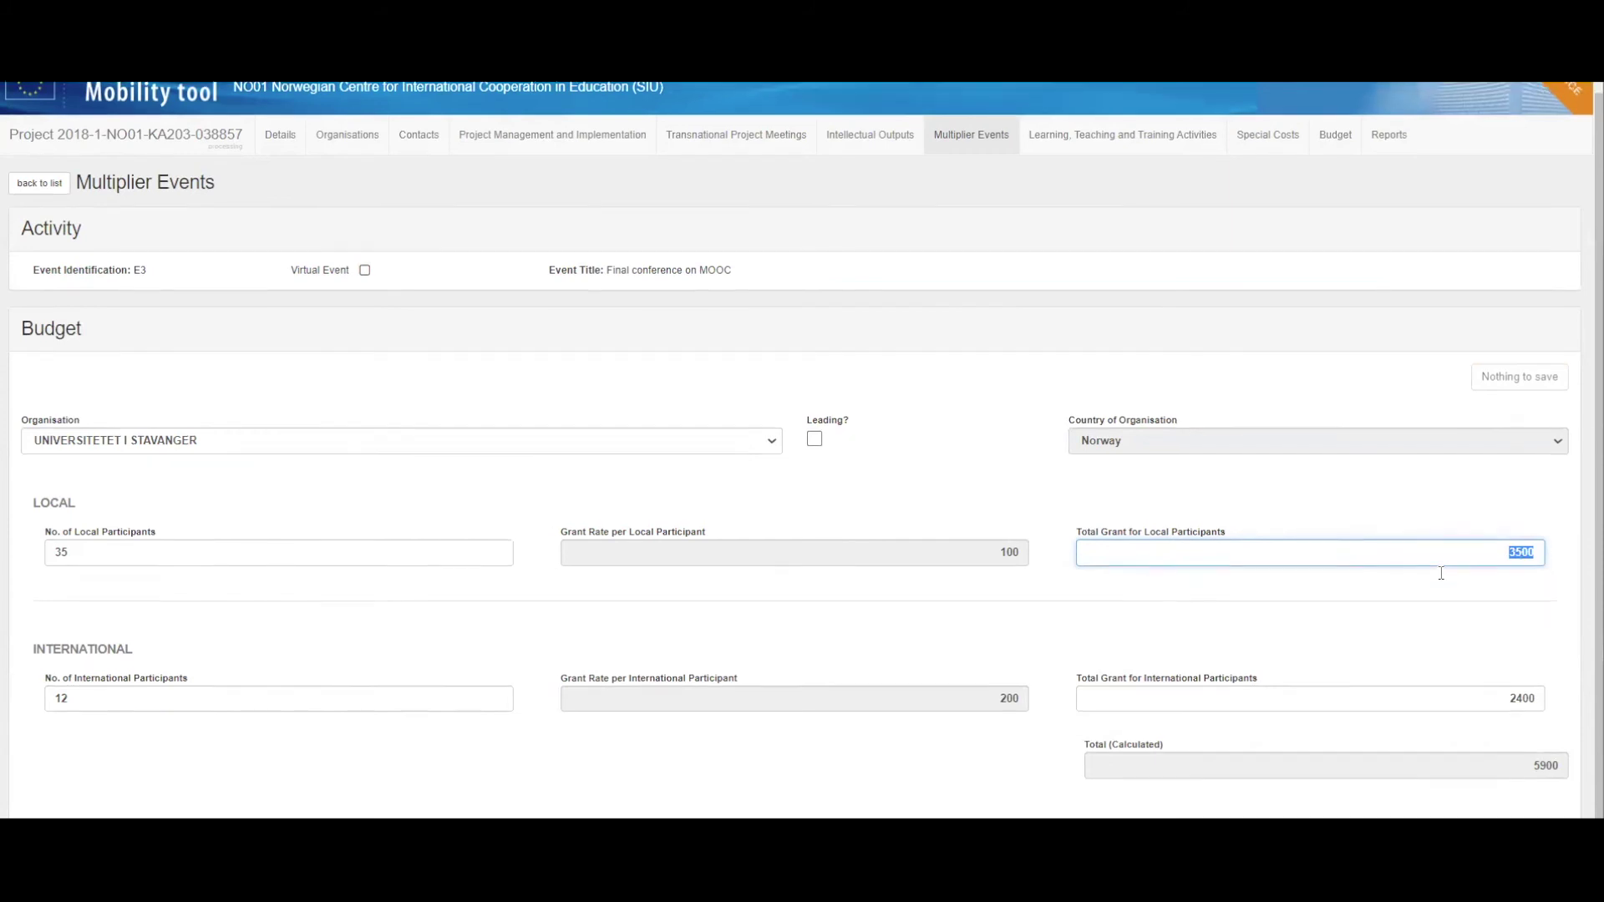
click(1525, 666)
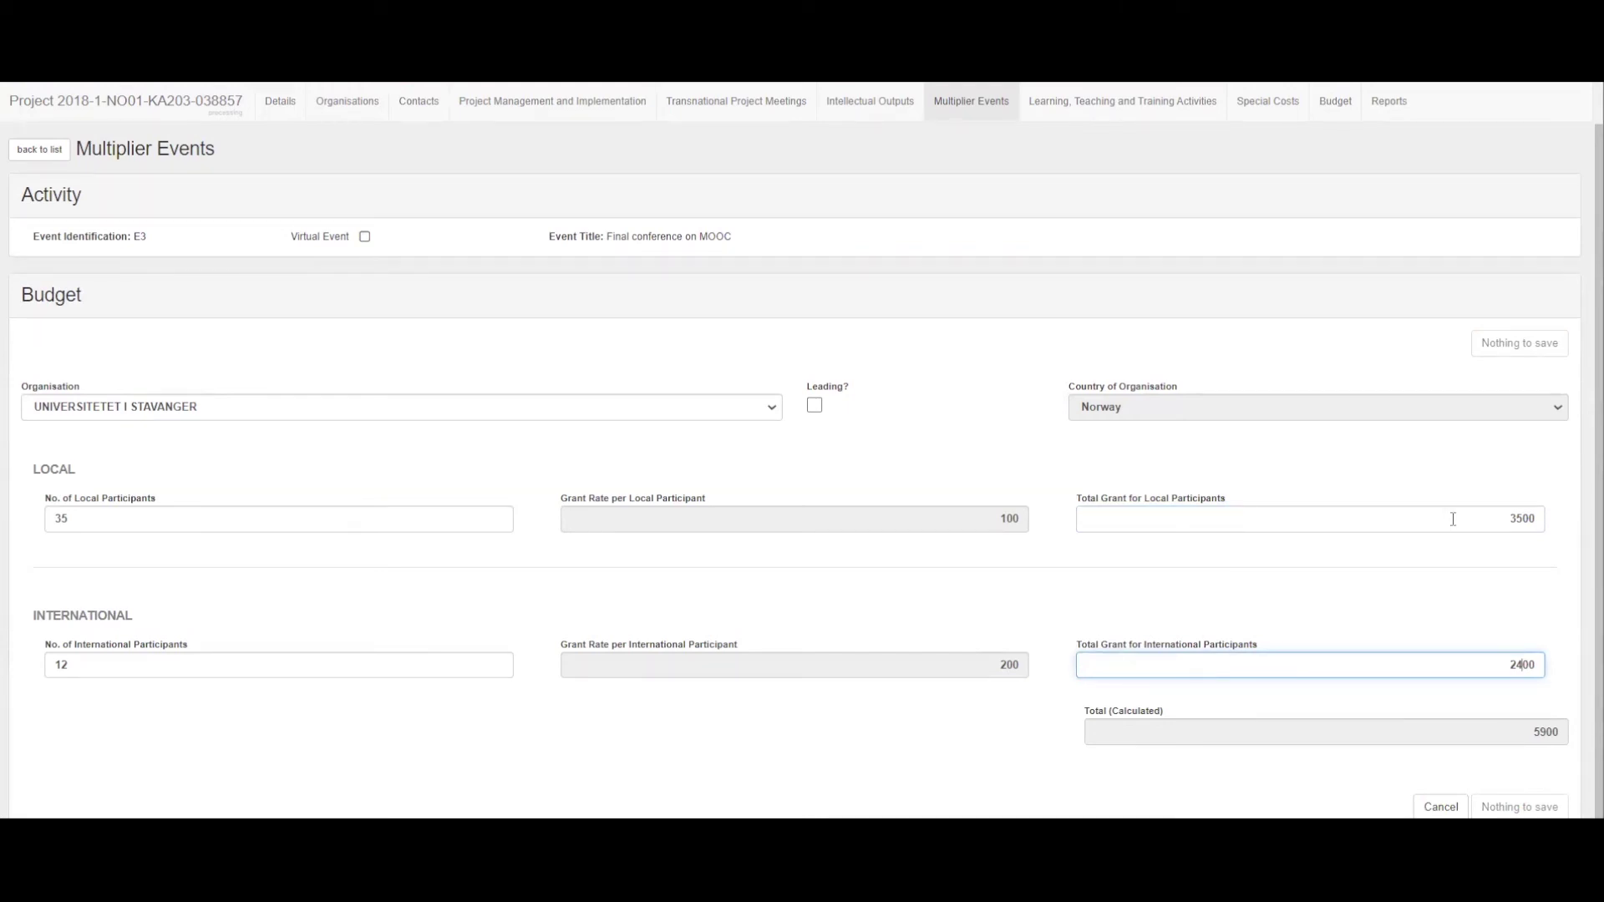
Open the participant listed under activity C6 of the Learning, Teaching and Training Activities for editing
click(1115, 98)
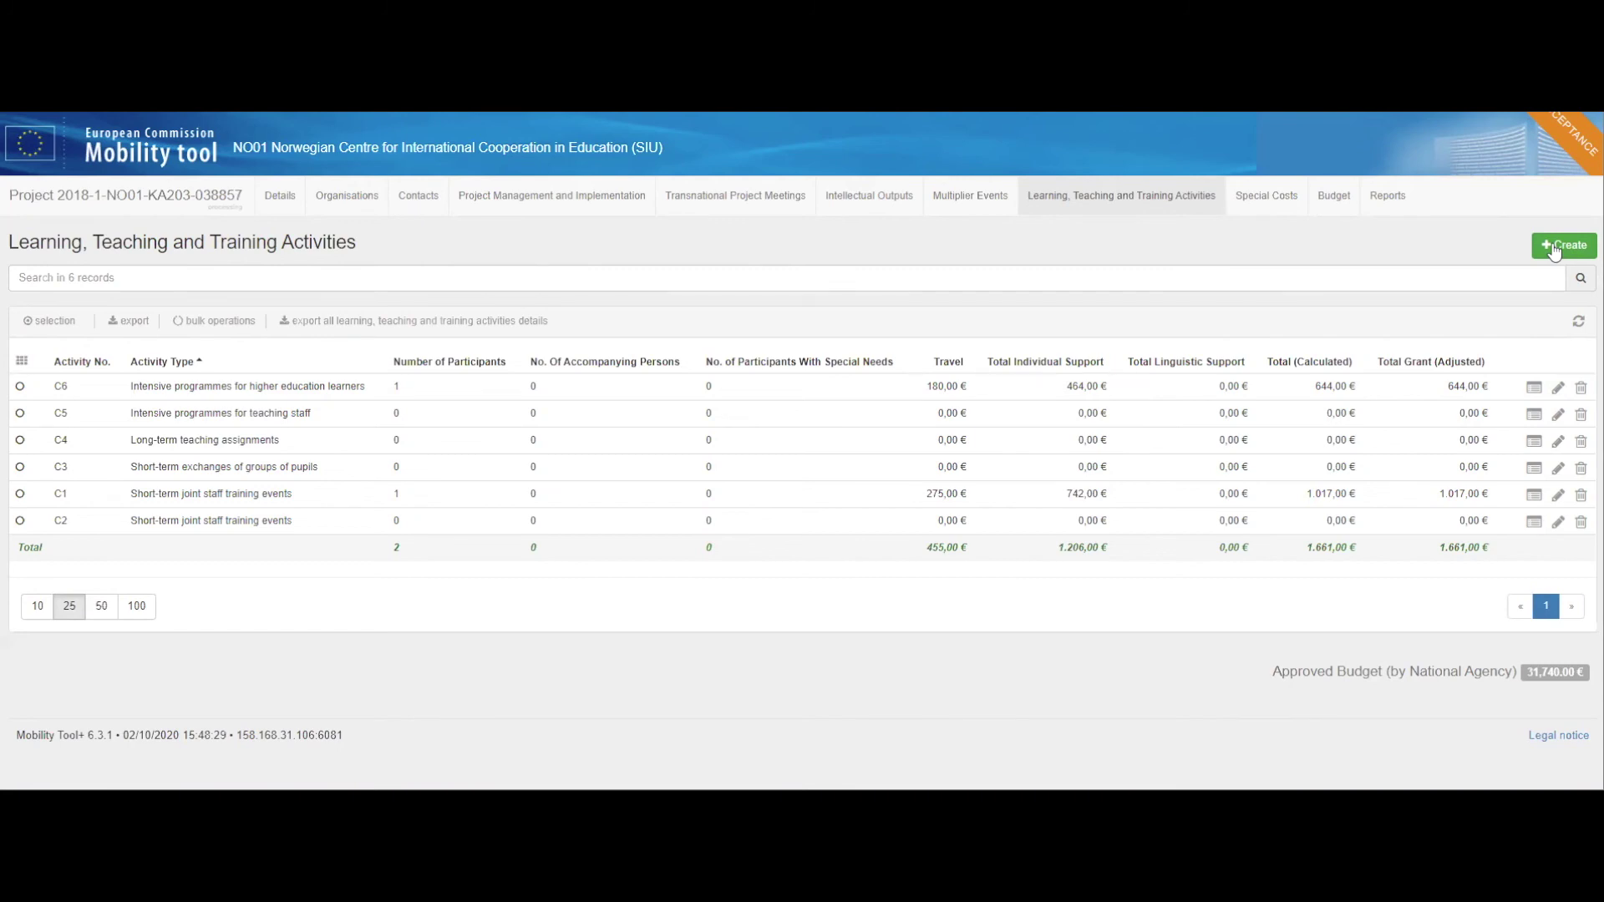
click(1559, 388)
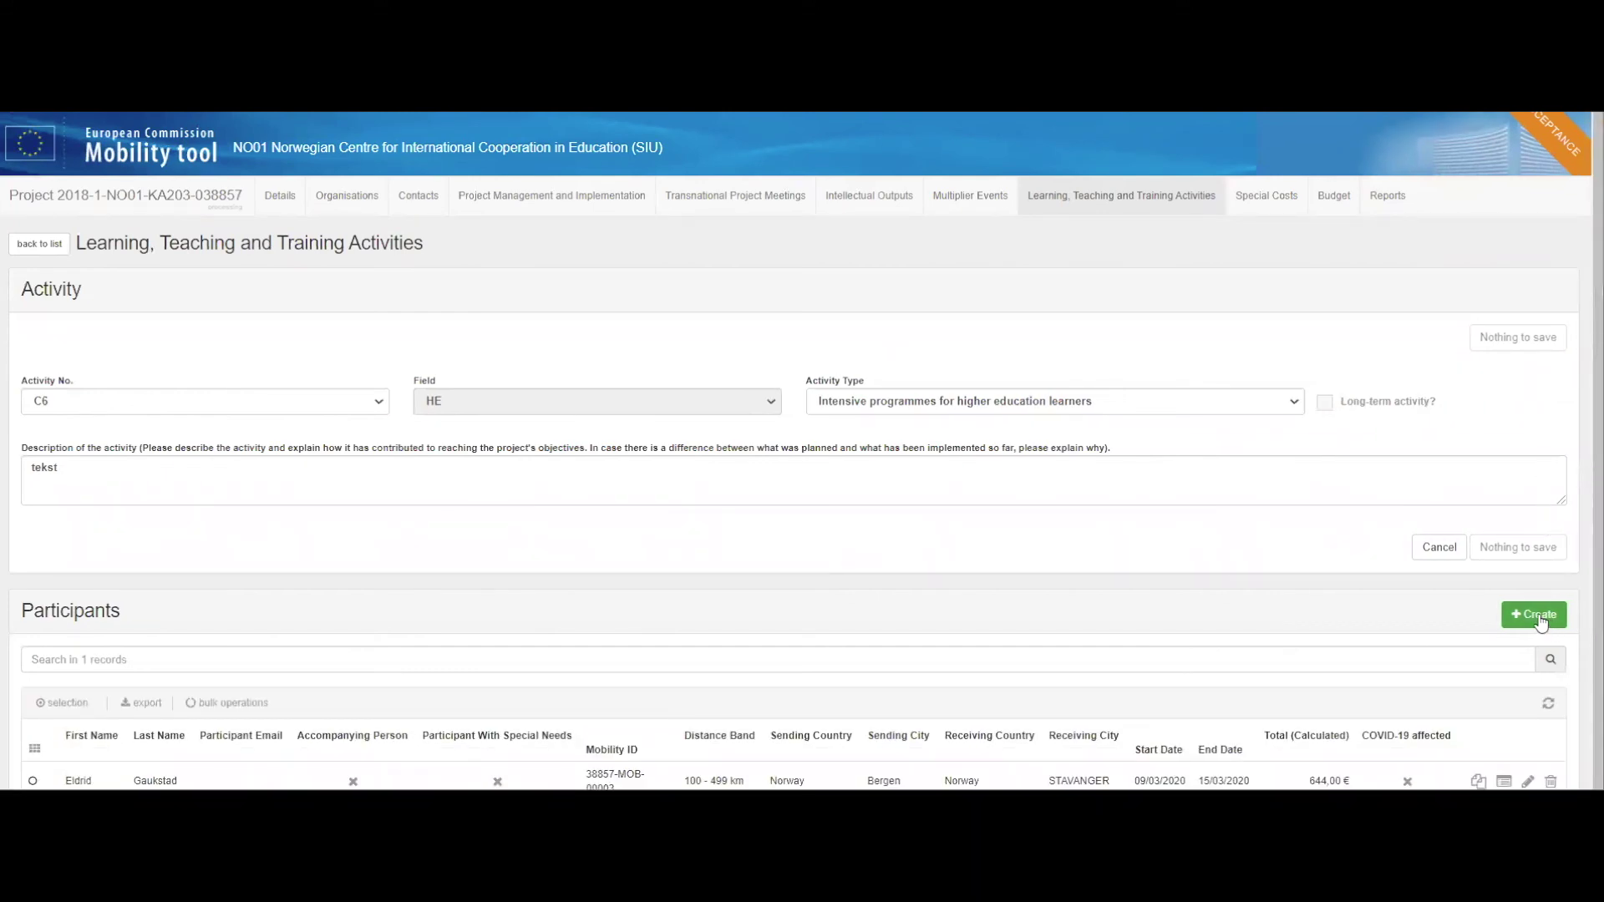
scroll(1541, 623, down, 1)
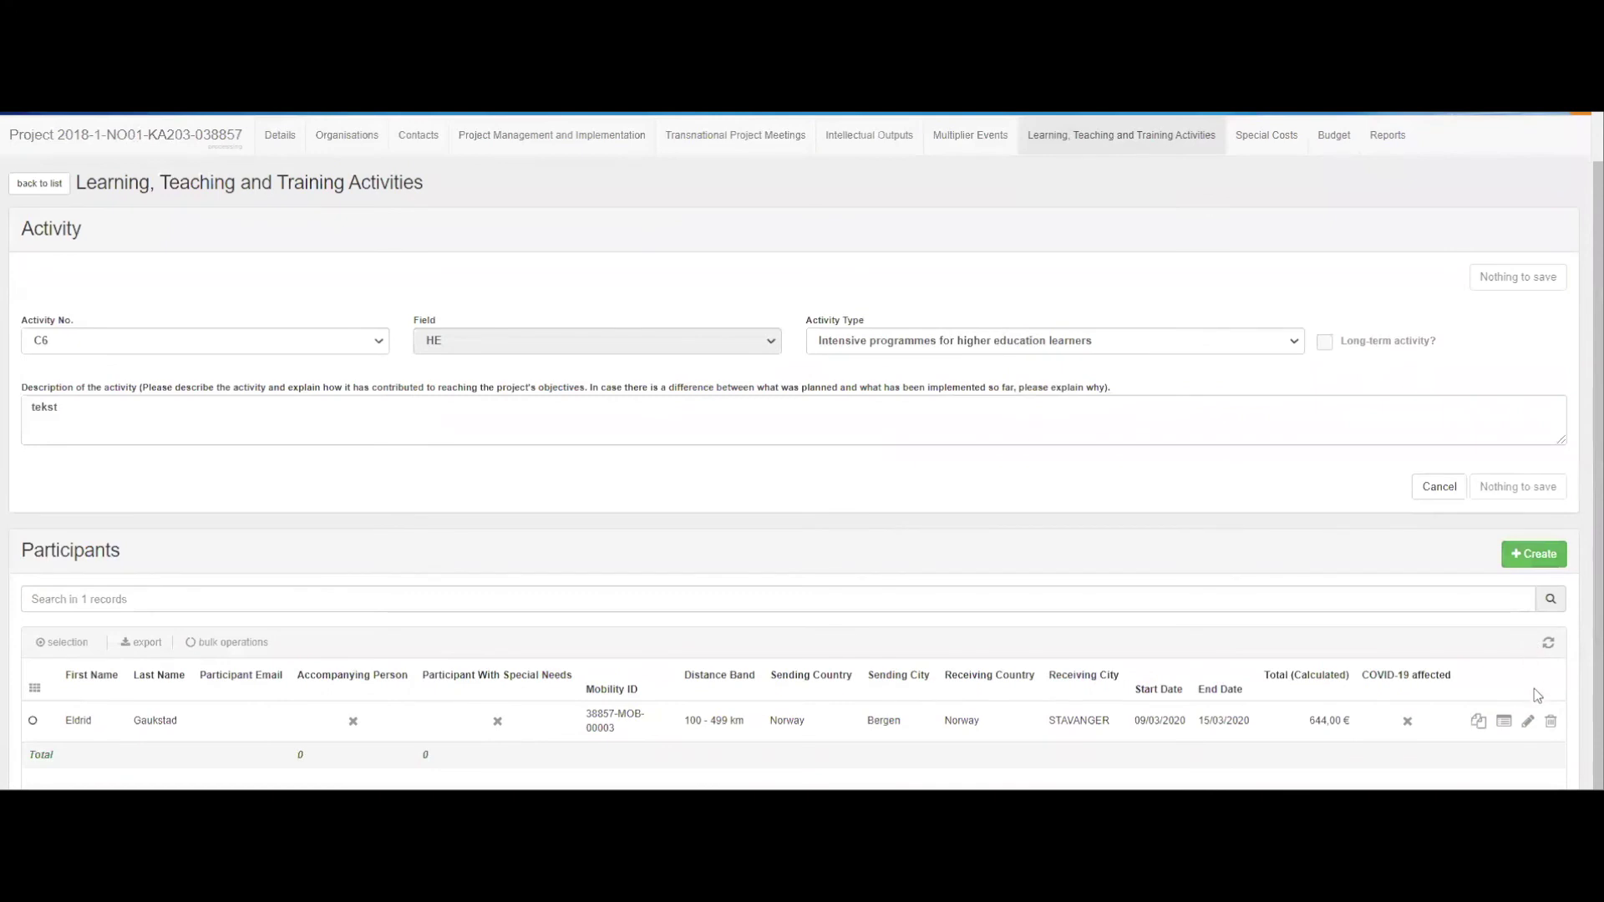
click(1529, 722)
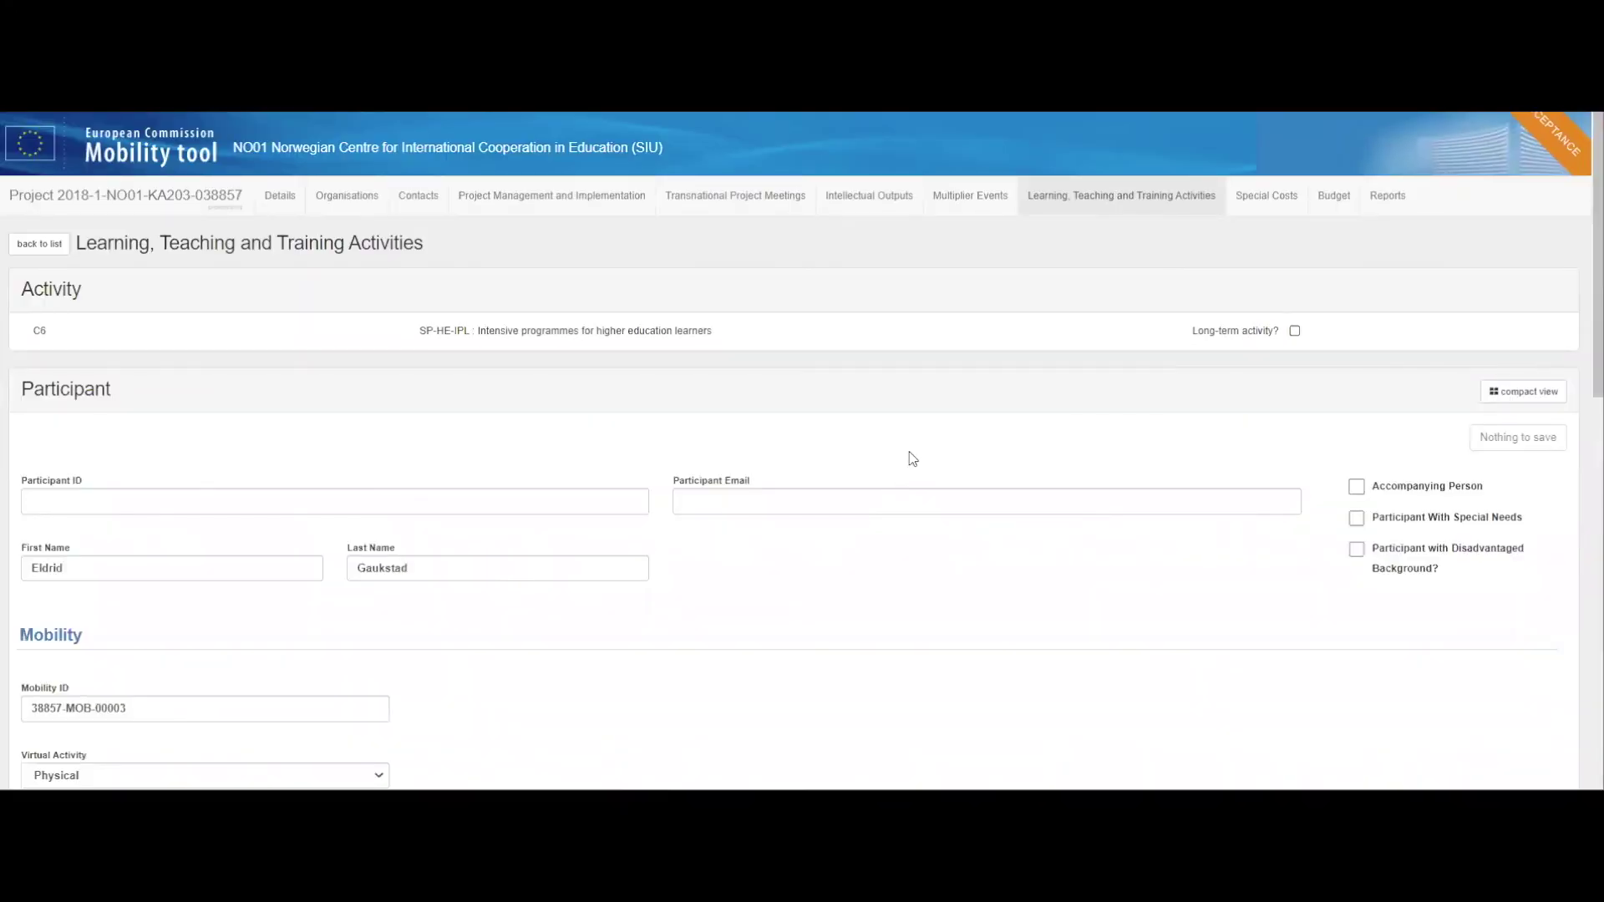
Mark the C6 participant's mobility of 09/03/2020 to 15/03/2020 as Force Majeure with the explanation "Covid-19"
scroll(912, 458, down, 2)
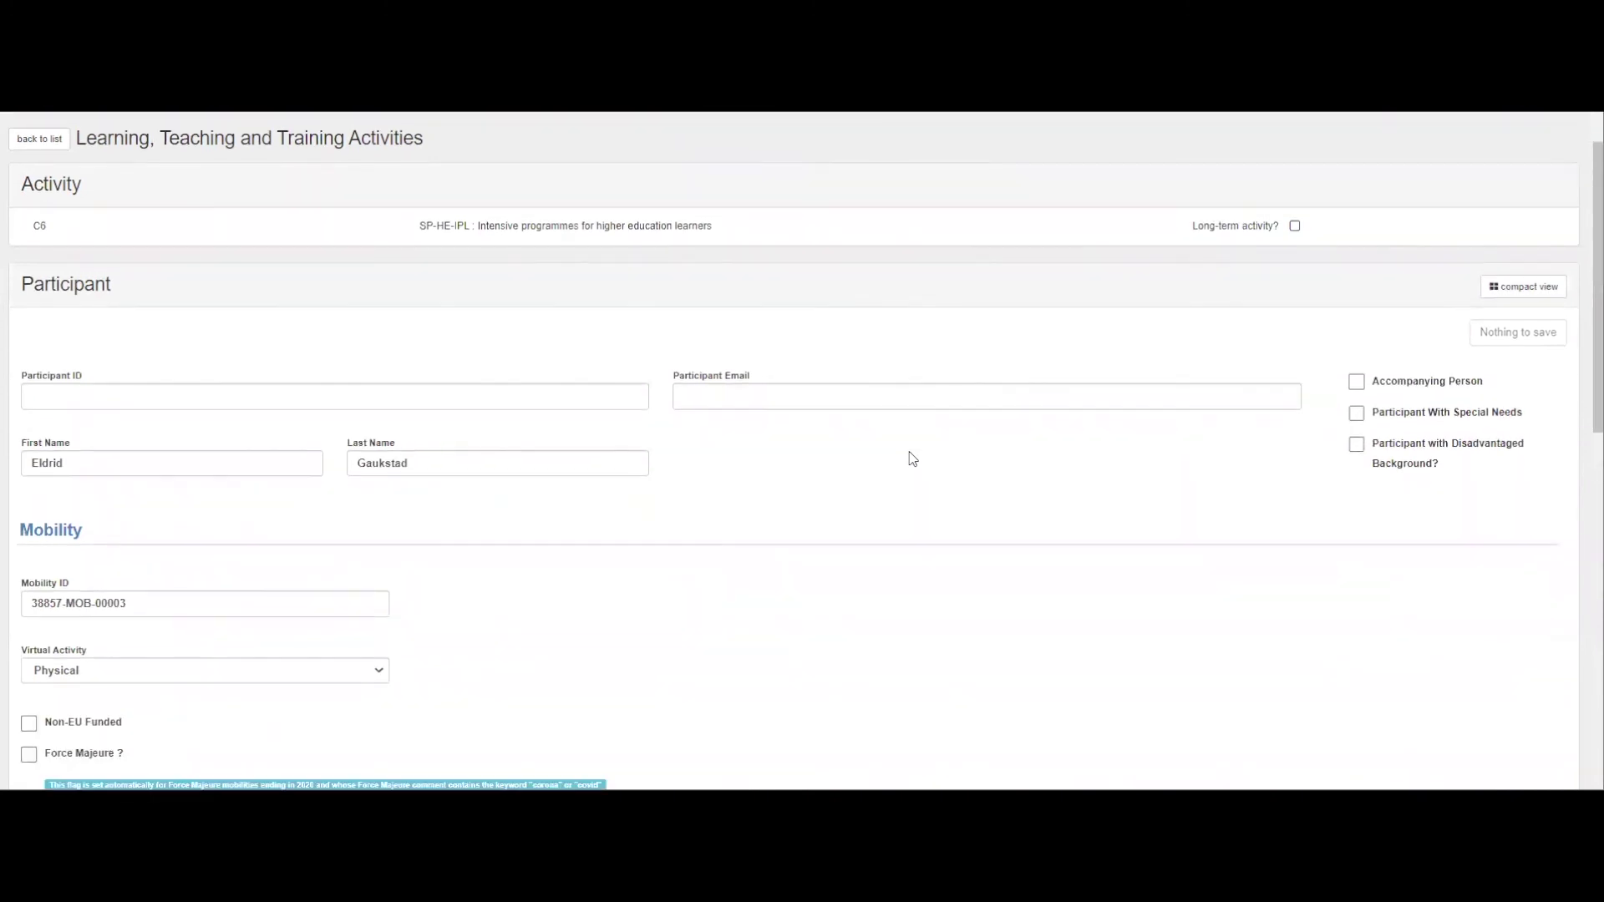
scroll(912, 459, down, 6)
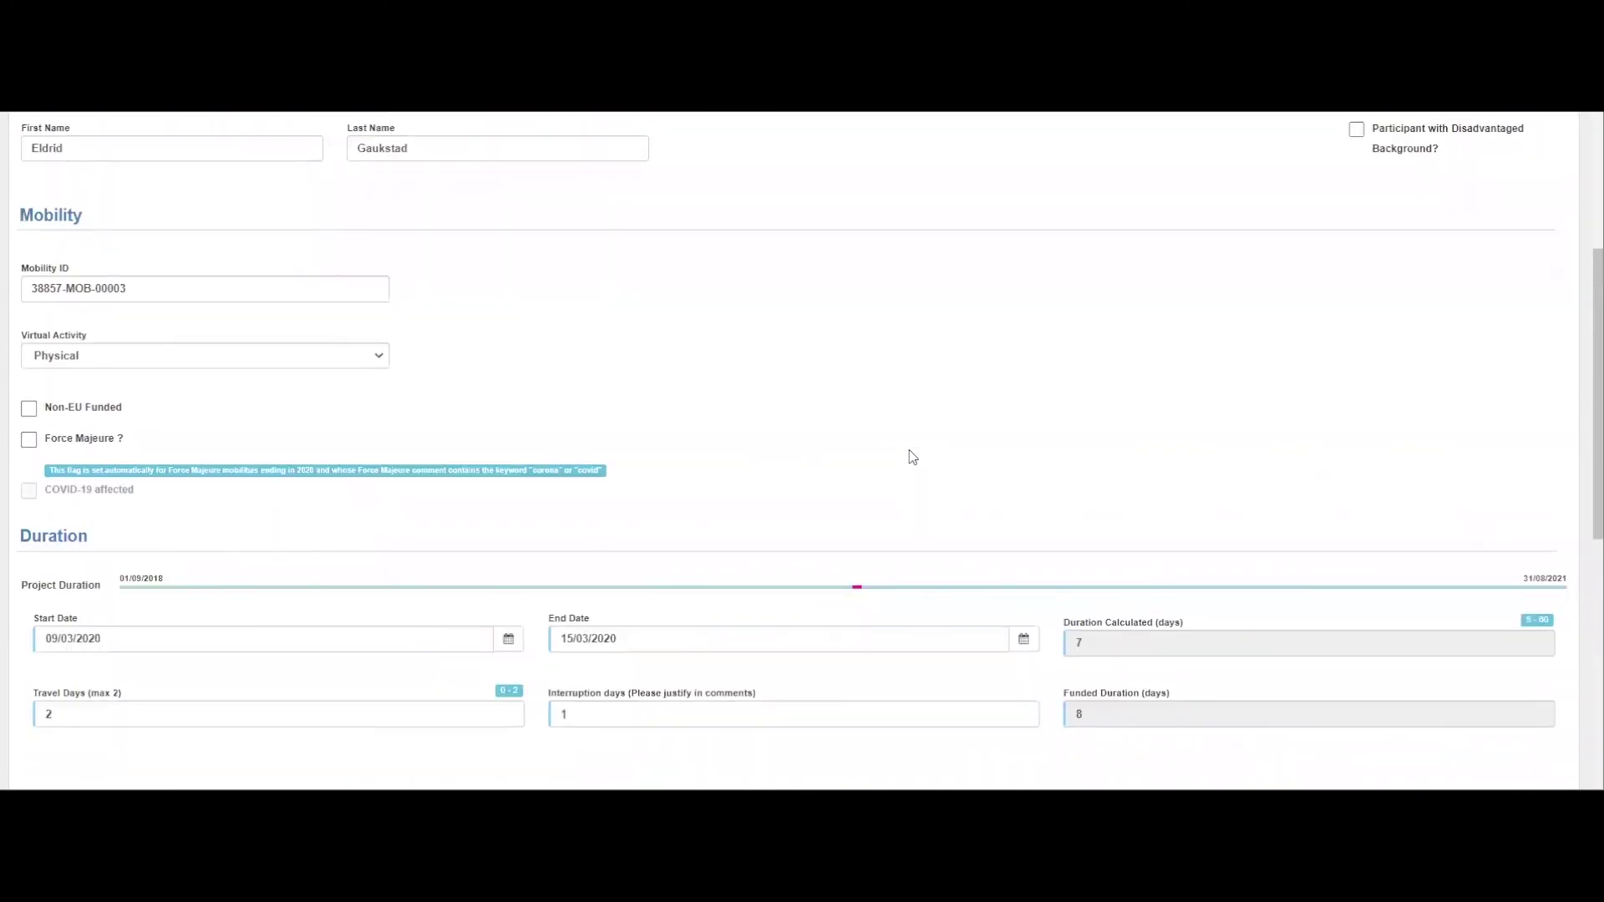
scroll(552, 576, down, 4)
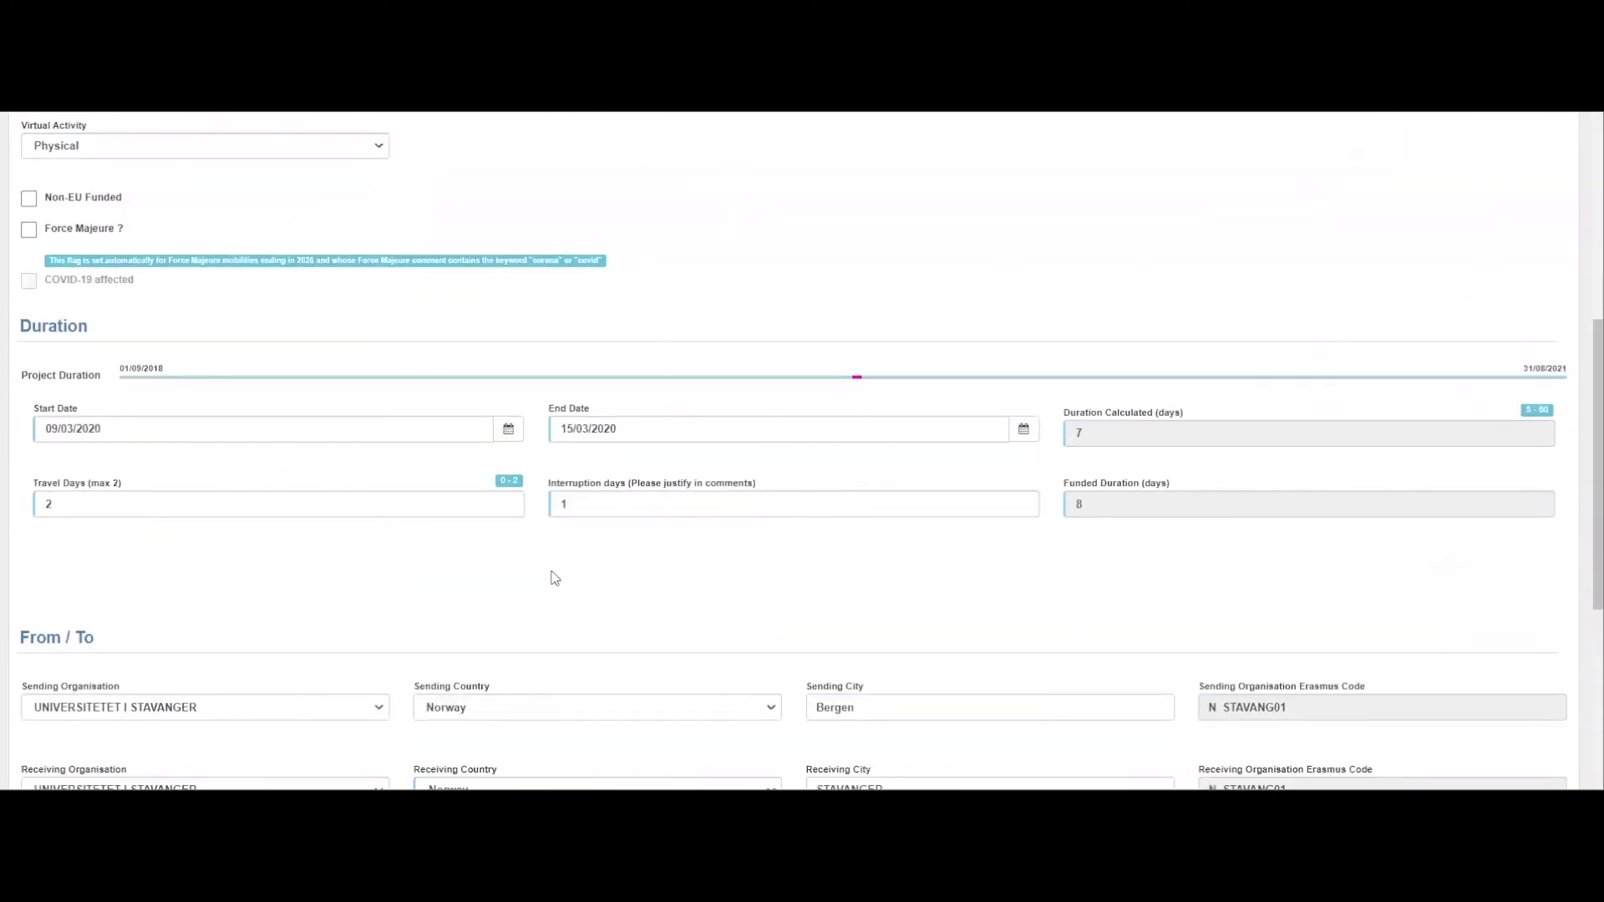
scroll(397, 672, down, 4)
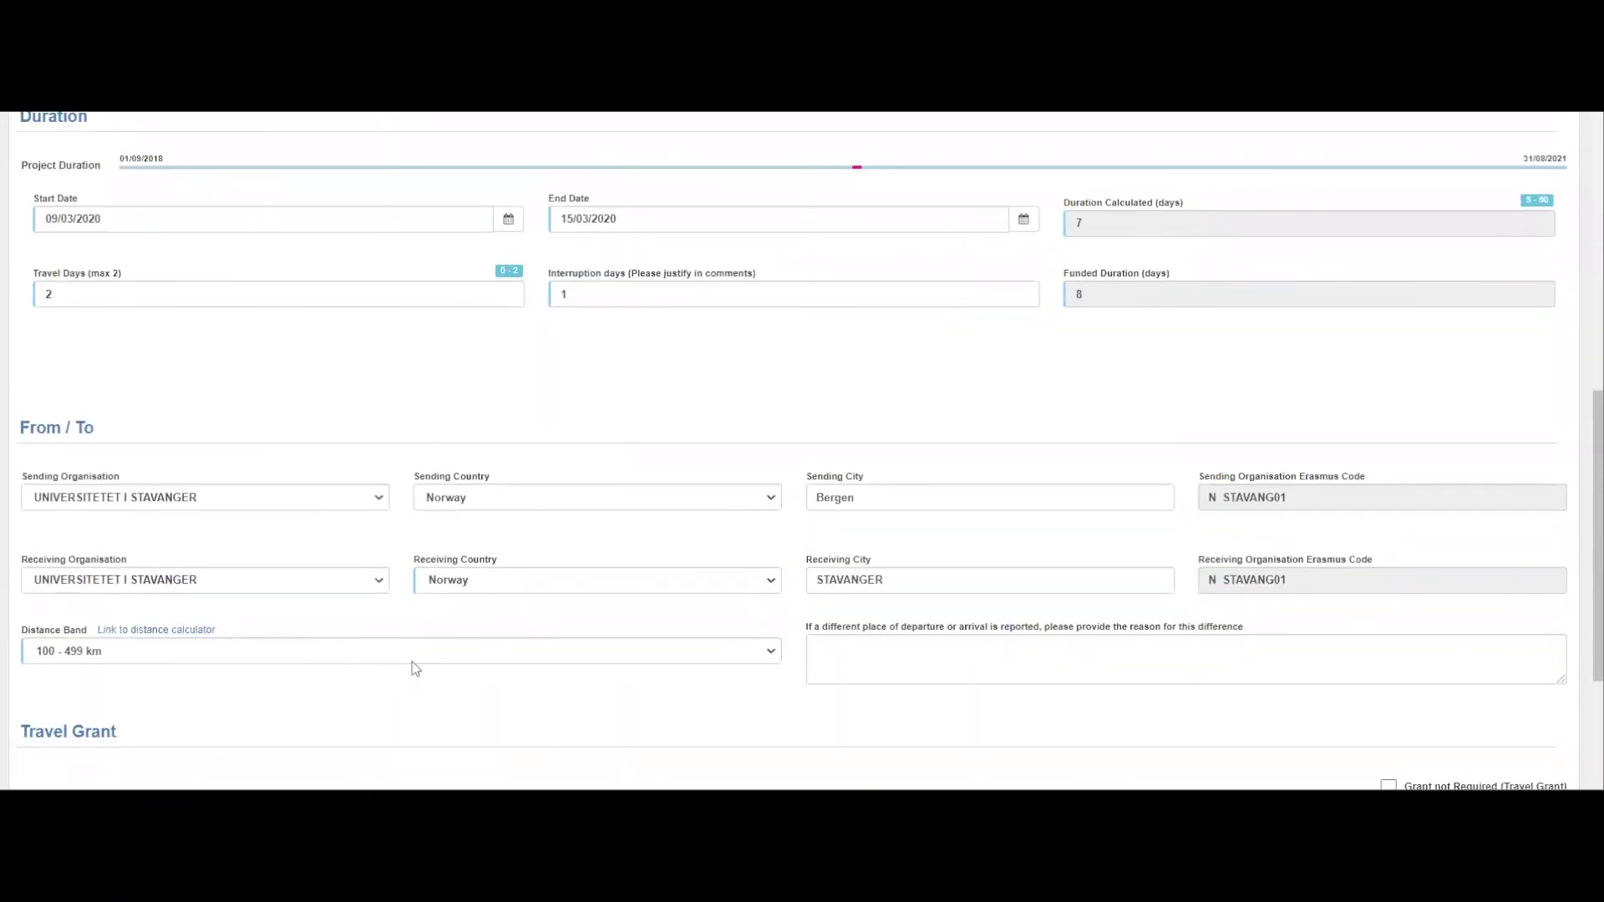
scroll(415, 668, up, 10)
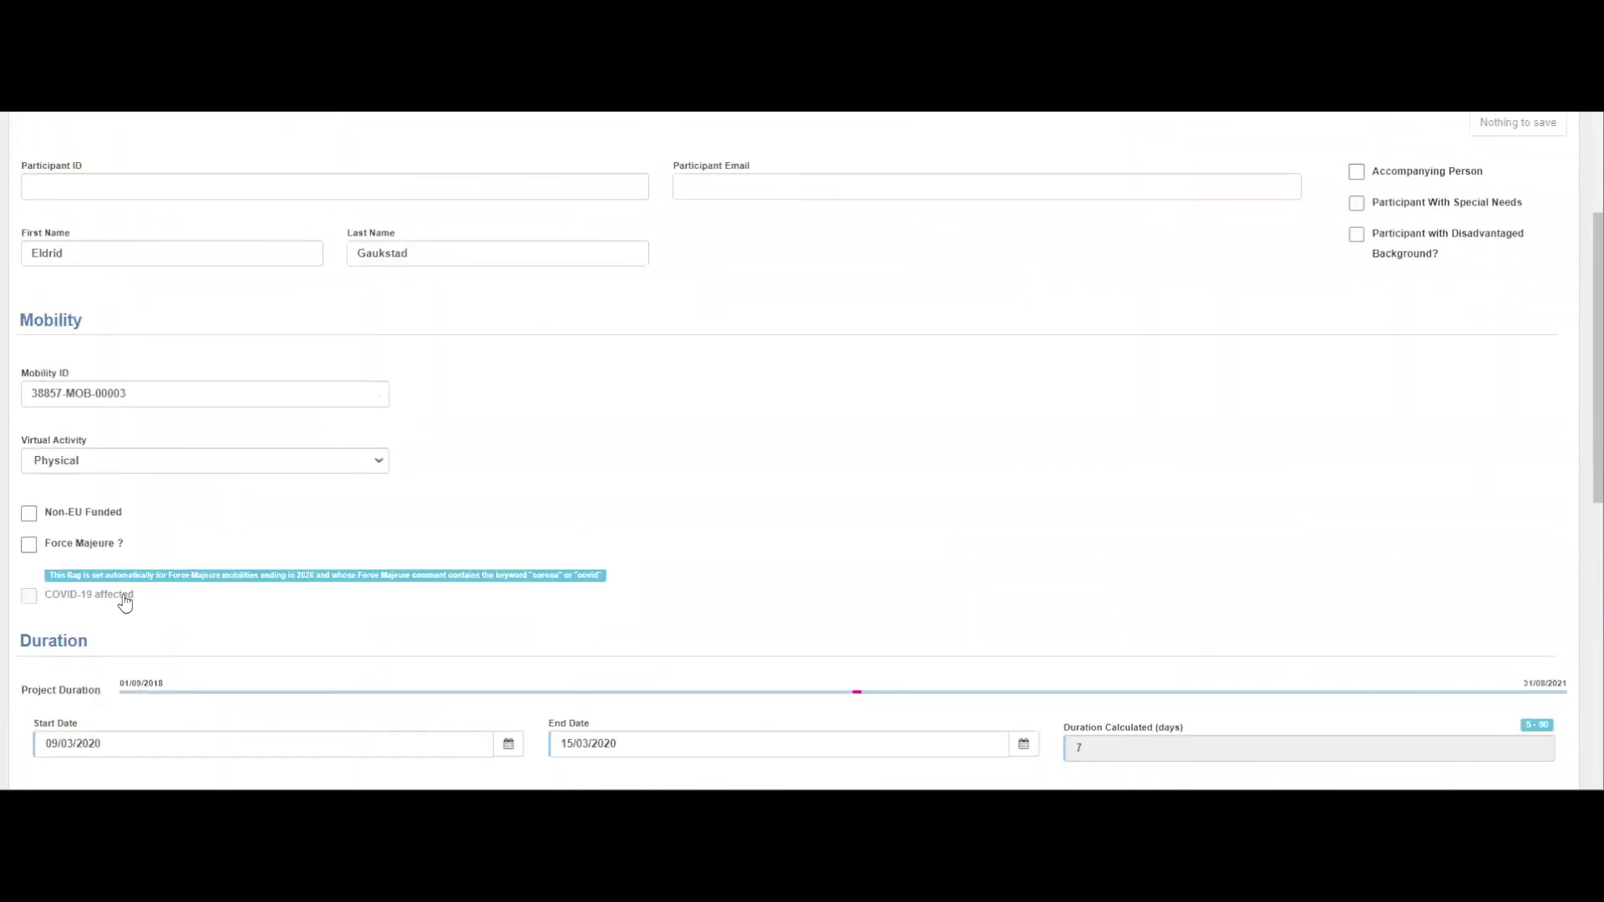
click(29, 546)
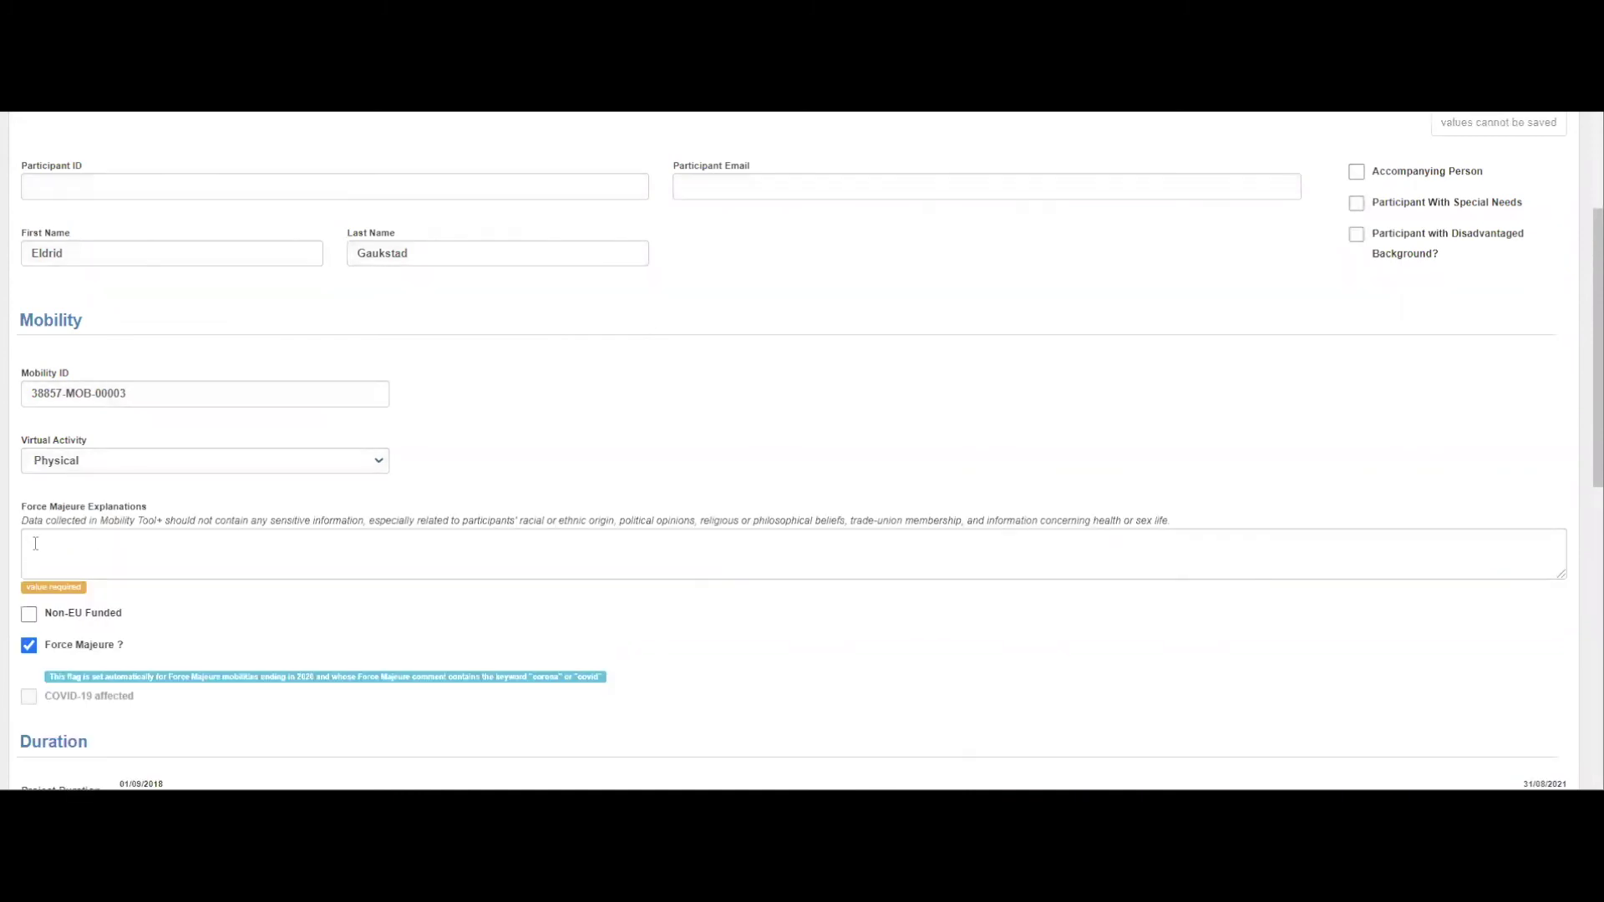
click(52, 537)
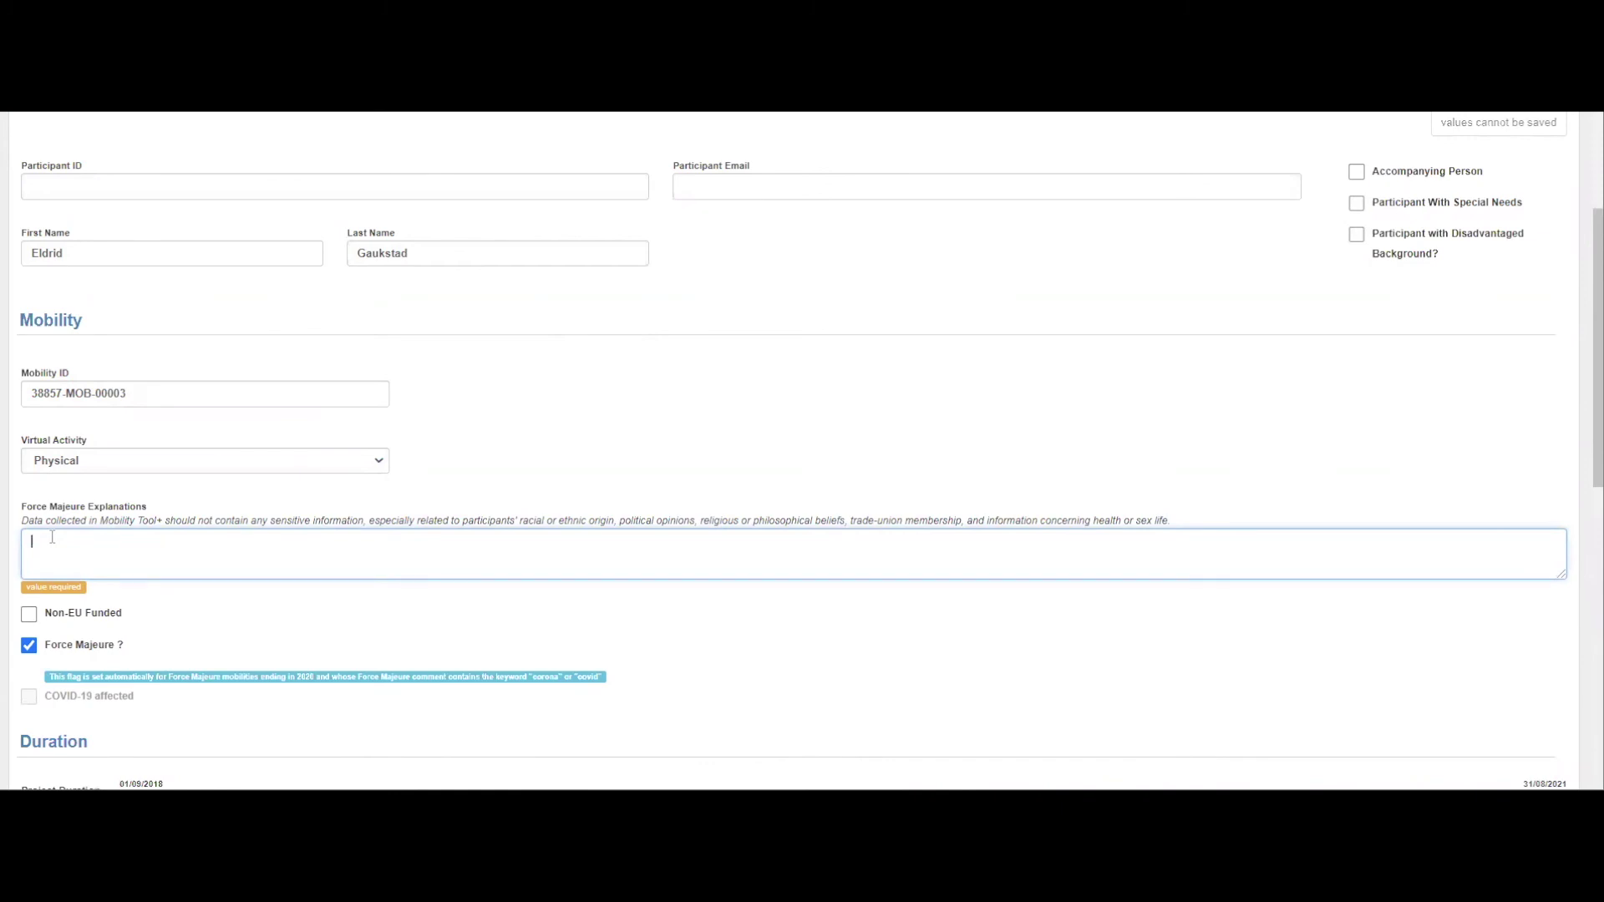
text(Covid-19)
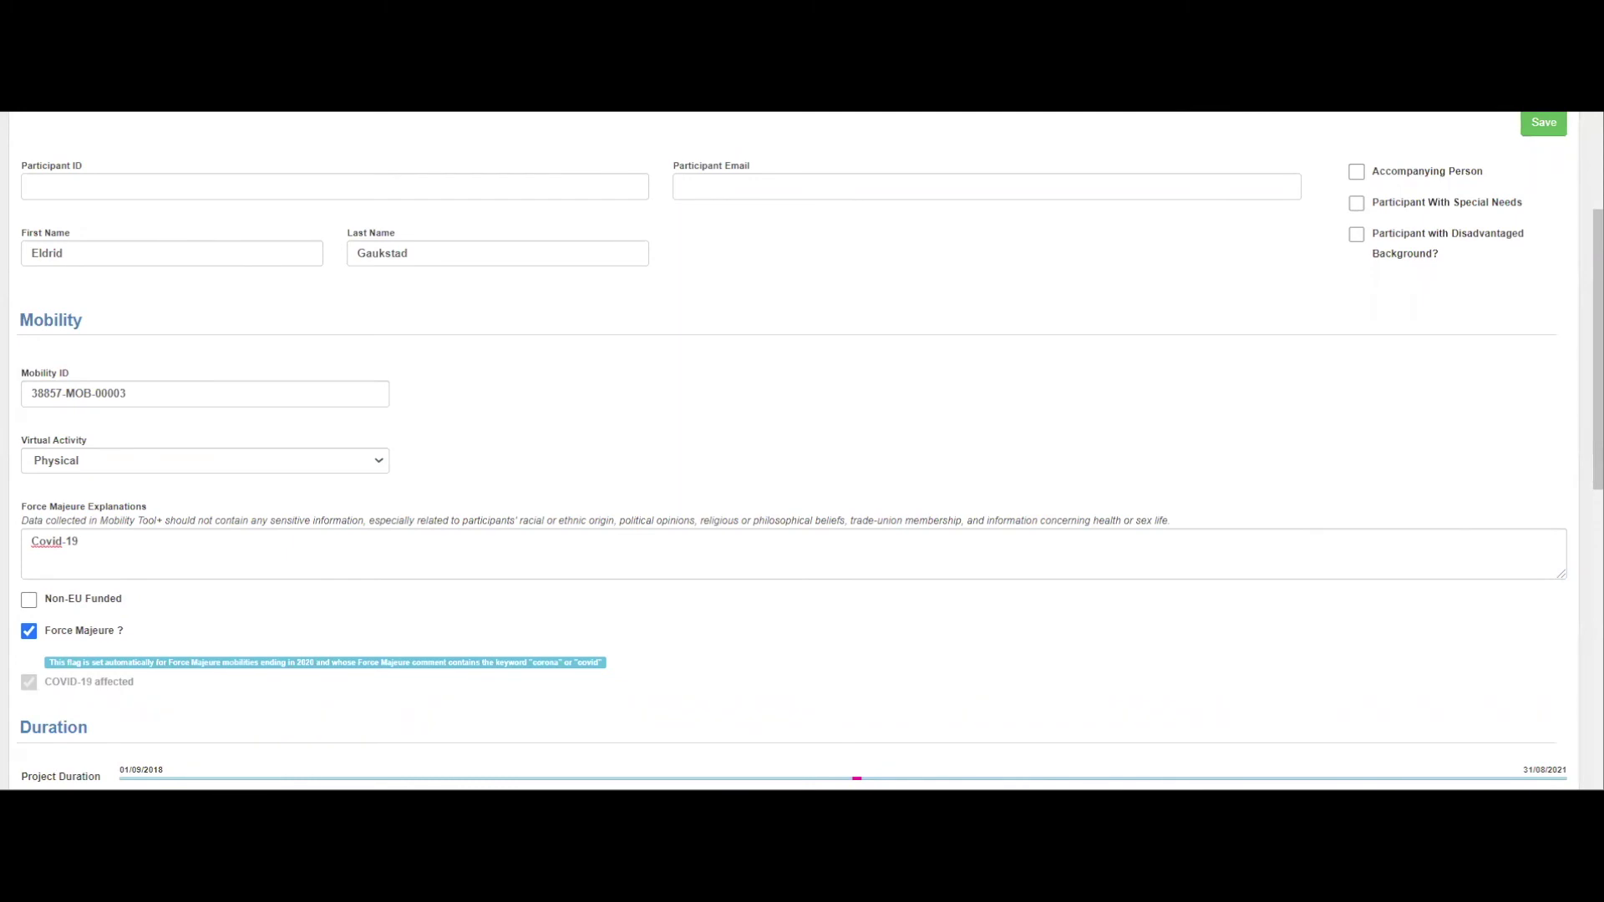
Examine the participant's travel grant, individual support and overall comments fields for the Force Majeure mobility
scroll(1391, 571, down, 3)
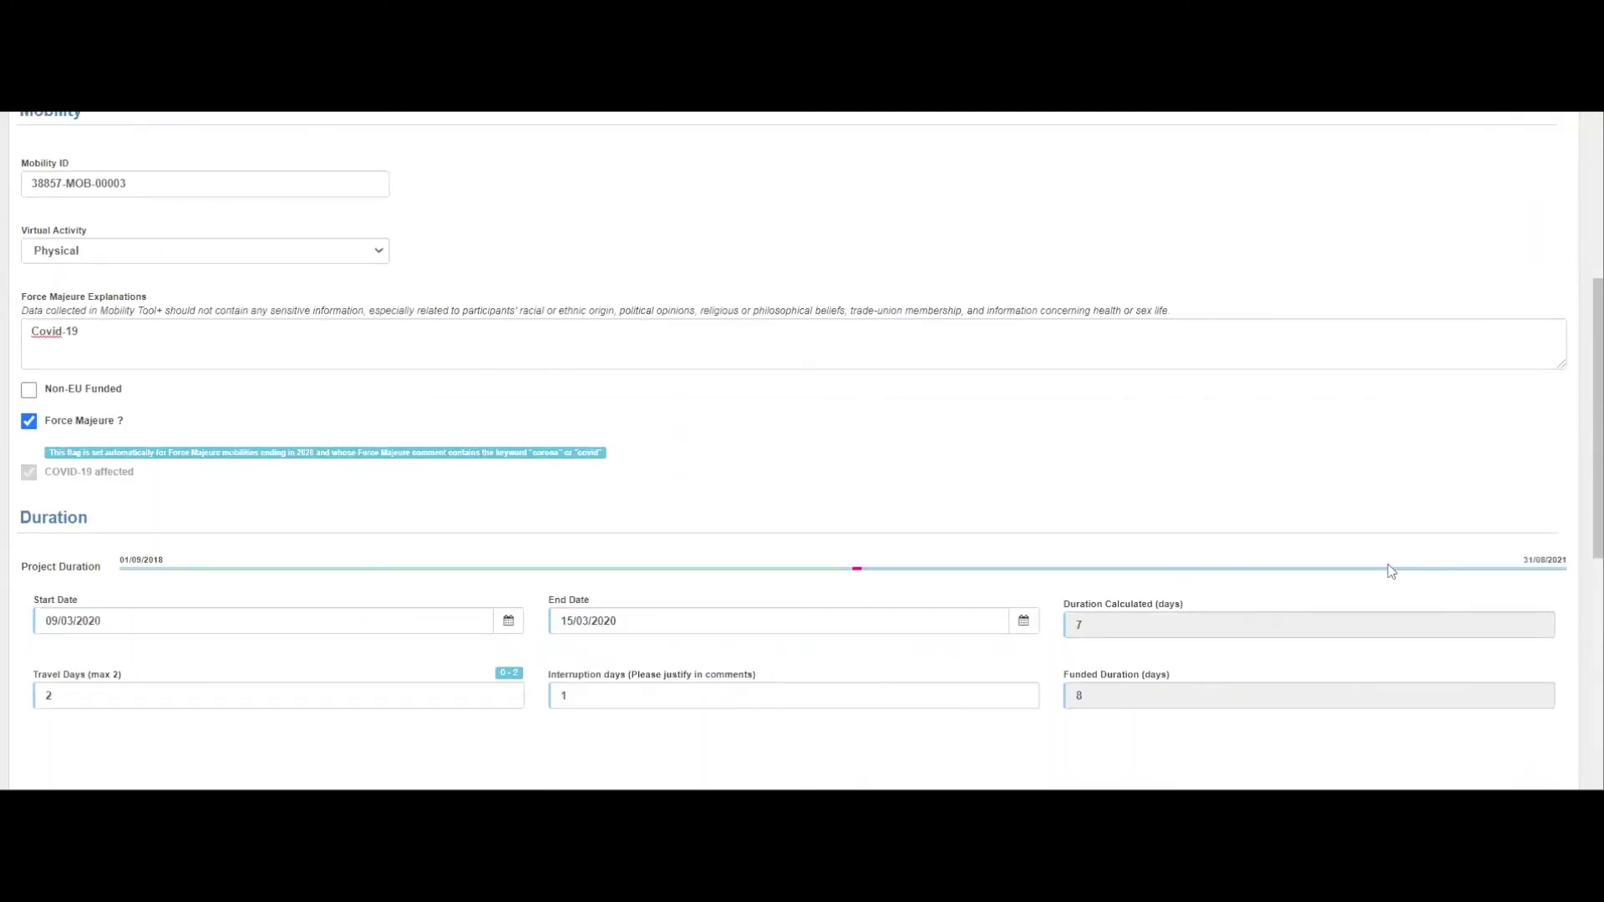
scroll(1391, 571, down, 9)
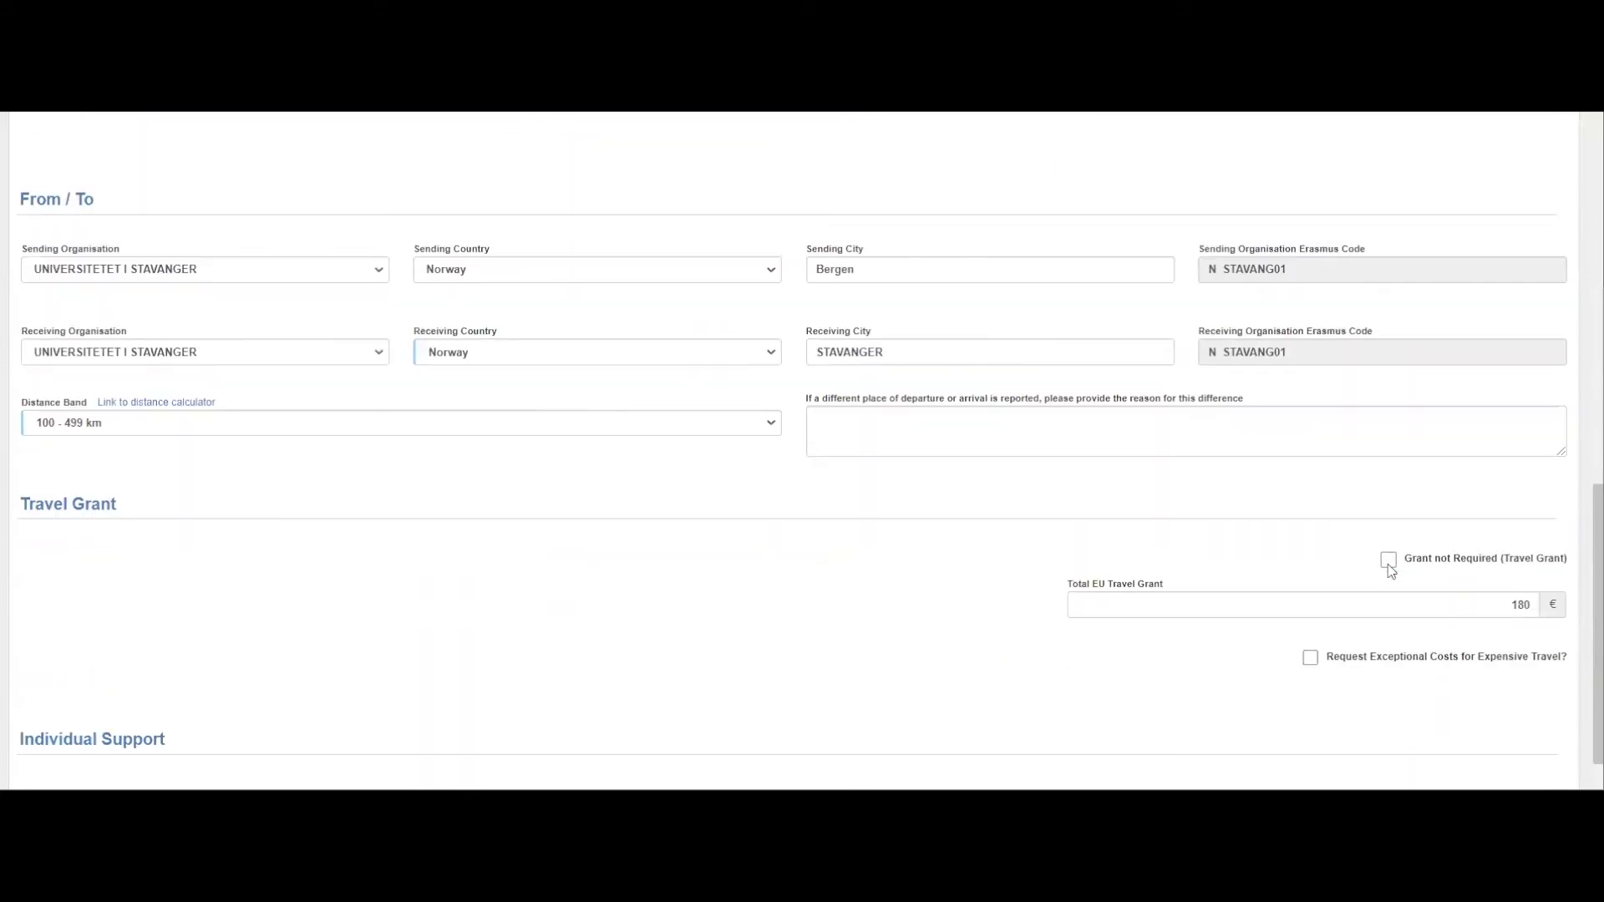
scroll(1387, 564, down, 2)
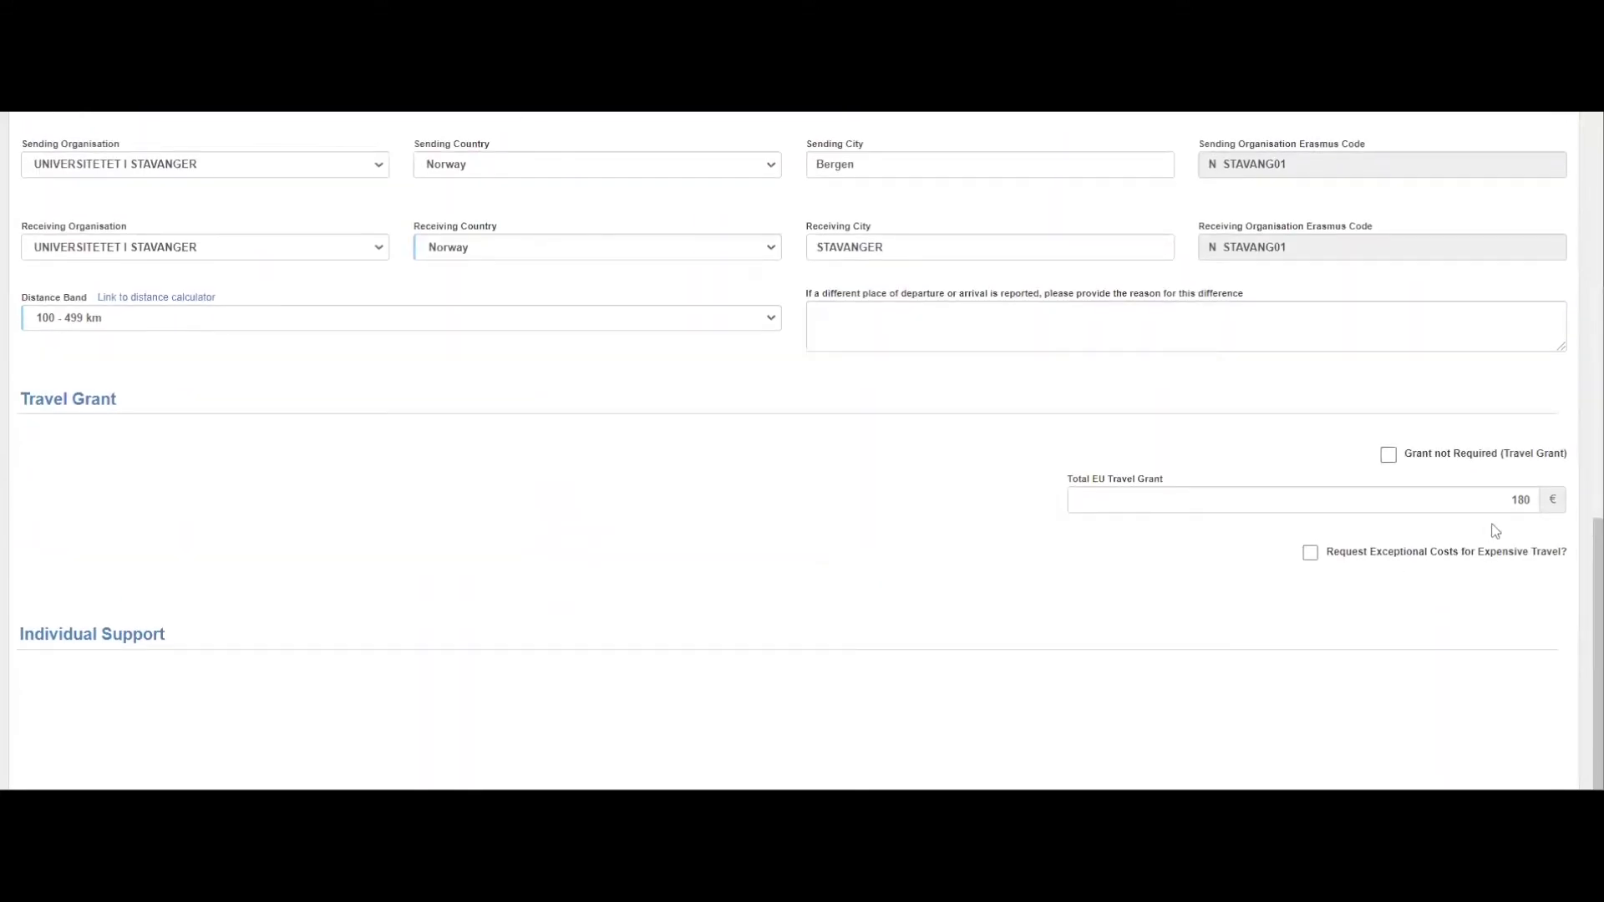
drag(1532, 500, 1517, 500)
scroll(1379, 612, down, 6)
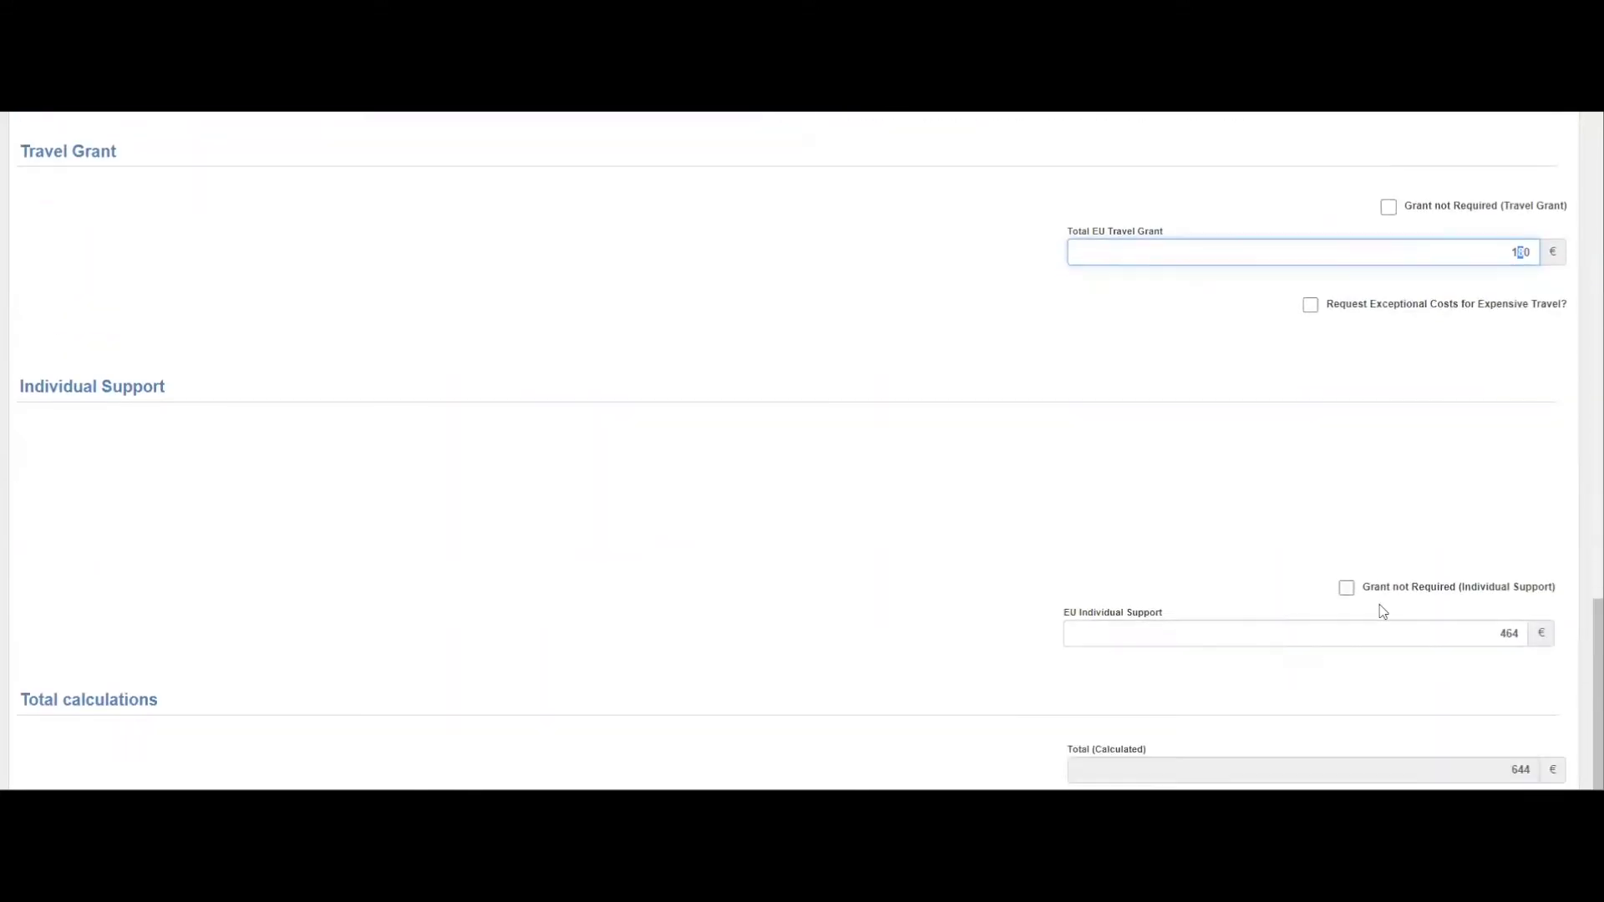
double_click(1502, 477)
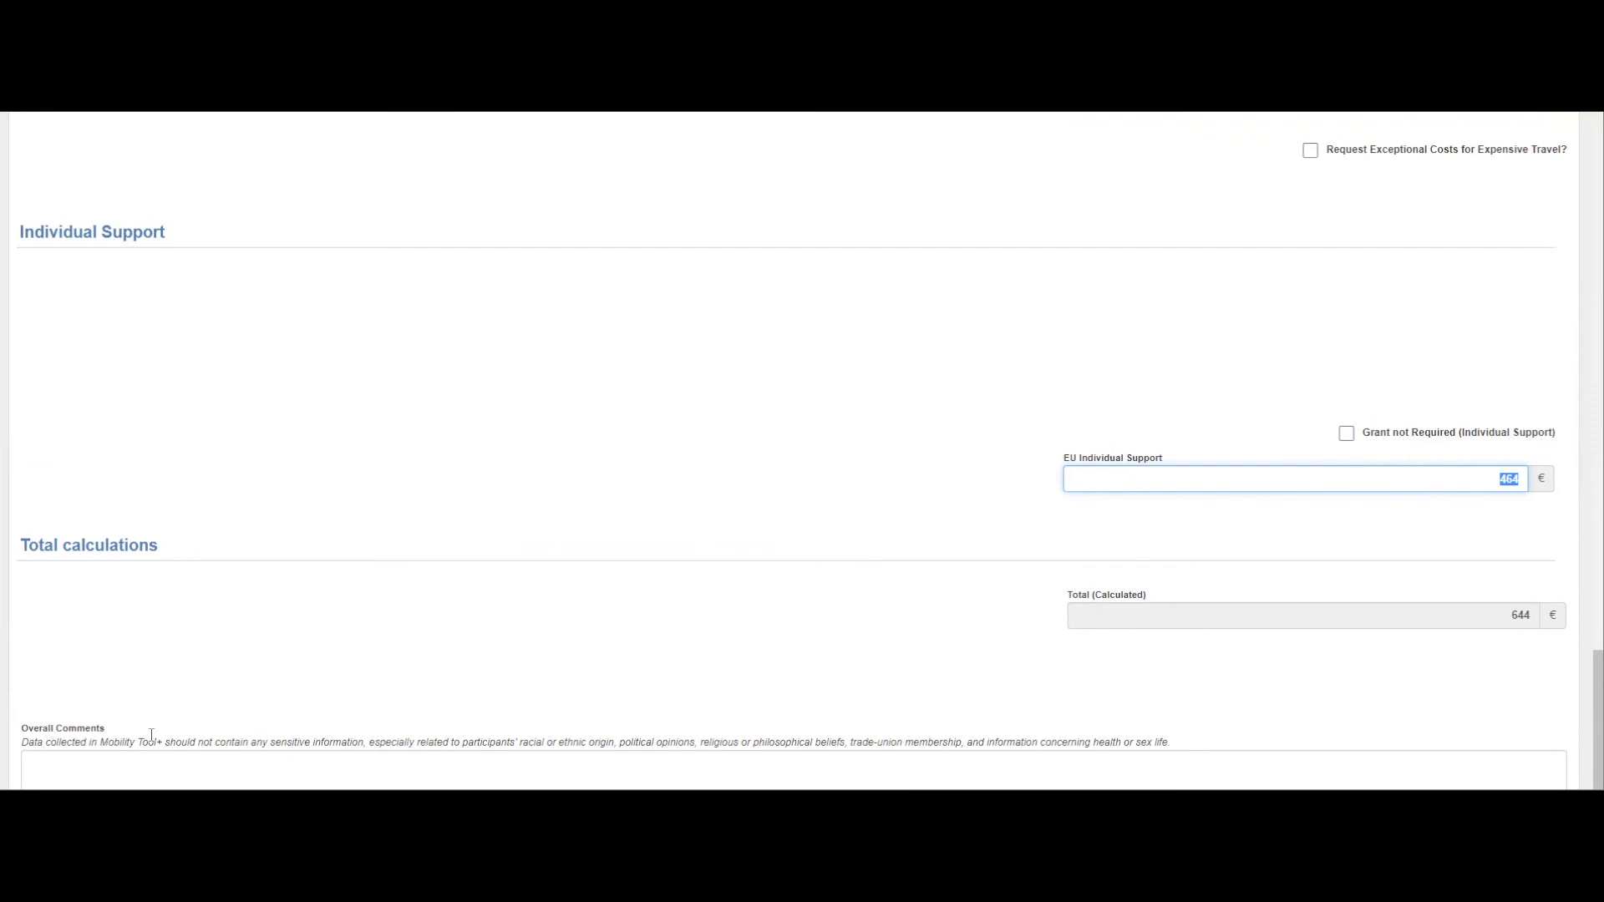
click(88, 759)
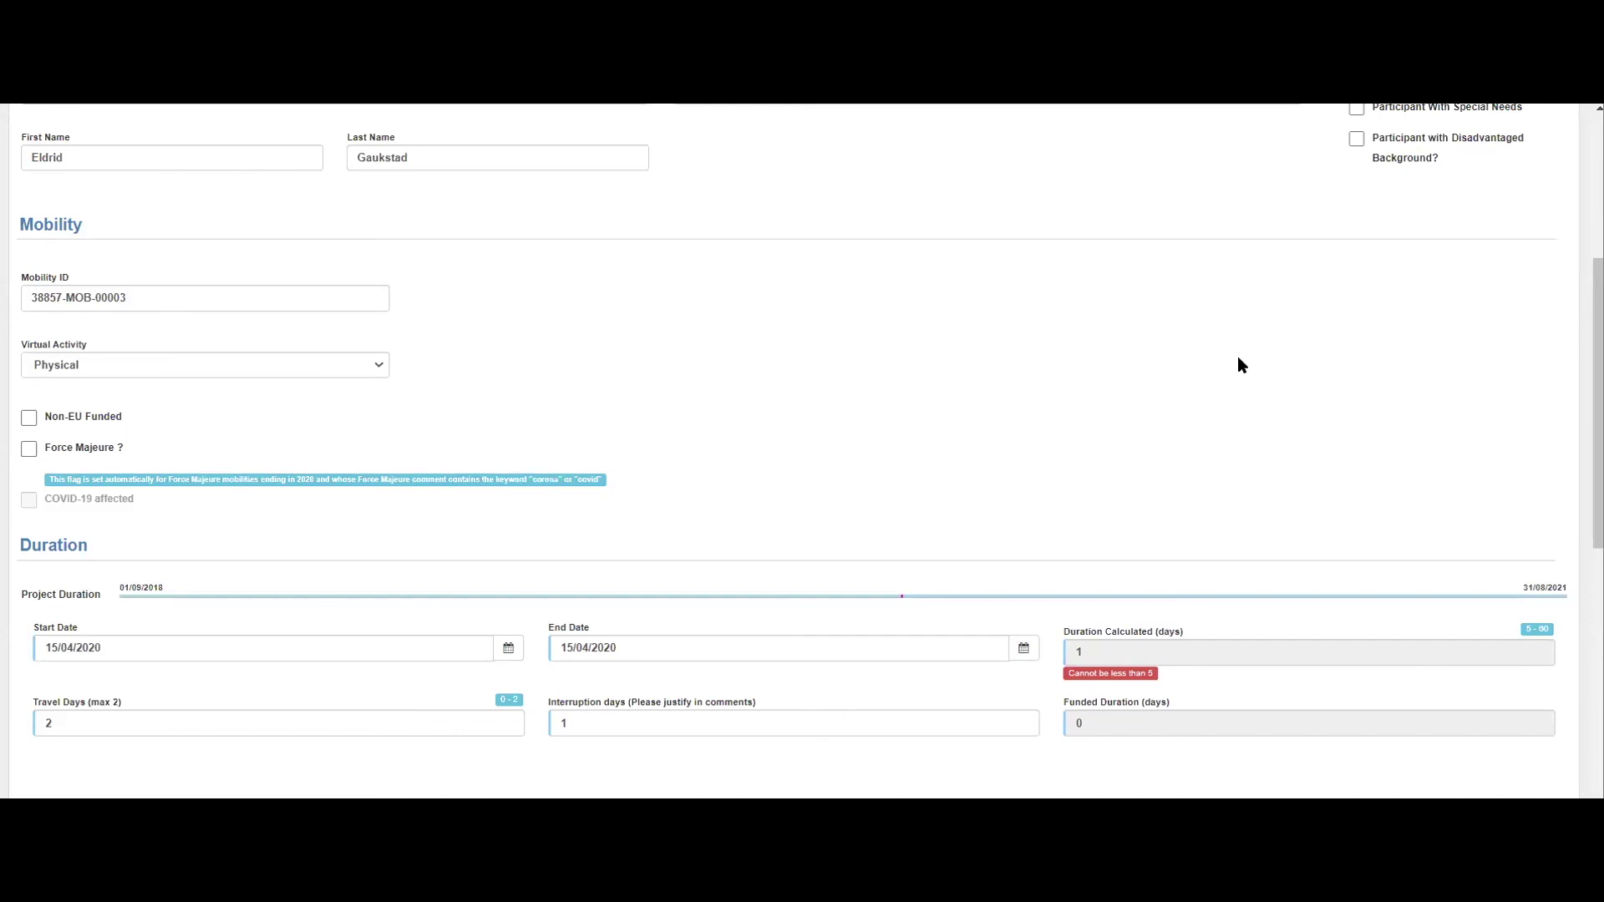
Mark the participant's one-day mobility dated 15/04/2020 as Force Majeure with the explanation "Covid-19"
scroll(1132, 343, up, 1)
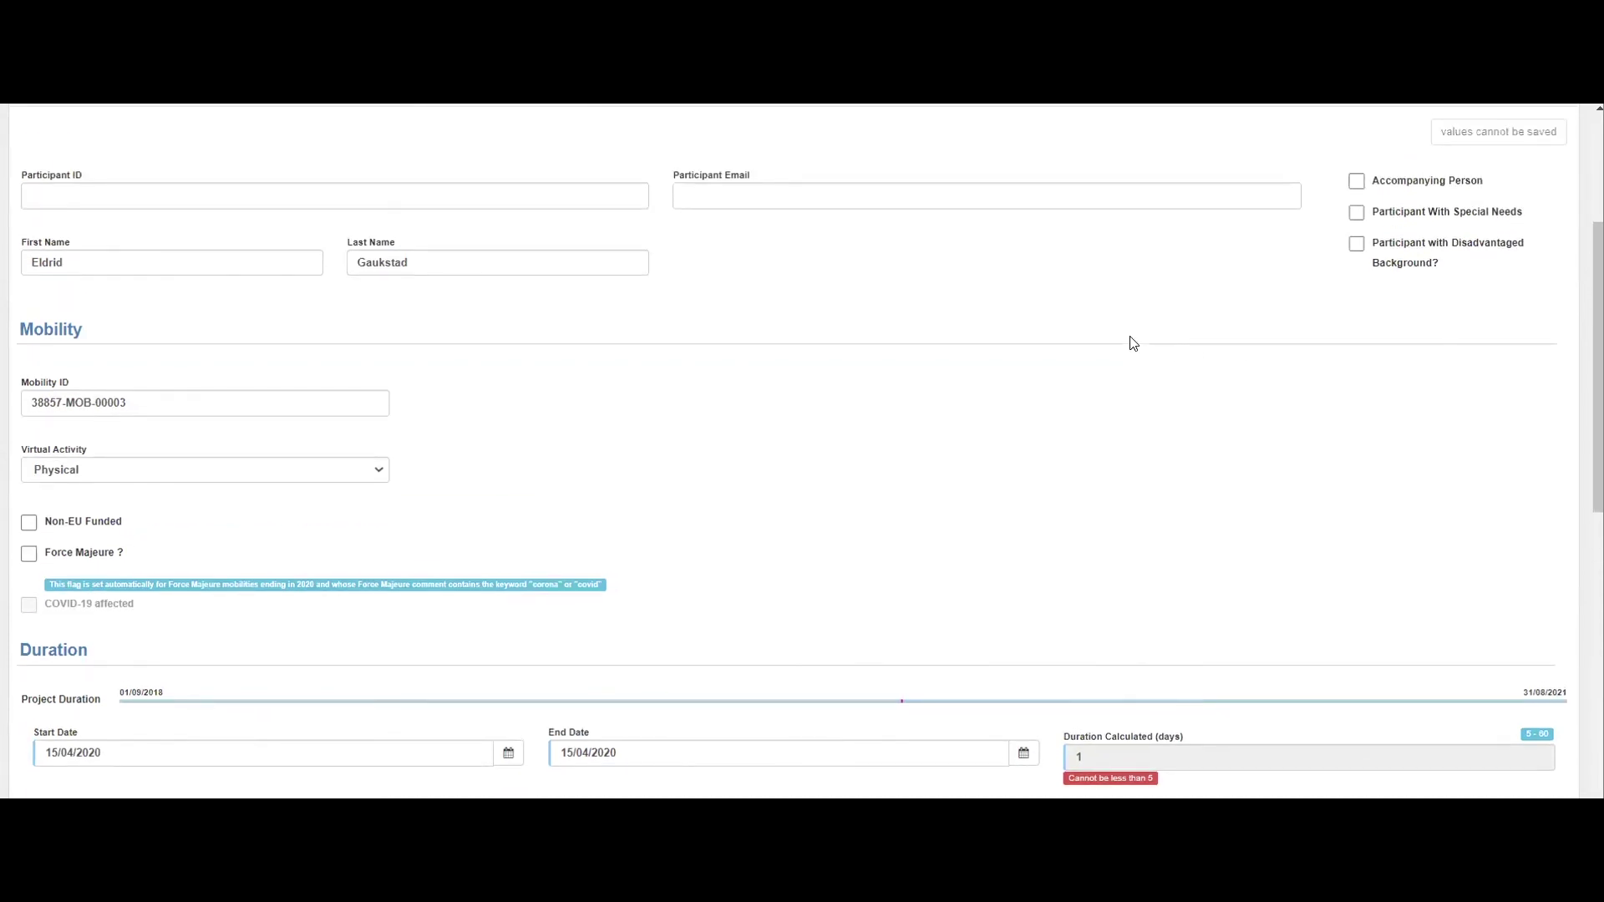
scroll(1133, 344, up, 1)
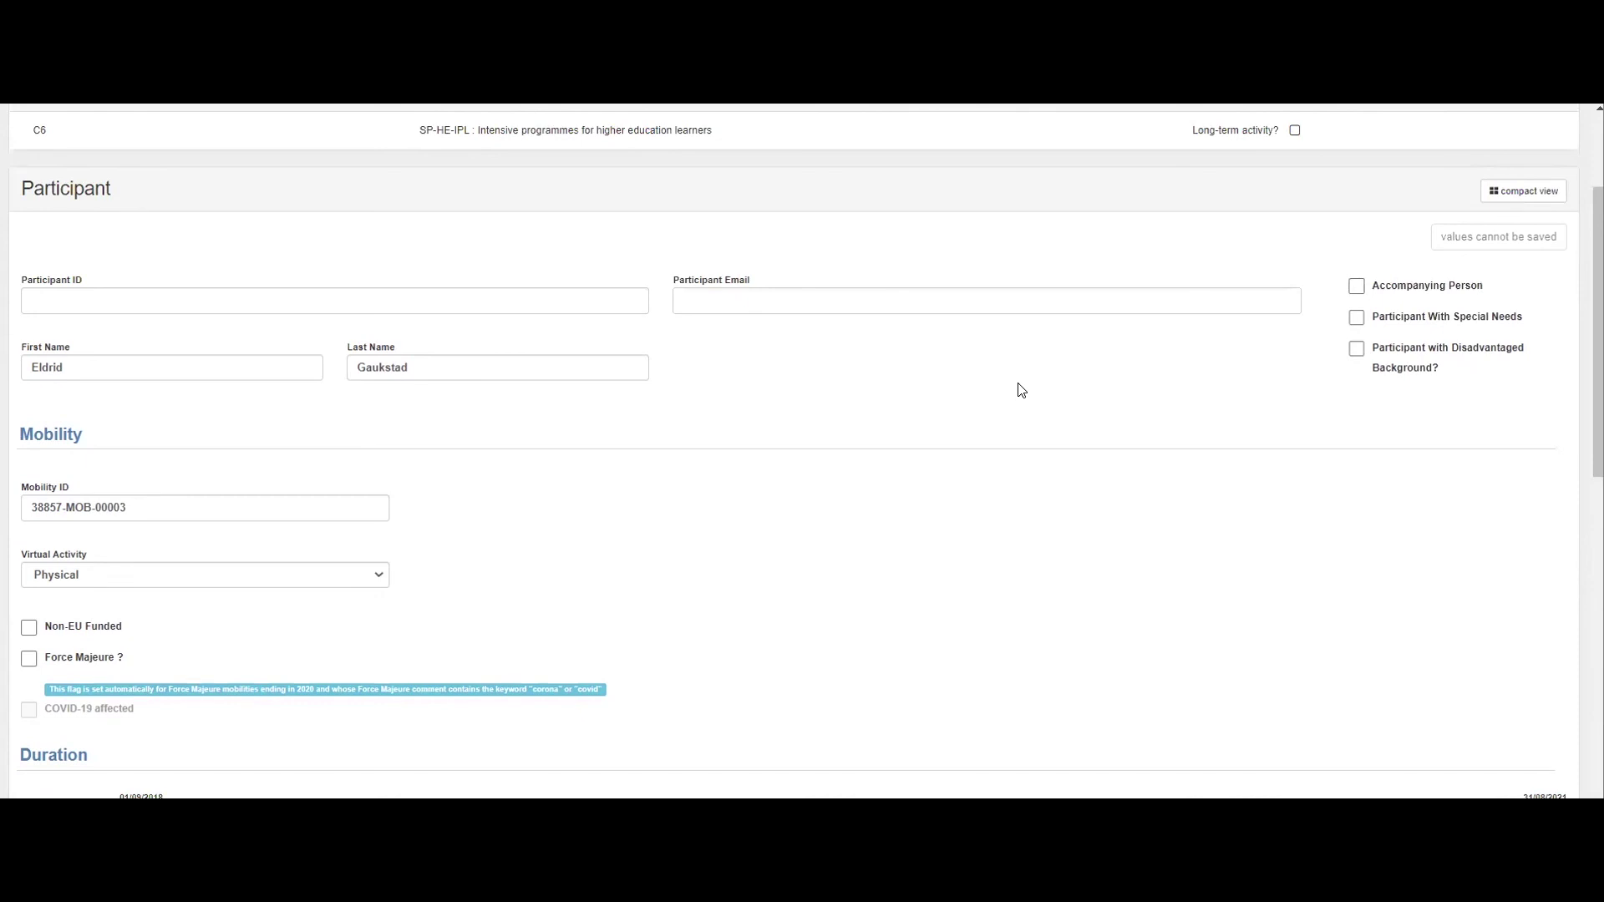
scroll(600, 523, down, 7)
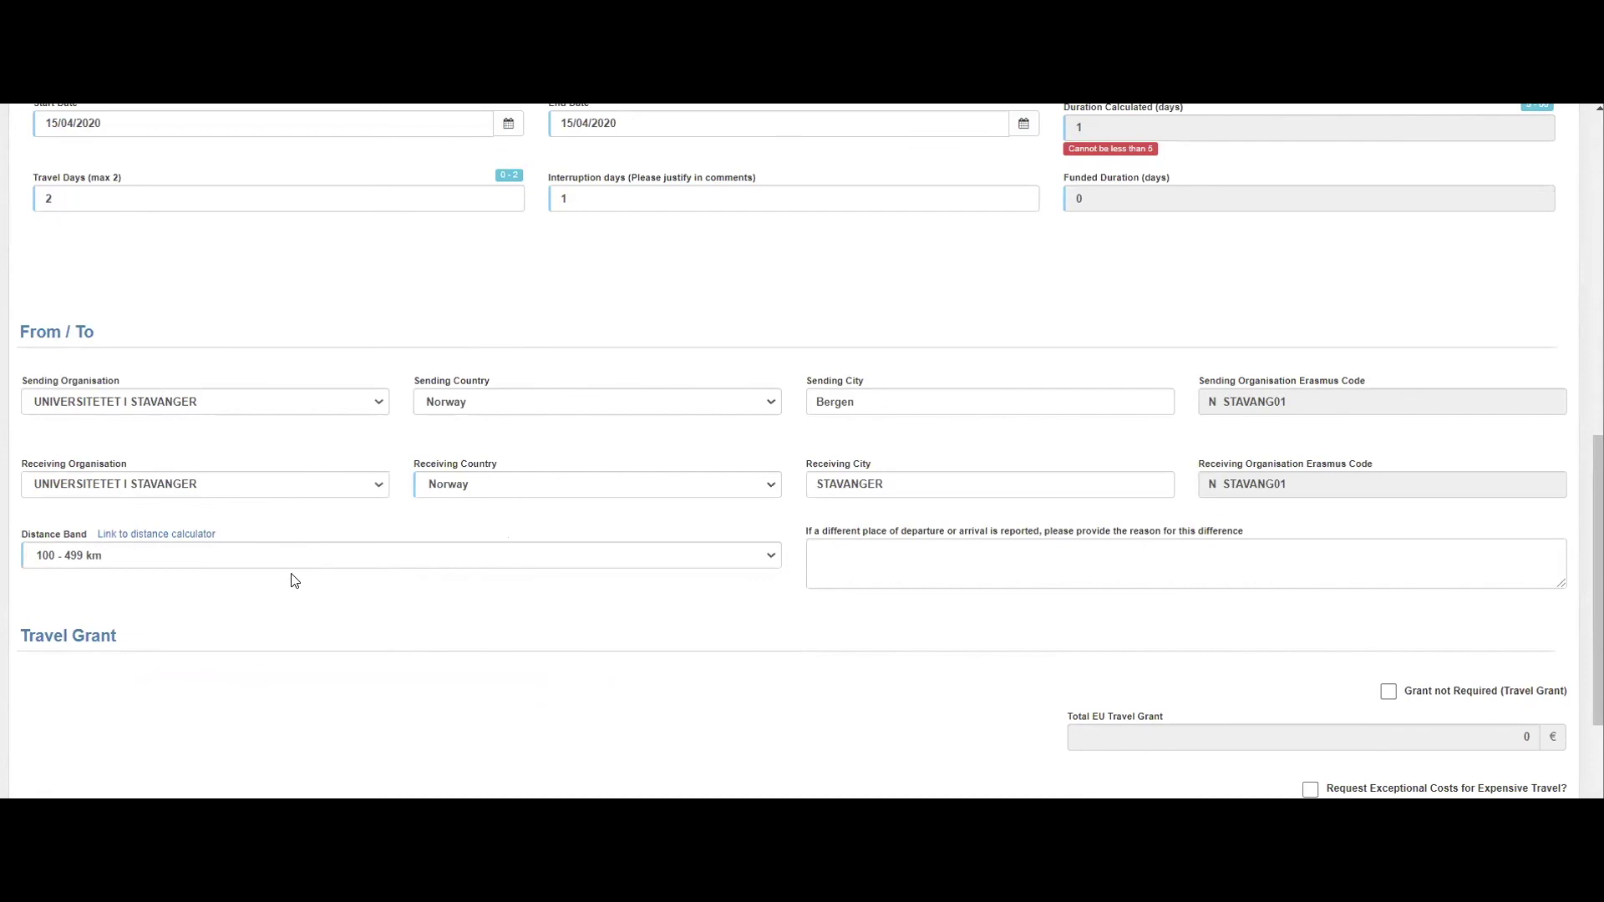
scroll(294, 581, up, 3)
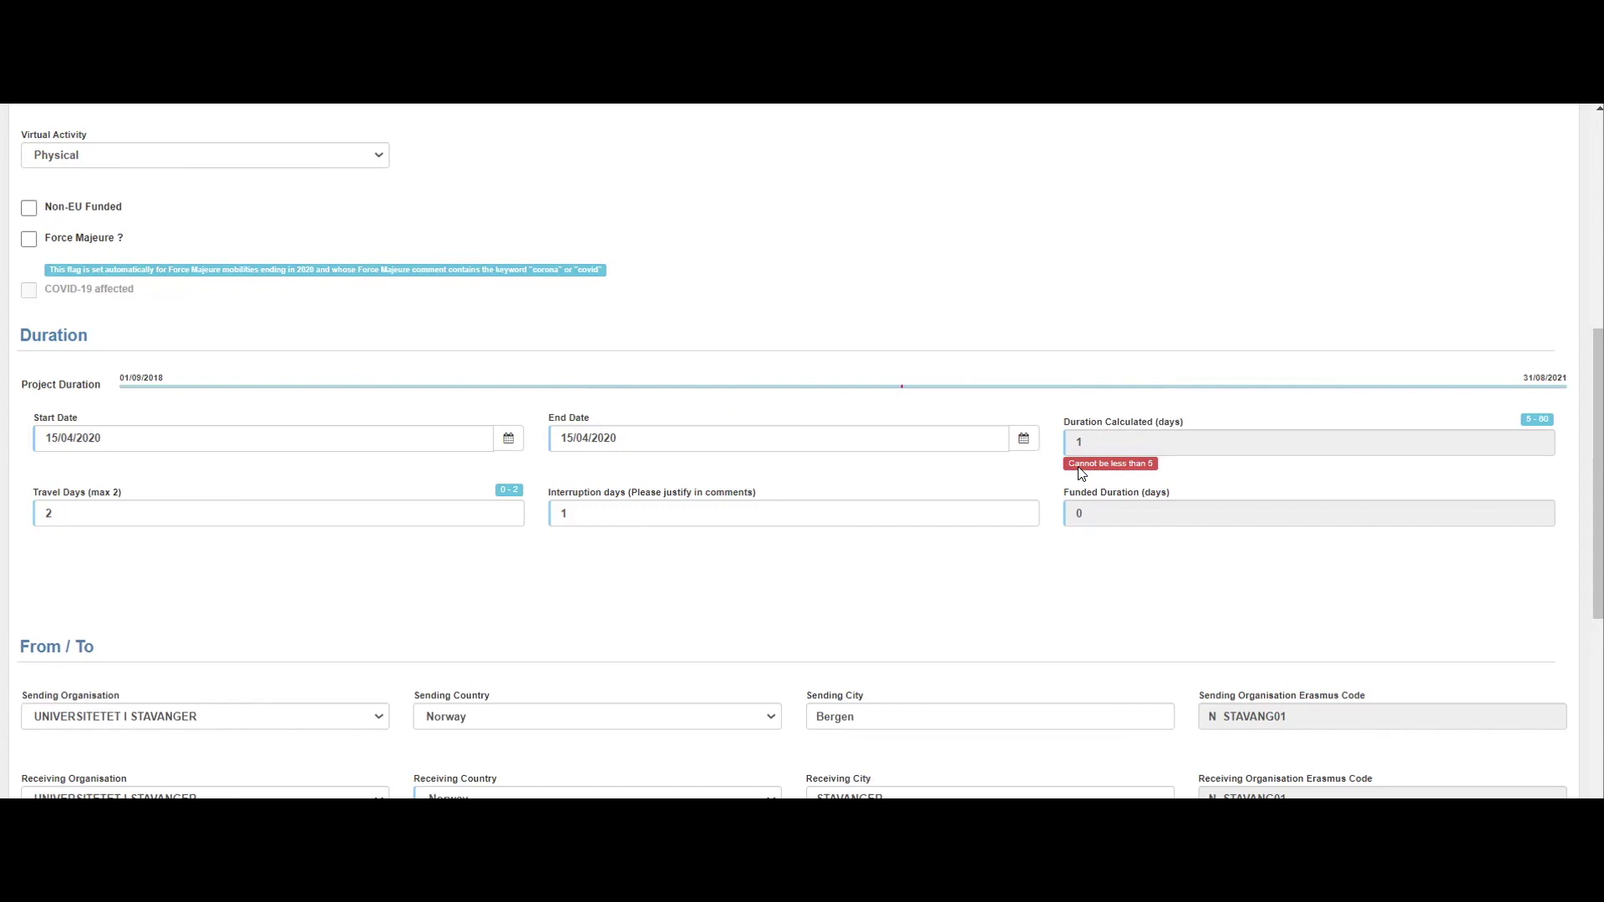
click(29, 240)
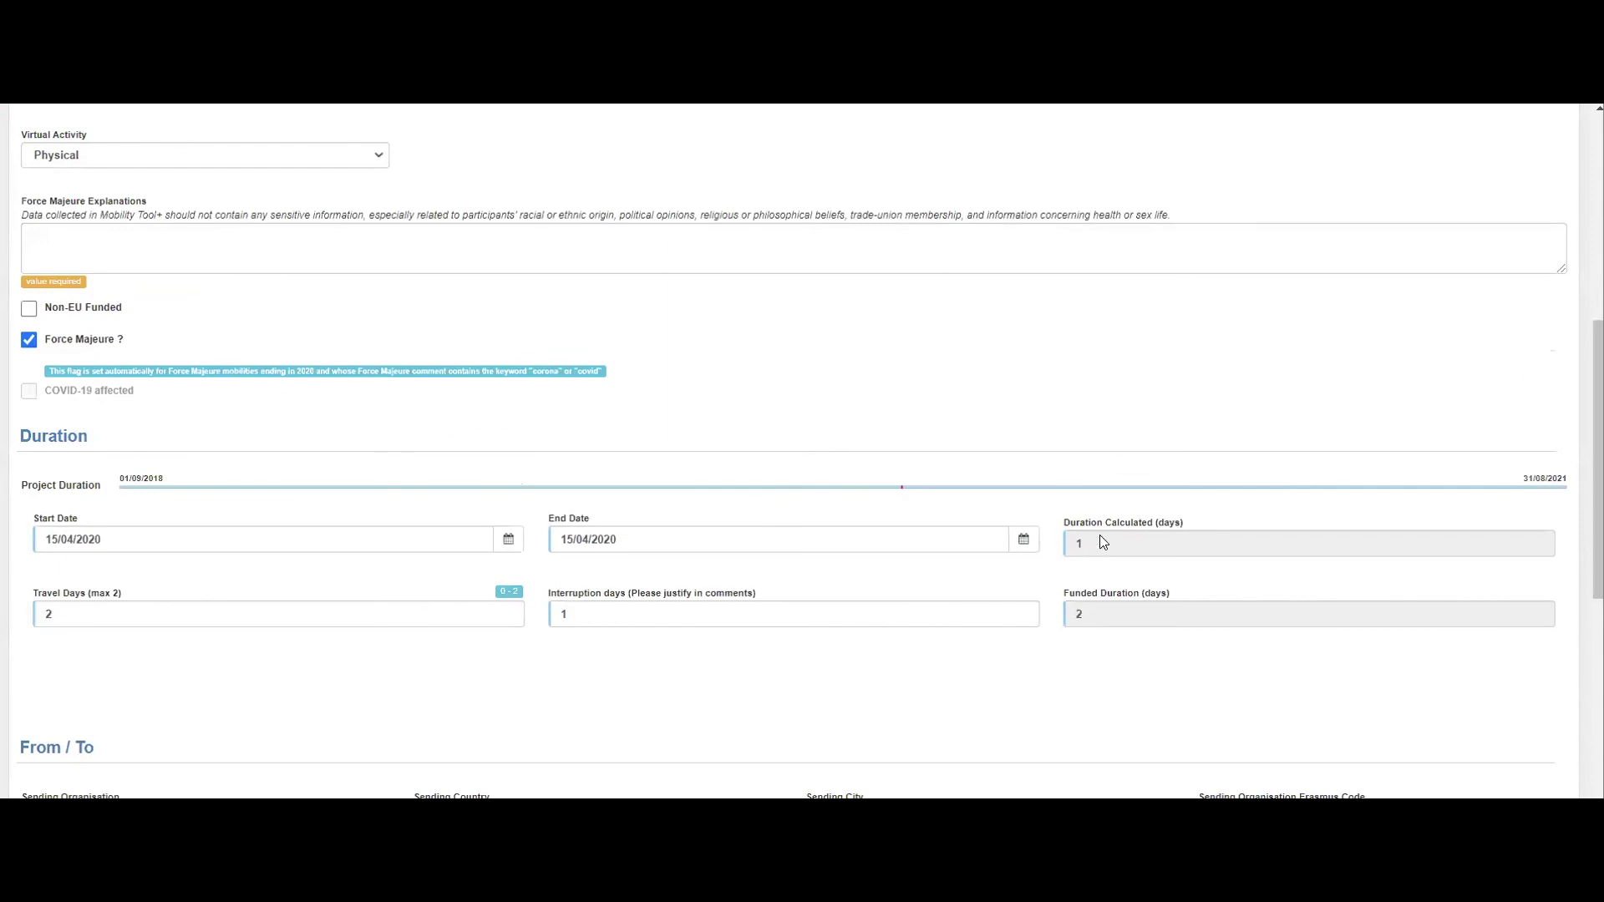
click(78, 242)
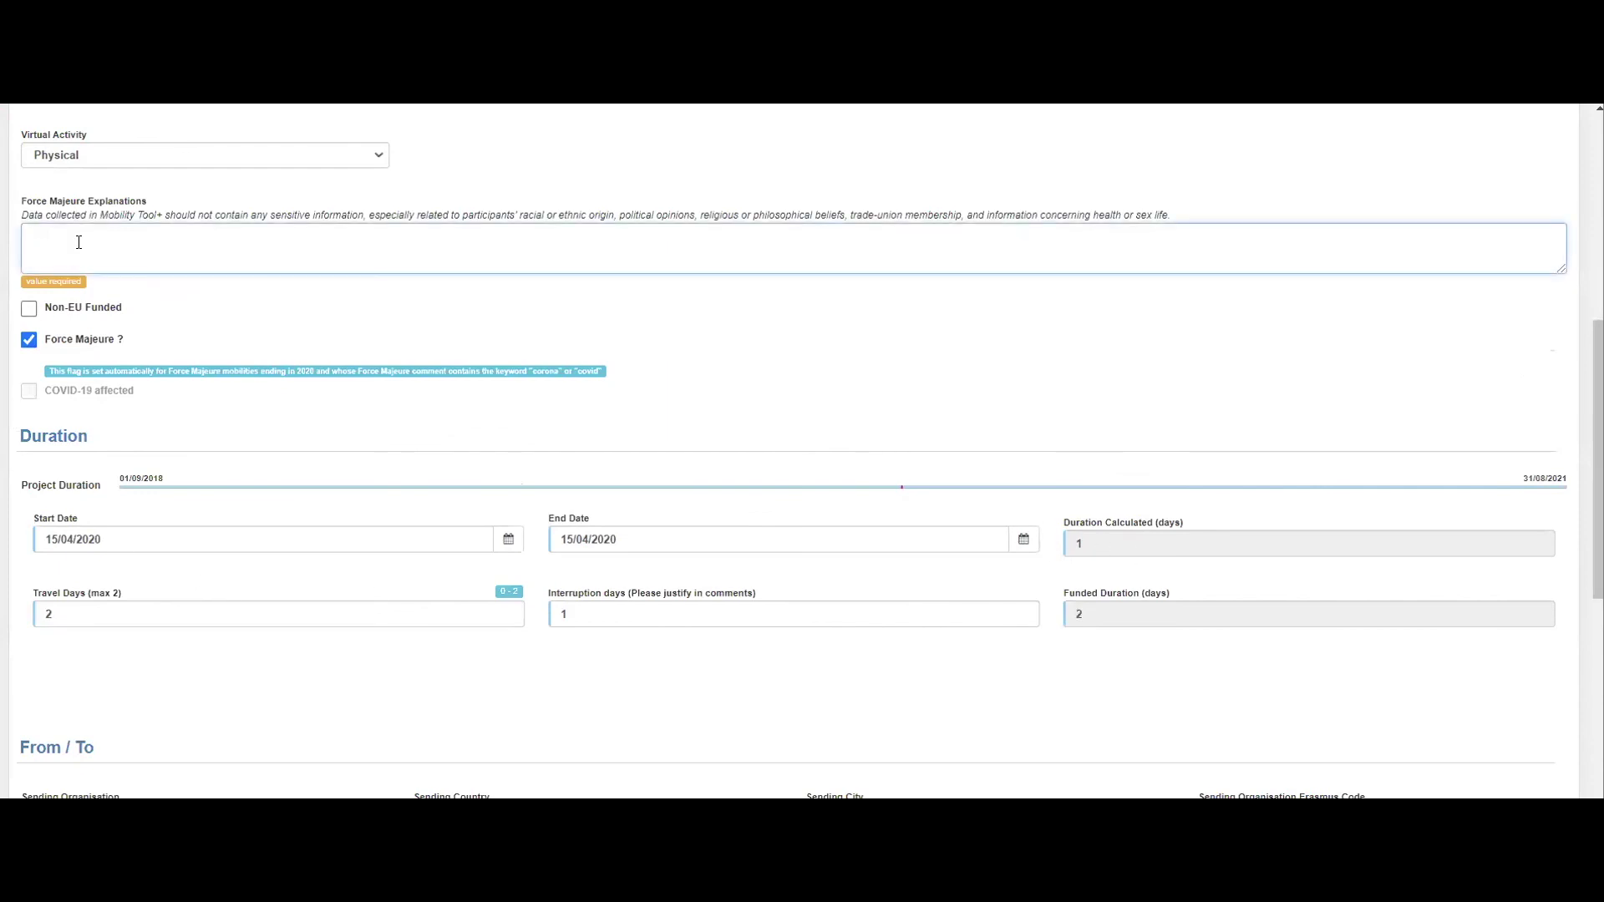
text(Covid-19)
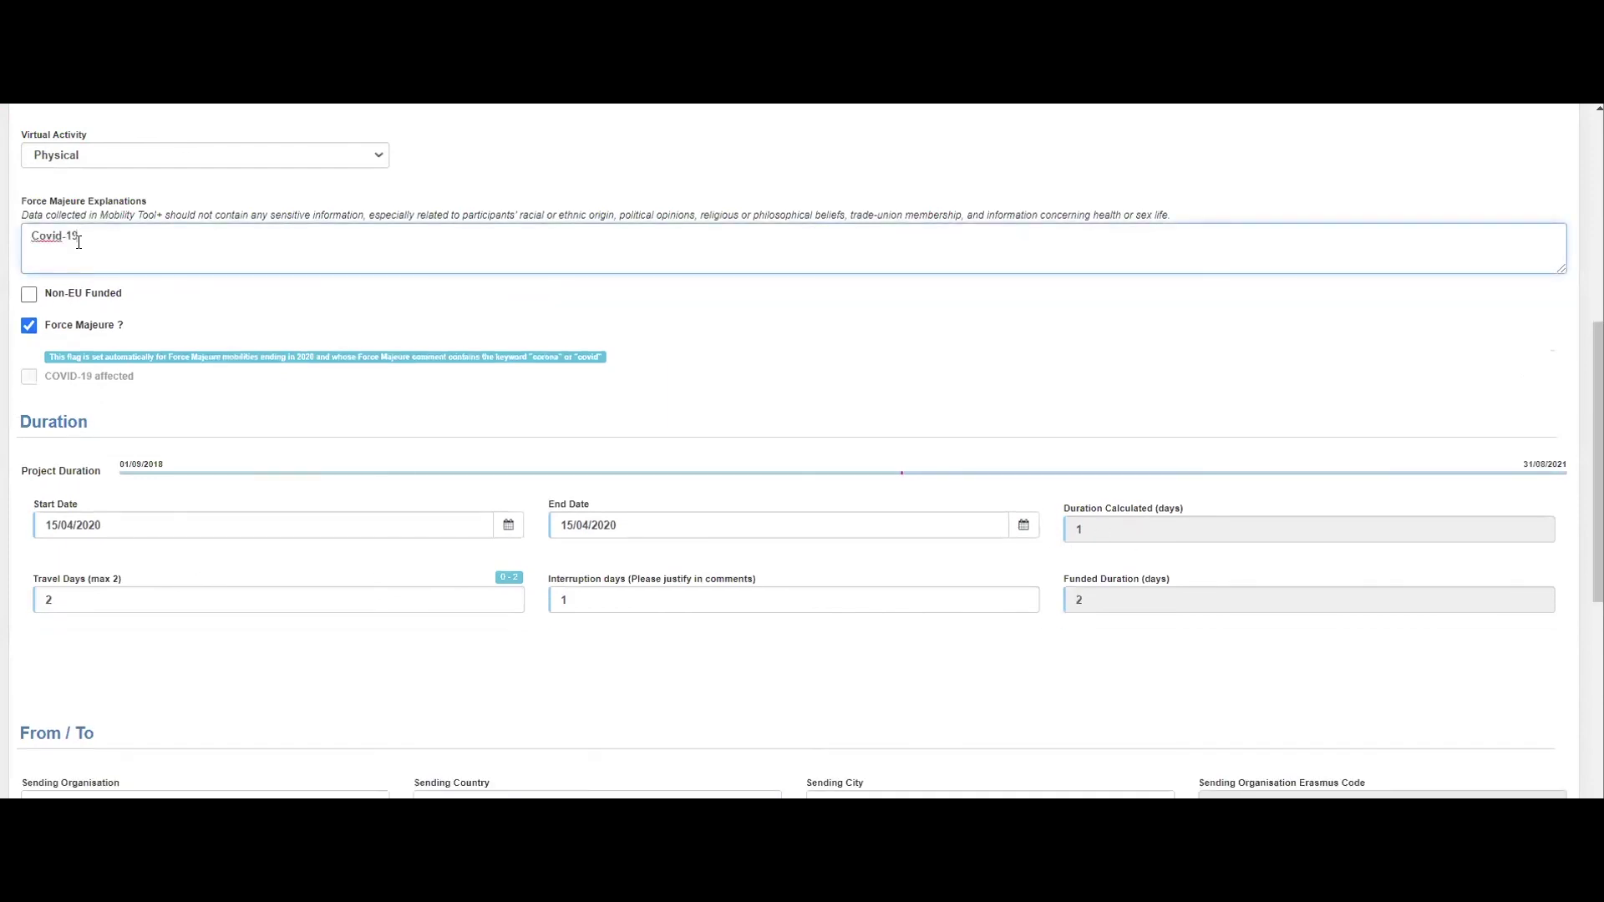
click(305, 334)
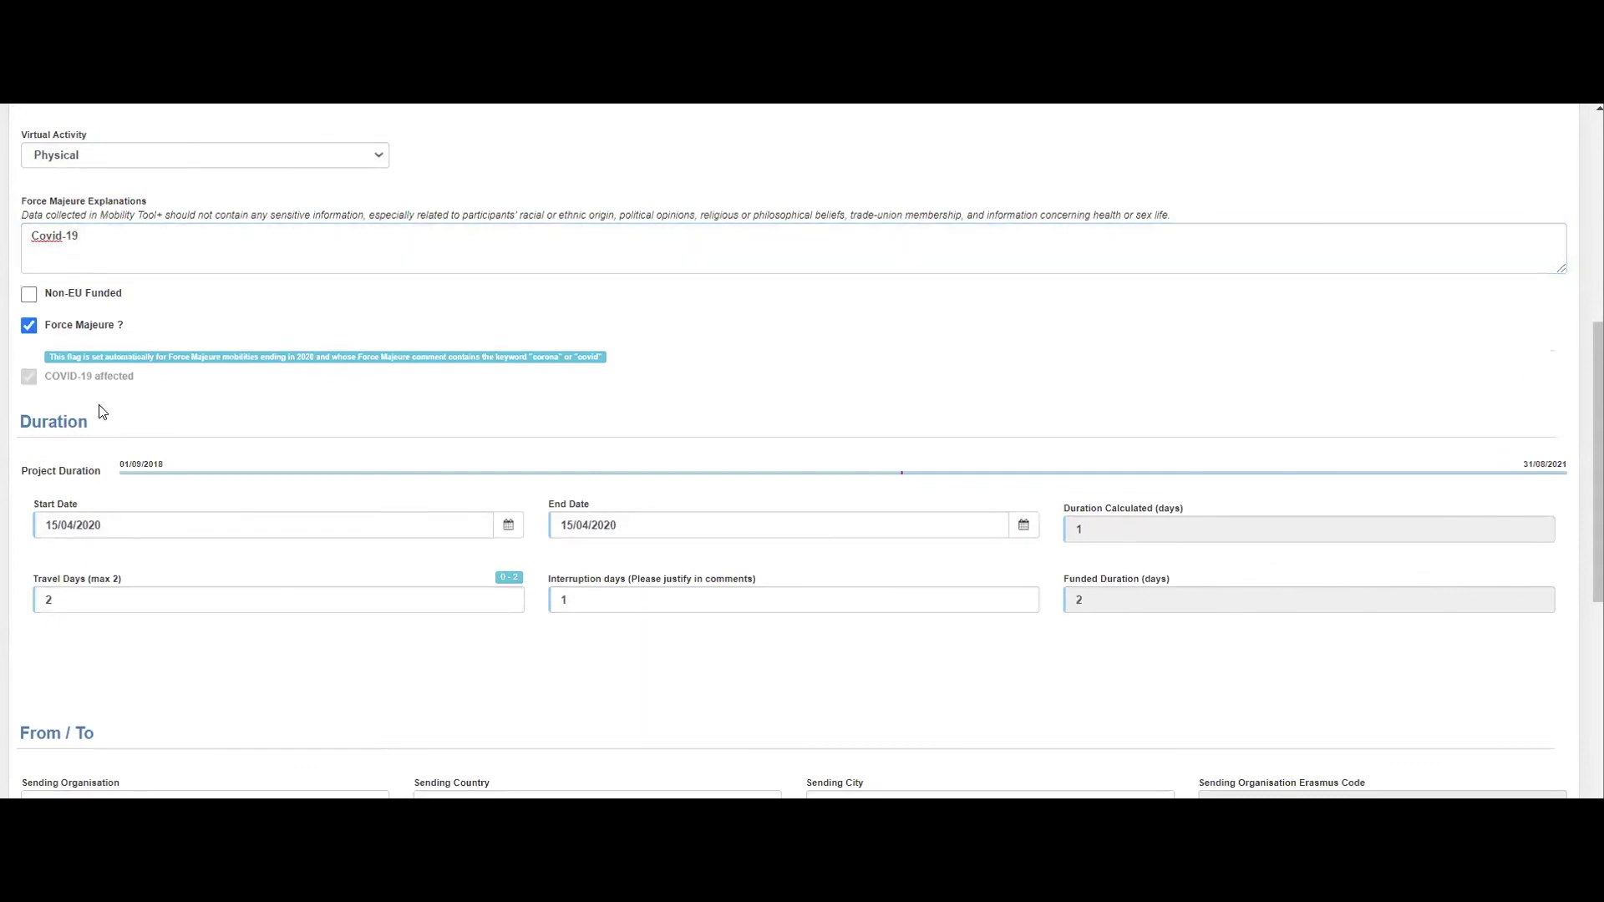
Examine the editable EU travel grant and individual support amounts of the one-day mobility, down to its overall comments
scroll(1268, 414, down, 12)
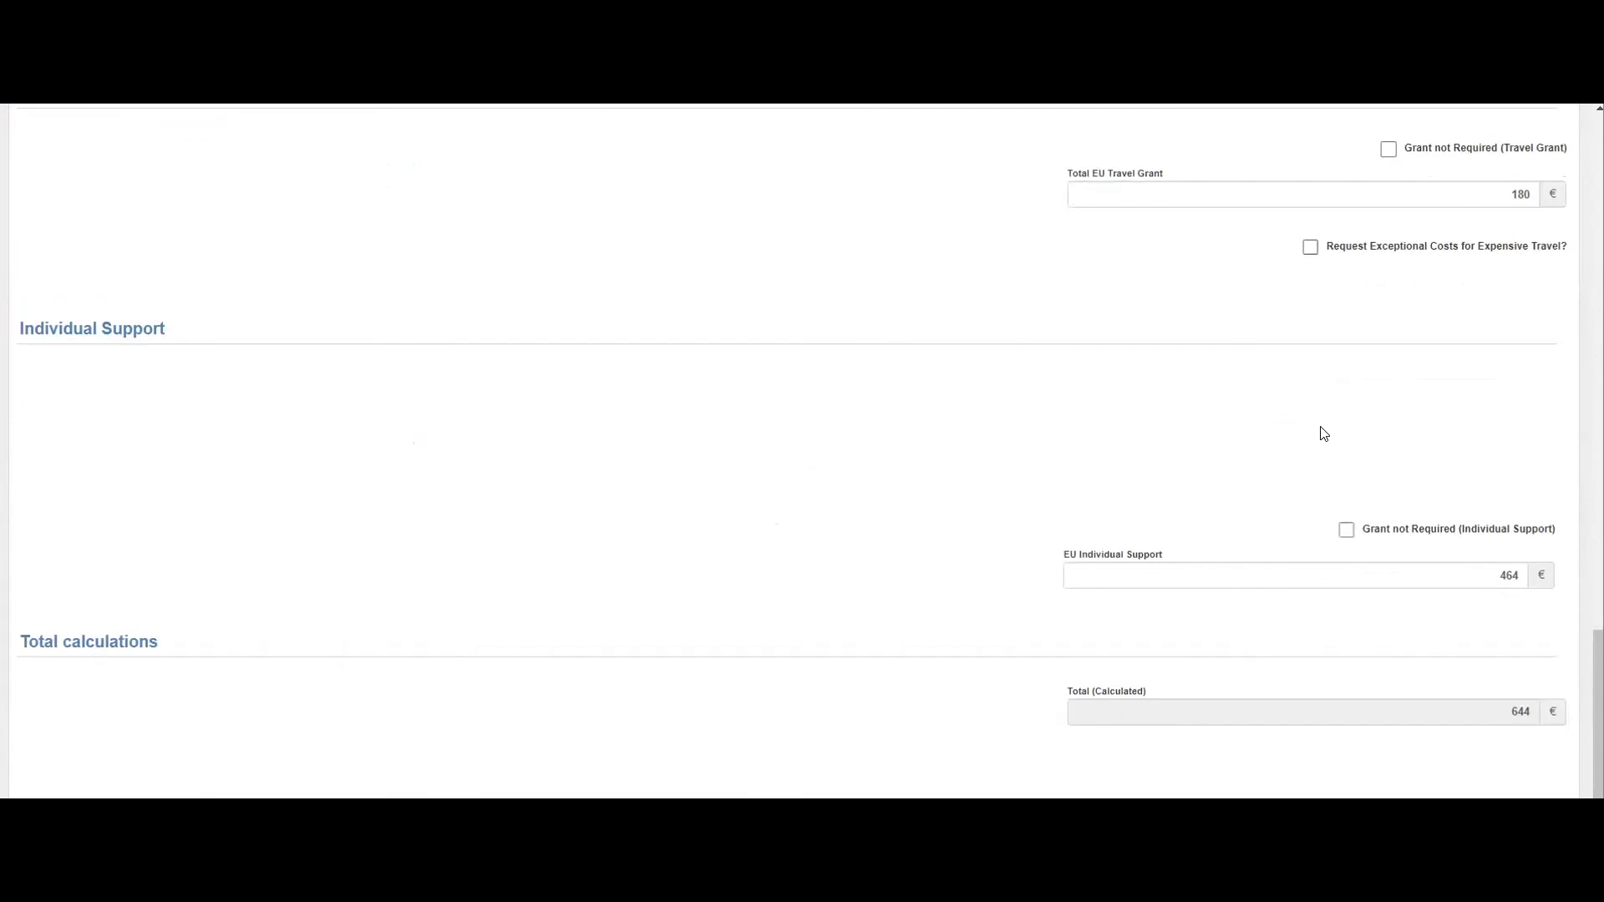
double_click(1468, 196)
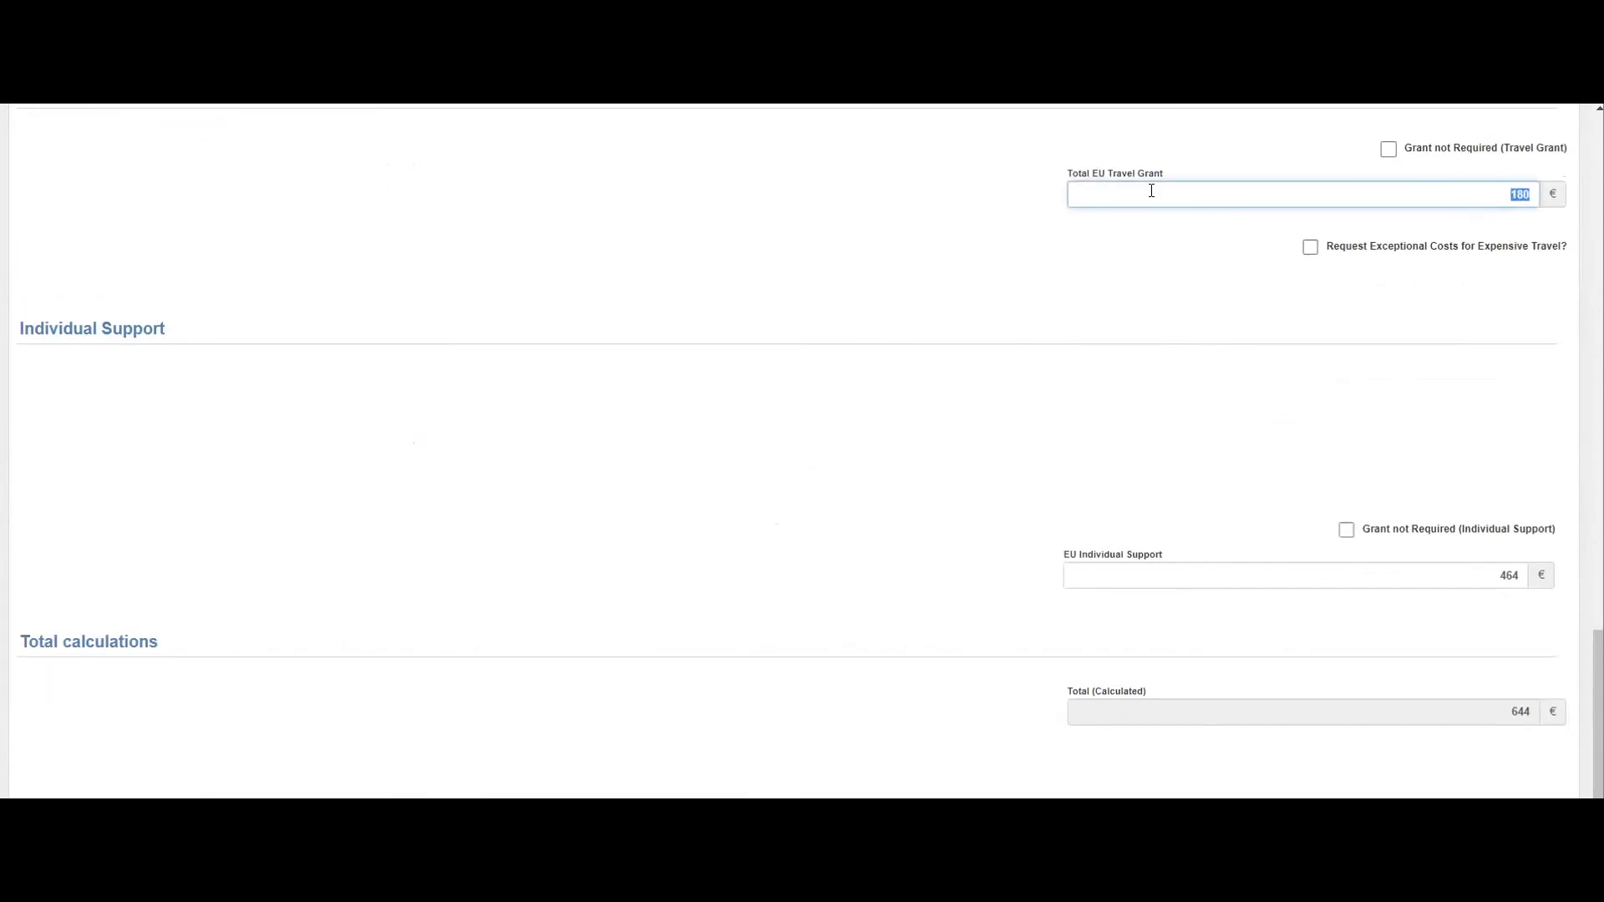
click(1499, 578)
drag(1499, 578, 1506, 577)
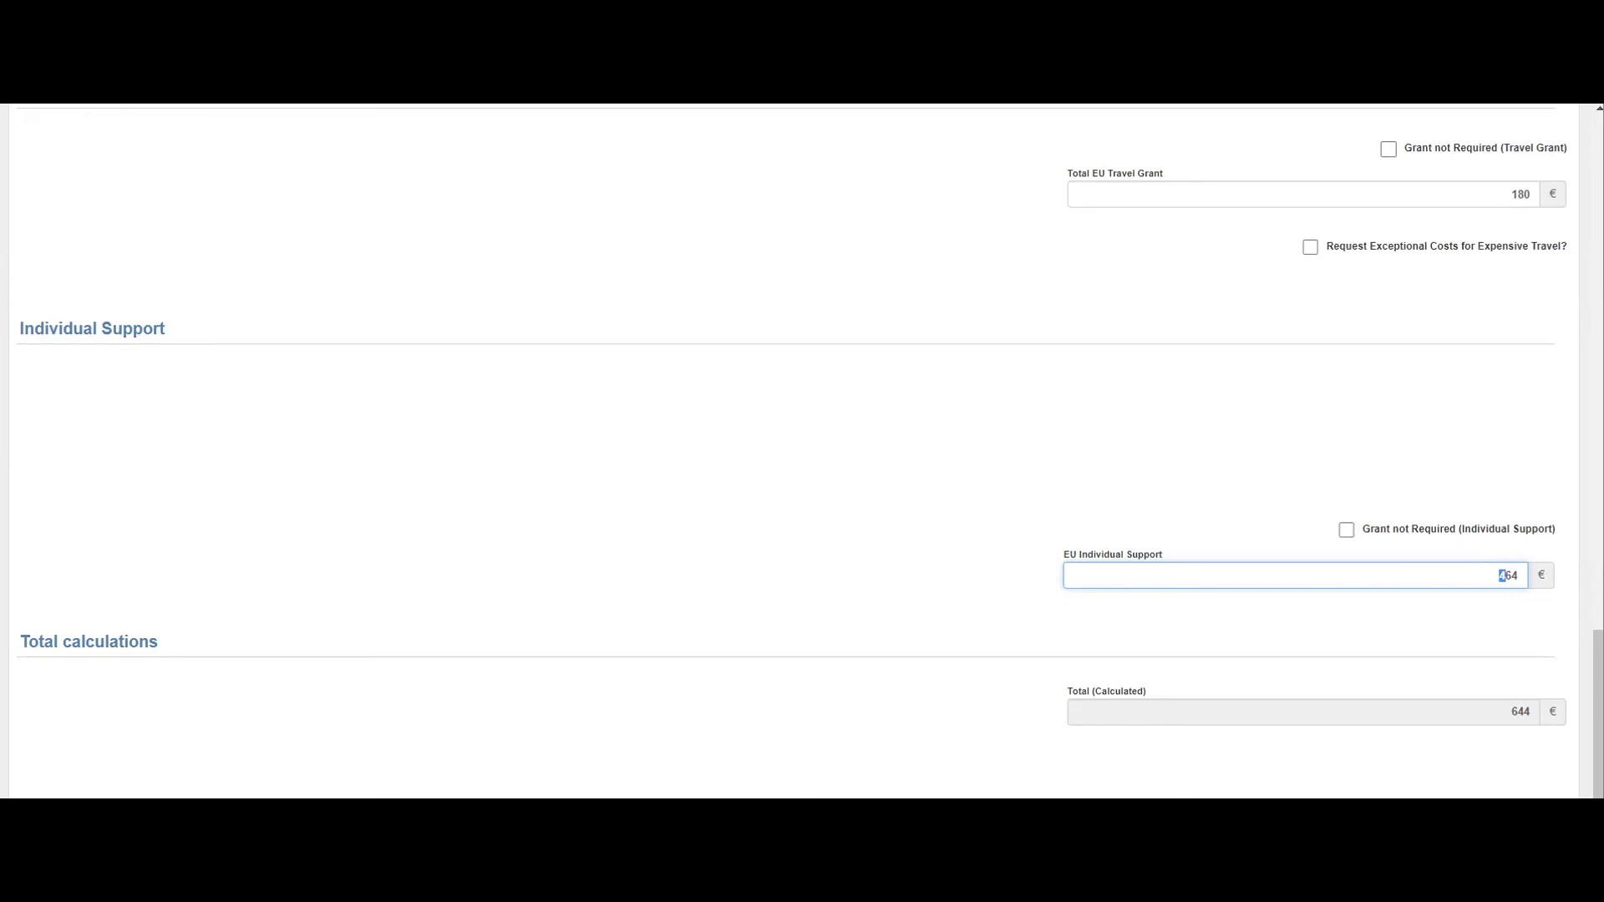
scroll(1266, 630, down, 1)
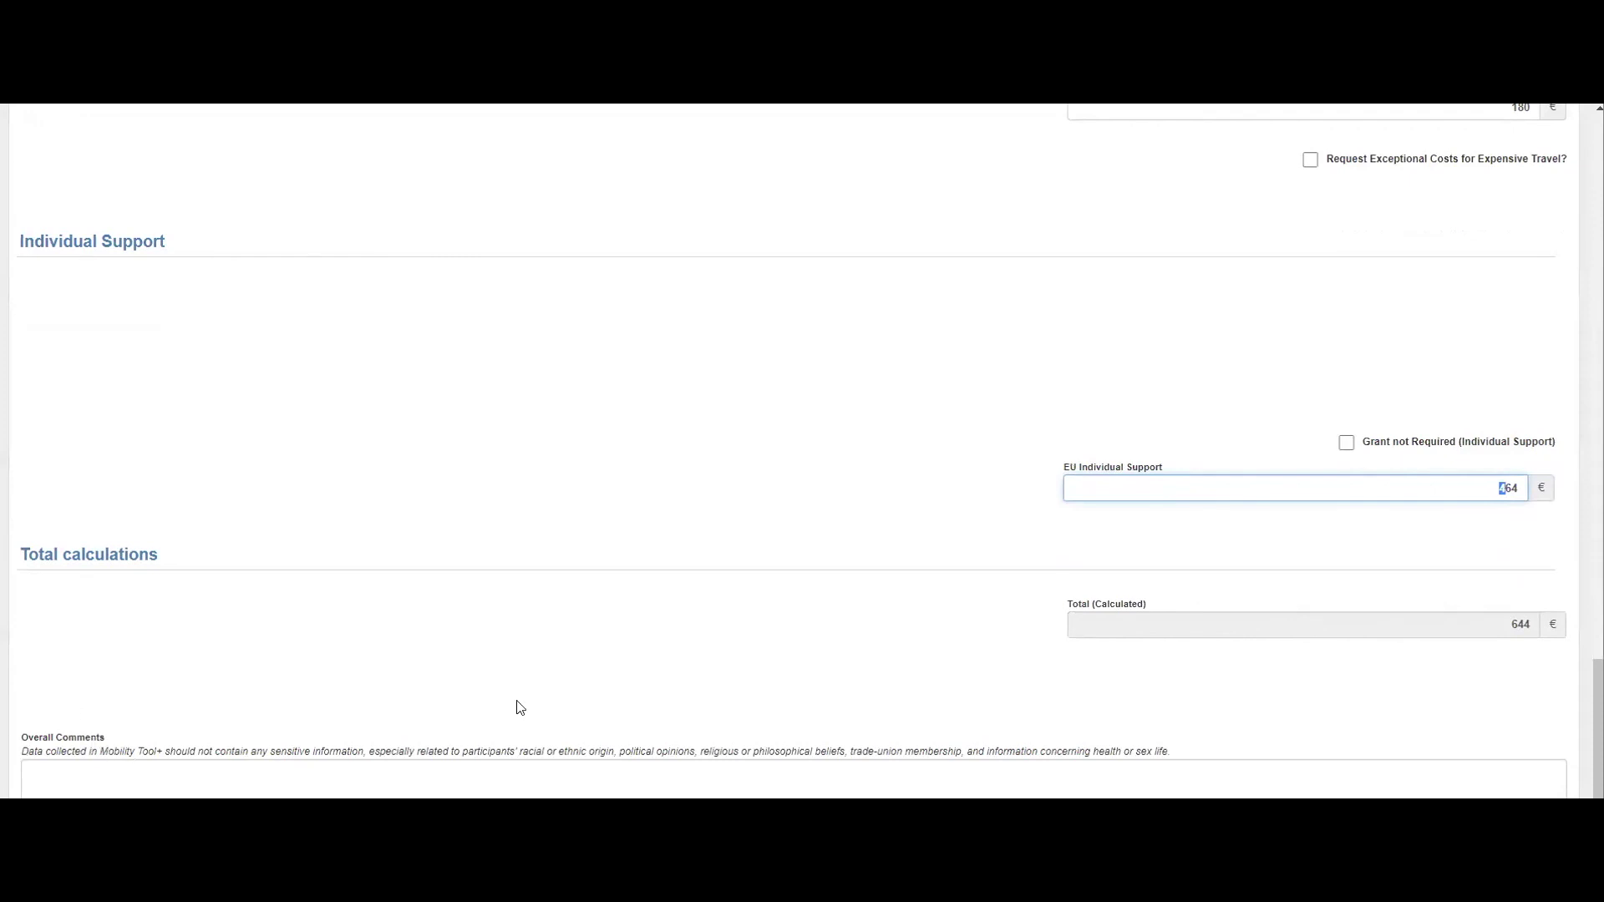
key(Tab)
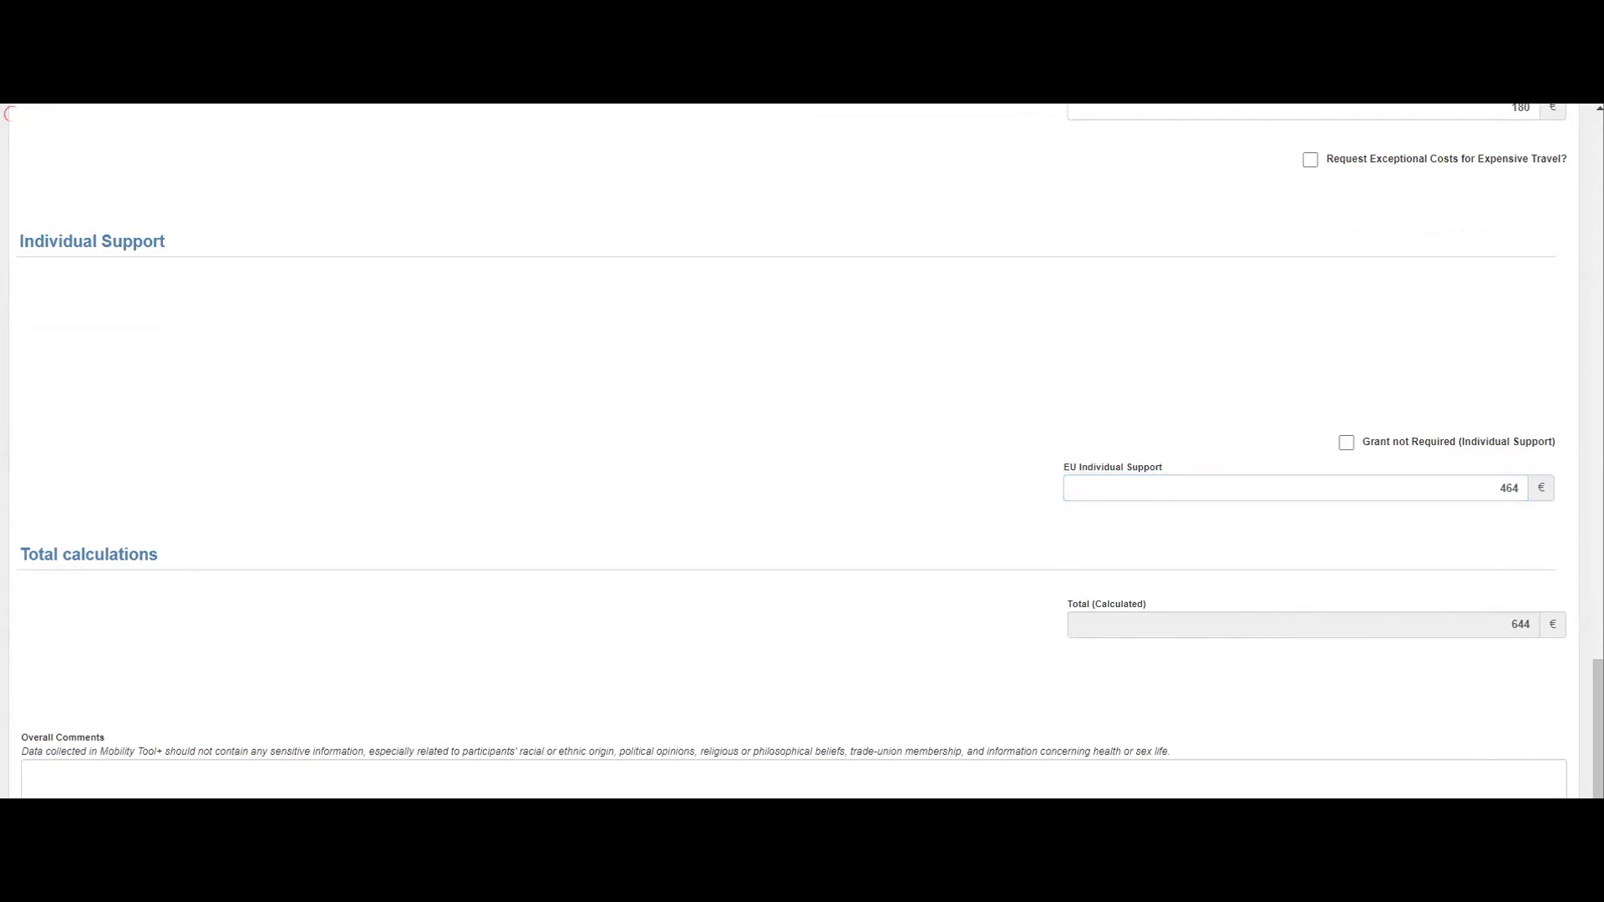